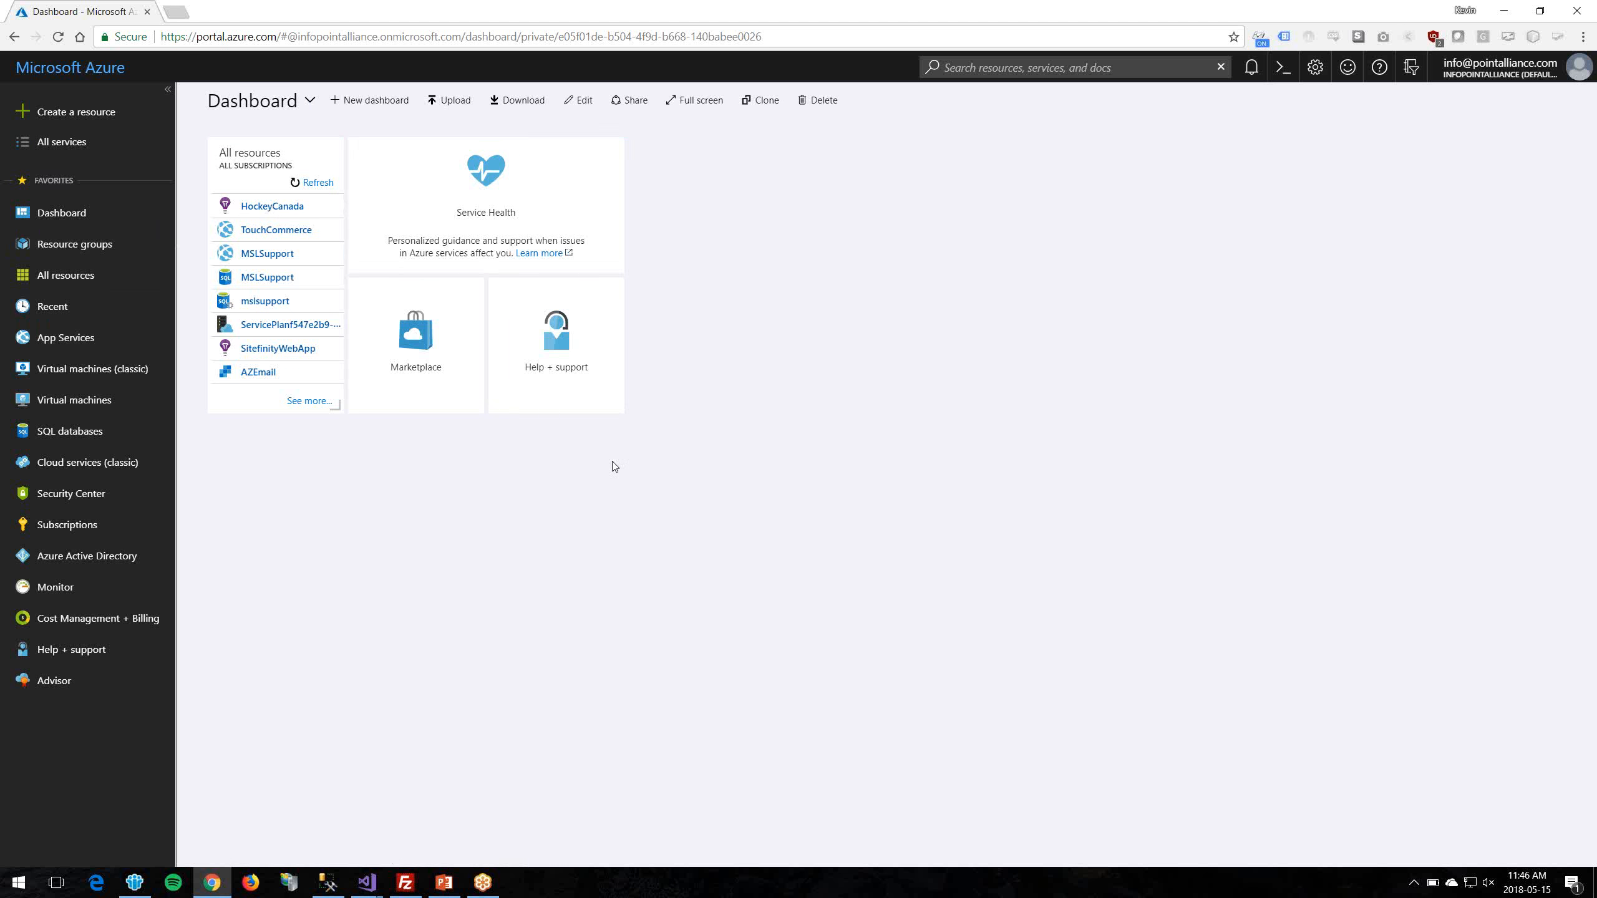
Step: Show the All resources list for the Pay-As-You-Go subscription
left_click(58, 277)
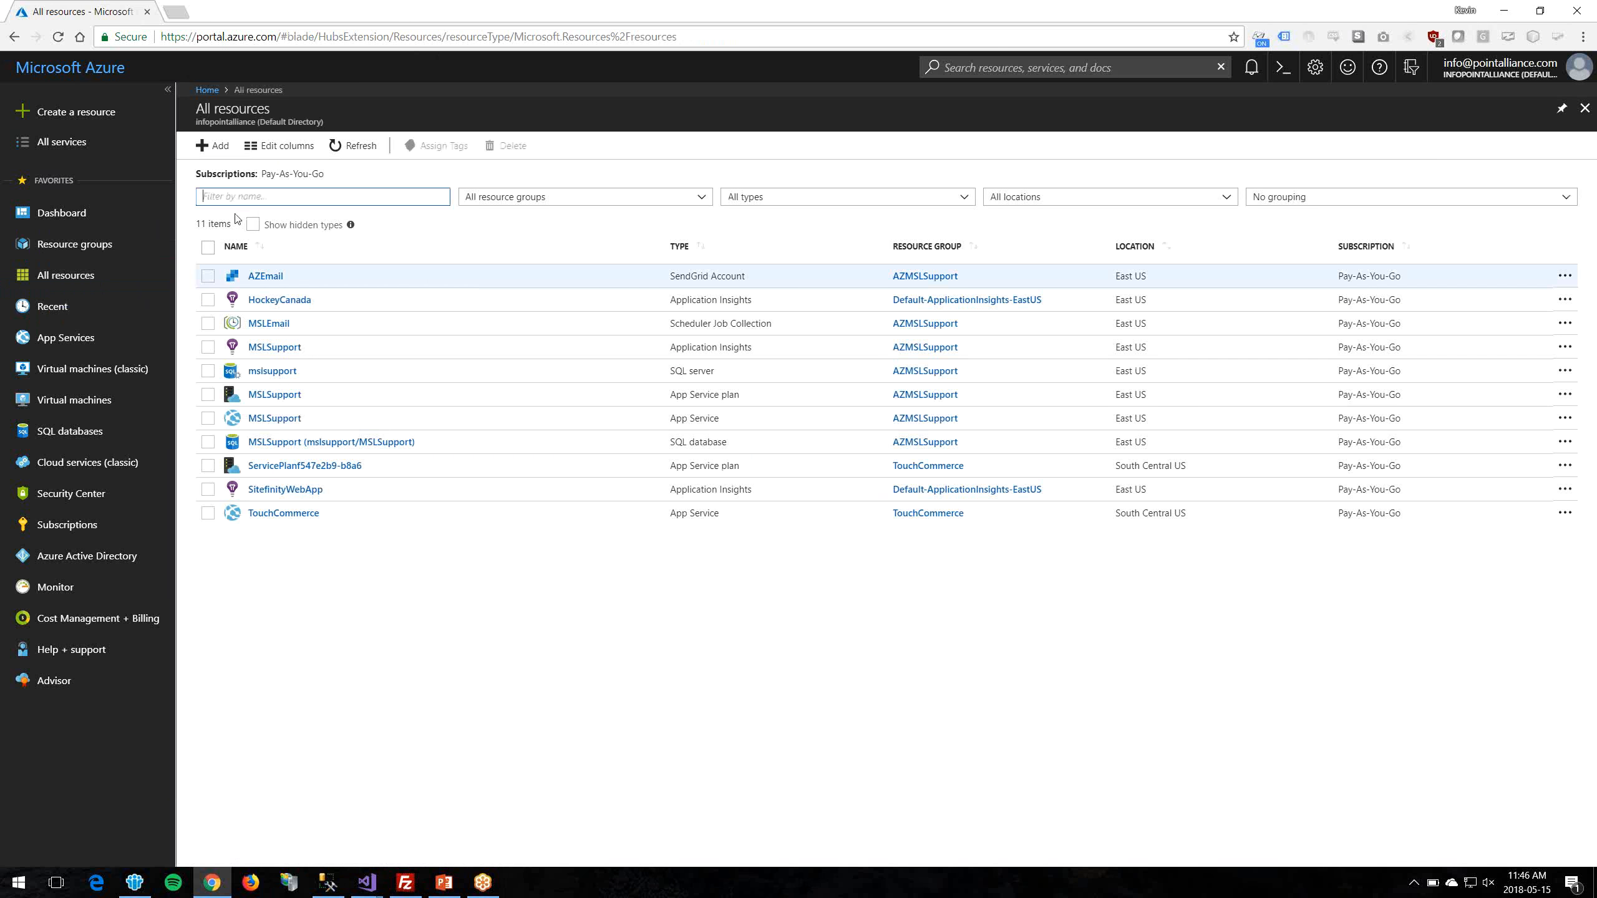
Step: Search the Marketplace for 'app service' and begin creating an App Service Plan
left_click(216, 148)
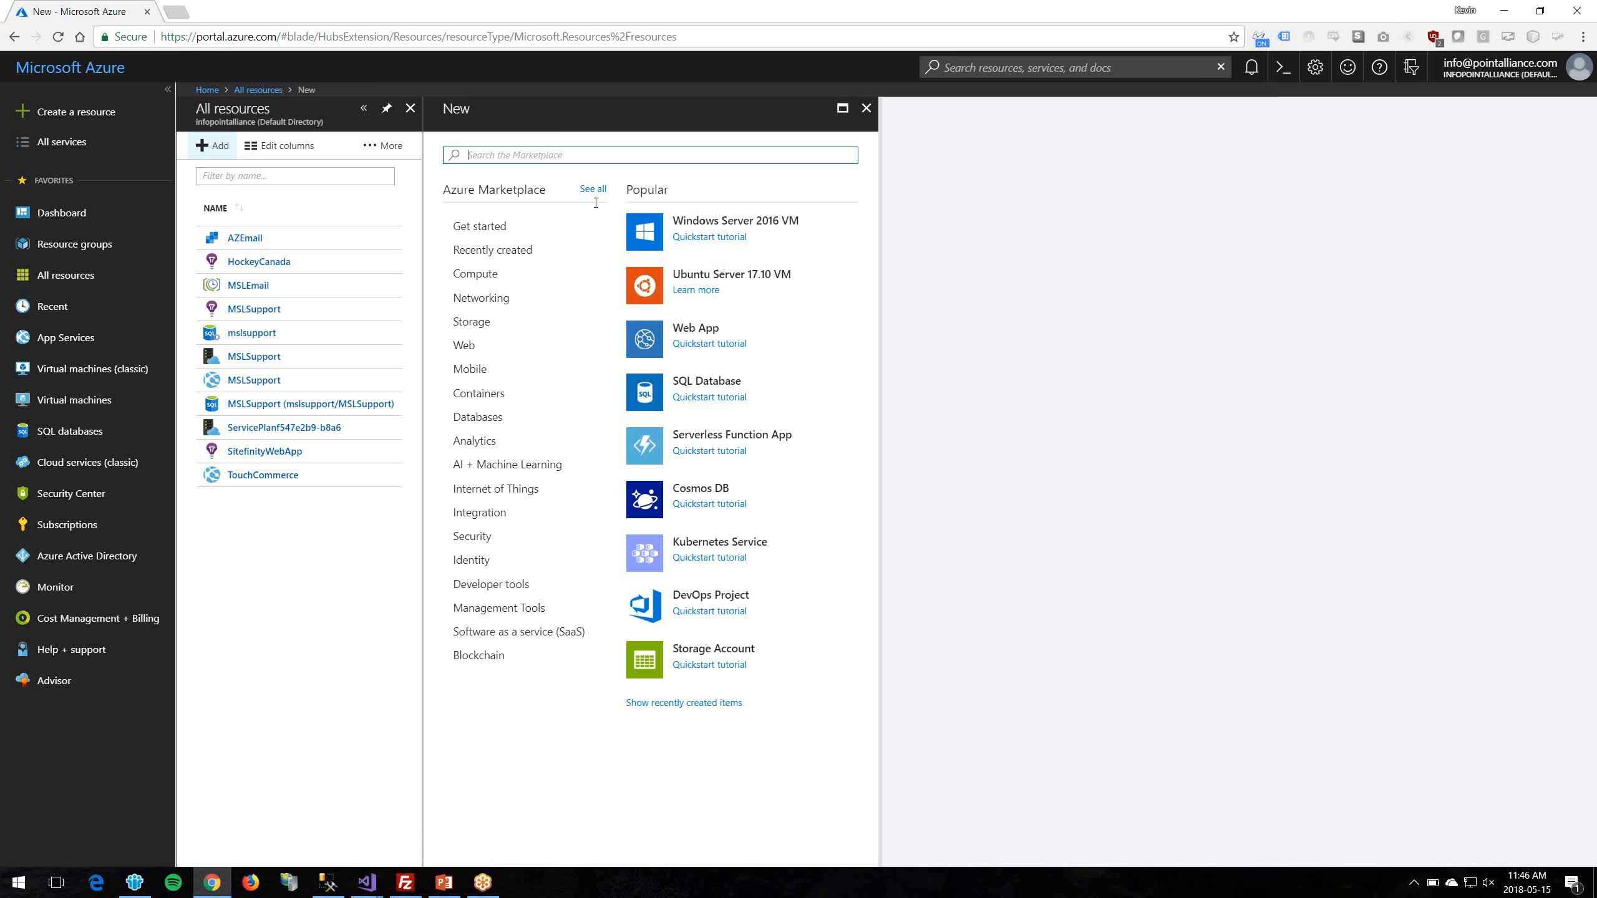
type("app servoic")
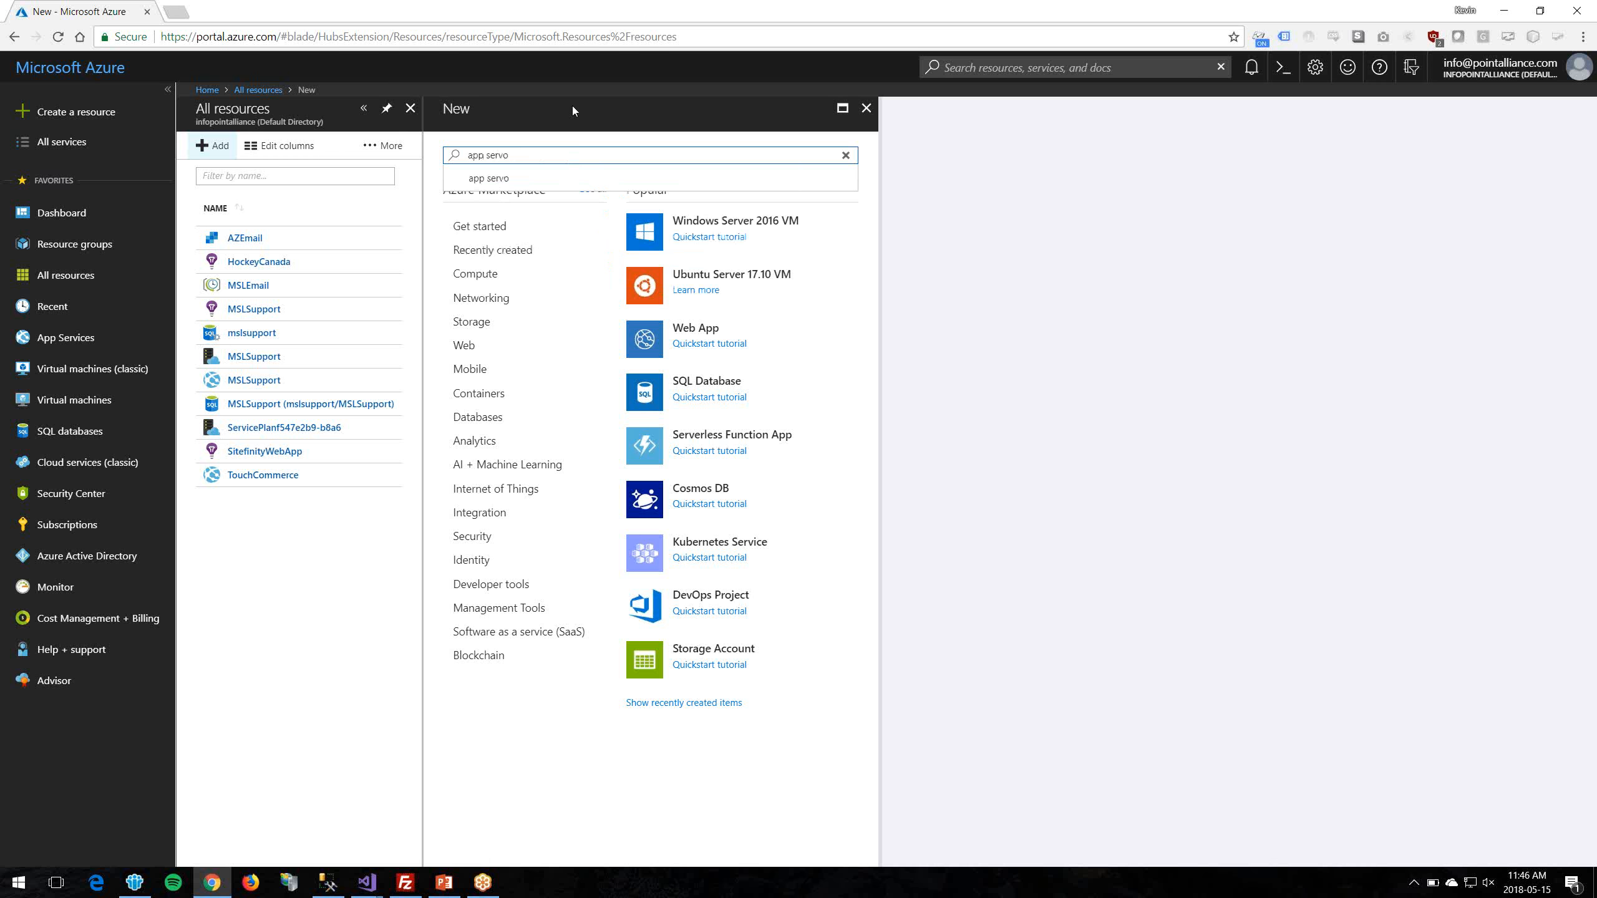
key("BackSpace")
type("ice")
key("Return")
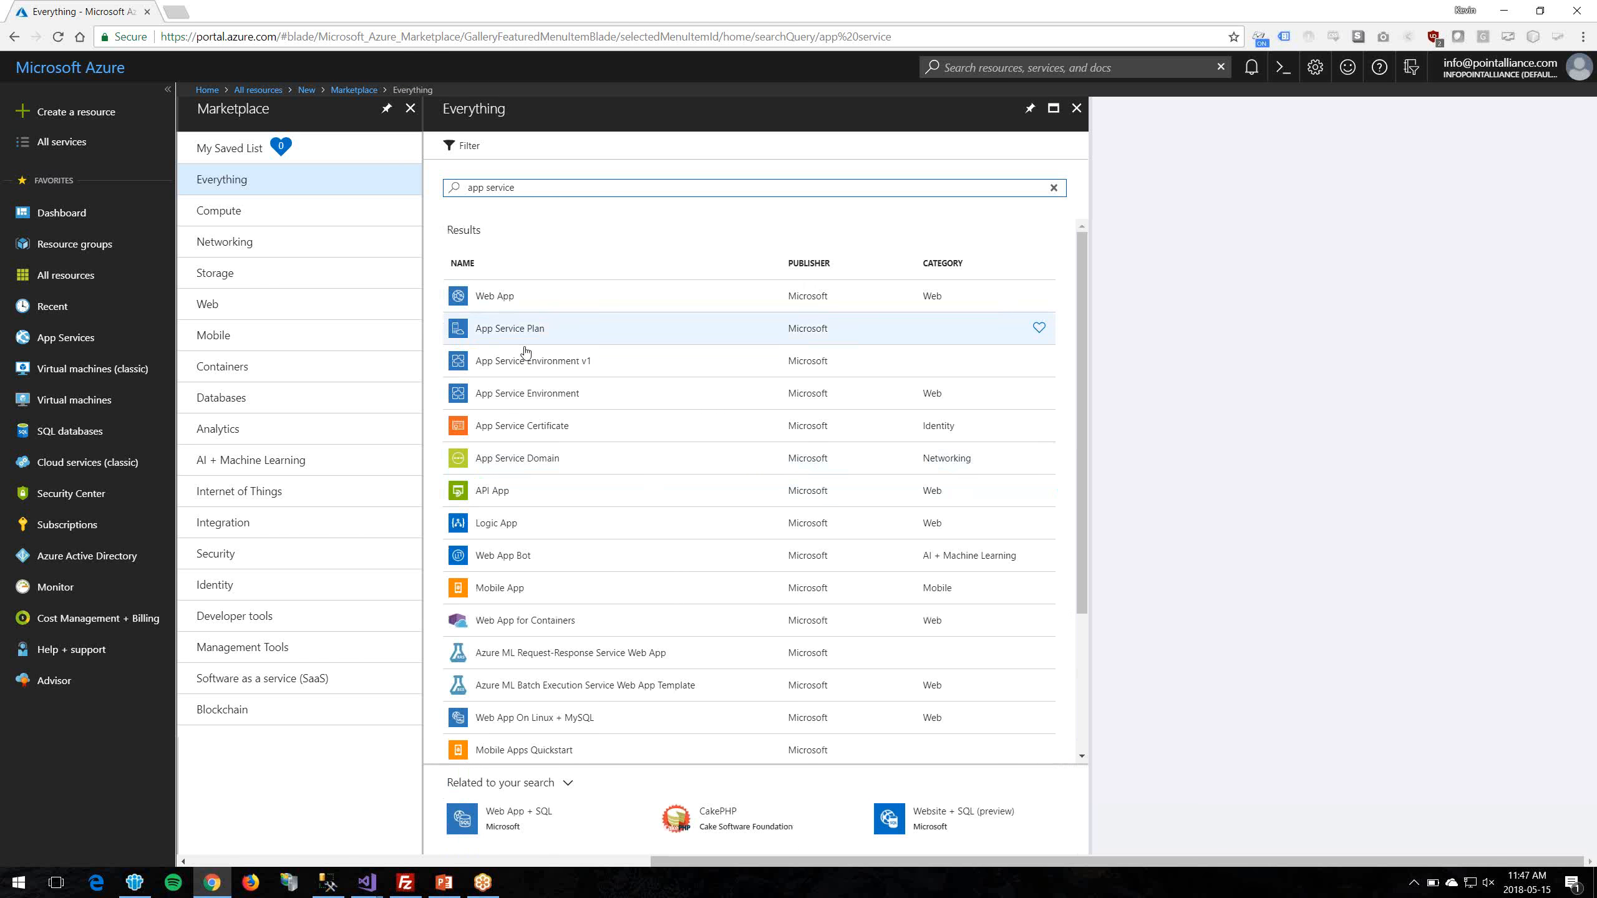
left_click(520, 338)
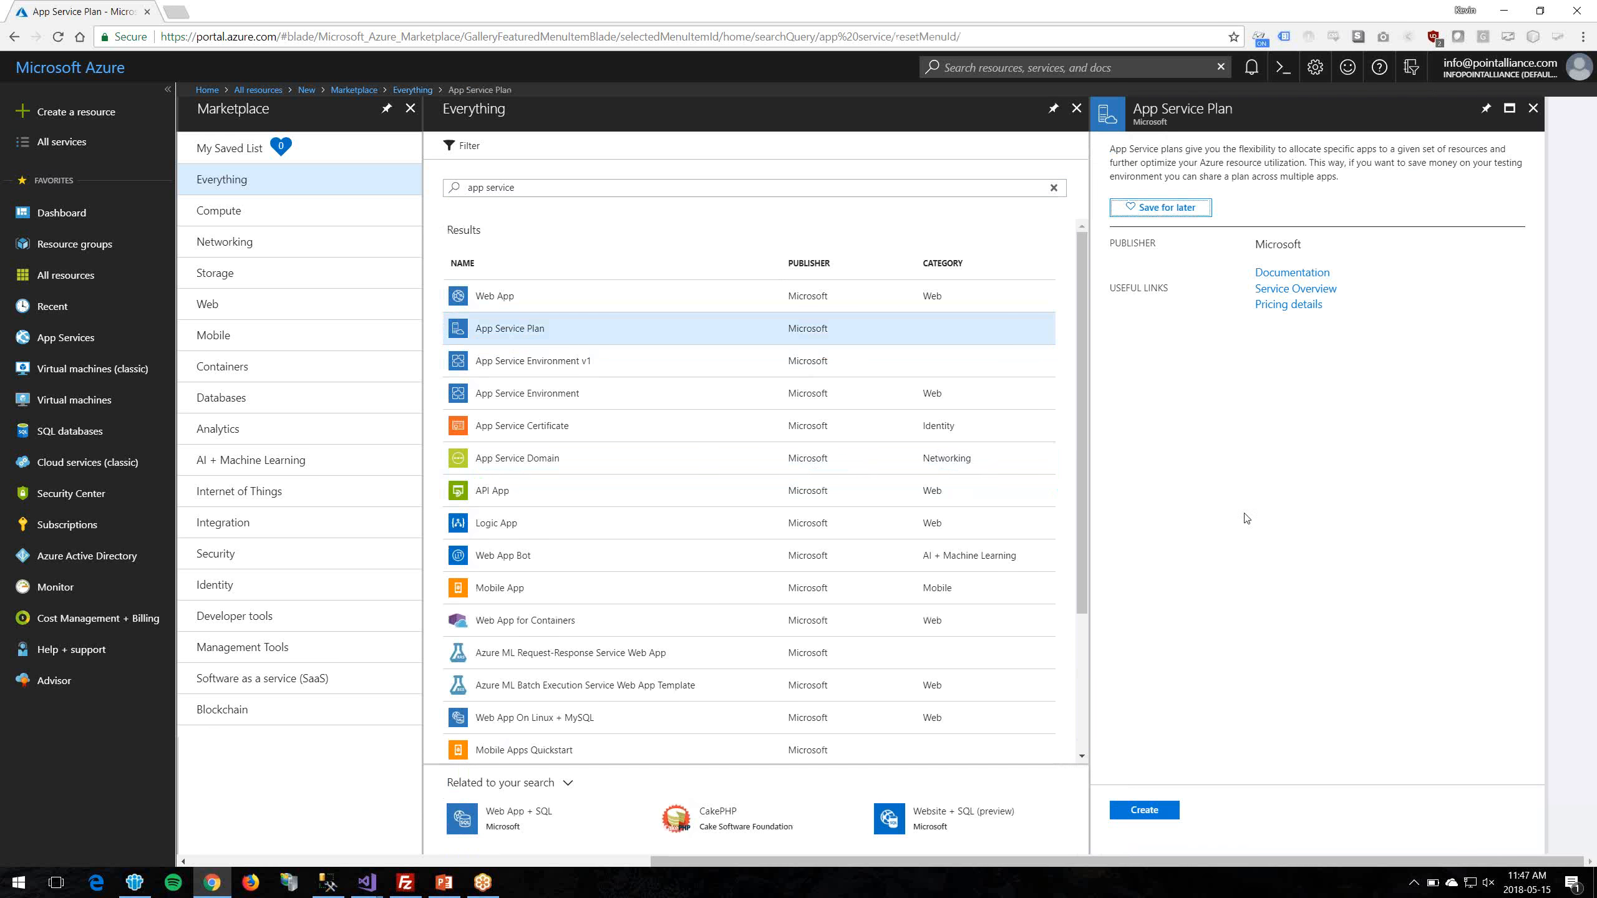
left_click(1150, 811)
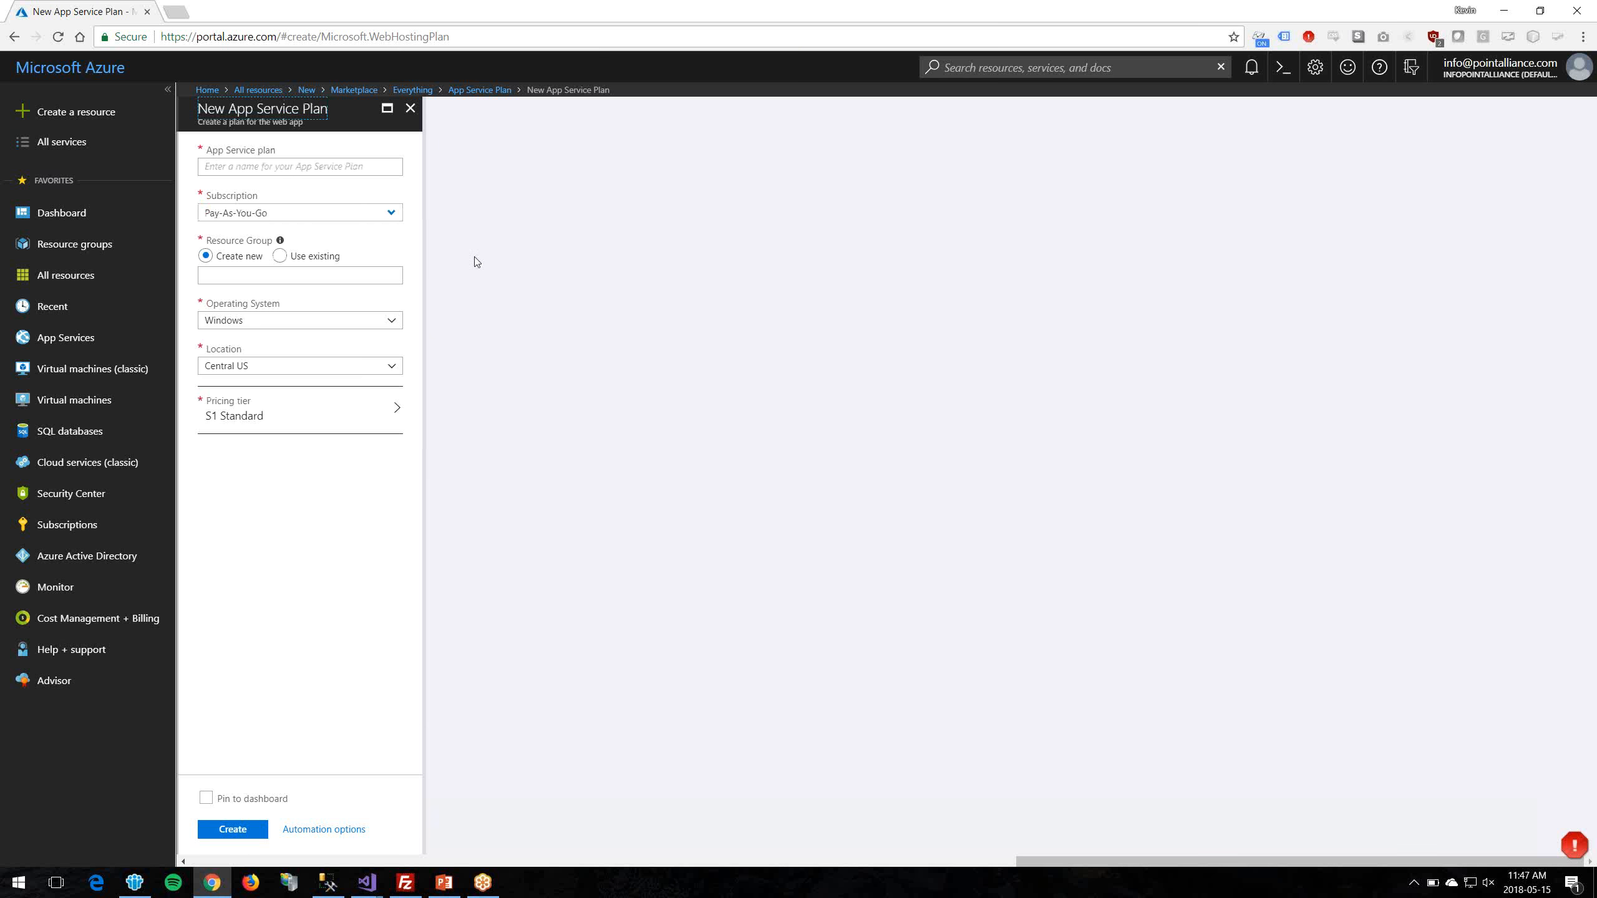
Step: Name the plan PointAllianceDemo and put it in a new resource group, PointAllianceDemo1
left_click(255, 168)
type("Poc")
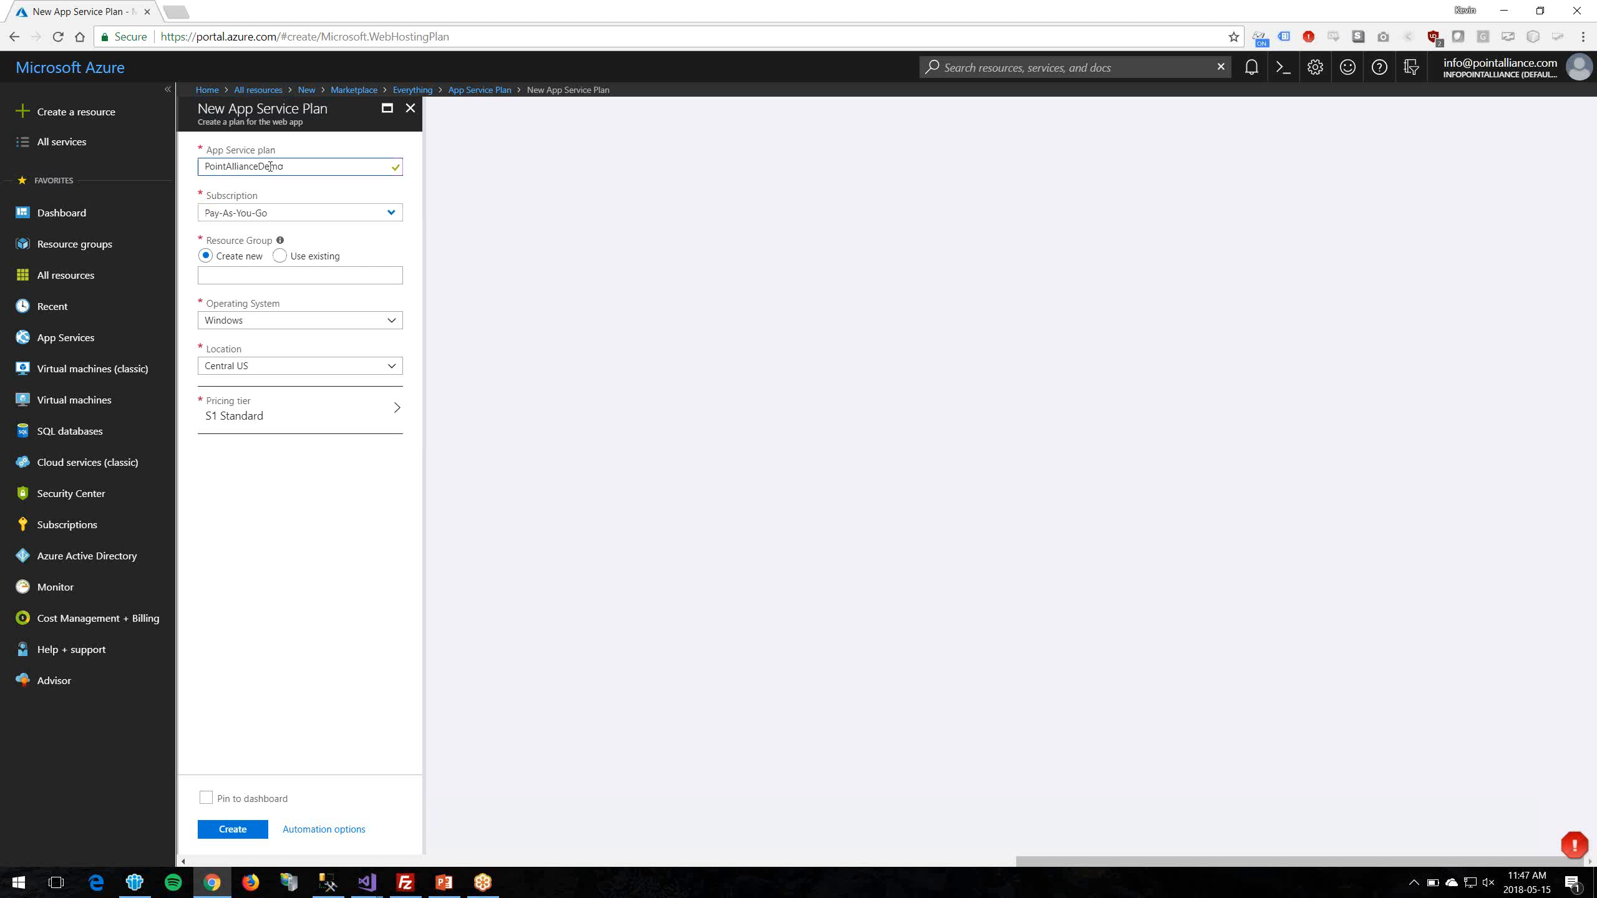
left_click(280, 256)
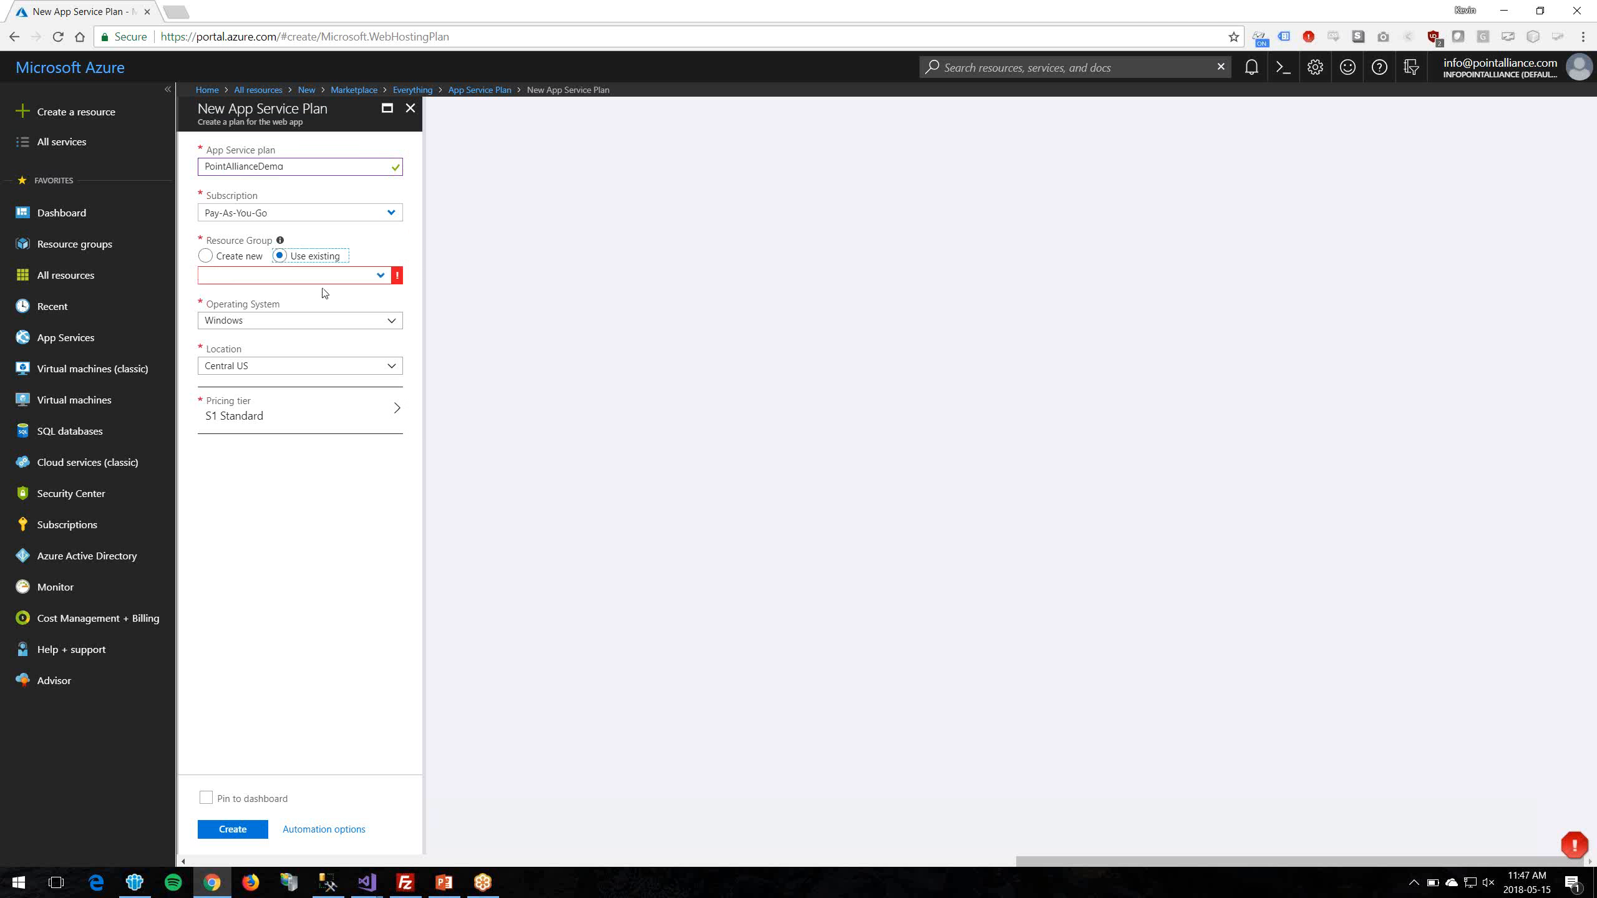
left_click(326, 275)
type("Poin")
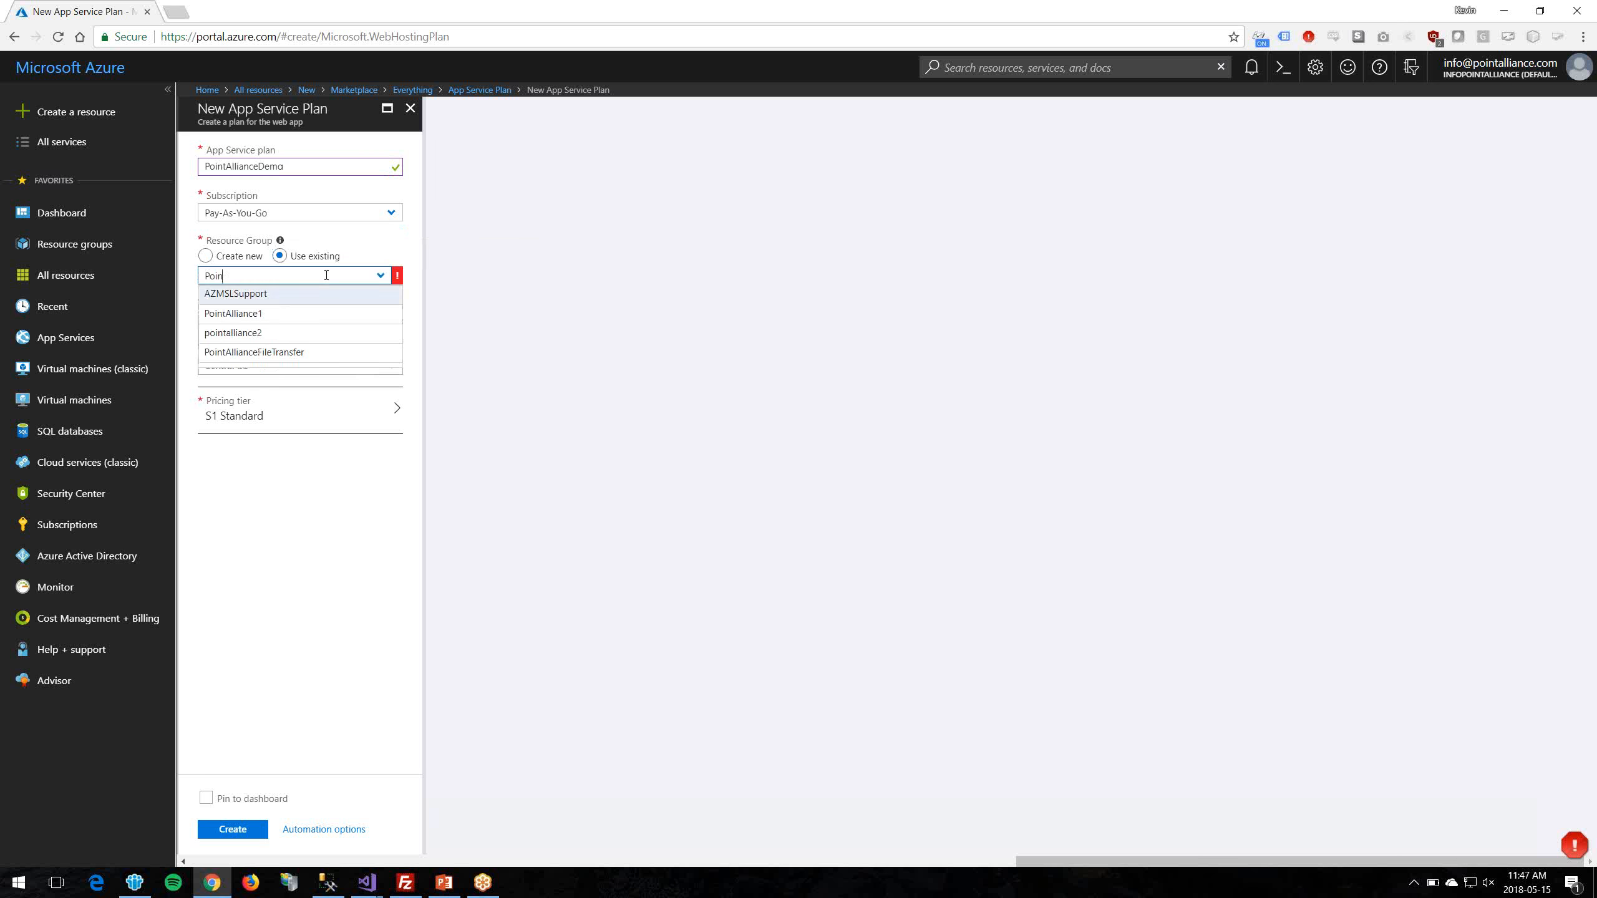
type("tAllianceD")
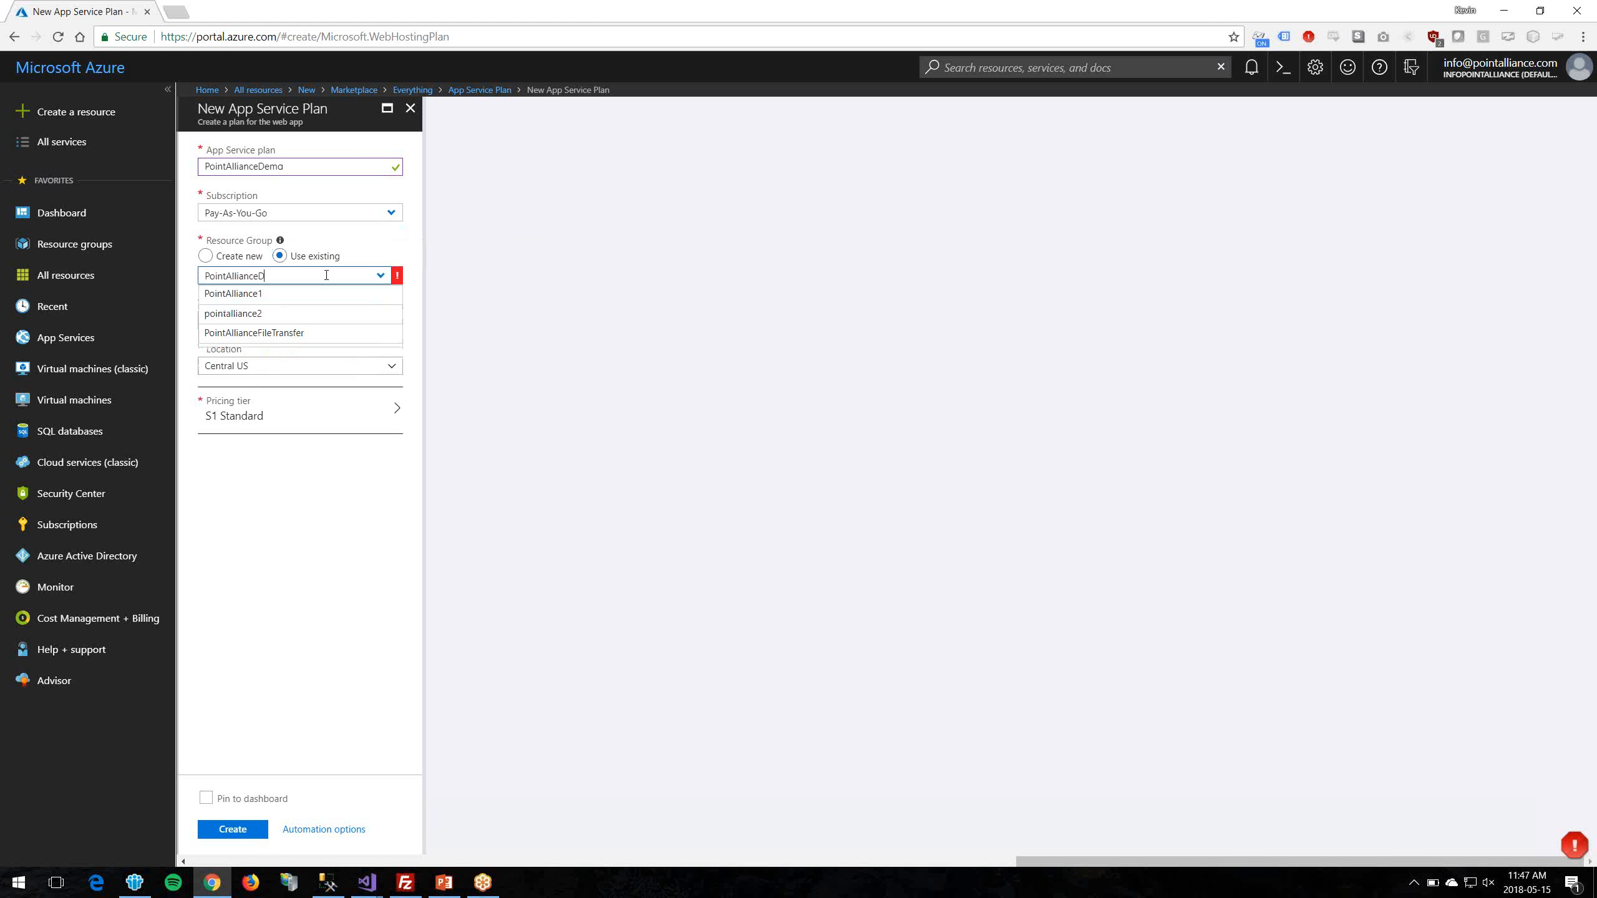
type("emo1")
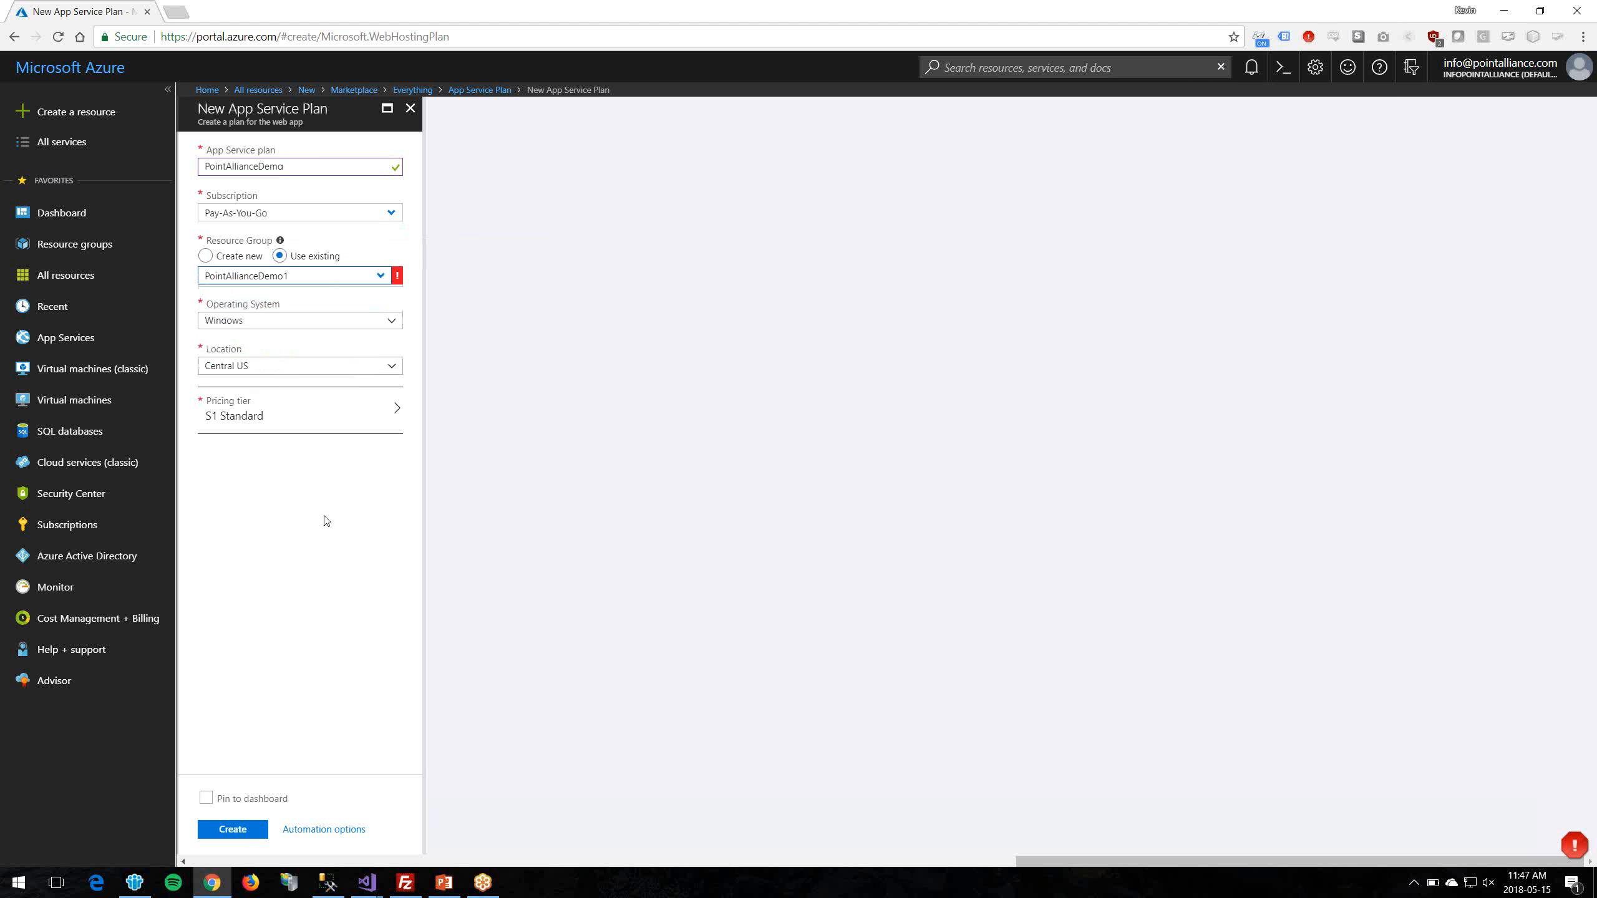
mouse_move(397, 278)
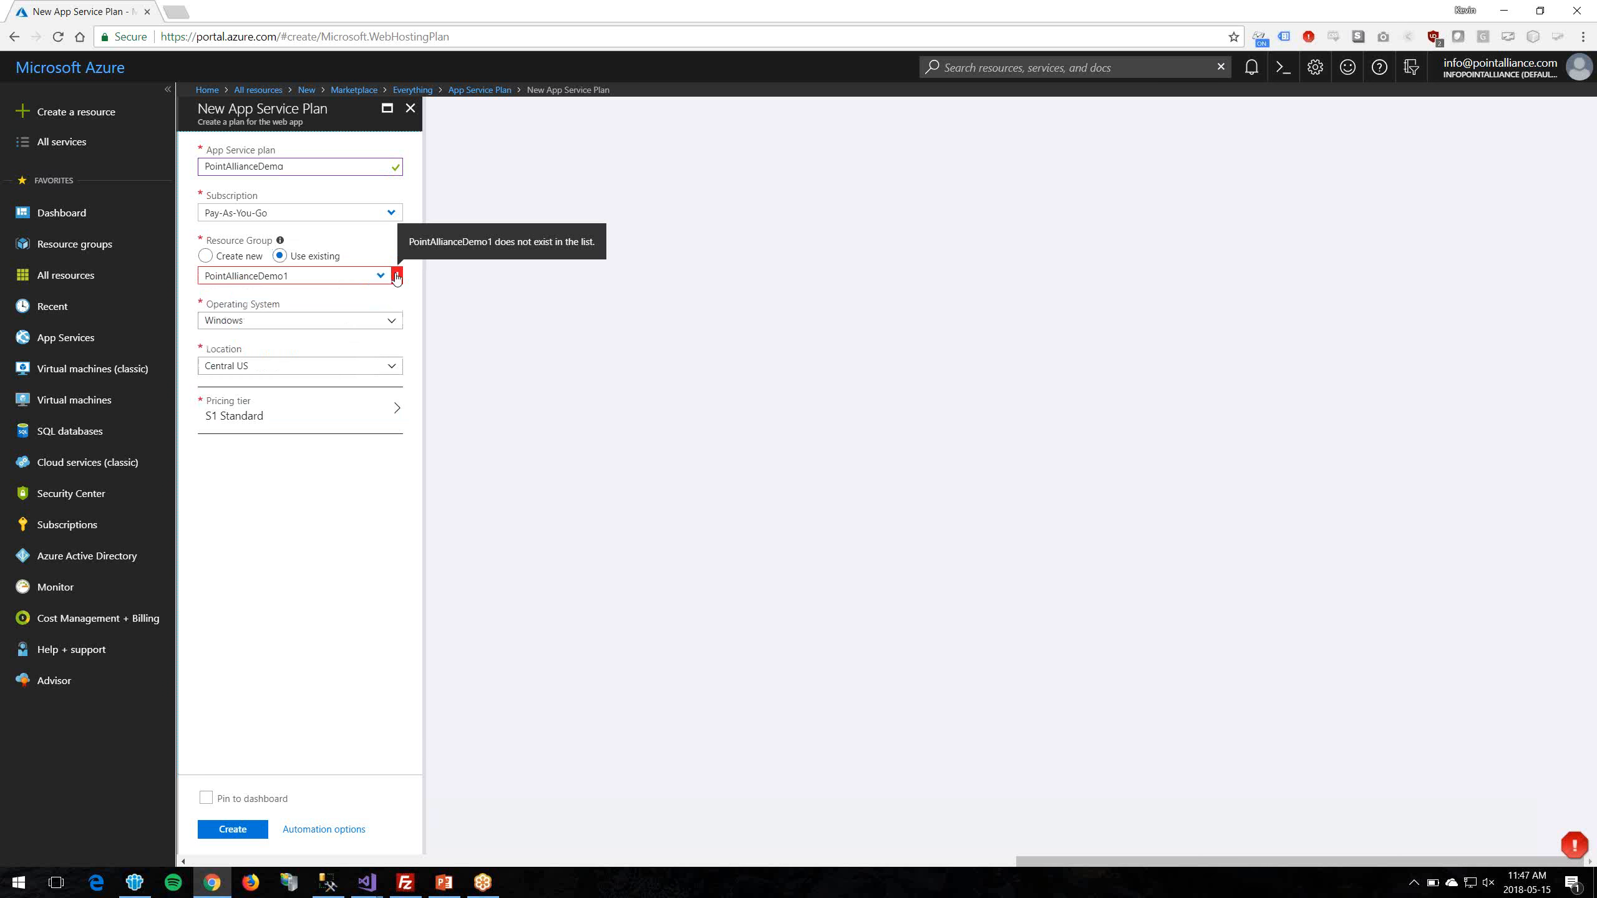
left_click(381, 277)
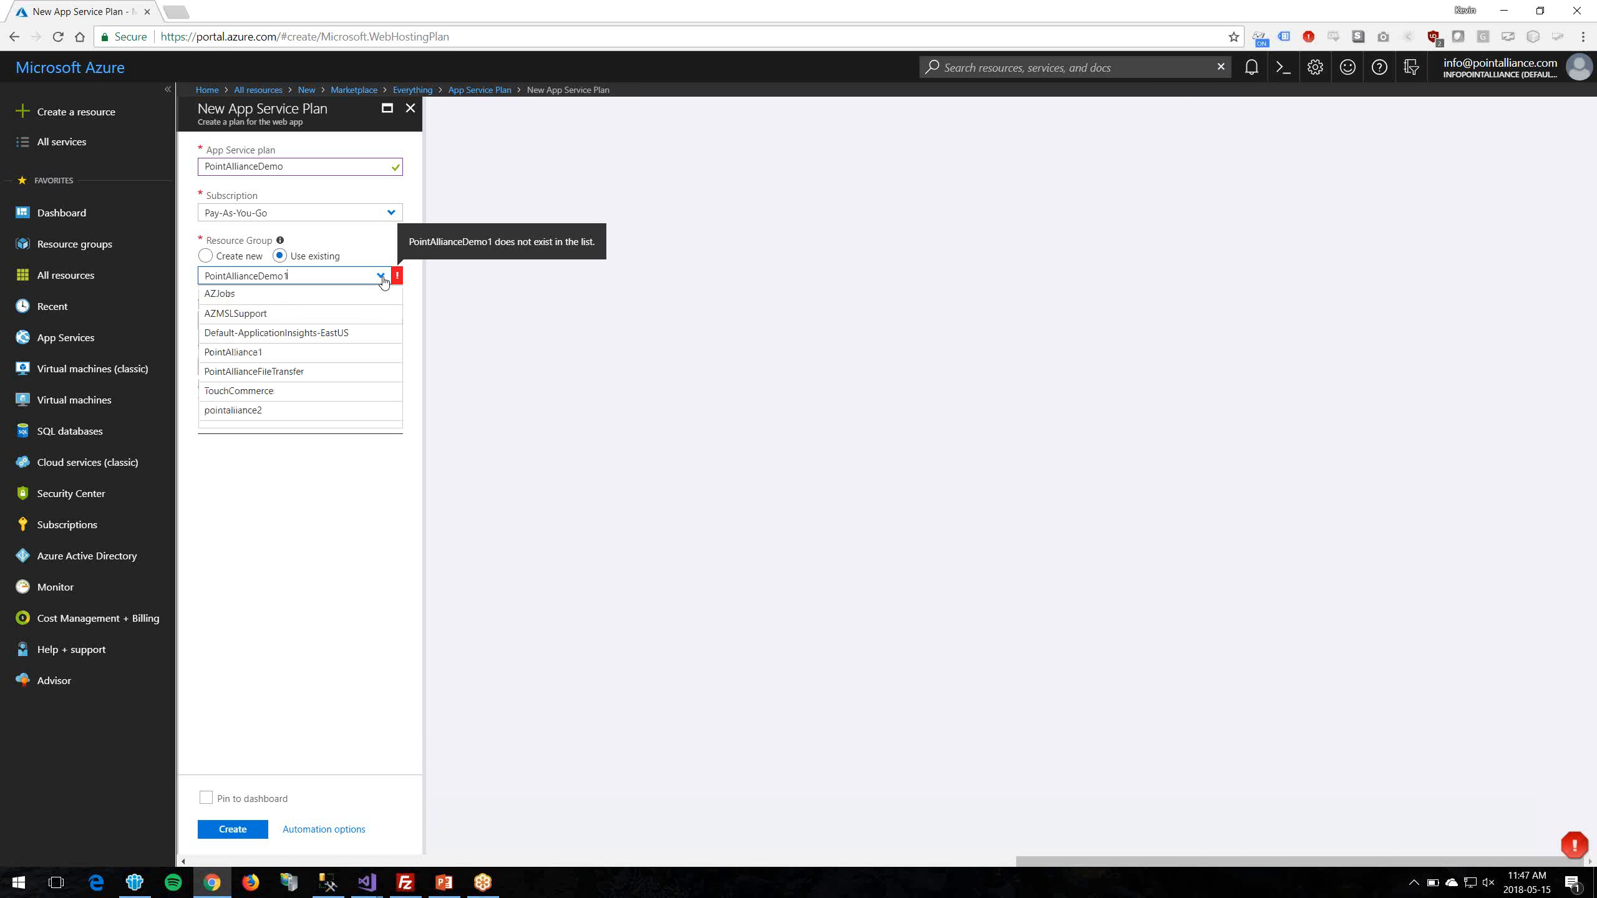
left_click(382, 279)
left_click(206, 255)
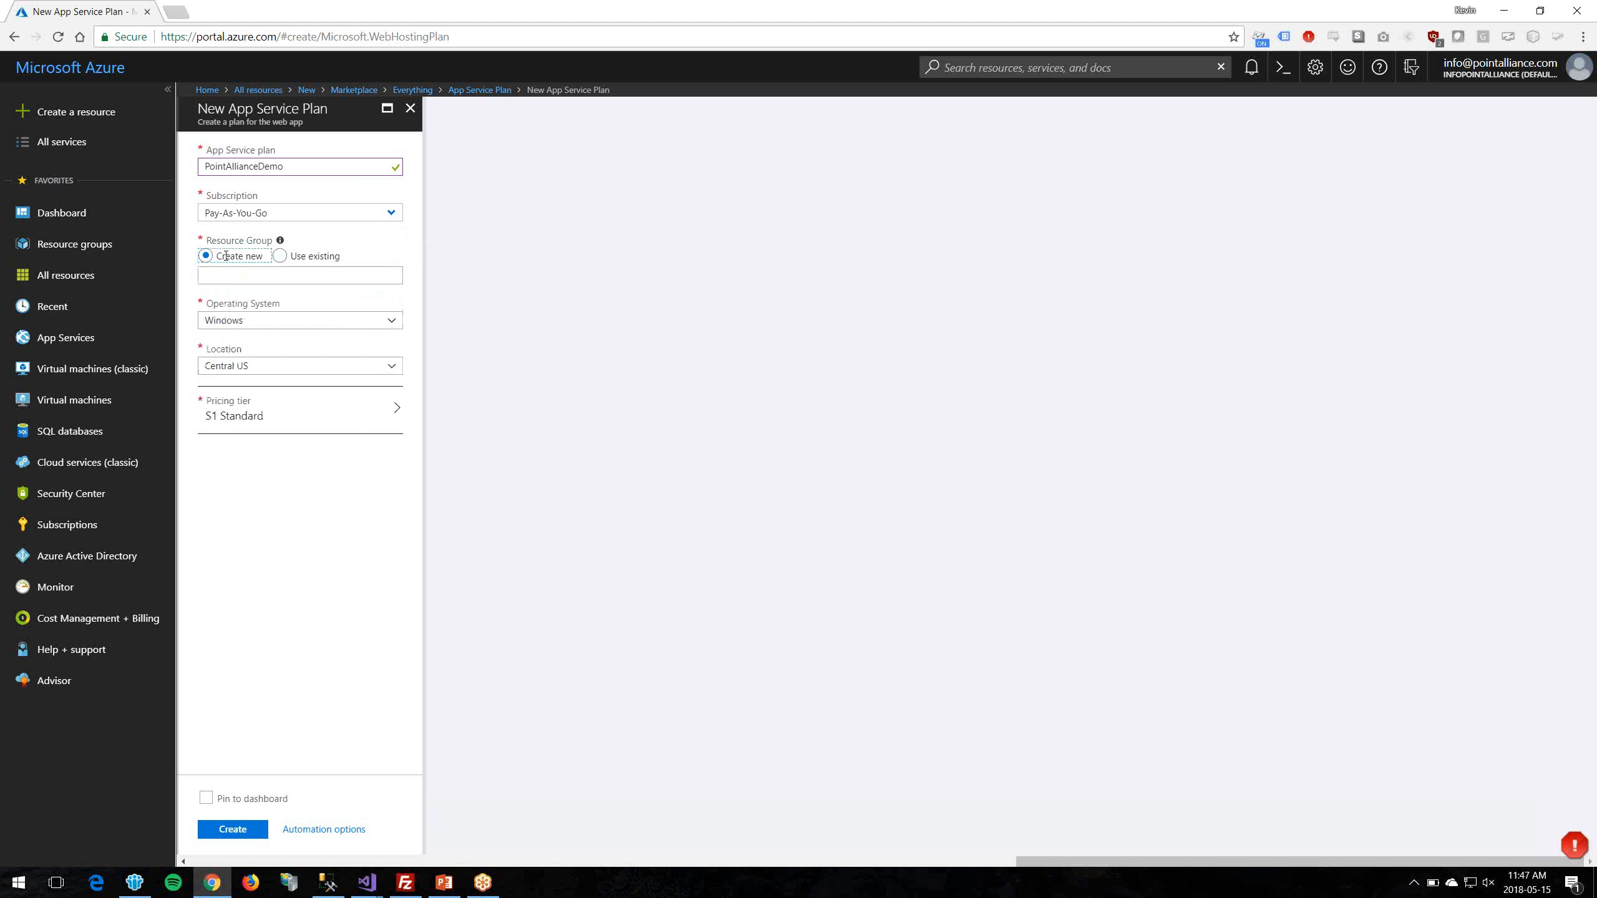
left_click(284, 276)
type("PointAllianceDemo1")
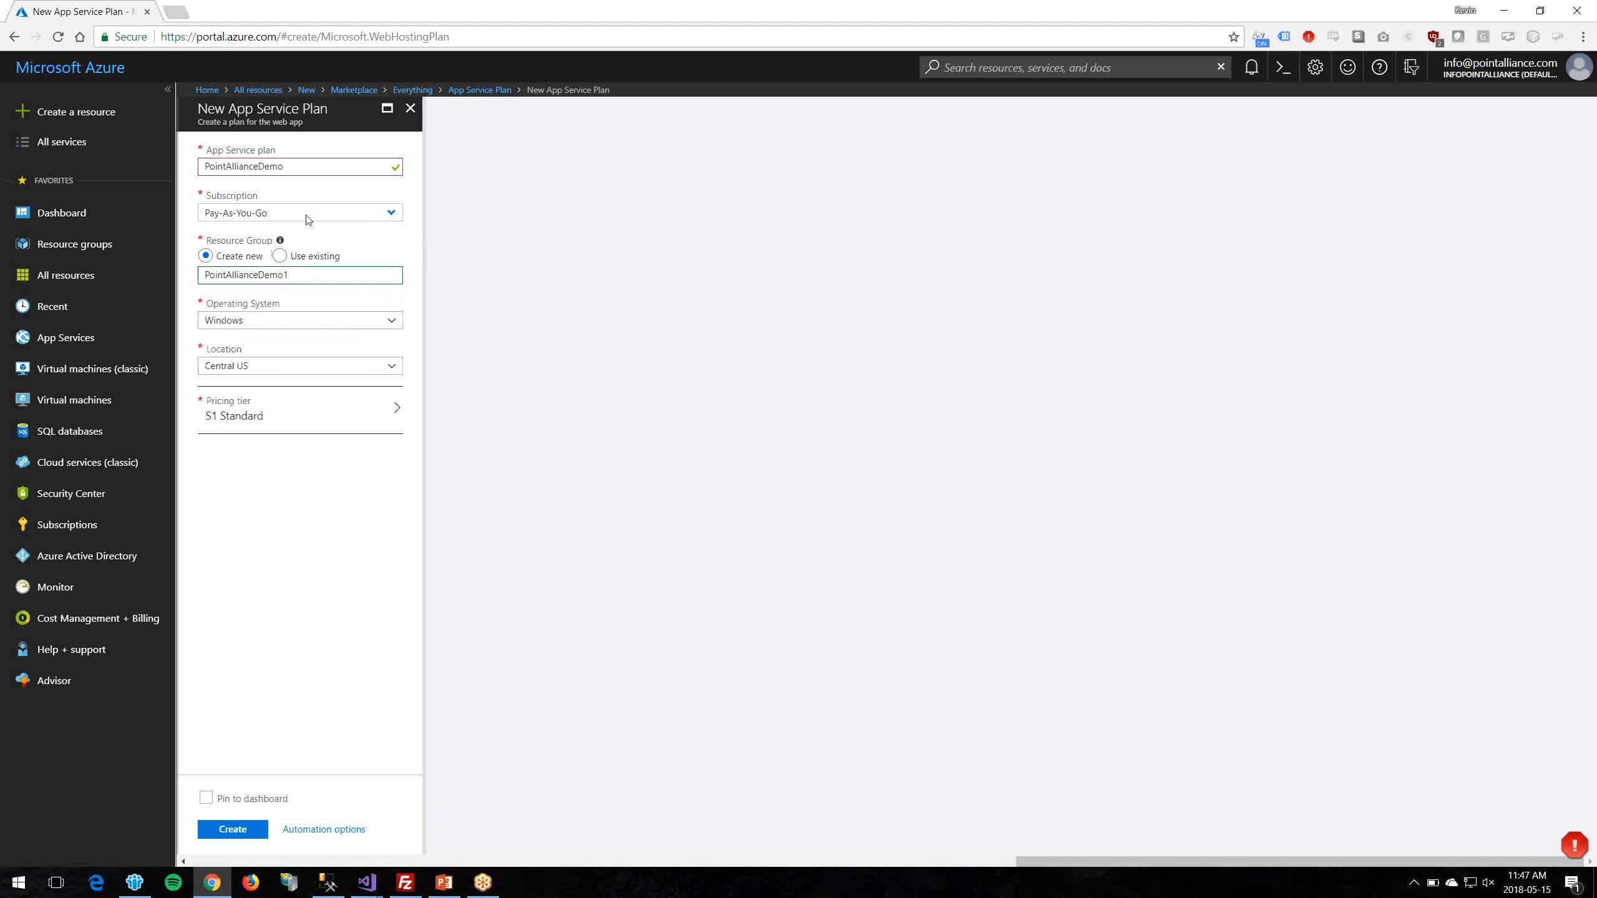
Step: Keep Windows as the operating system and set the plan's location to Canada East
left_click(305, 322)
left_click(304, 322)
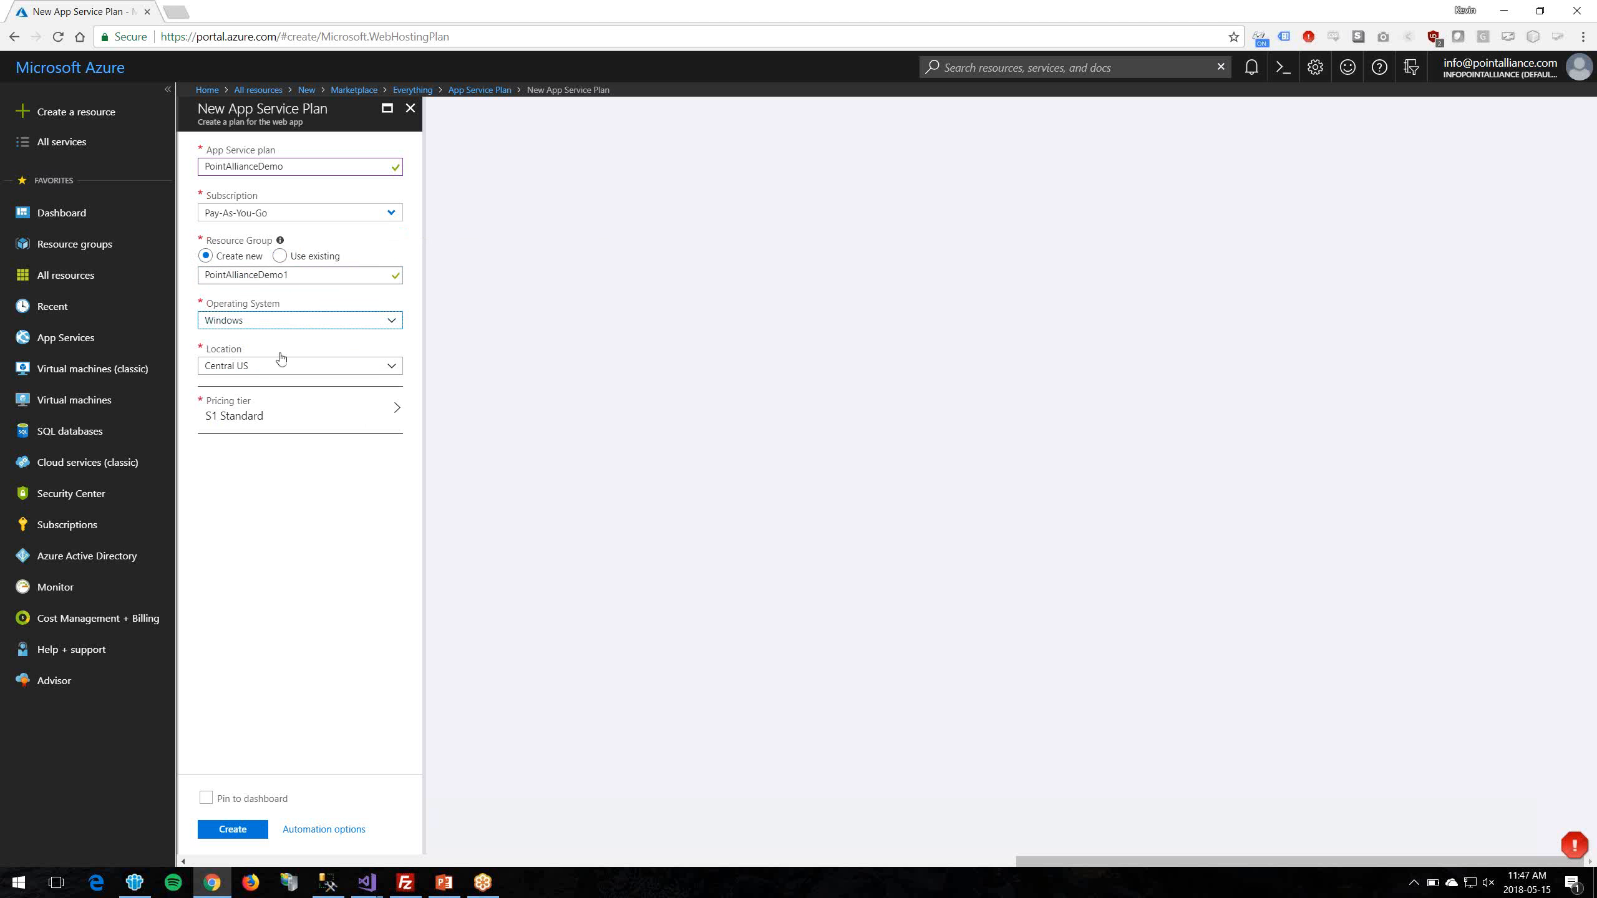
left_click(290, 368)
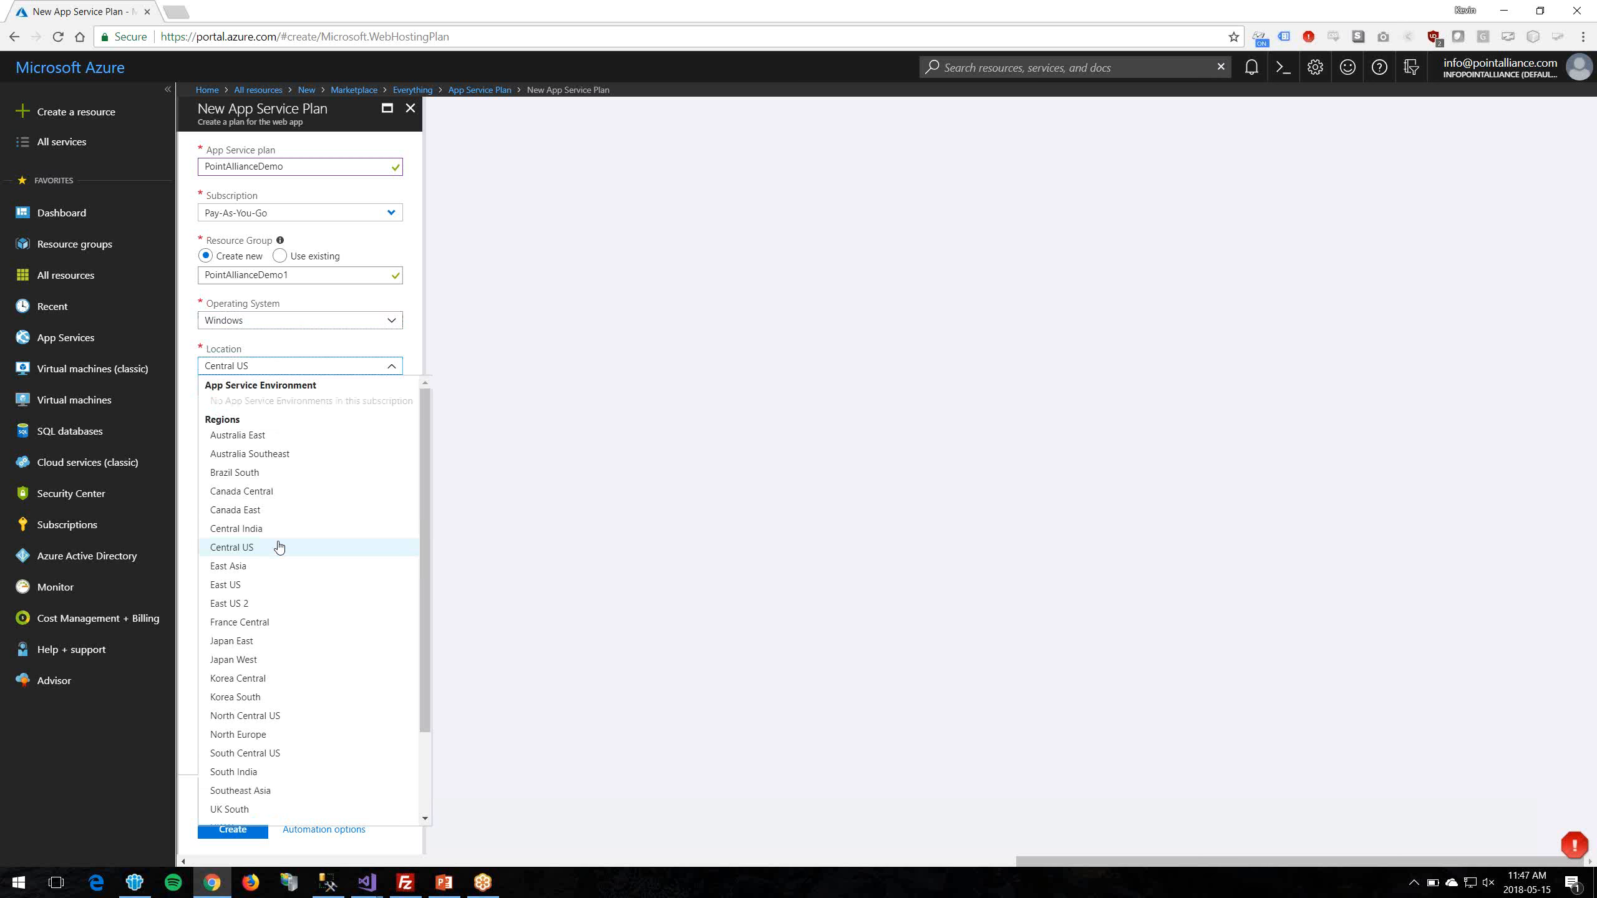
left_click(270, 510)
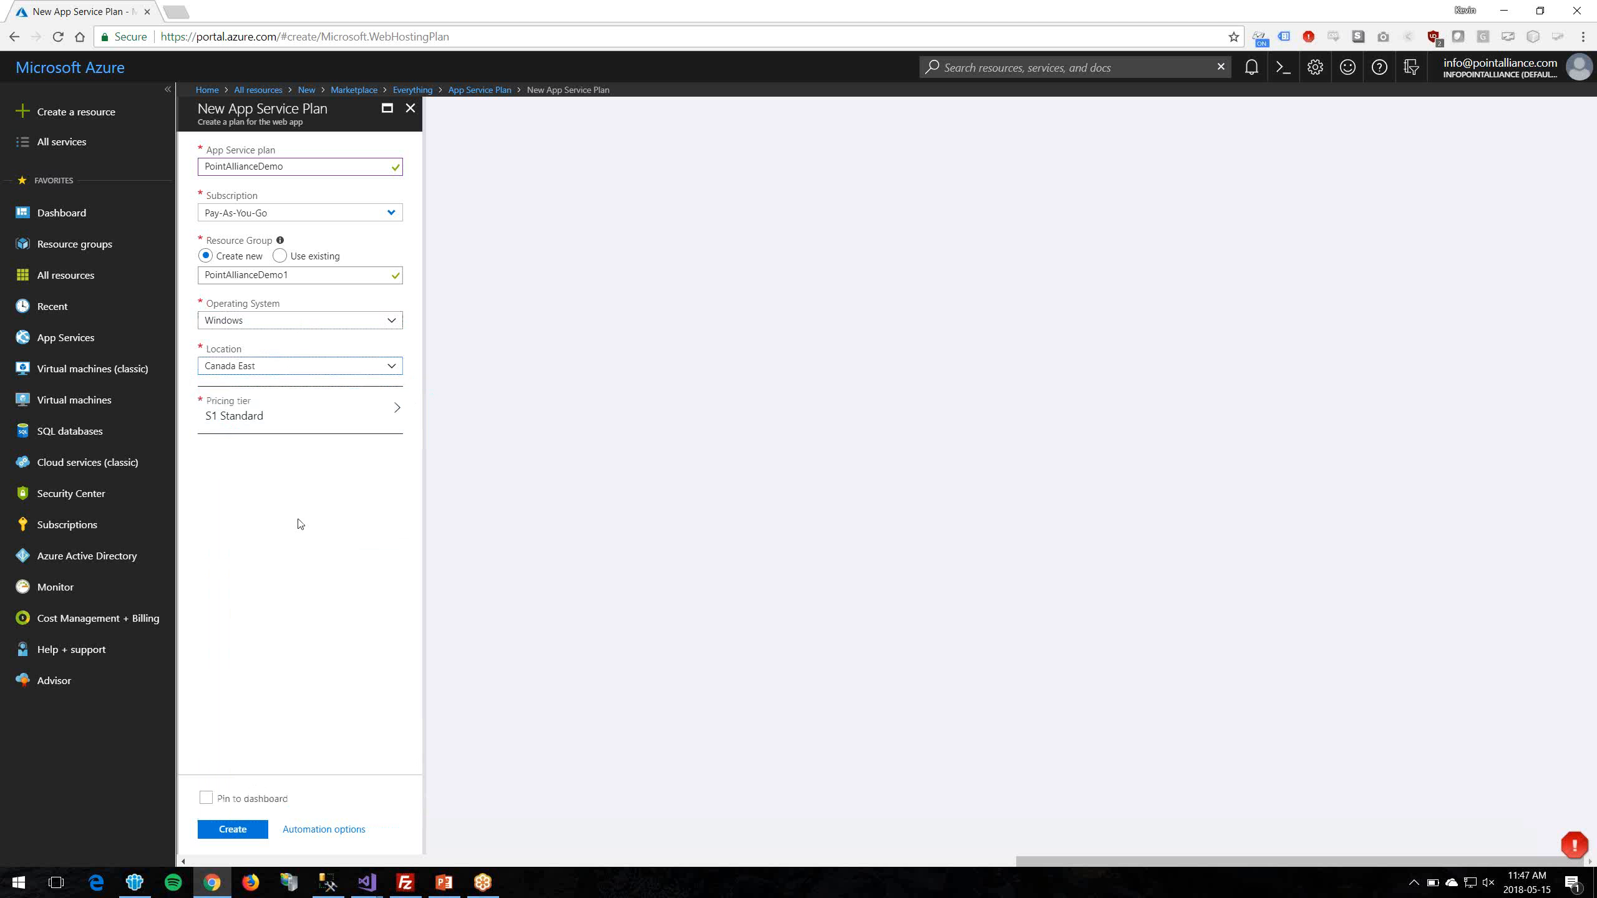
left_click(303, 417)
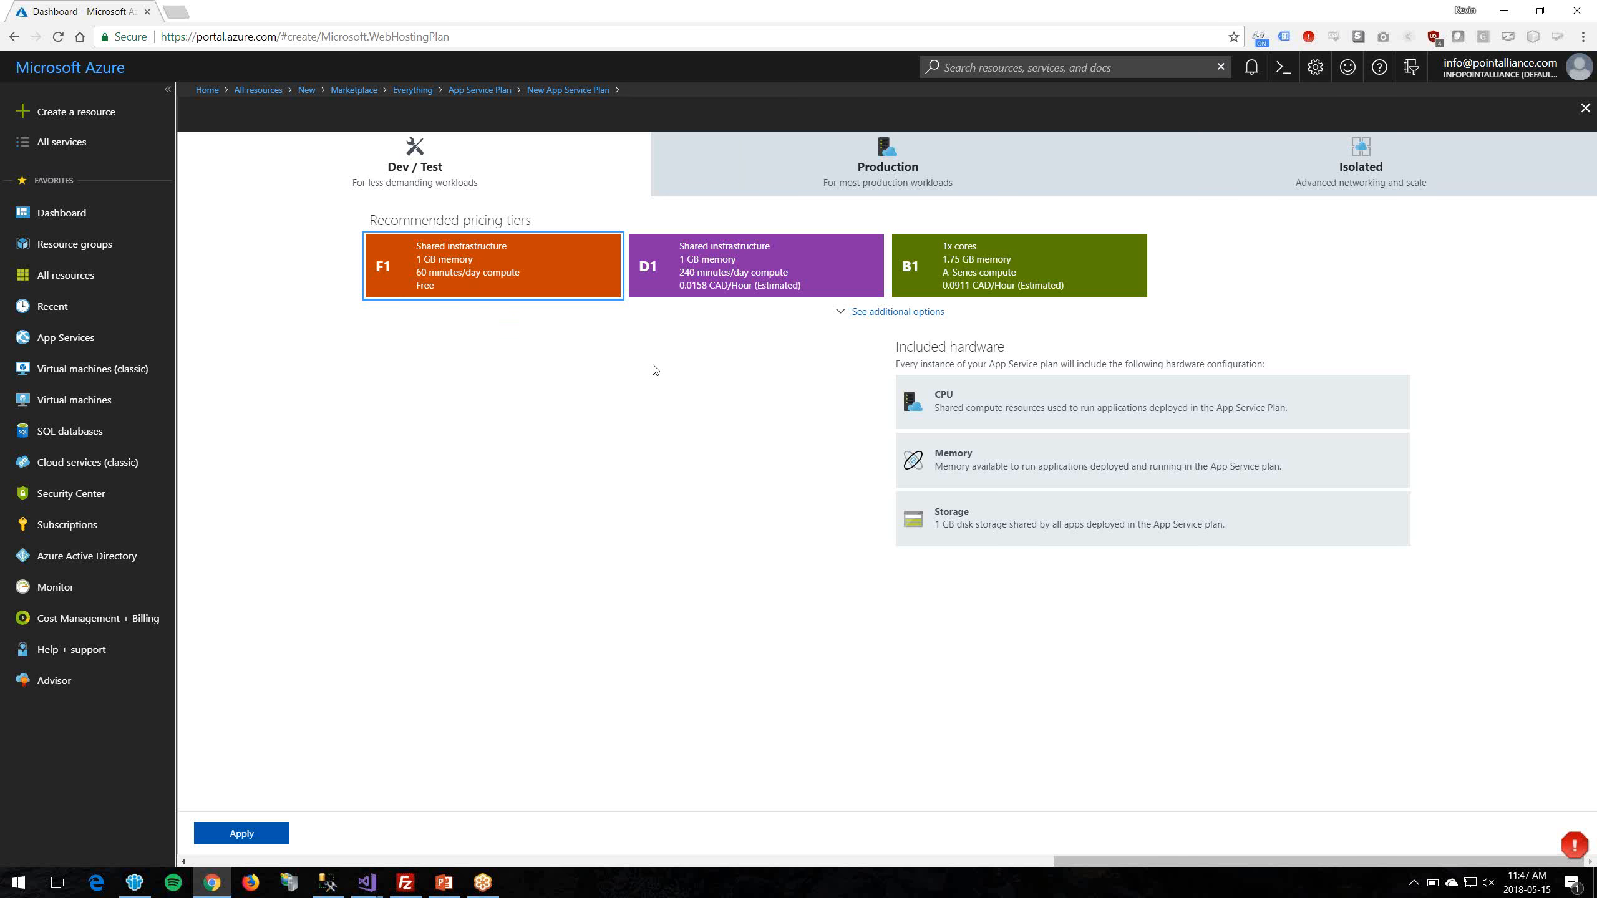
Step: Apply the F1 Free pricing tier and create the App Service Plan
left_click(245, 836)
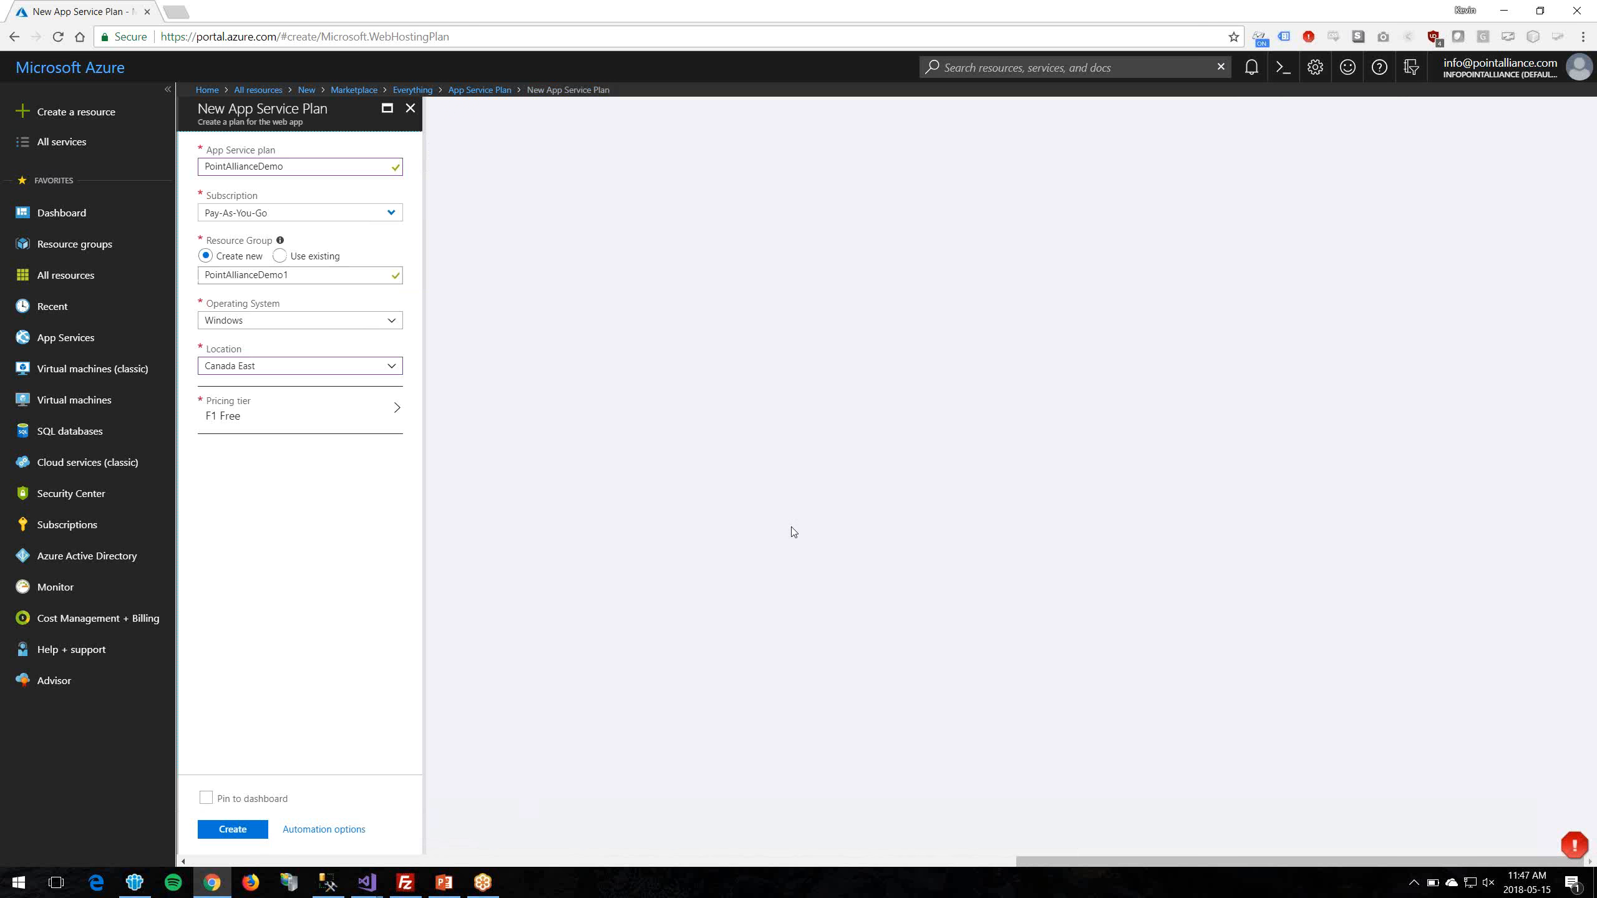
left_click(233, 831)
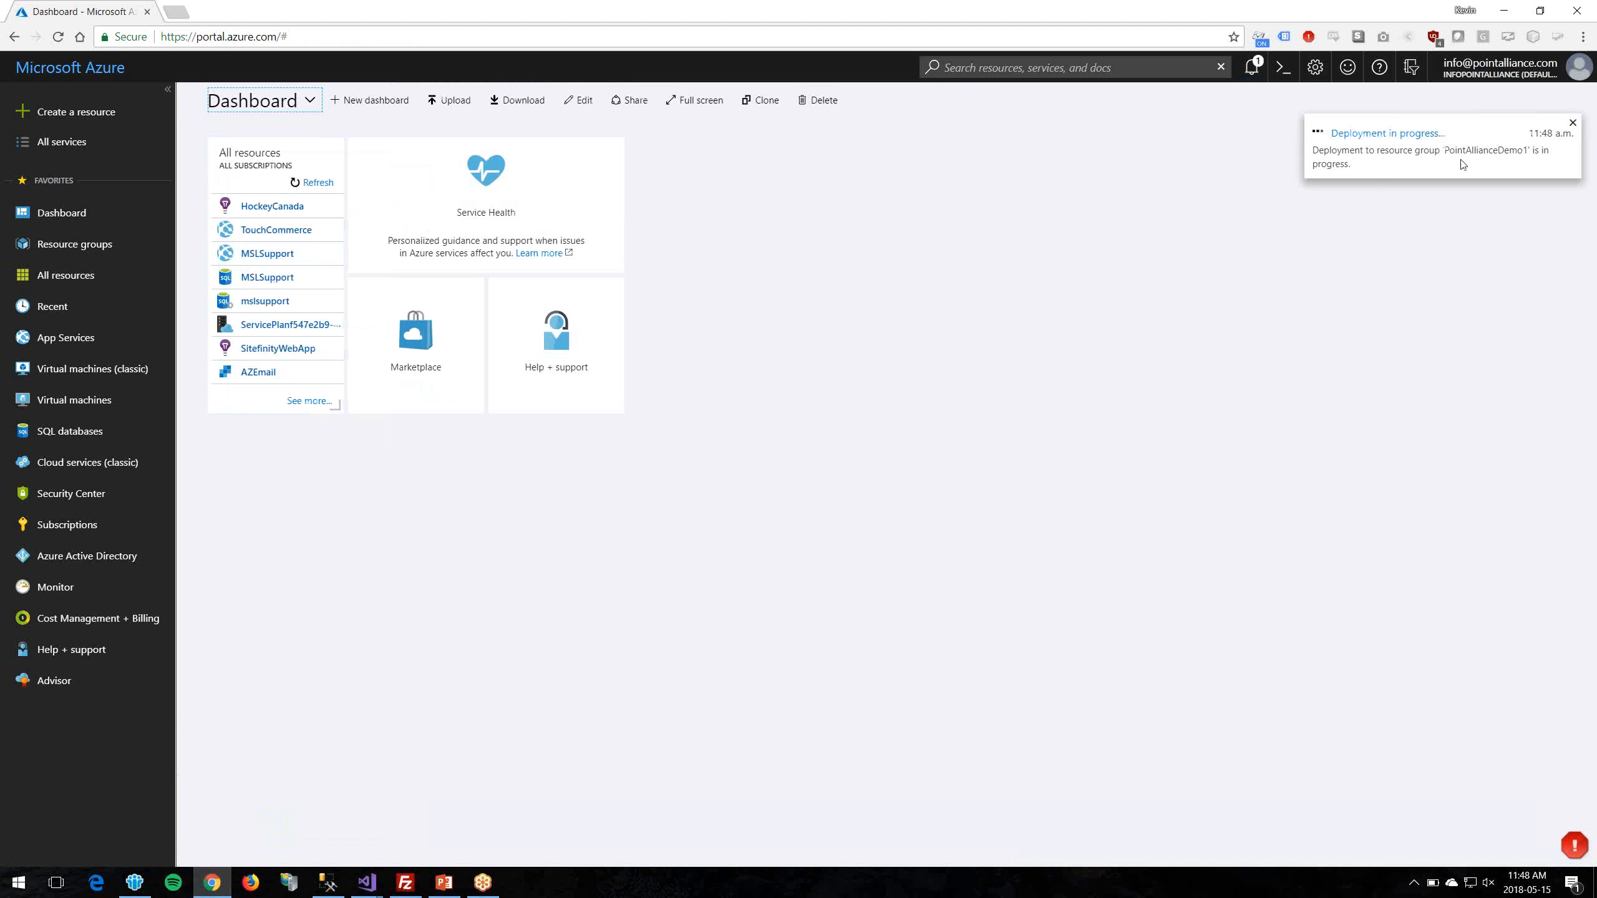
Step: Check the deployment succeeded, then list all resources to find PointAllianceDemo in Canada East
left_click(1252, 68)
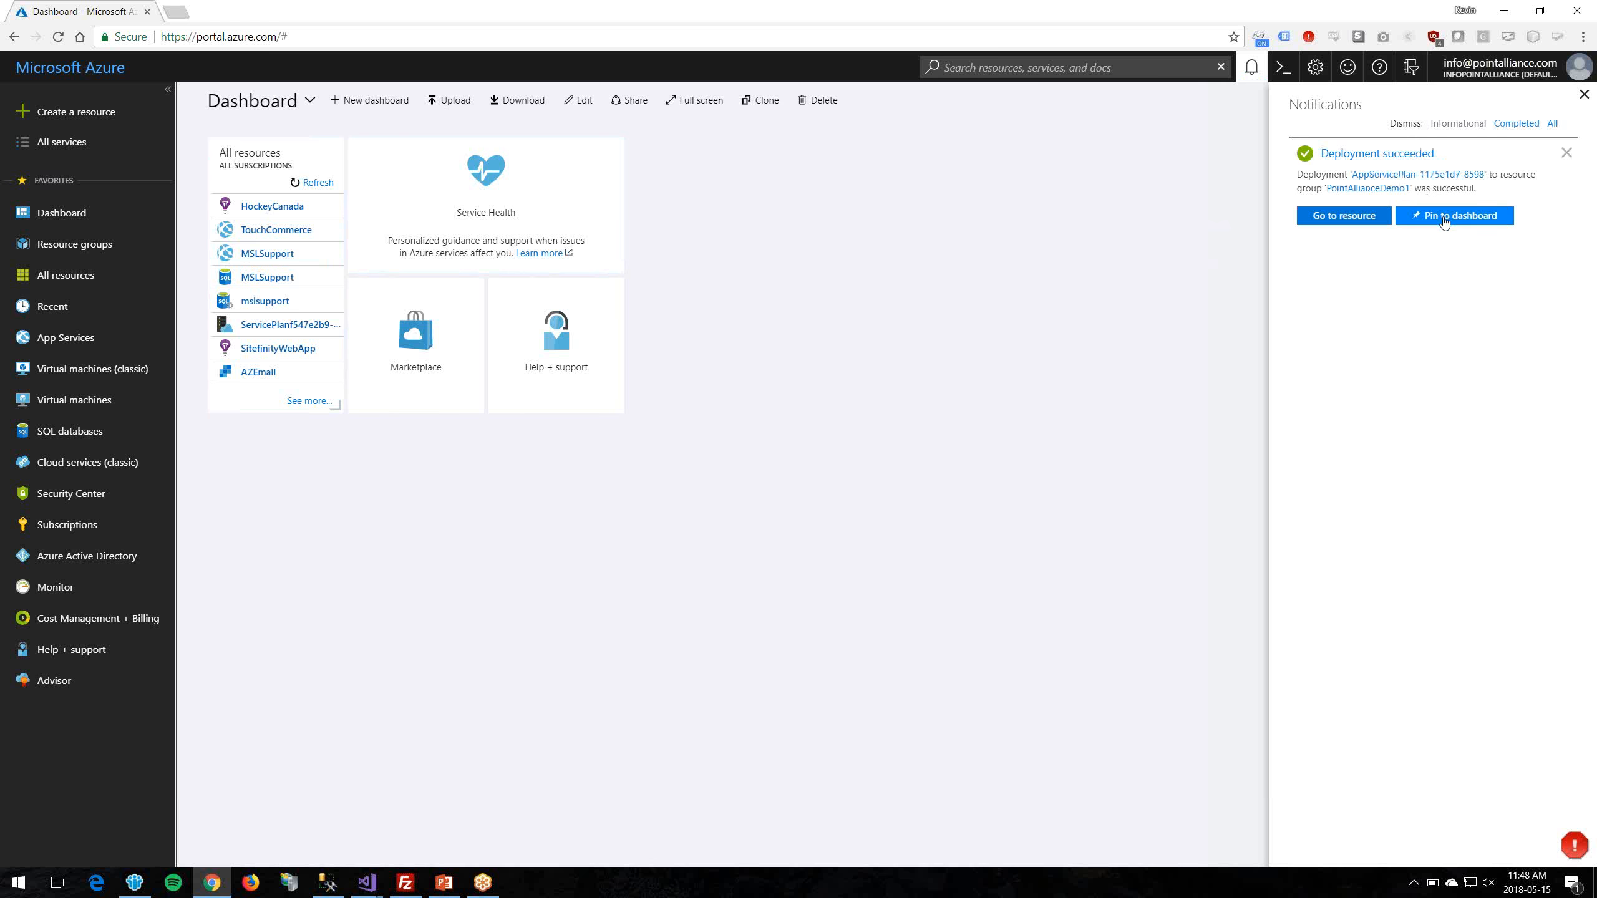
left_click(106, 282)
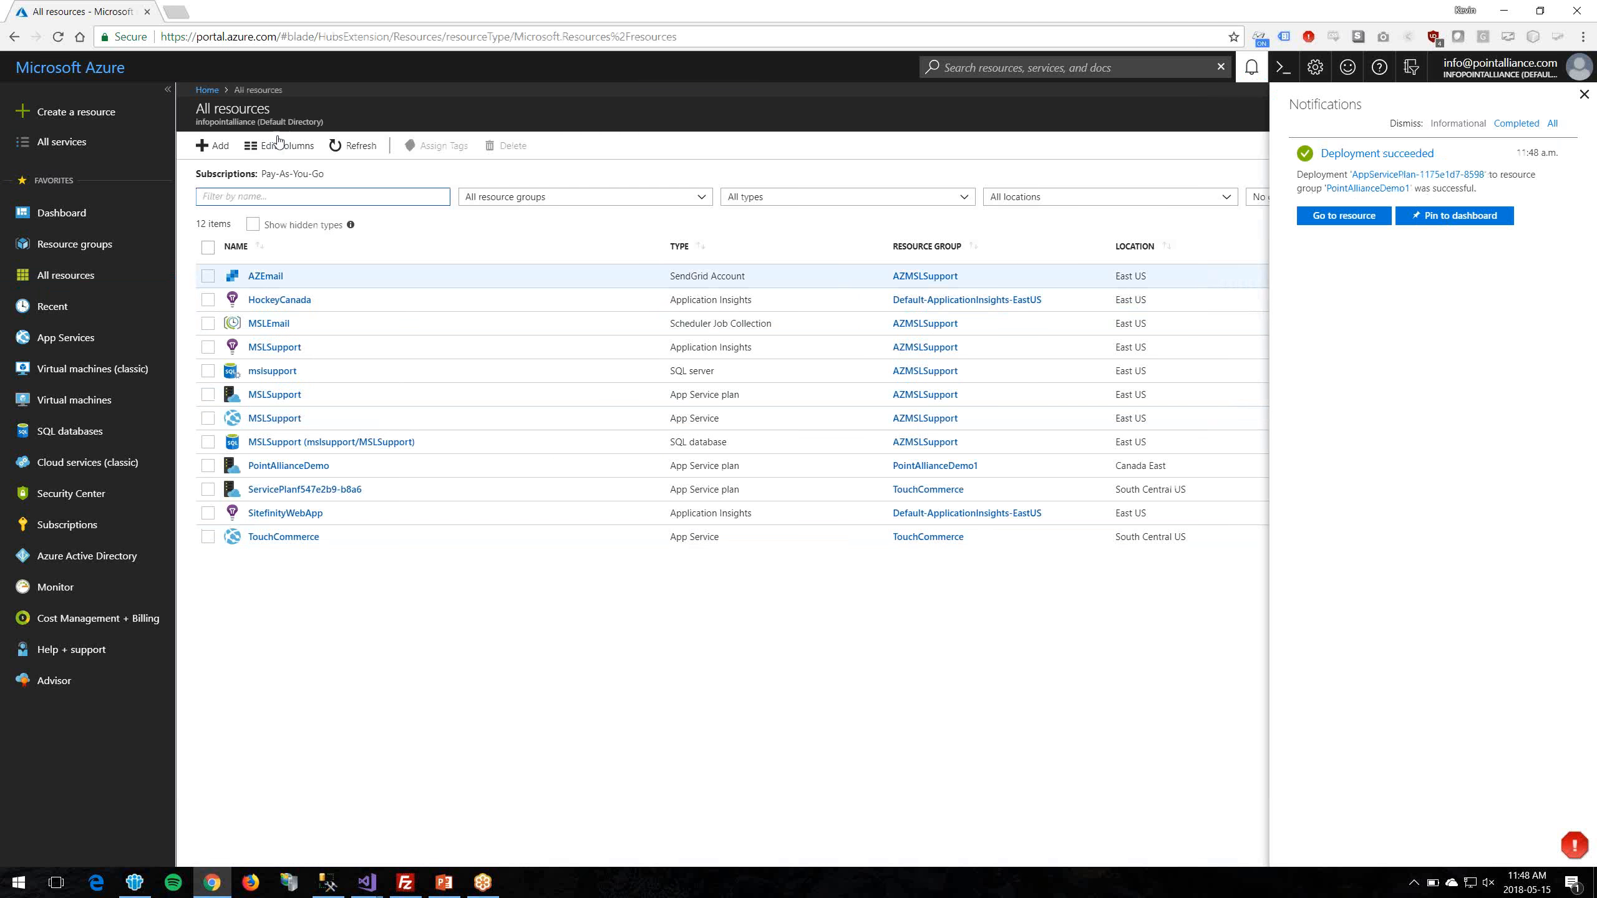
Step: Search the Marketplace for 'web app' and begin creating a Web App
left_click(214, 147)
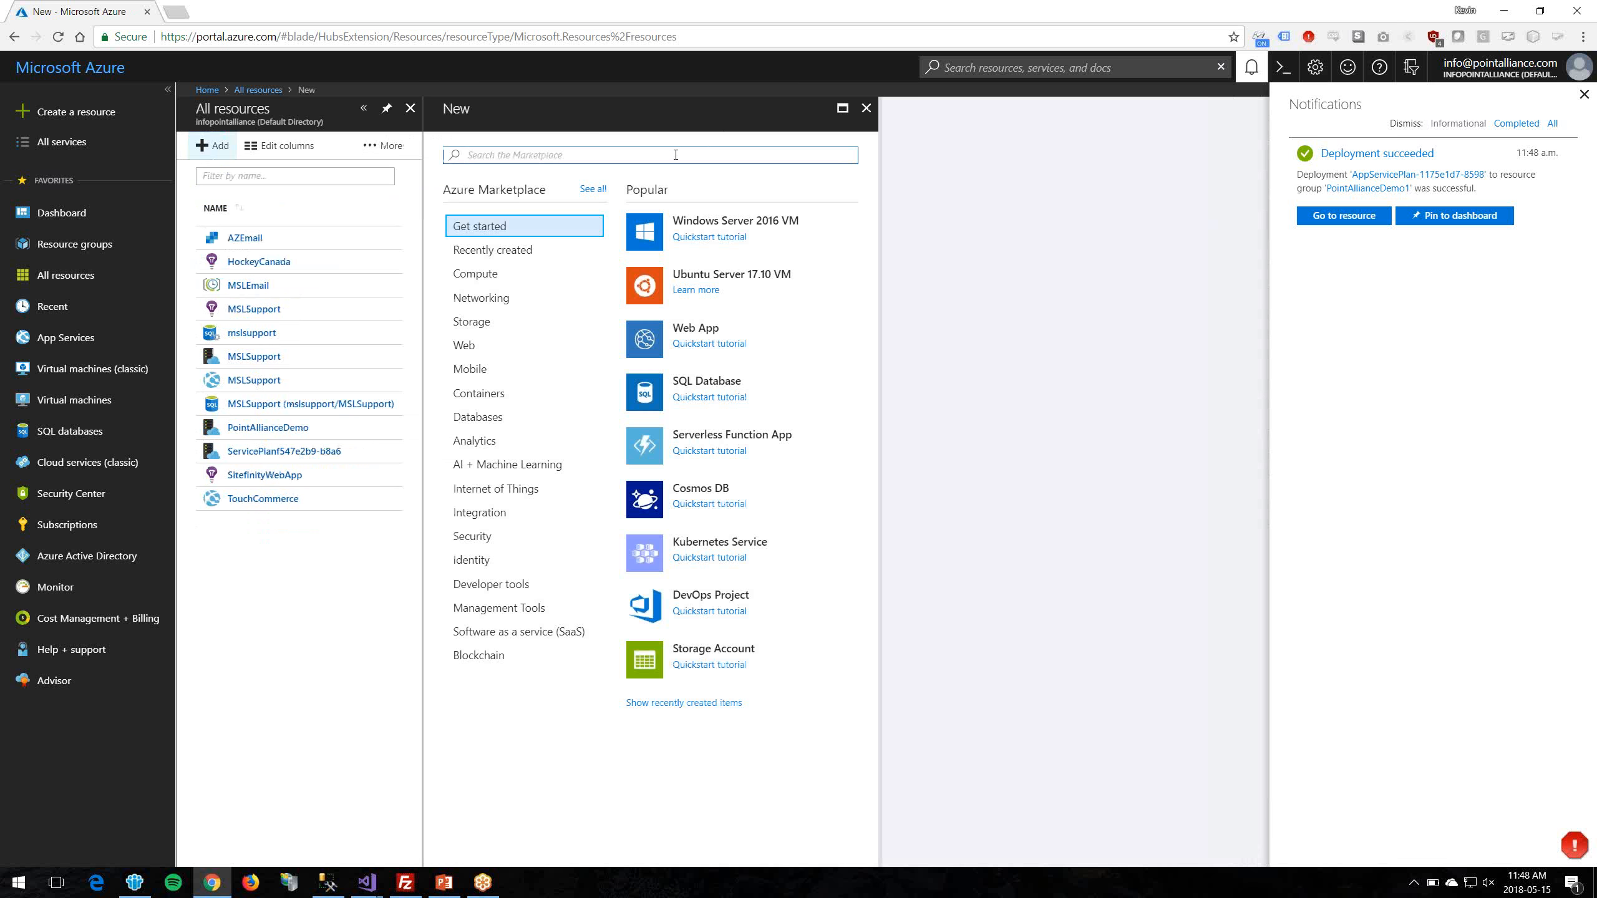
type("web app")
key("Return")
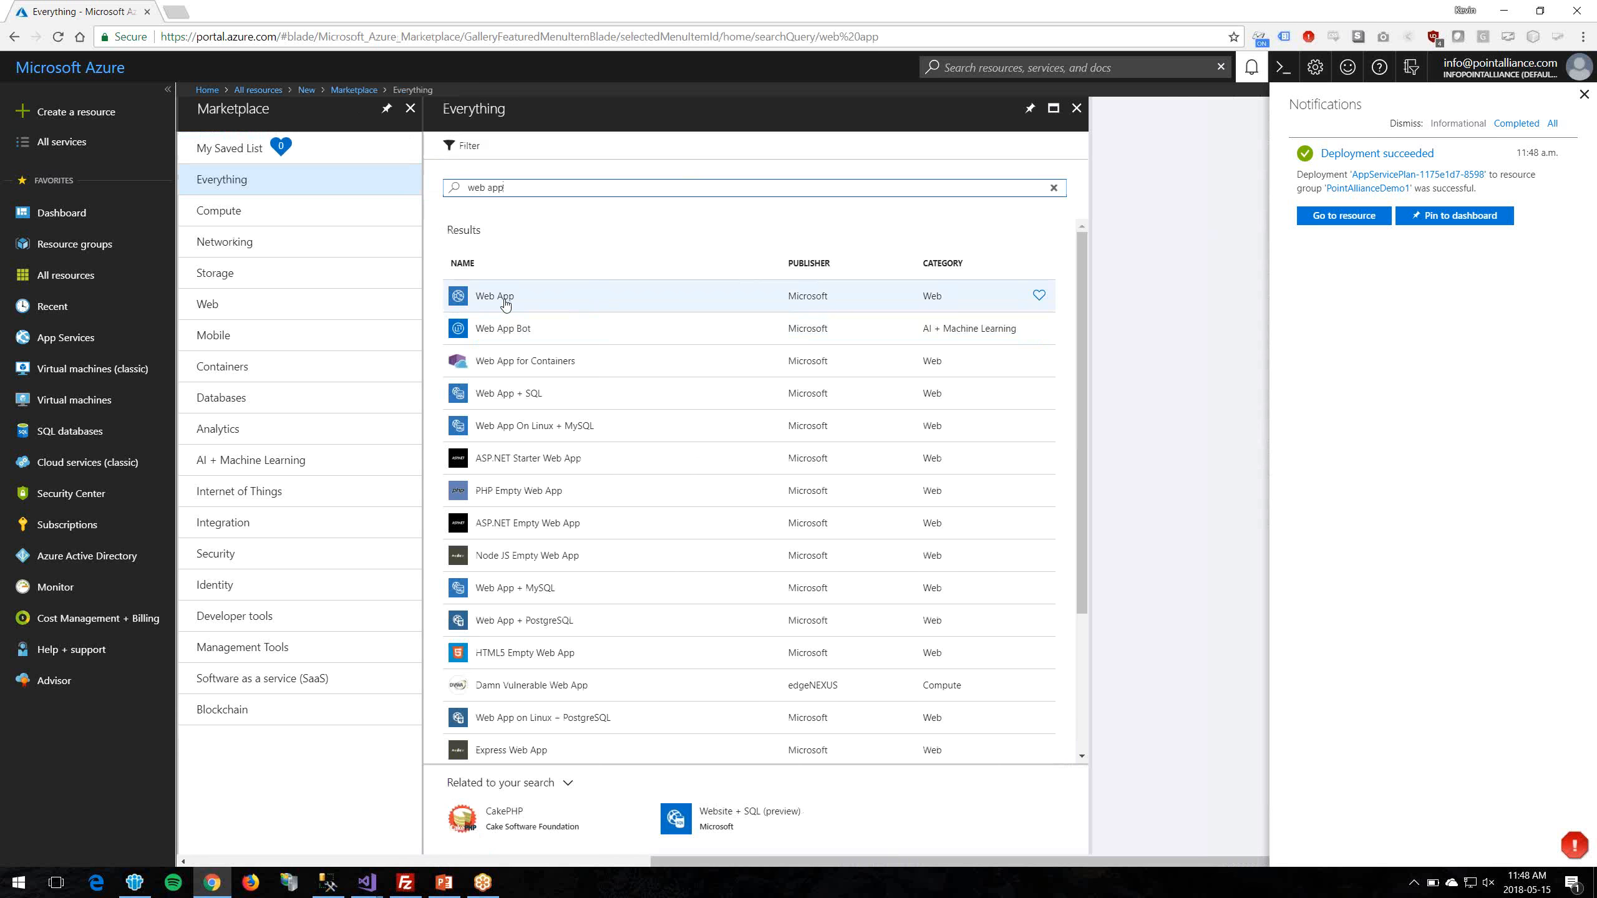
left_click(504, 304)
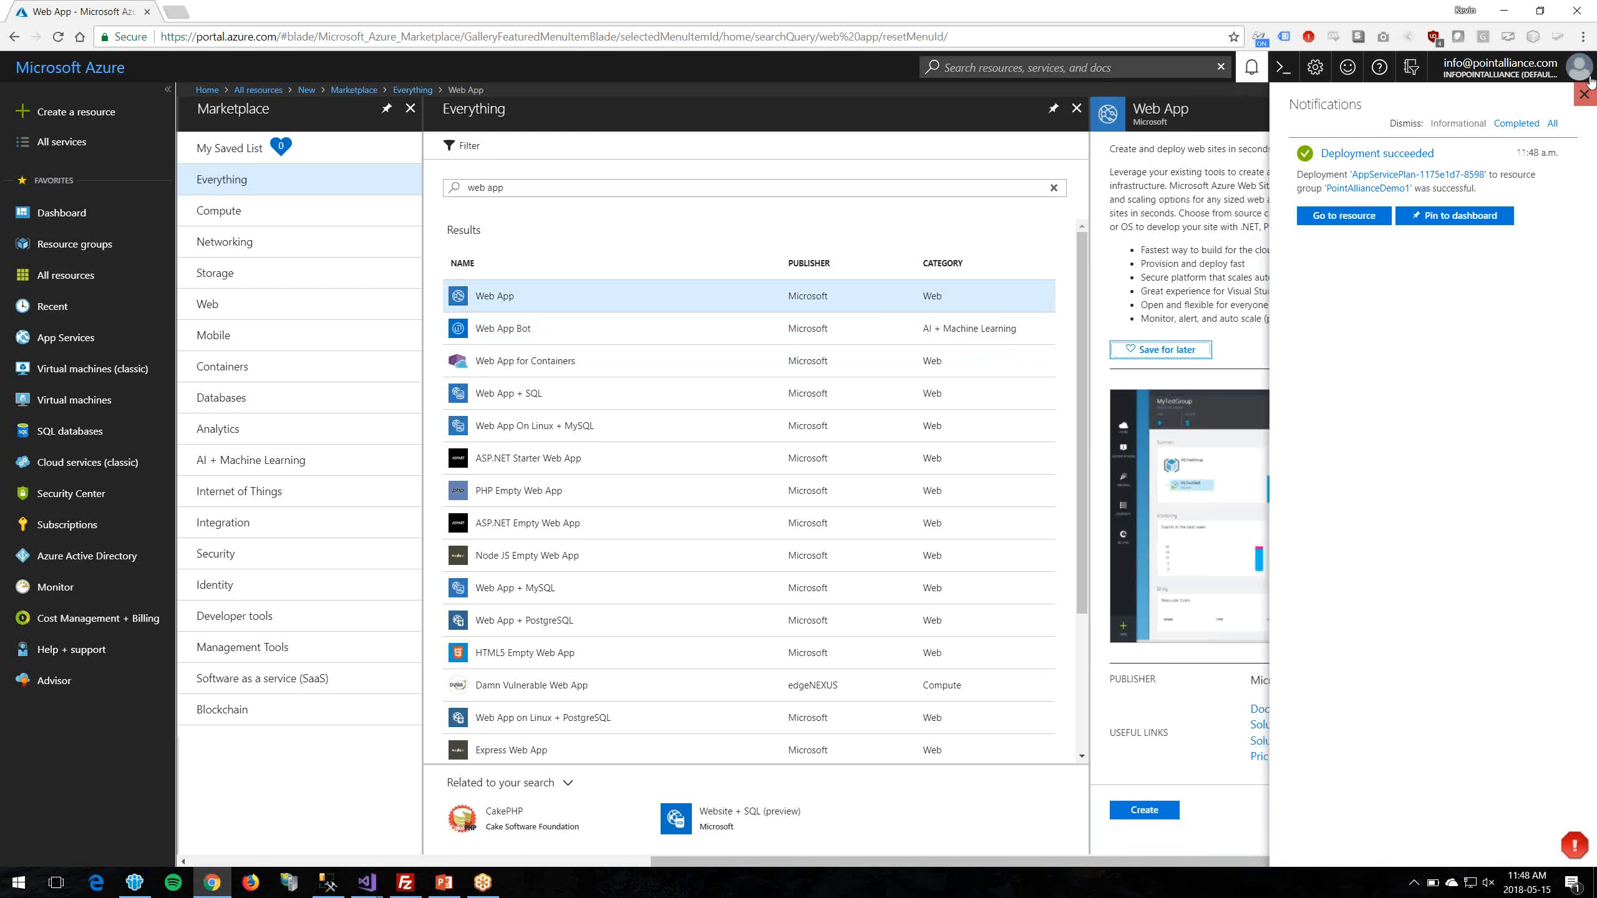
left_click(1585, 94)
left_click(1160, 809)
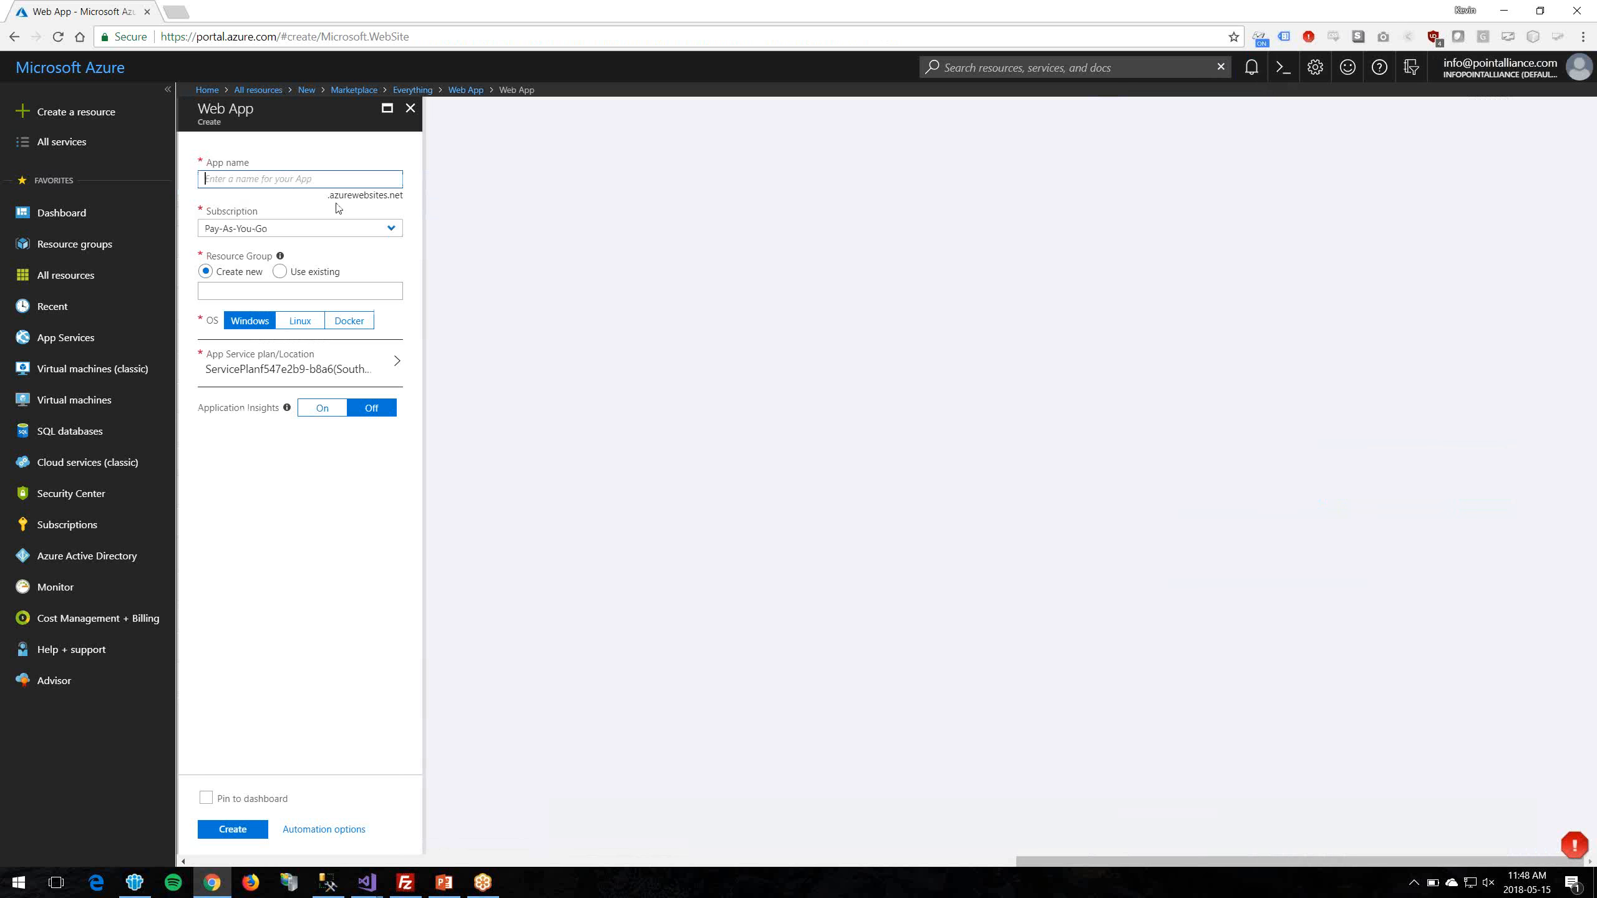
Step: Name the web app pointalliancedemo and use existing resource group PointAllianceDemo1
mouse_move(327, 196)
left_mouse_down()
mouse_move(401, 198)
mouse_move(328, 196)
left_mouse_up()
left_click(414, 199)
left_click(375, 173)
type("pointalliancedemo")
left_click(280, 272)
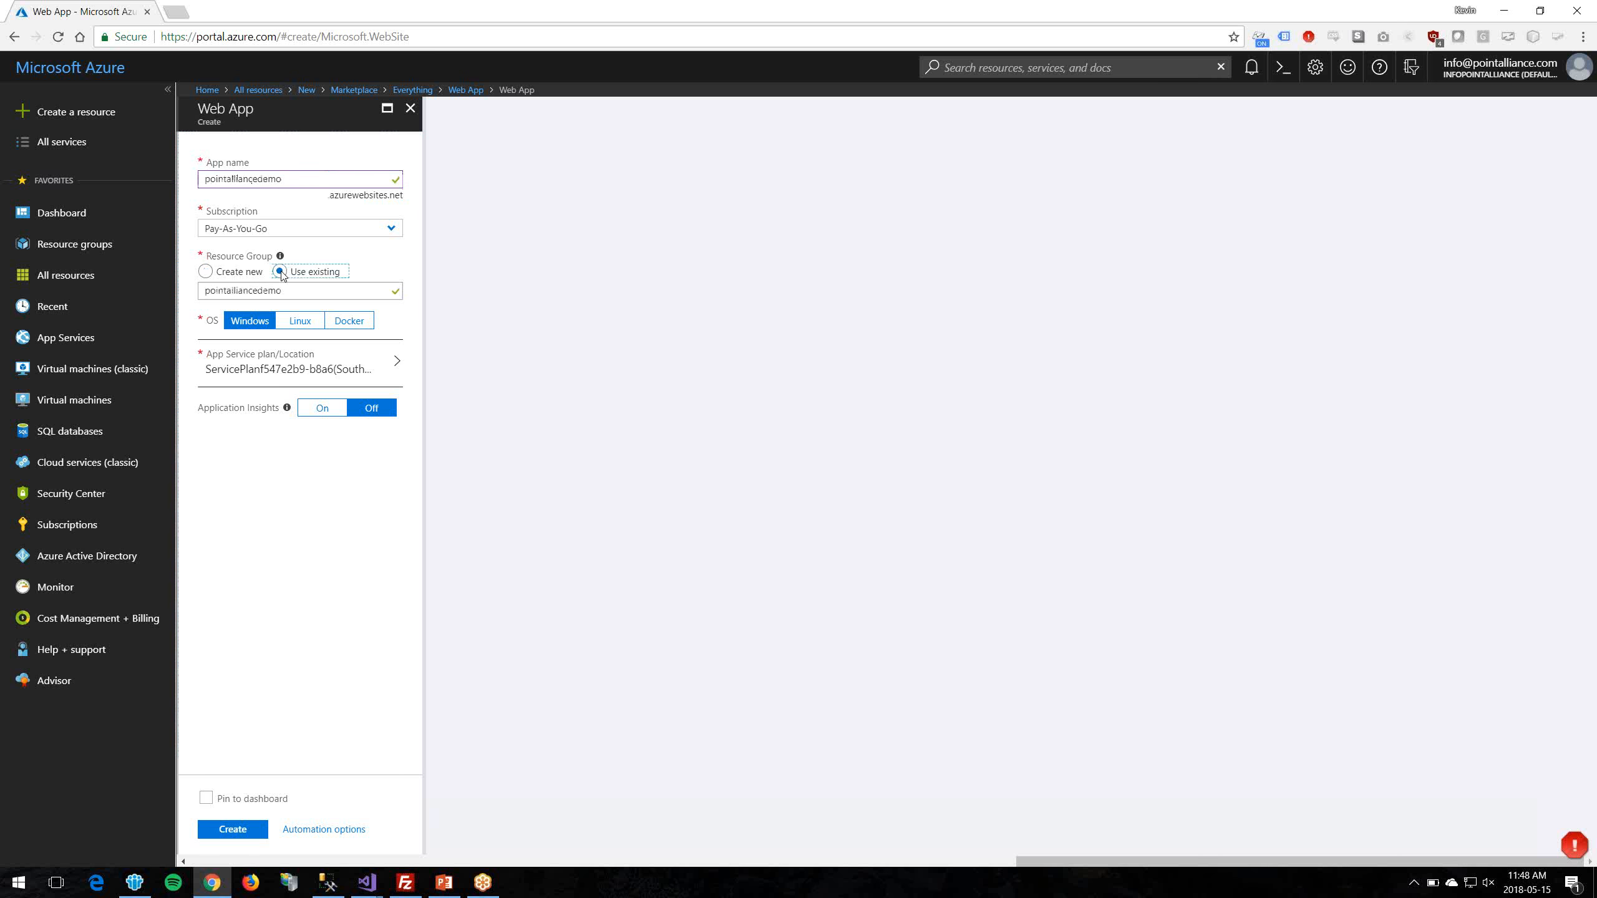
left_click(380, 292)
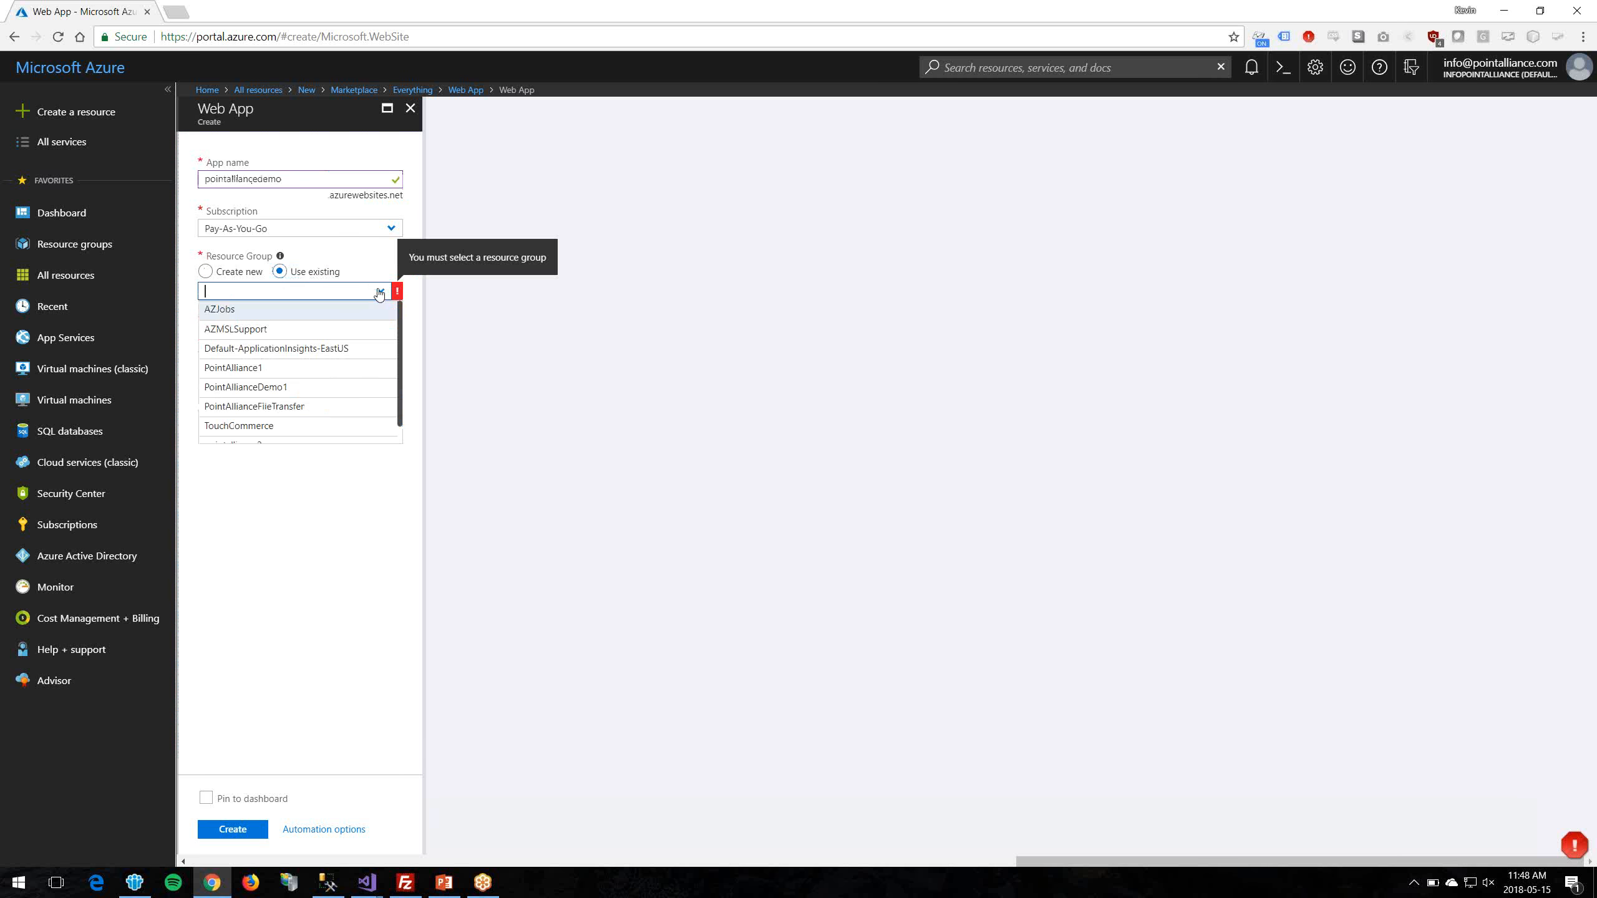
left_click(302, 388)
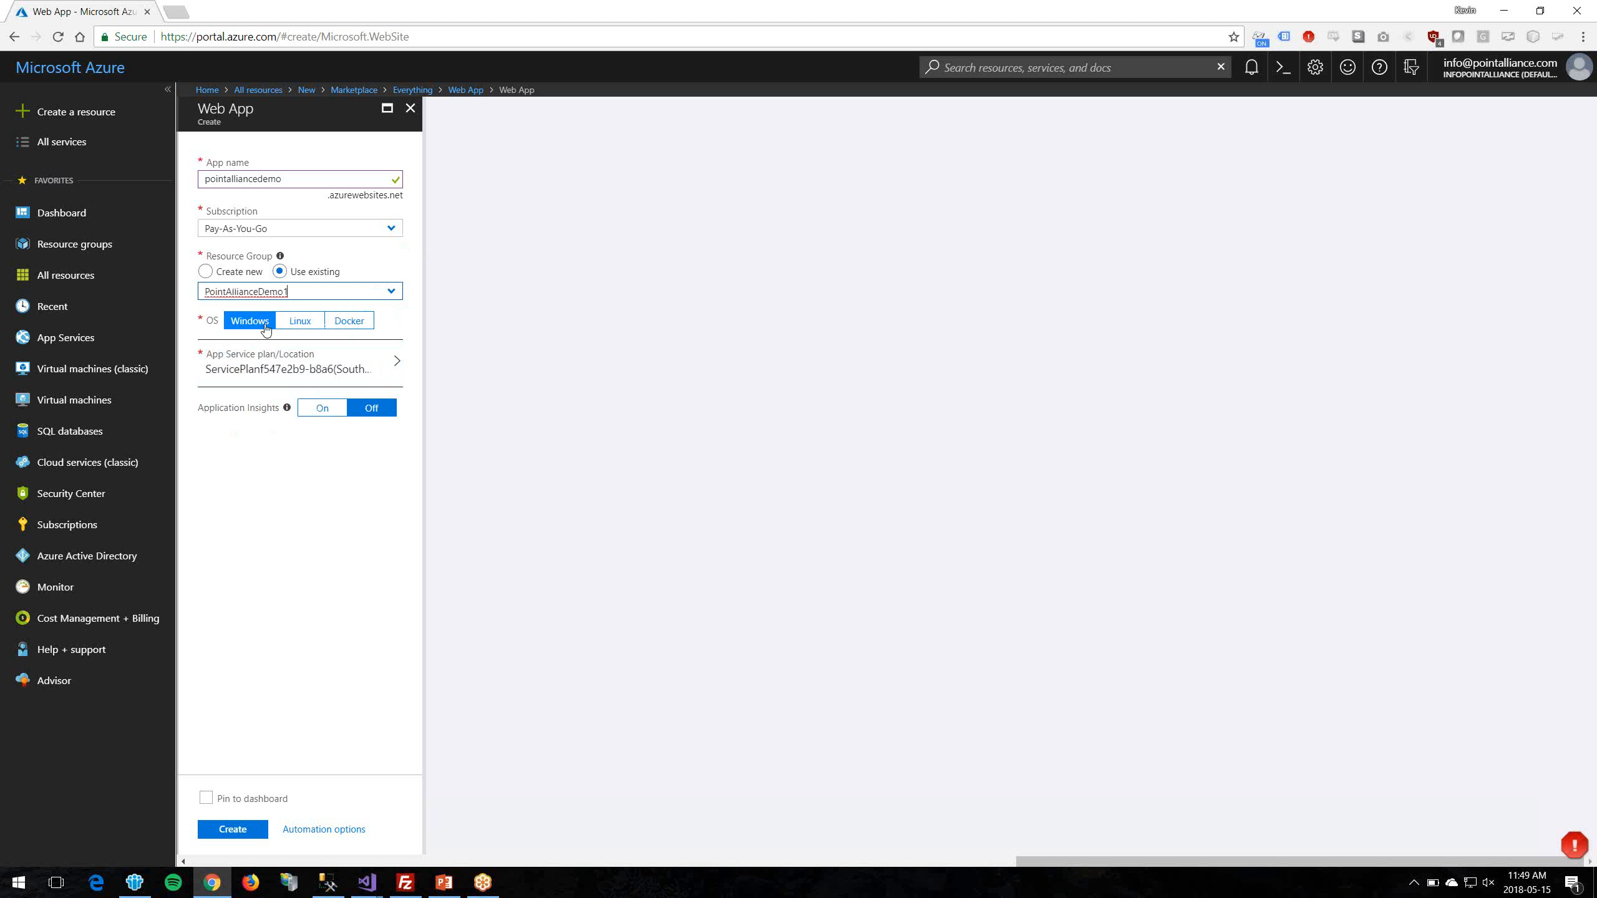
Step: Use the PointAllianceDemo plan, enable Application Insights in East US, and create the app
left_click(382, 372)
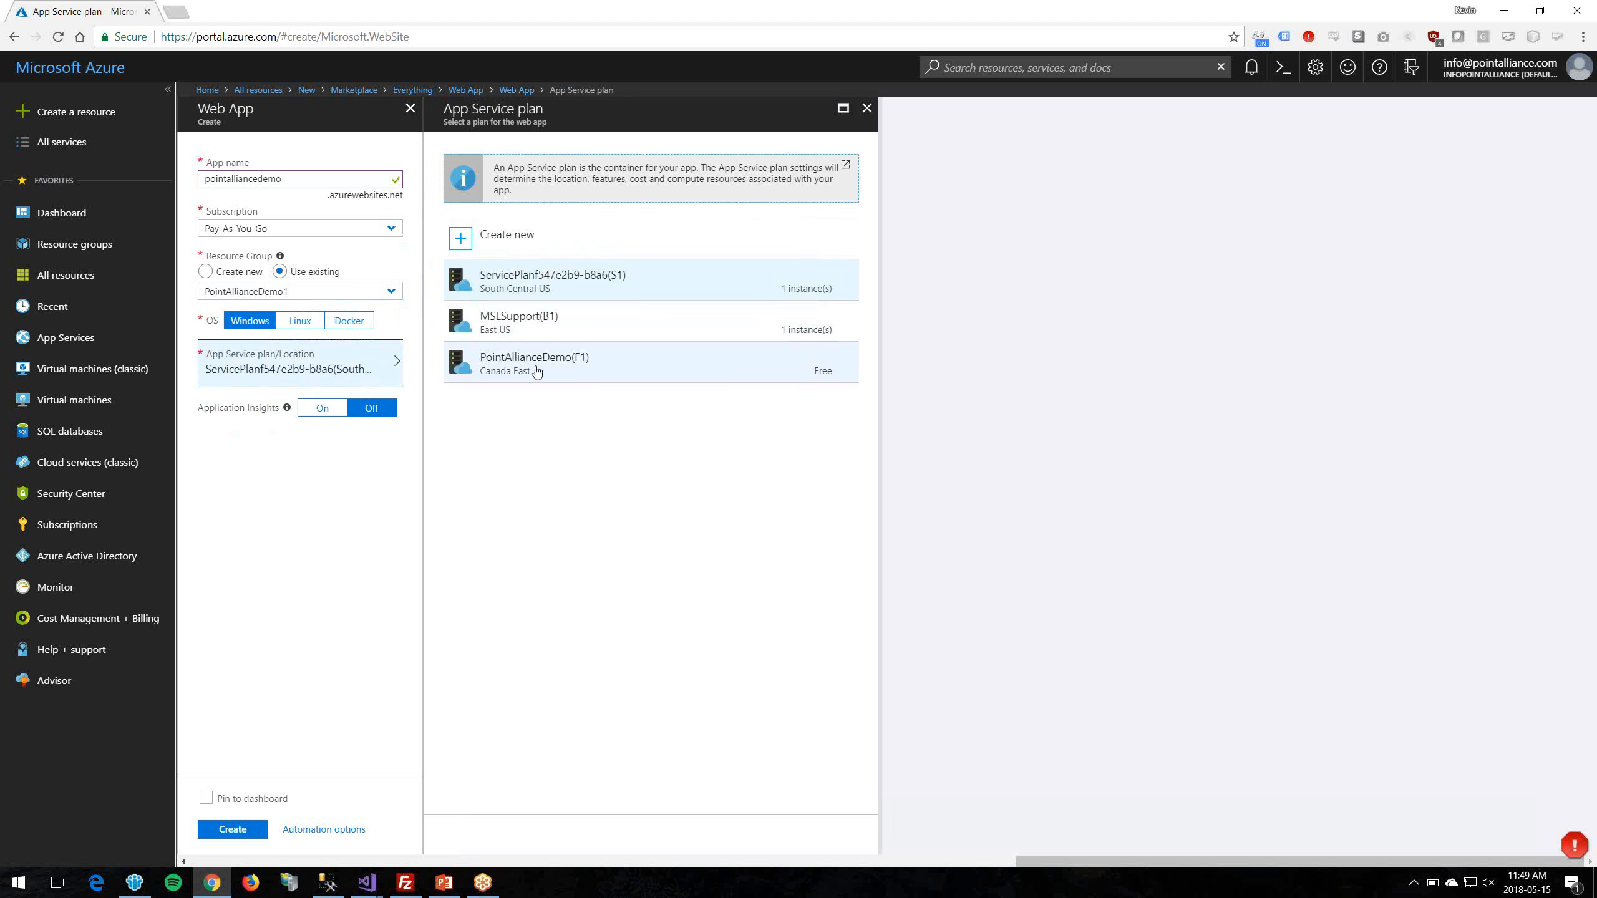
left_click(557, 370)
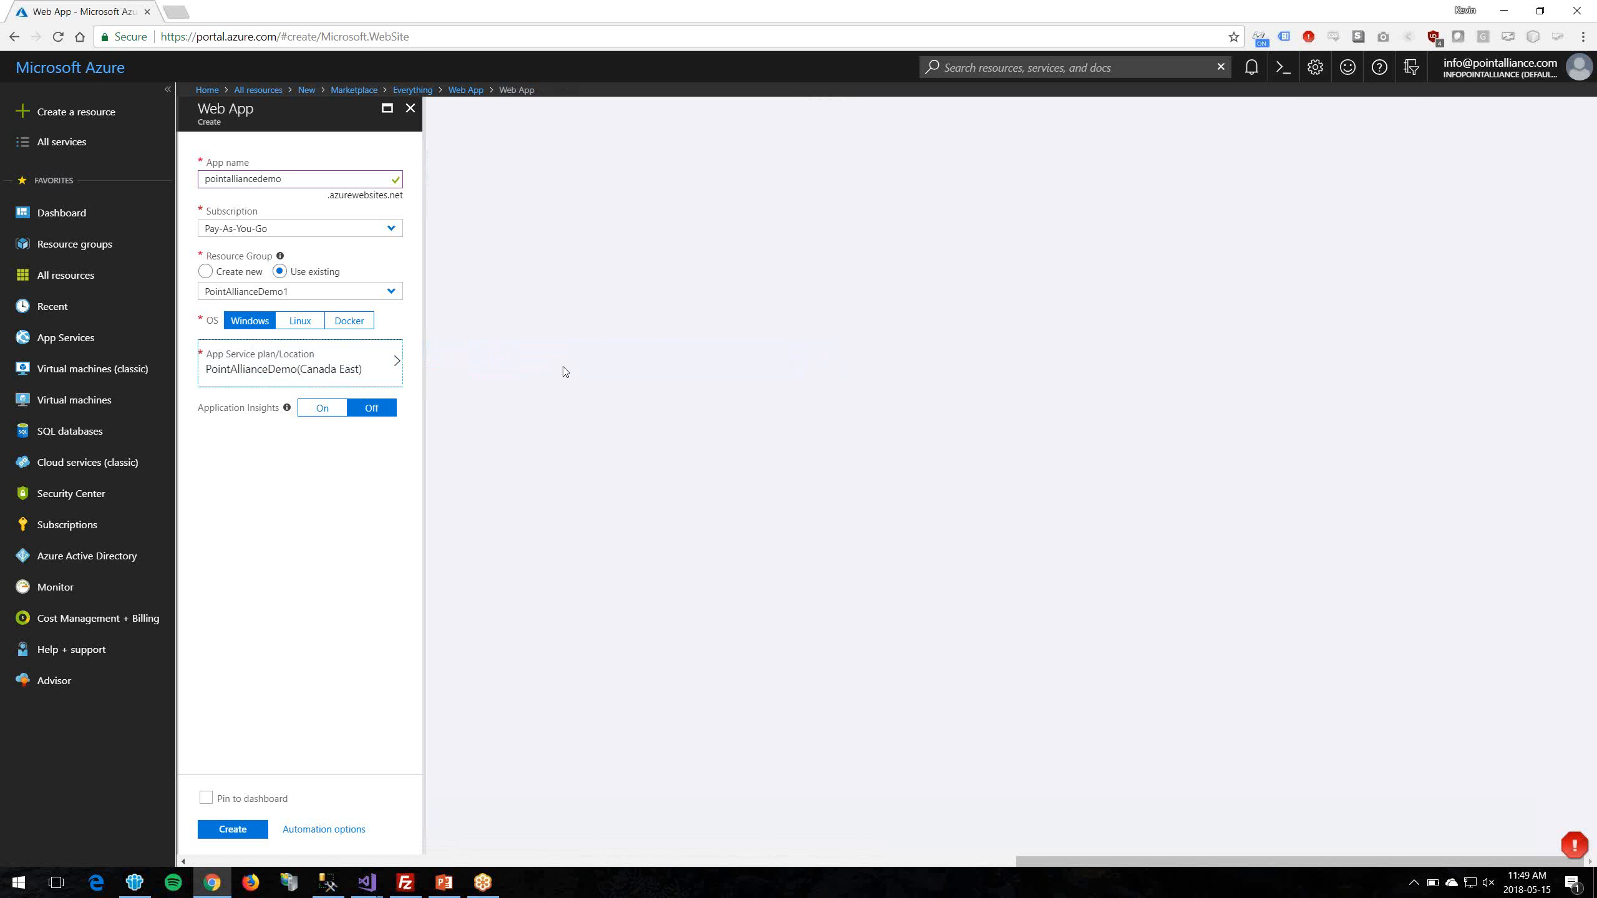
left_click(328, 410)
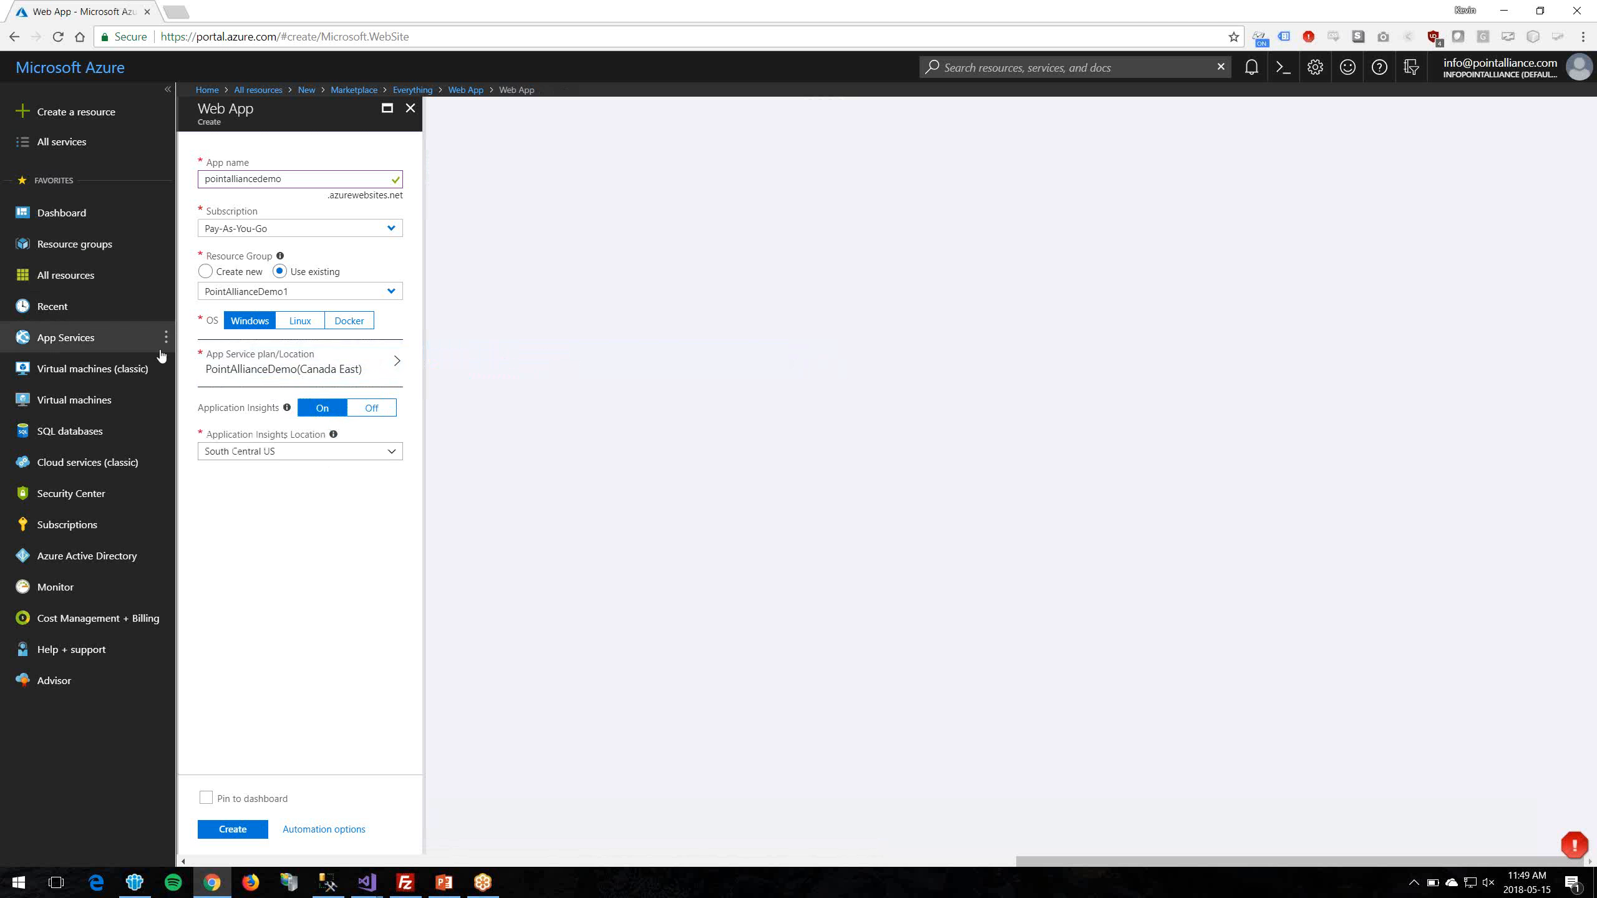
left_click(315, 455)
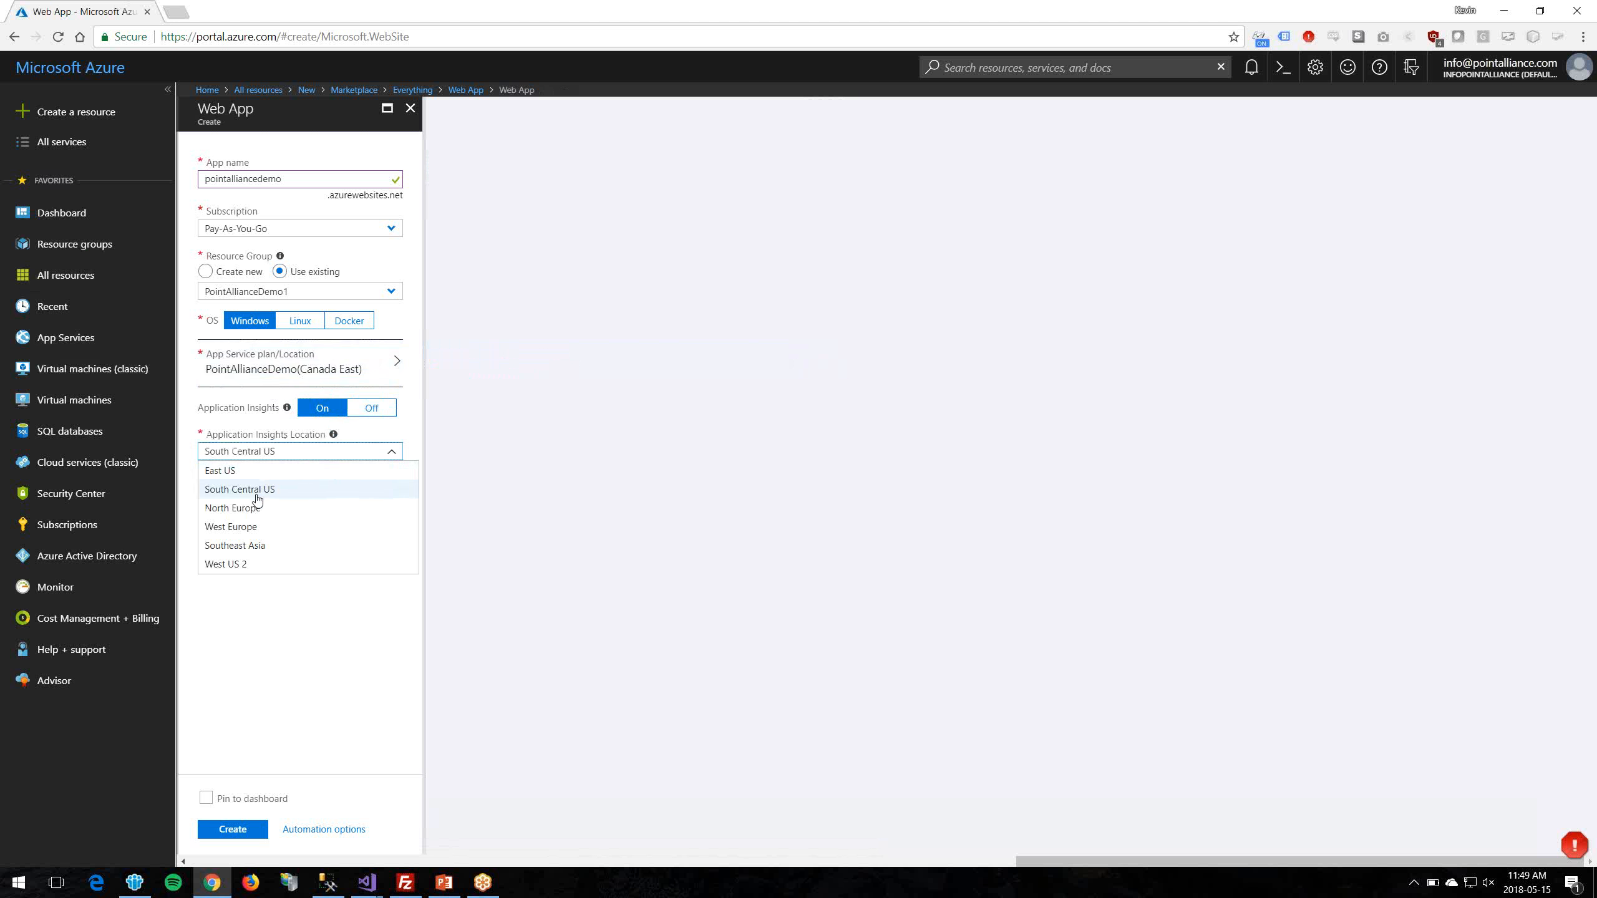
left_click(244, 472)
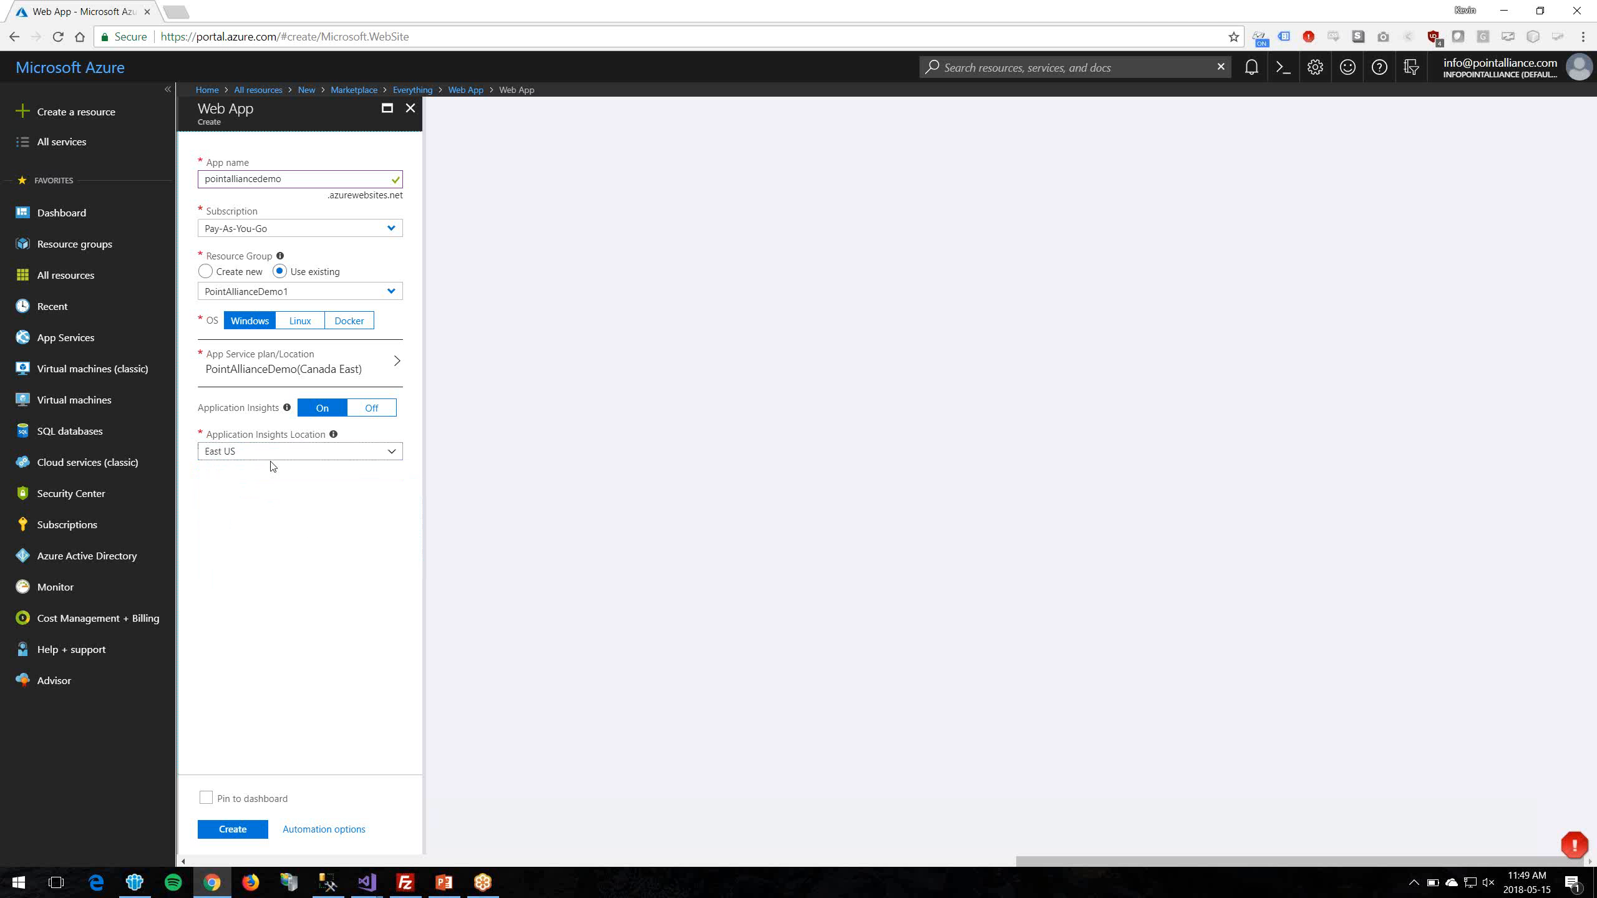
left_click(240, 831)
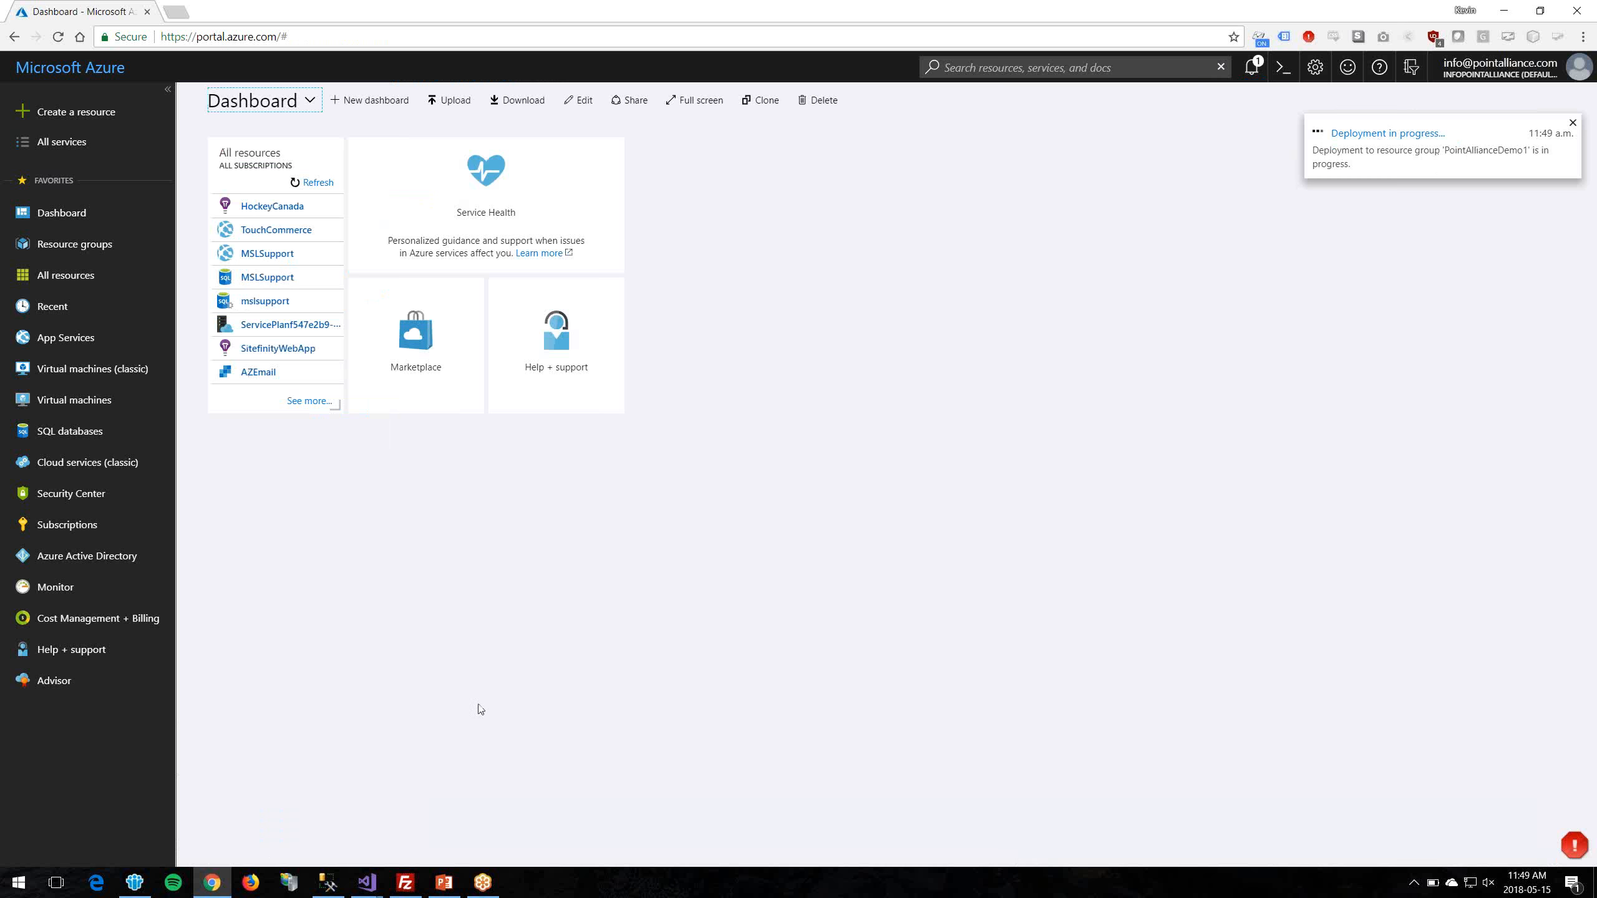
Step: In Visual Studio, create ASP.NET Web Application (.NET Framework) project PointAllianceDemo using the MVC template
left_click(368, 883)
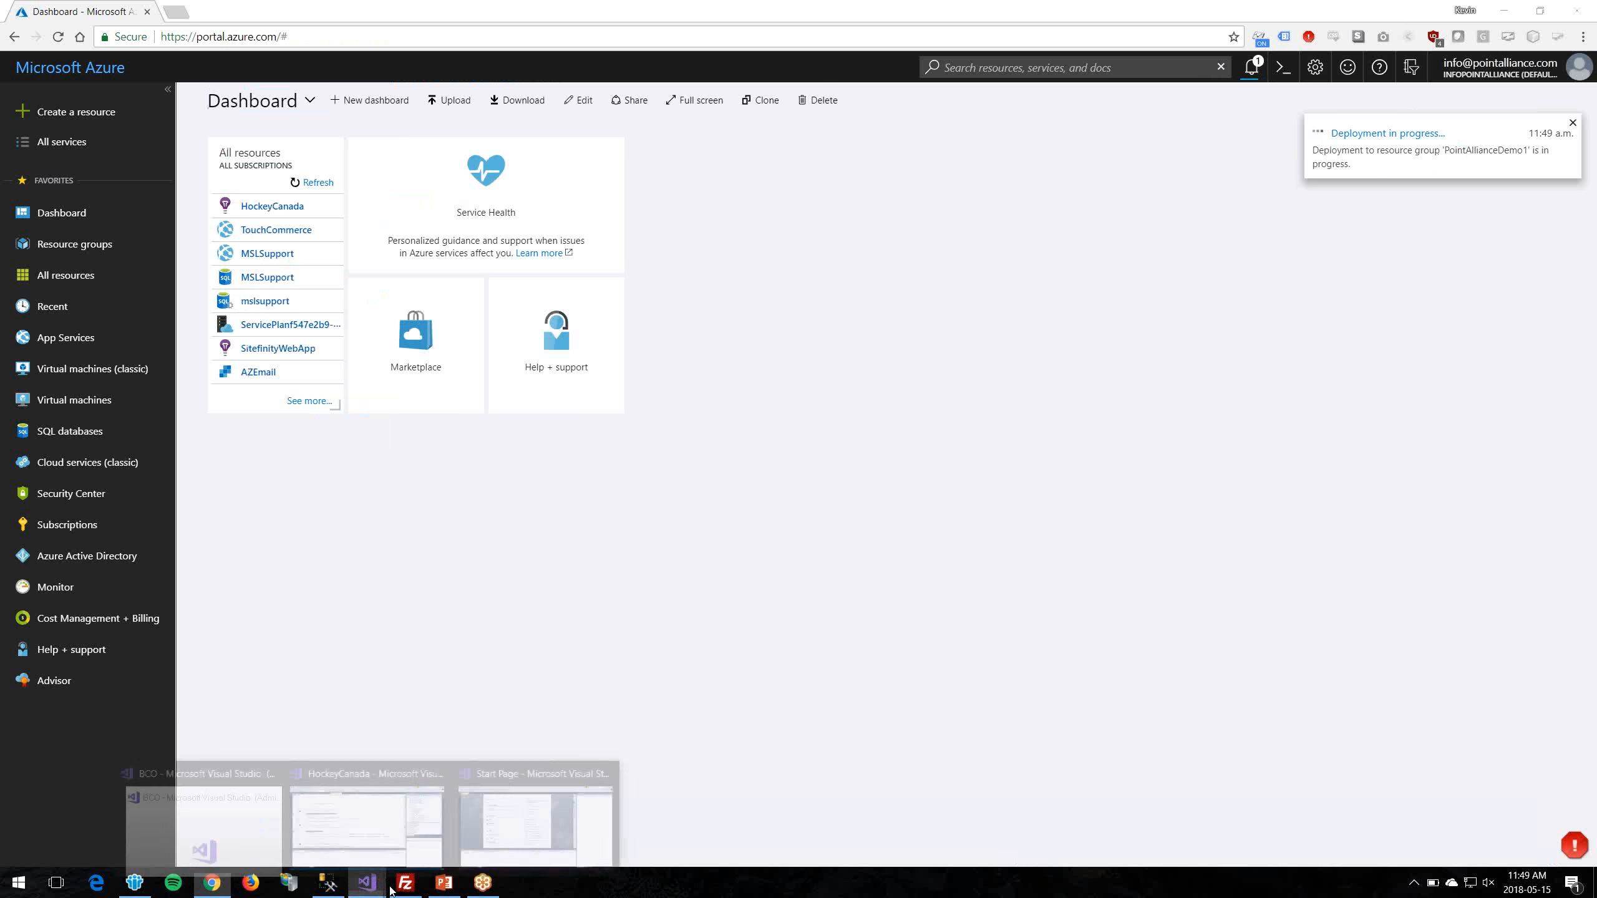
left_click(549, 829)
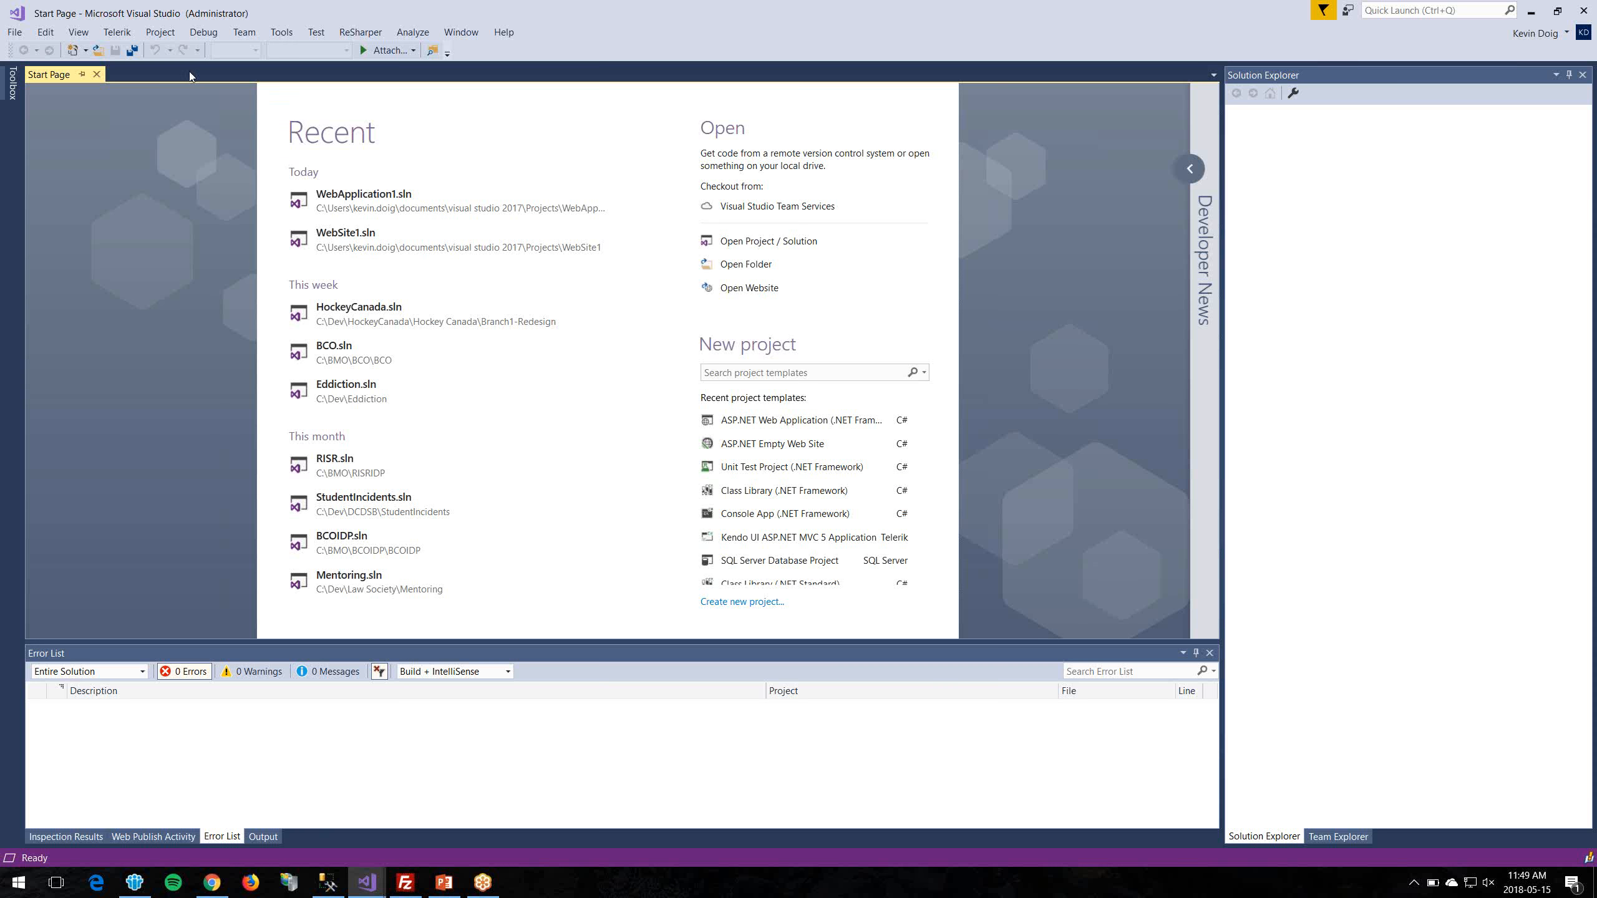
left_click(14, 32)
mouse_move(28, 49)
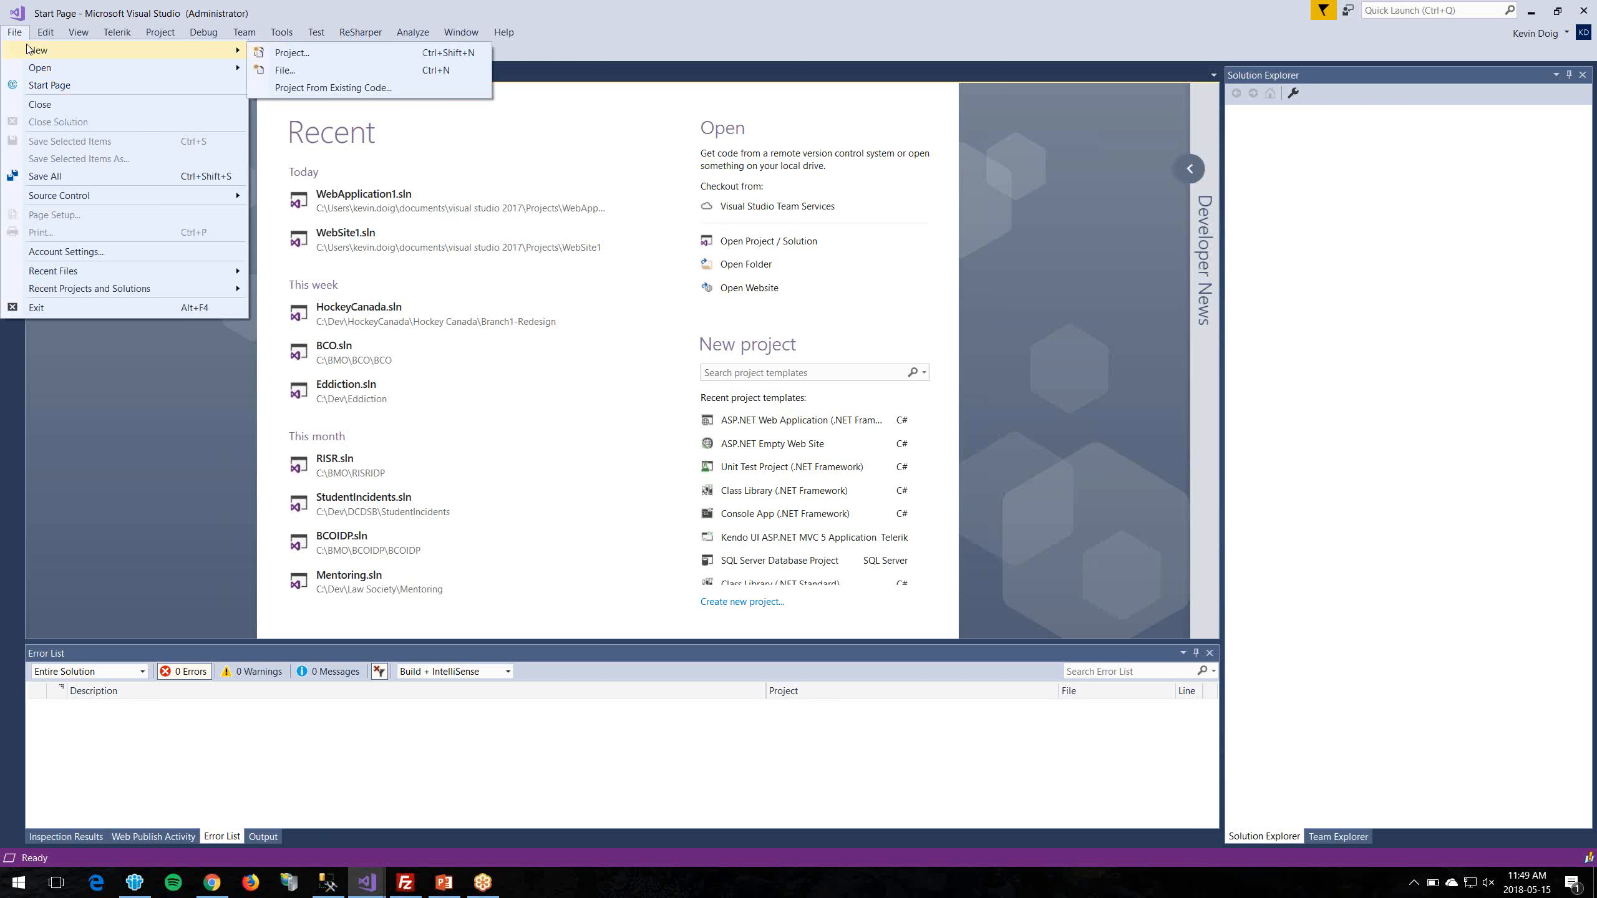
left_click(324, 54)
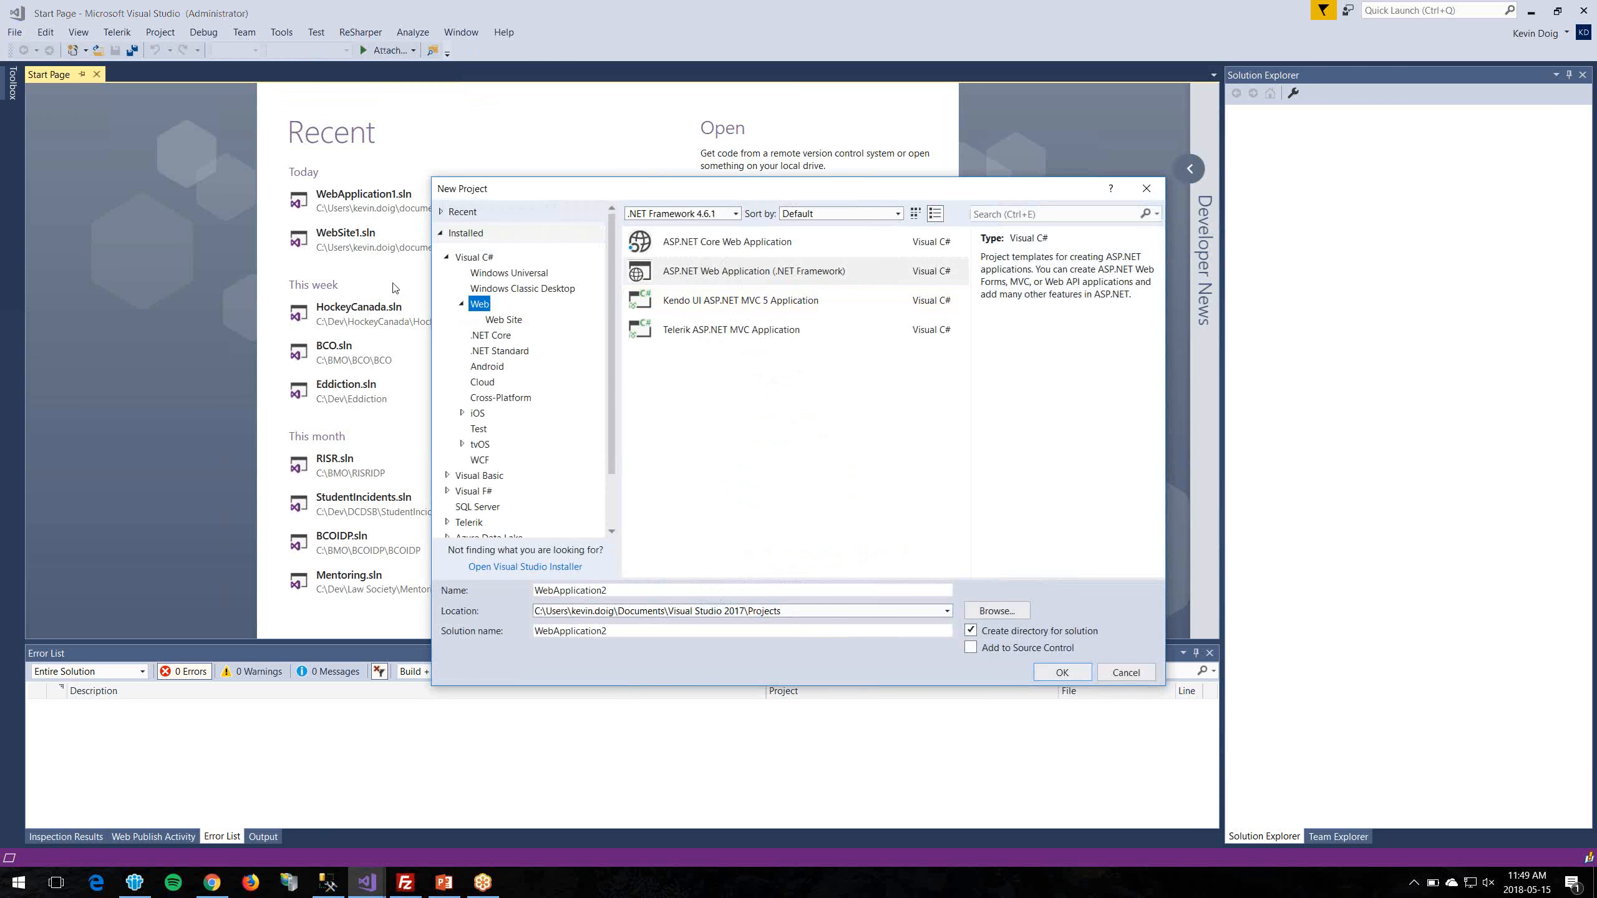
left_click(770, 276)
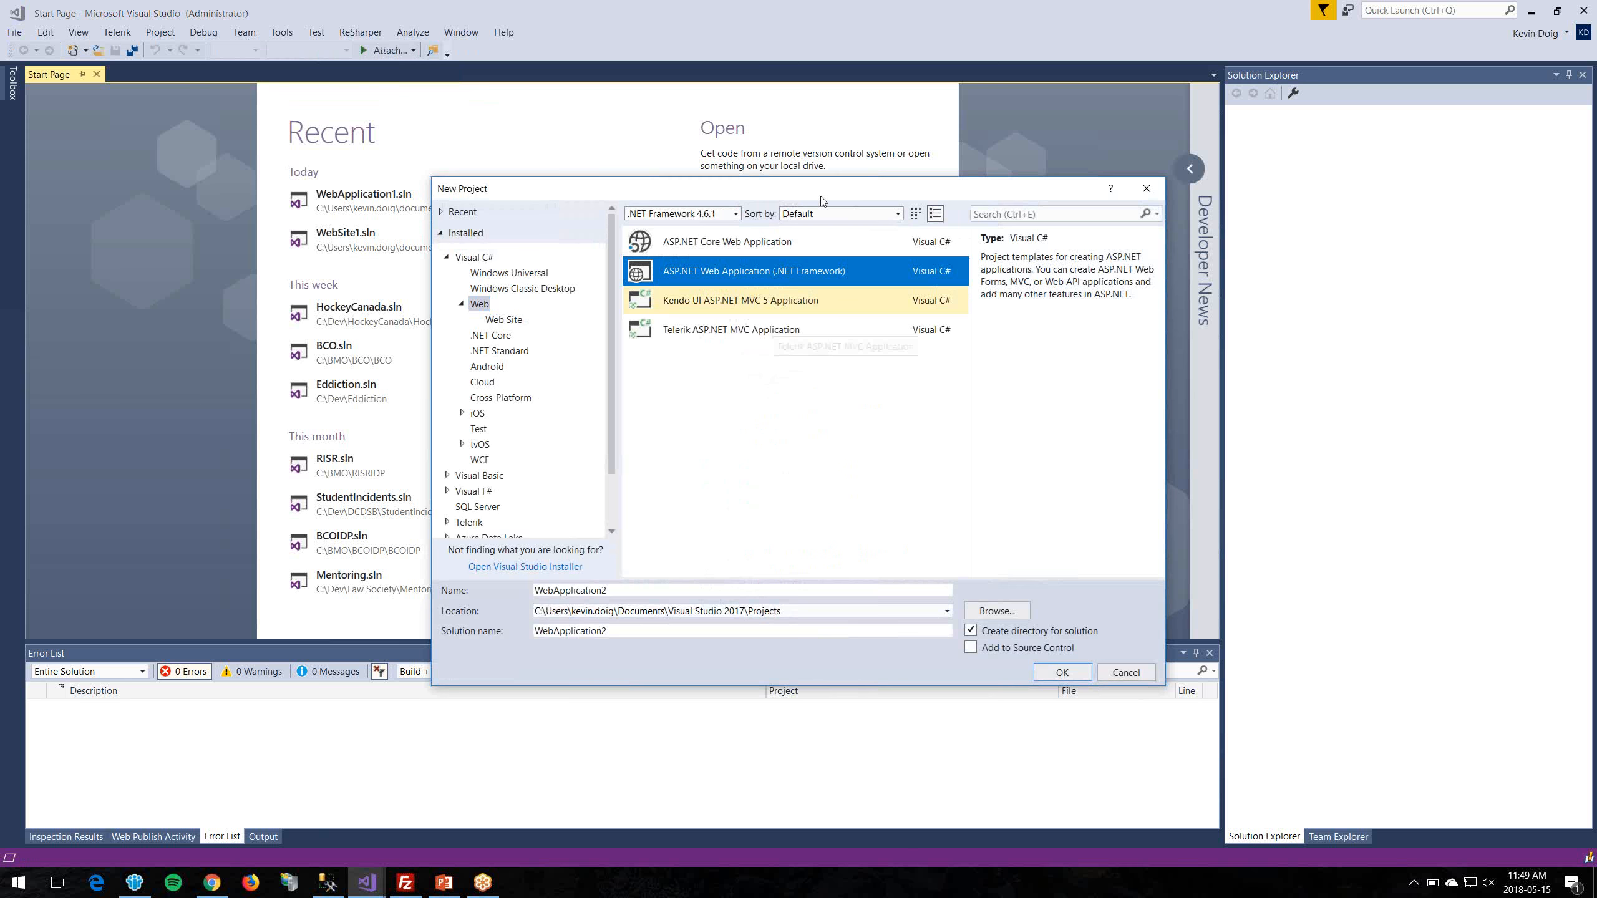
left_click(749, 592)
type("Point")
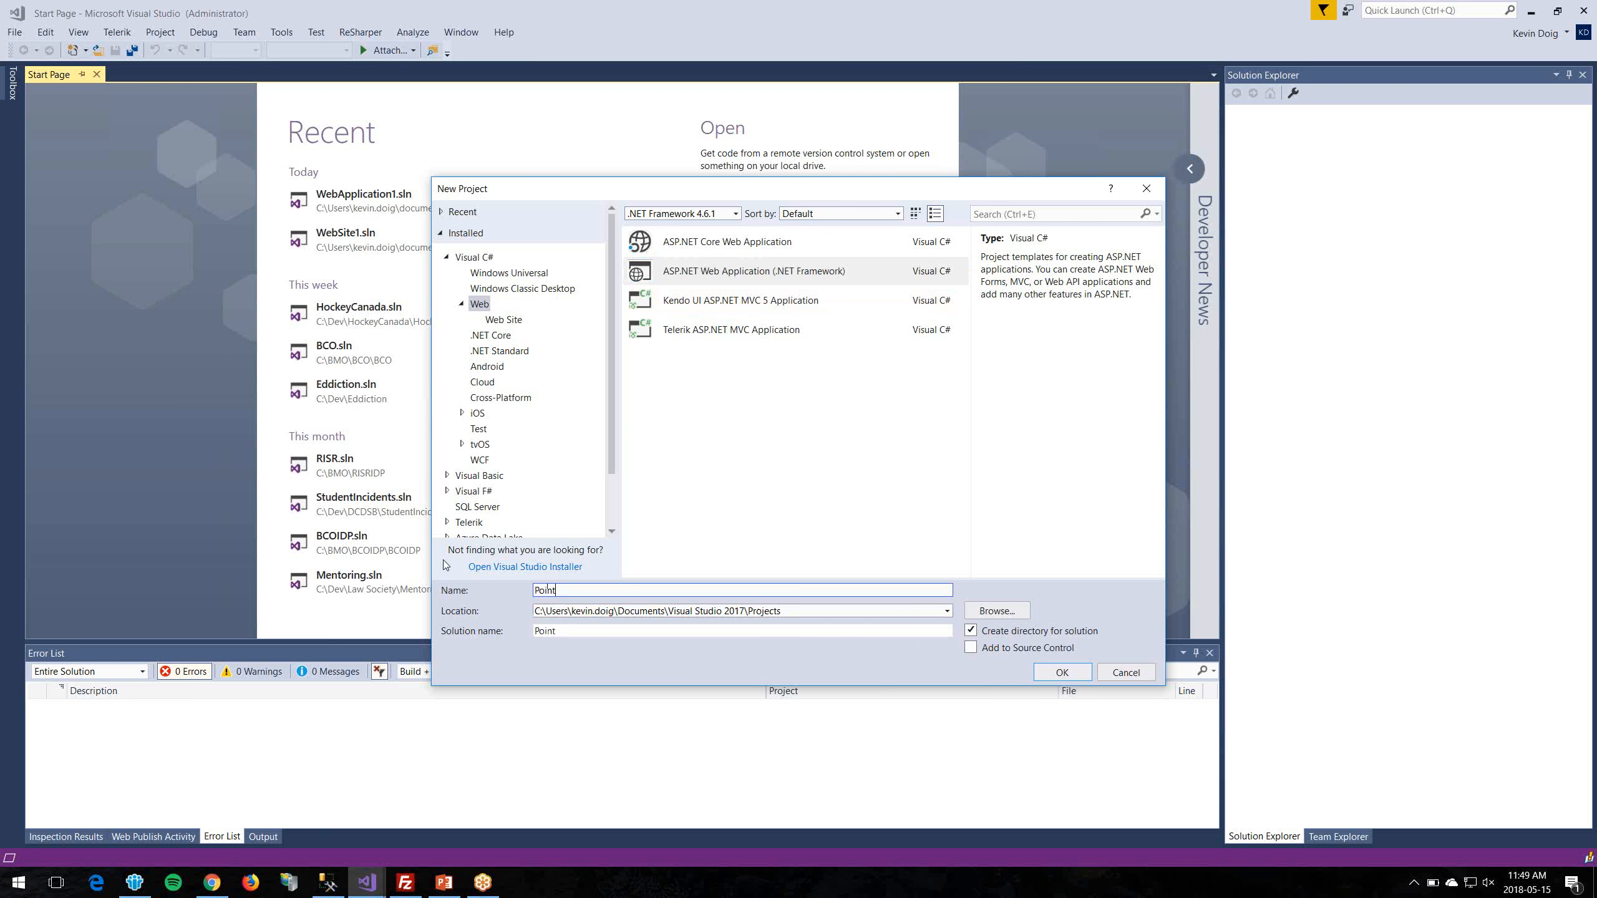
type("AllianceDemo")
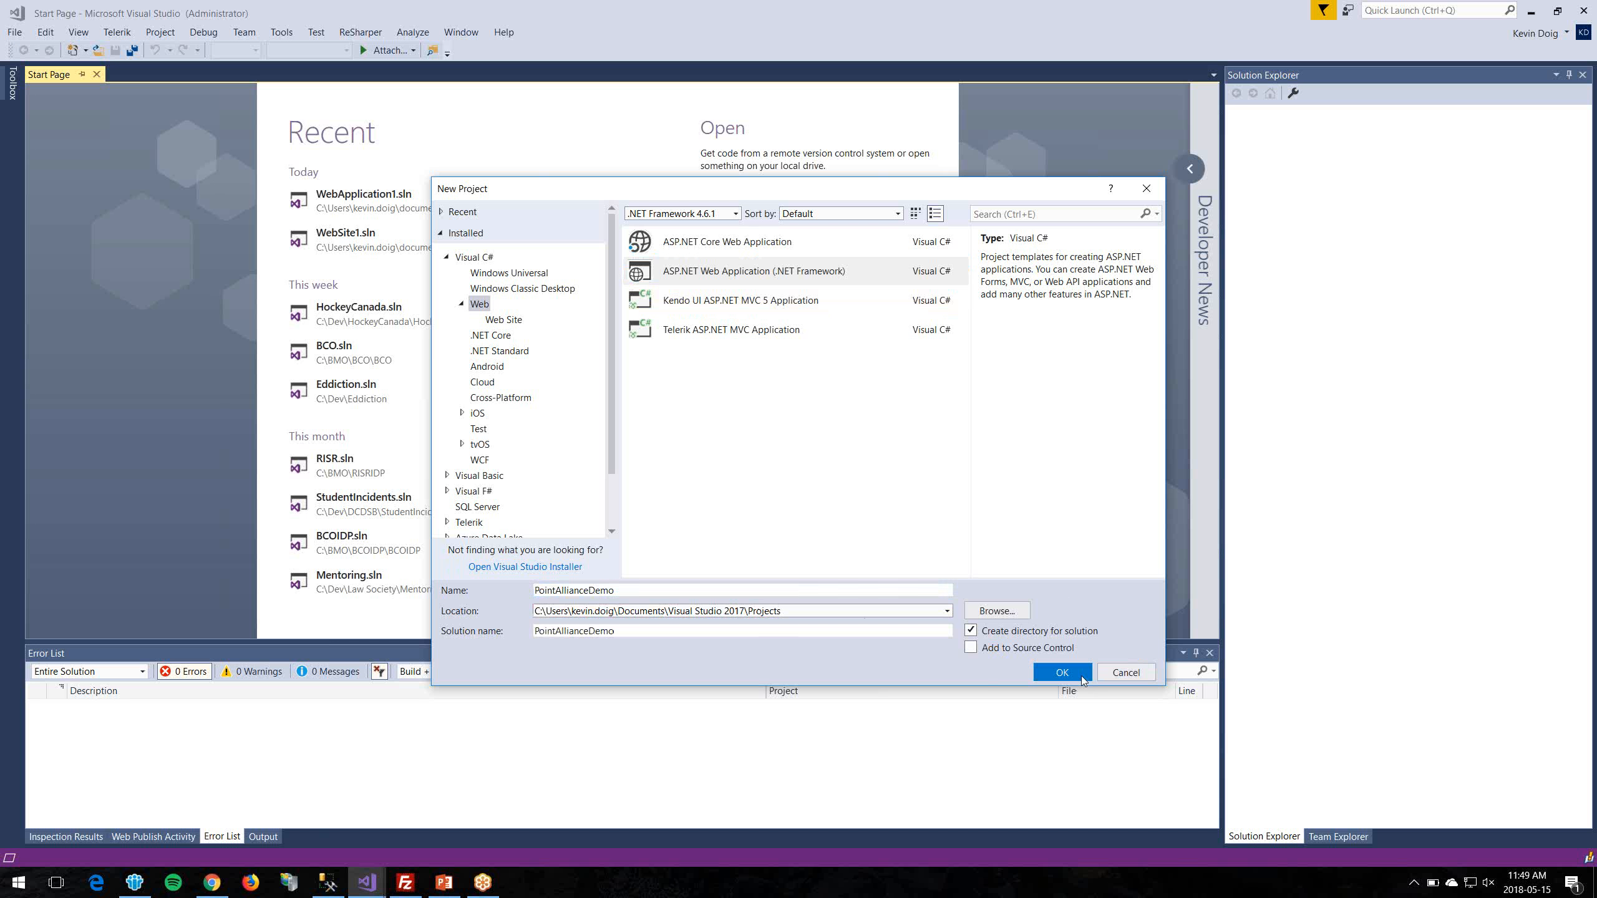
left_click(1062, 672)
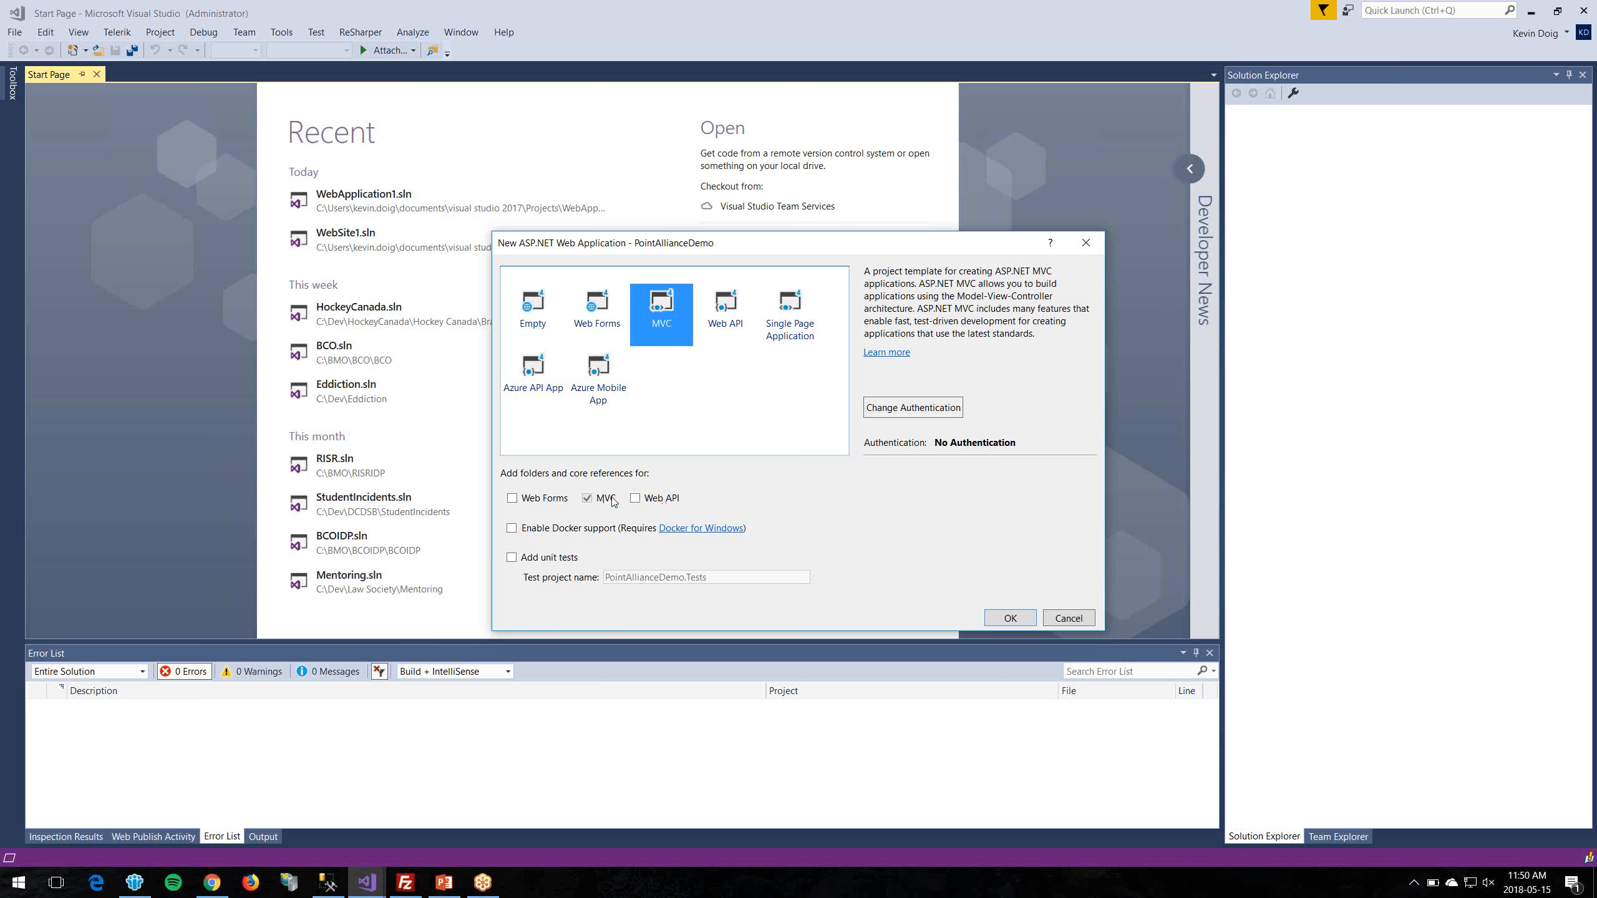
left_click(1011, 619)
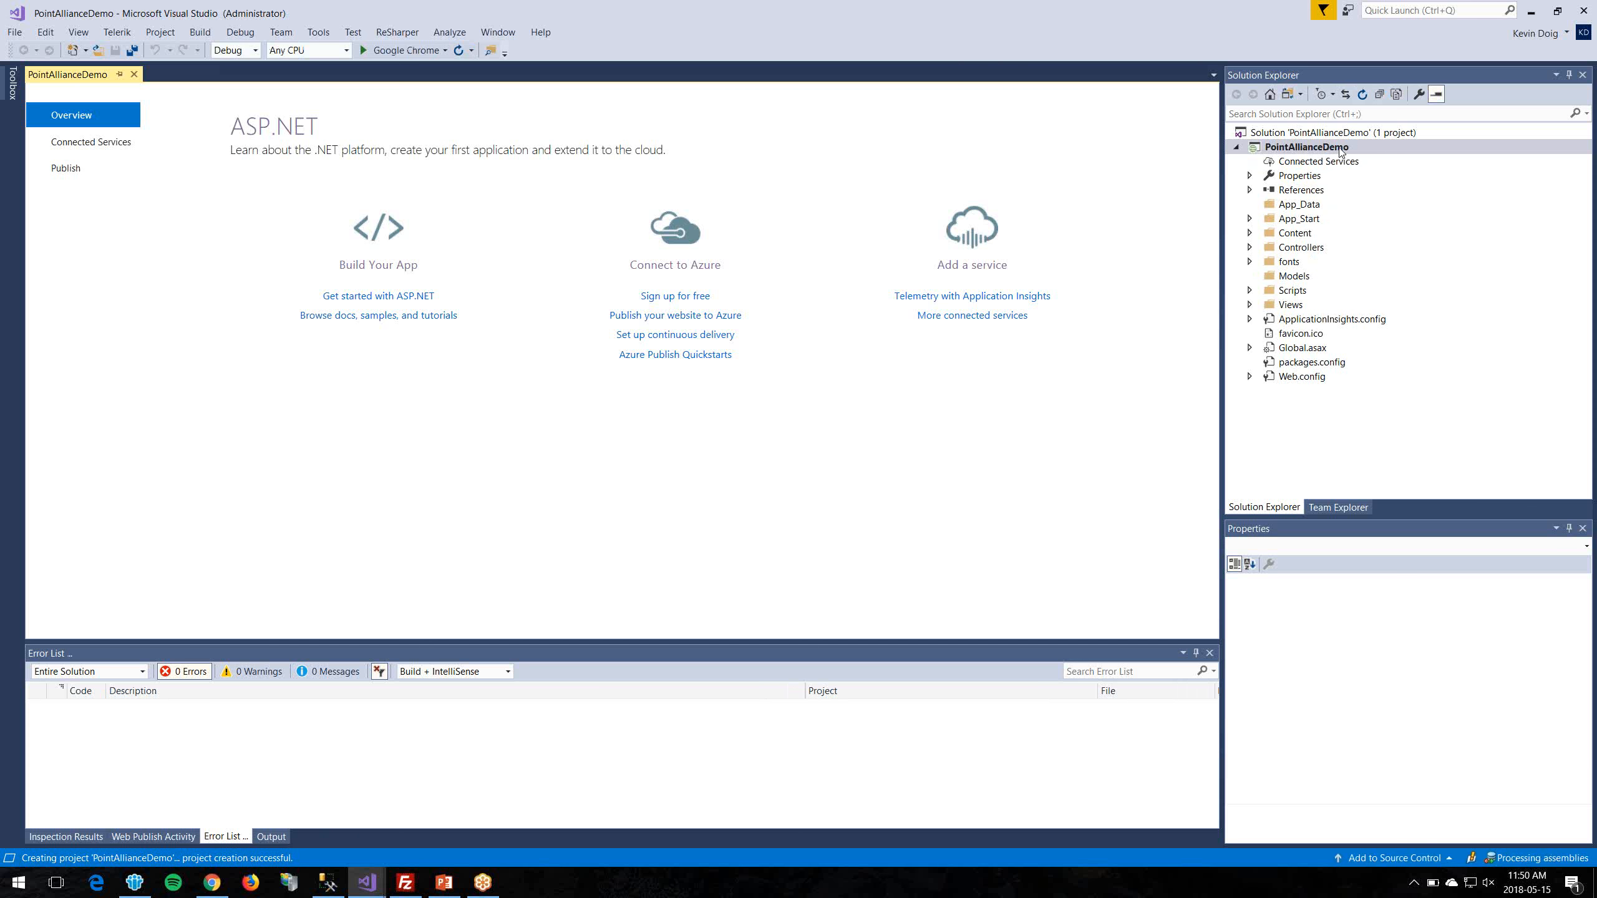
left_click(1339, 149)
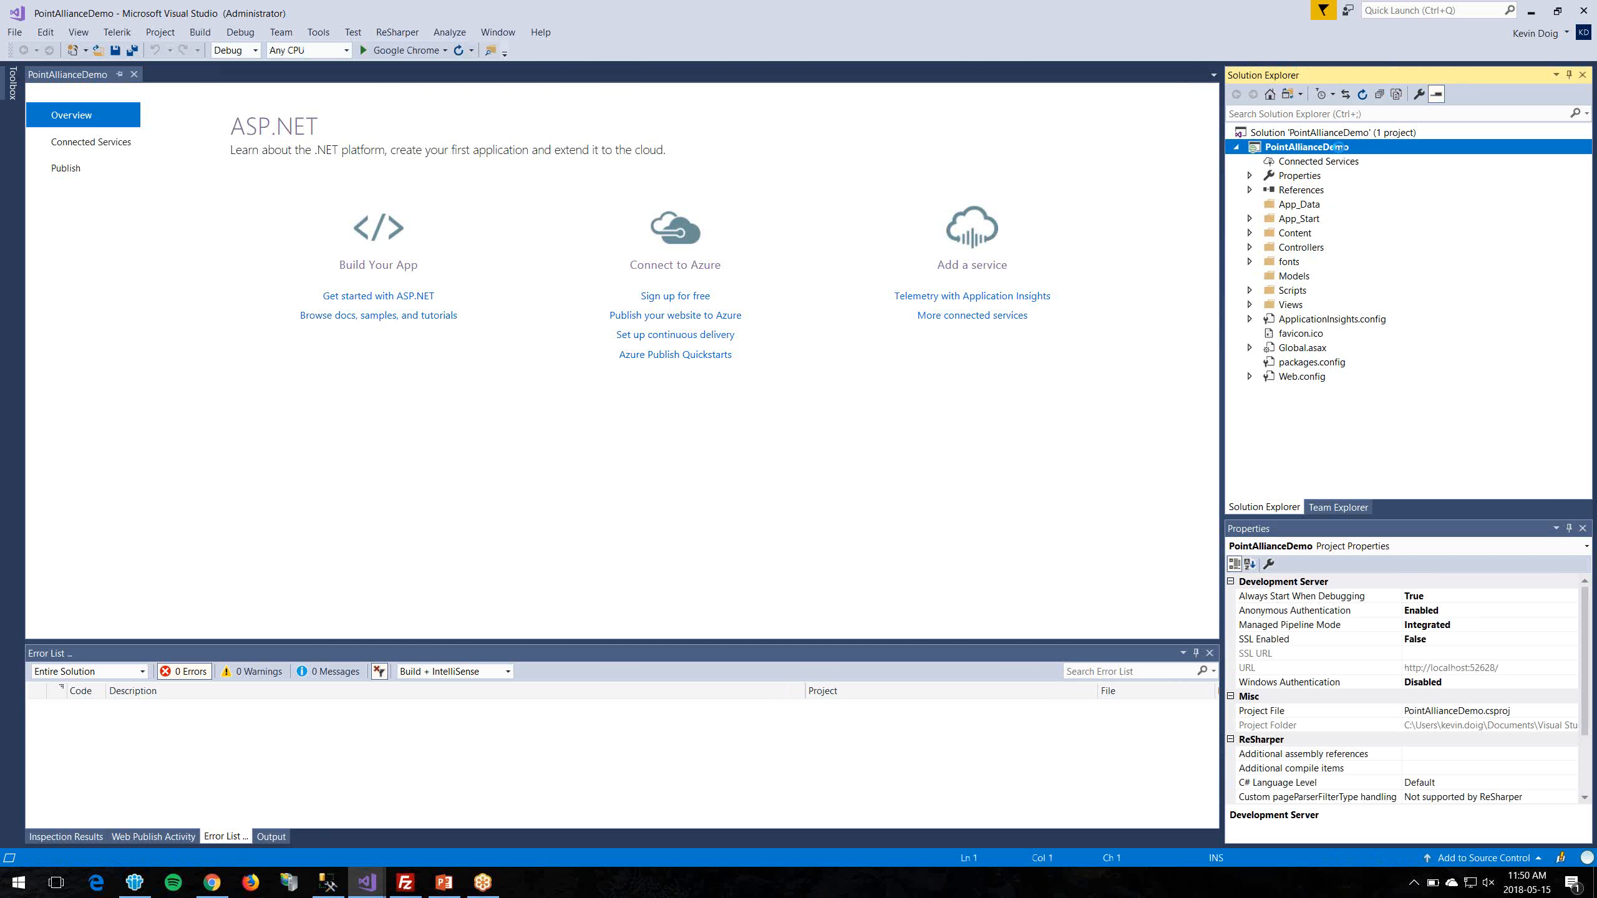
Step: Build and run PointAllianceDemo locally in Chrome, then close the browser to stop debugging
key("ctrl+shift+b")
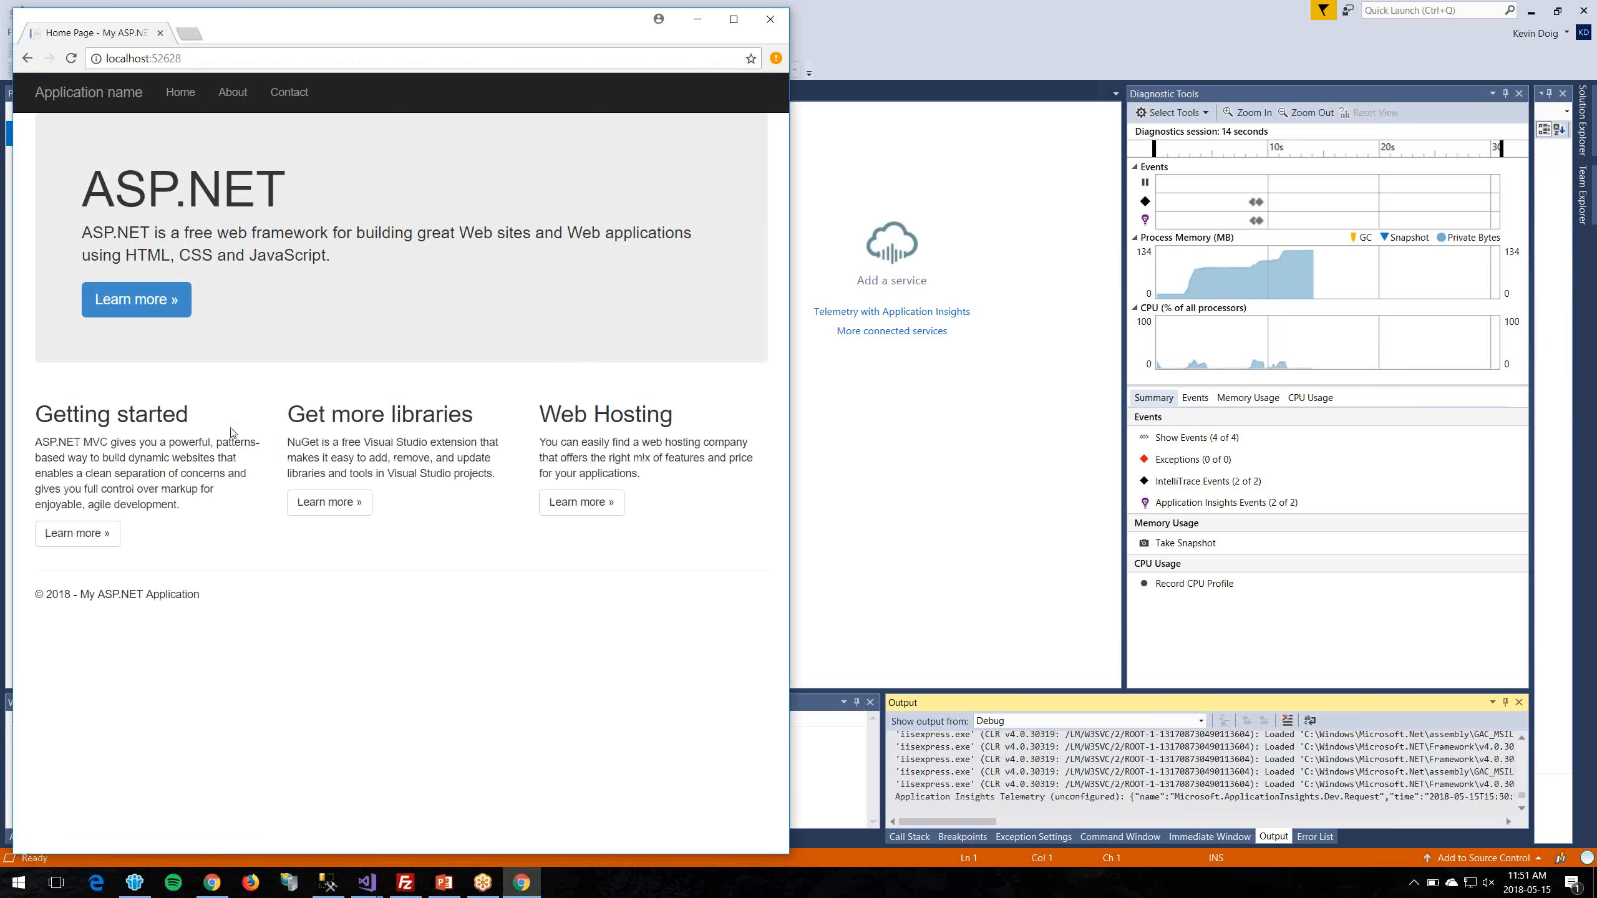
left_click_drag(506, 31, 554, 39)
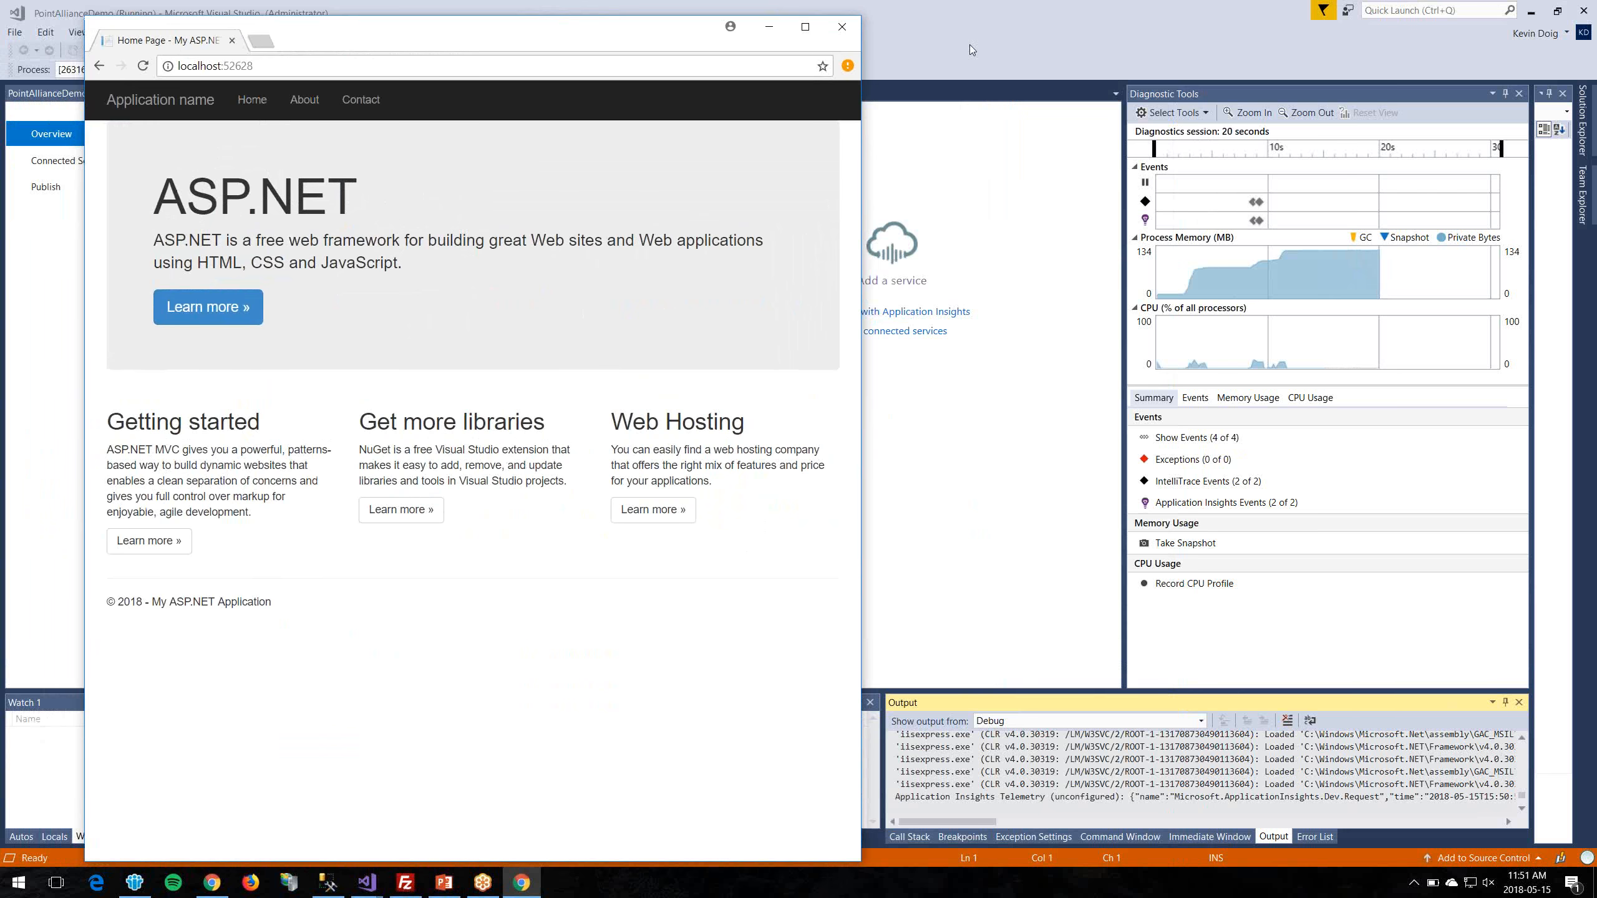
left_click(842, 26)
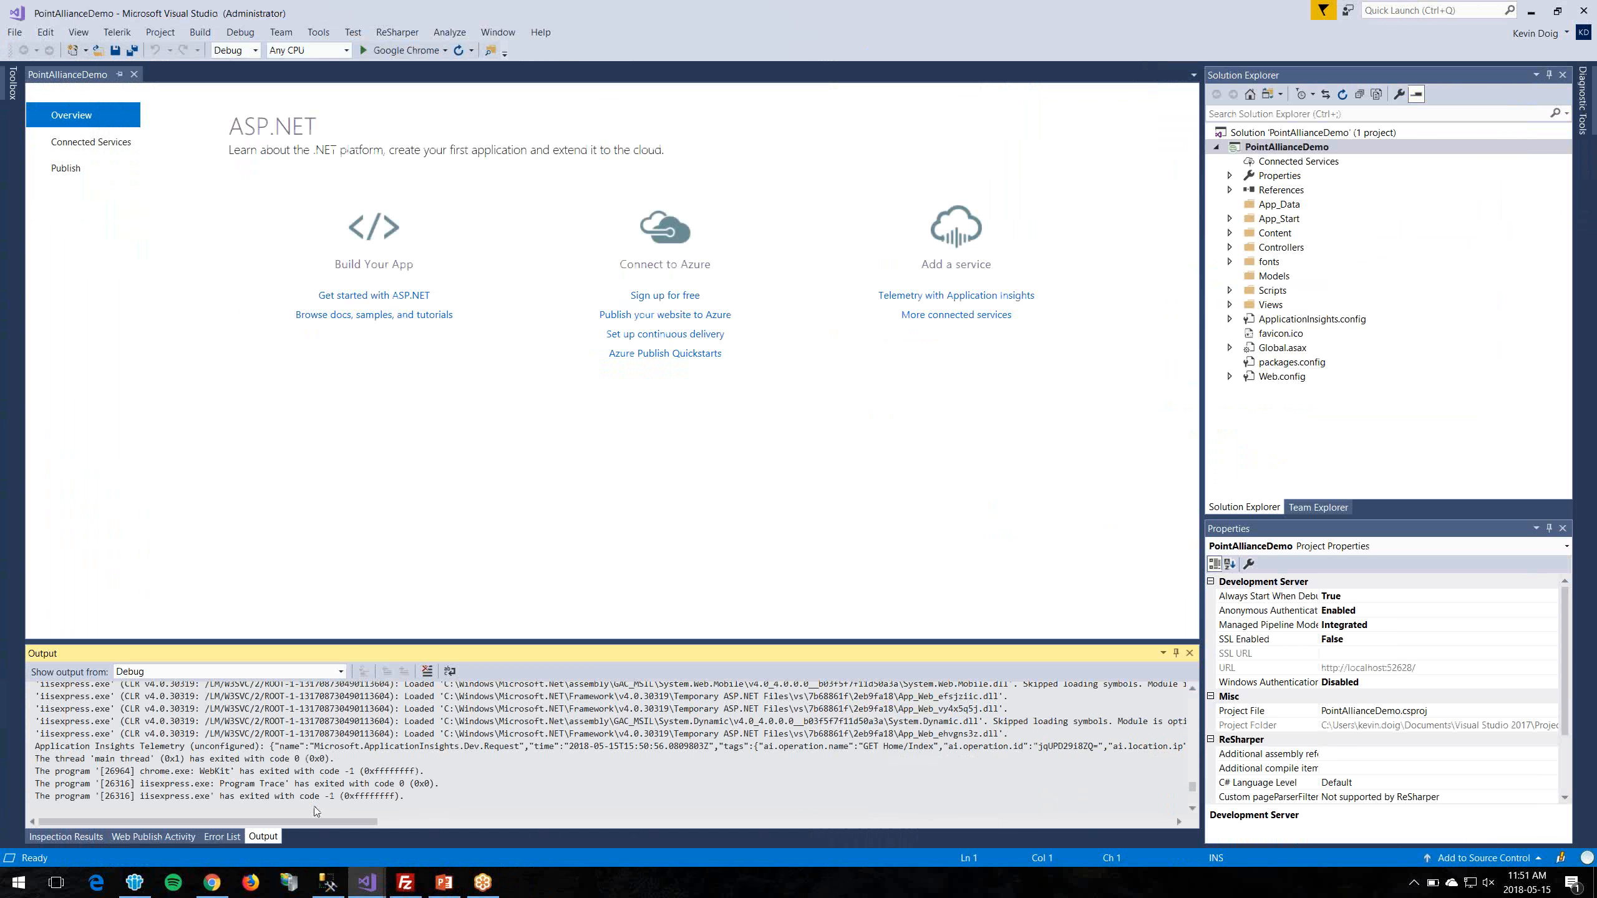
Step: Back in the portal, check deployment notifications and open the pointalliancedemo App Service
left_click(212, 882)
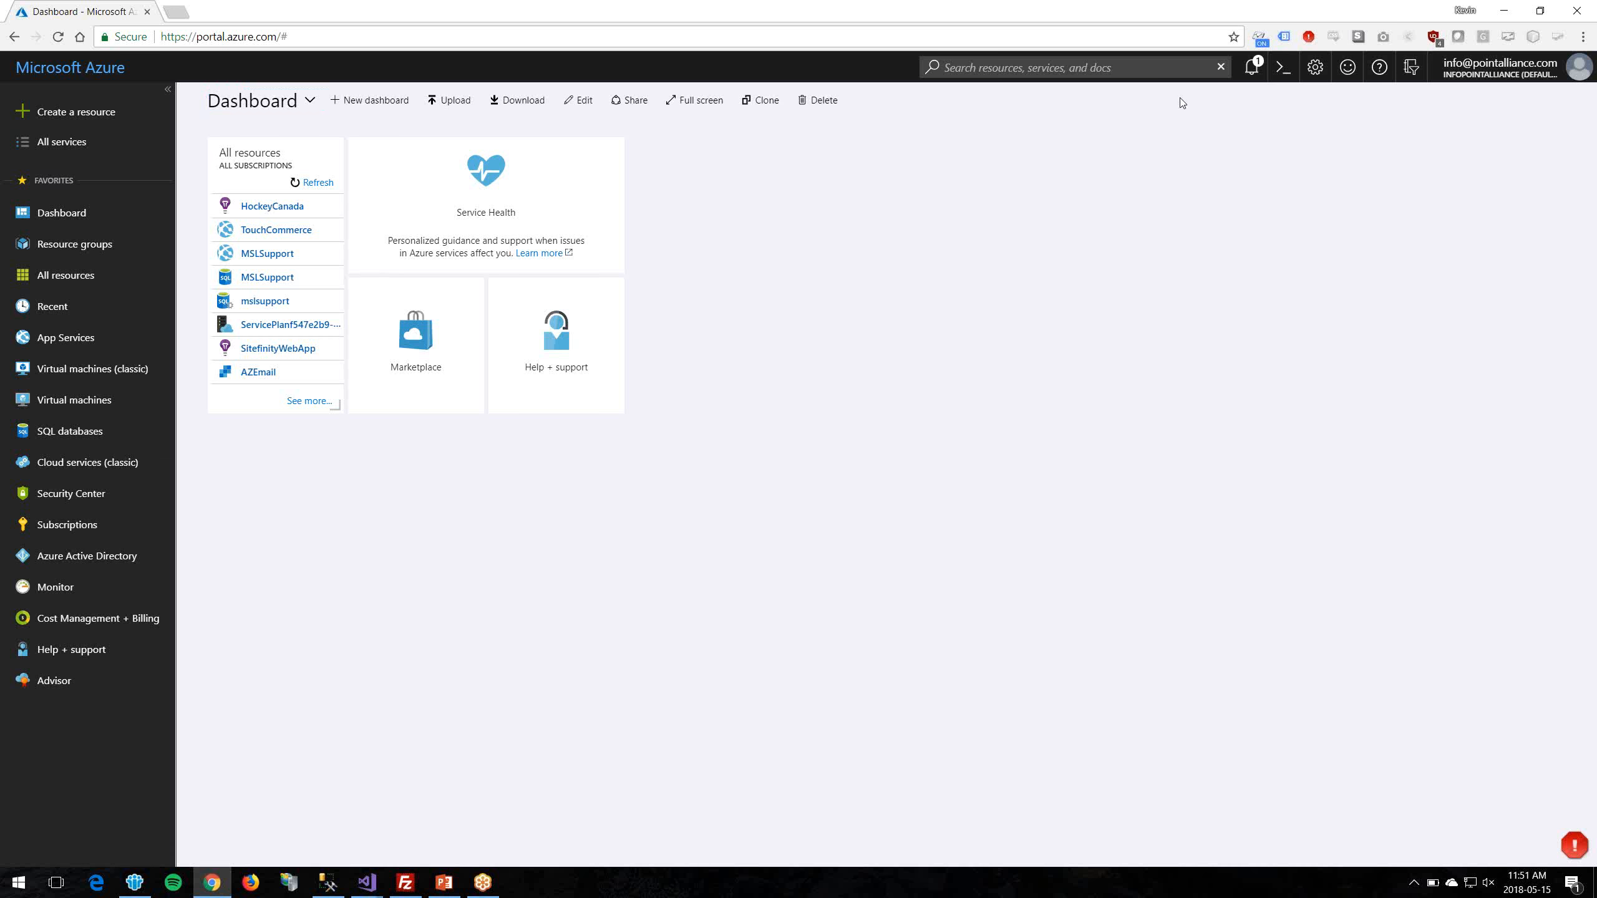
left_click(1251, 67)
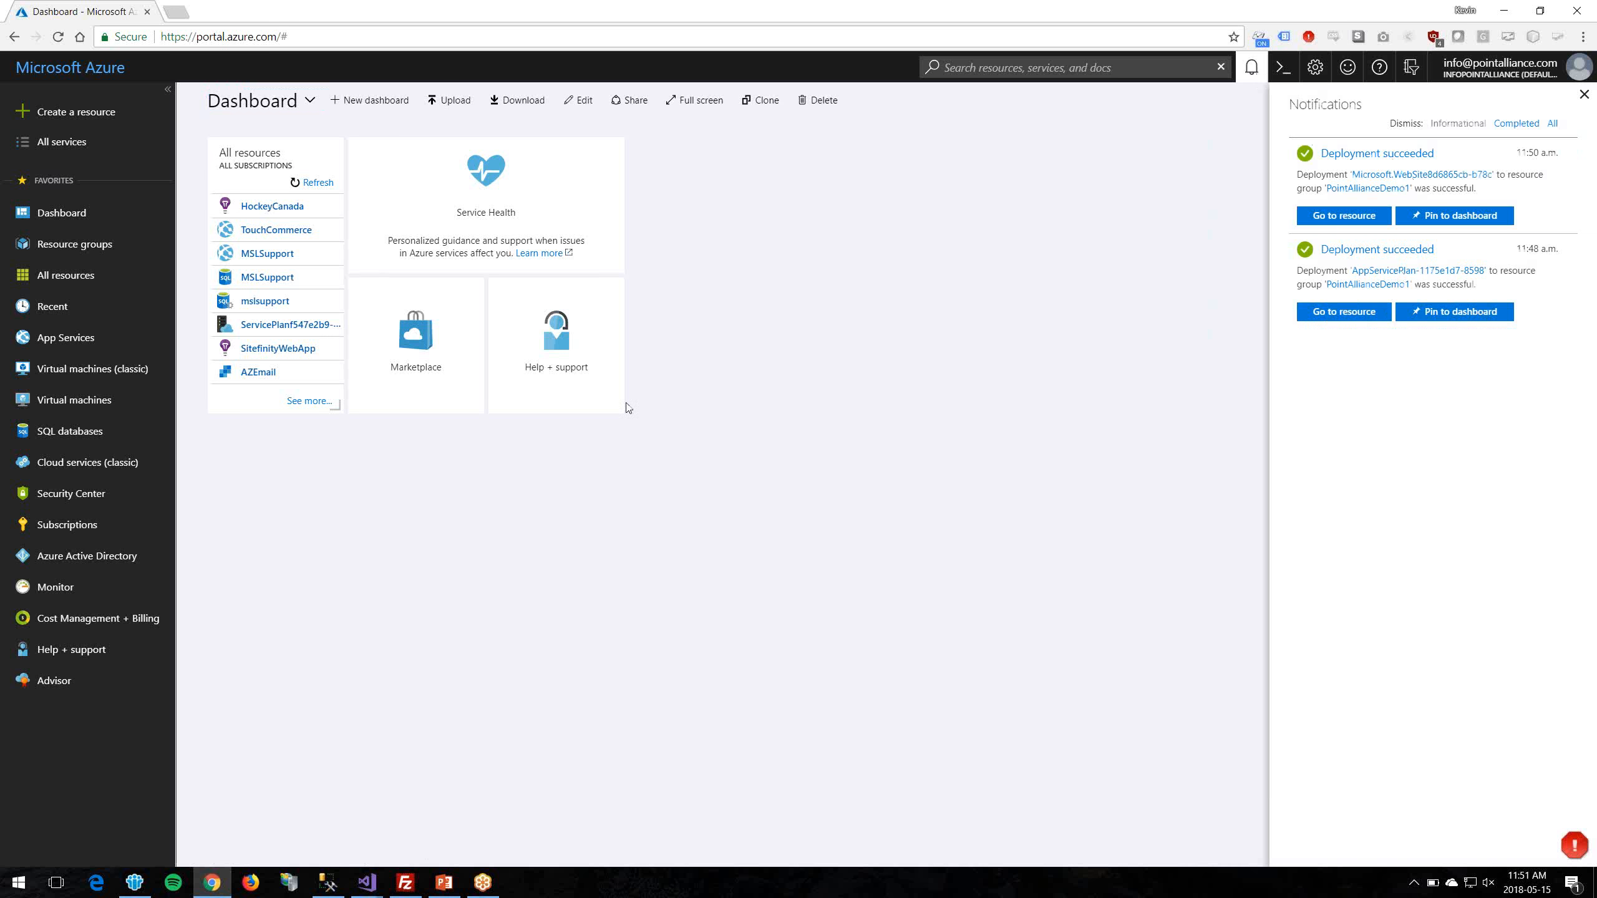
left_click(66, 275)
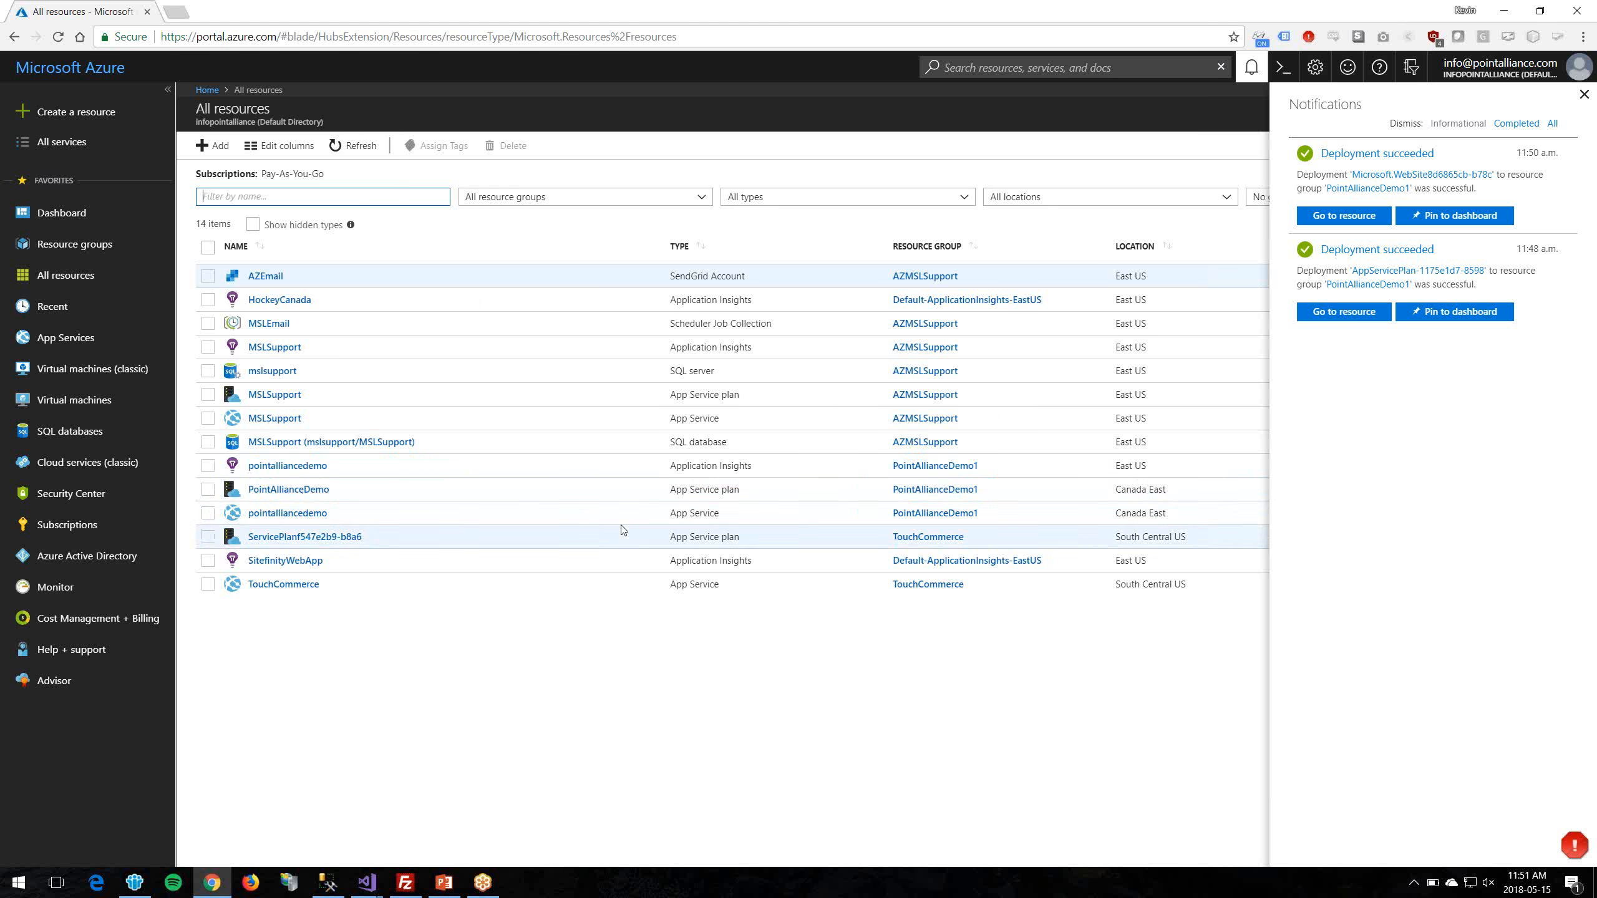
left_click(277, 518)
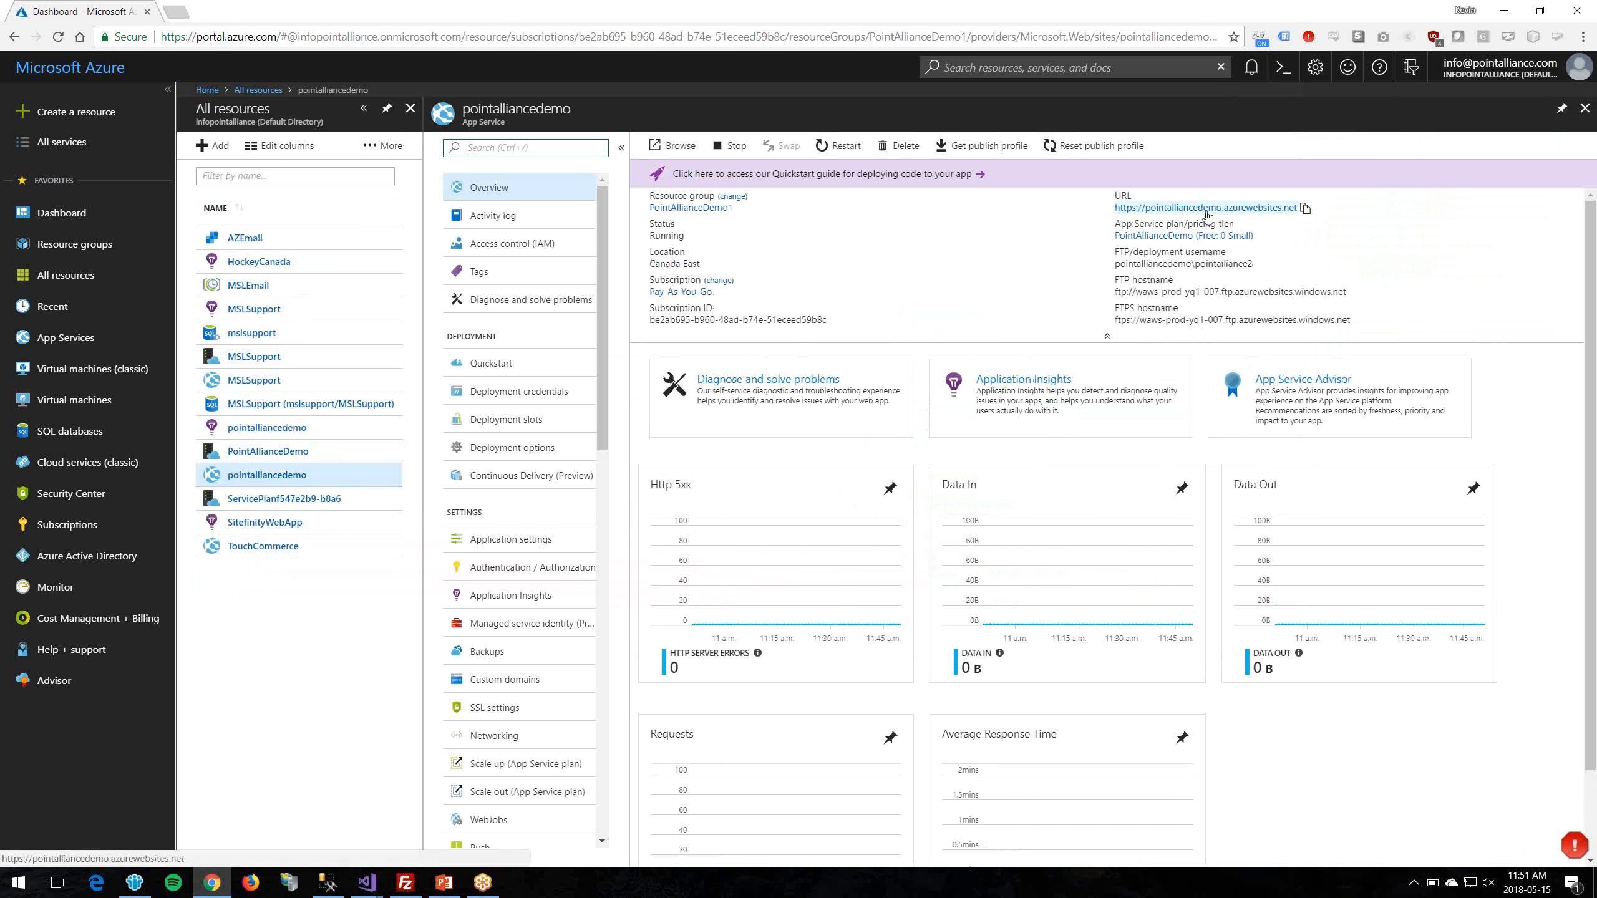
Step: Open the app's URL in a new tab to see the running site, then return to the portal
right_click(1276, 209)
left_click(1300, 224)
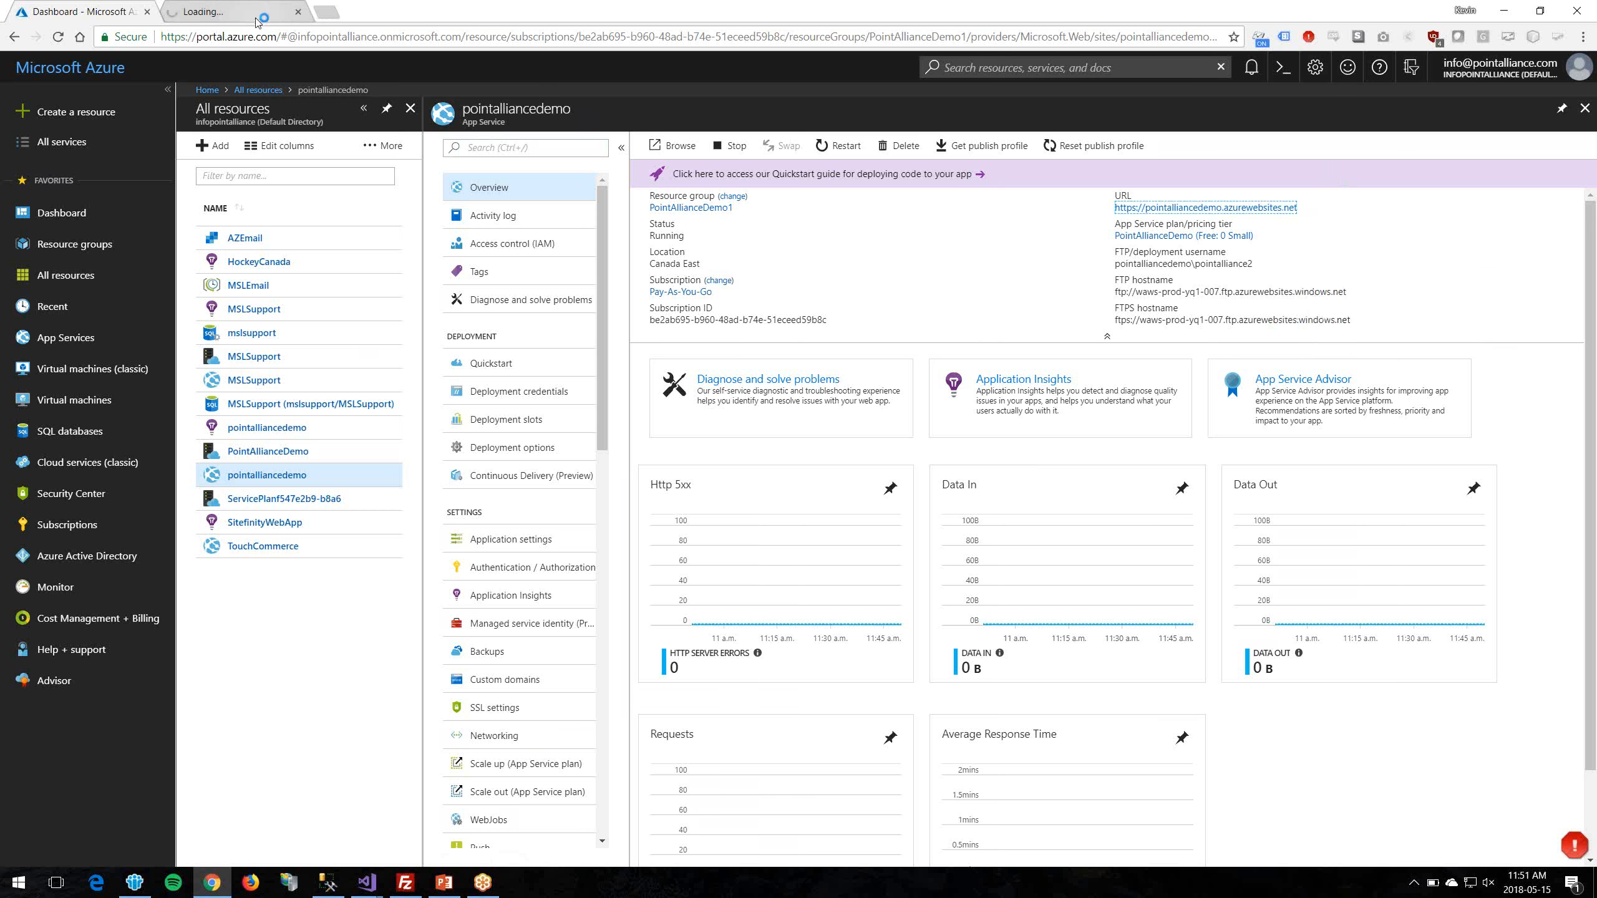
left_click(245, 13)
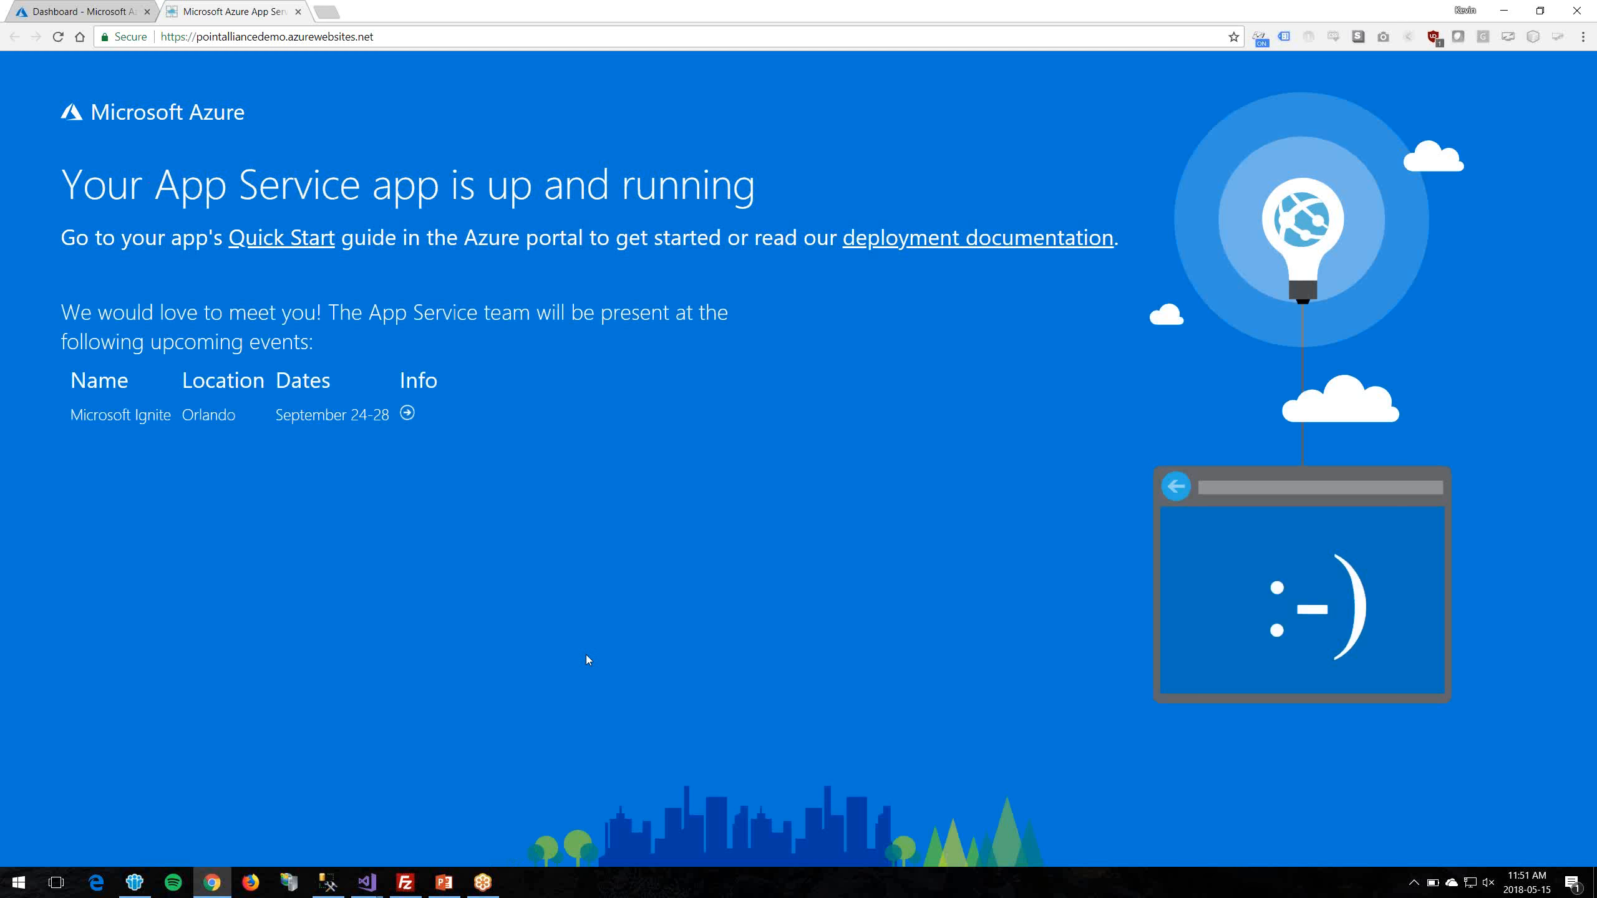
left_click(117, 8)
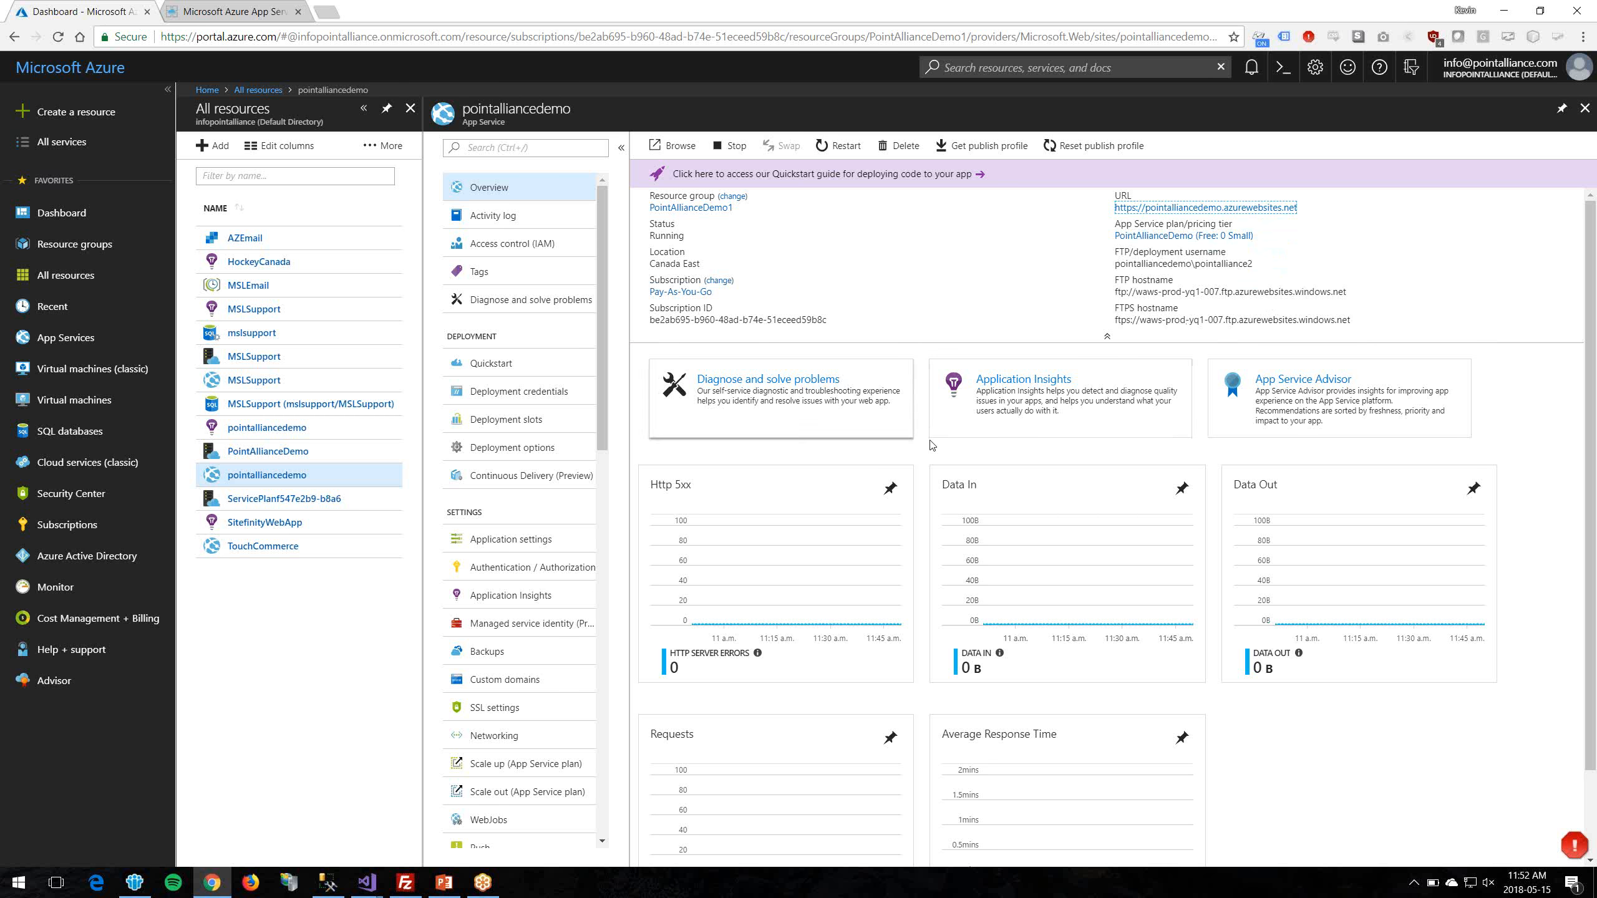
Step: Review the web app's scale-up pricing tiers and its scale-out settings
scroll(1057, 528, "down", 2)
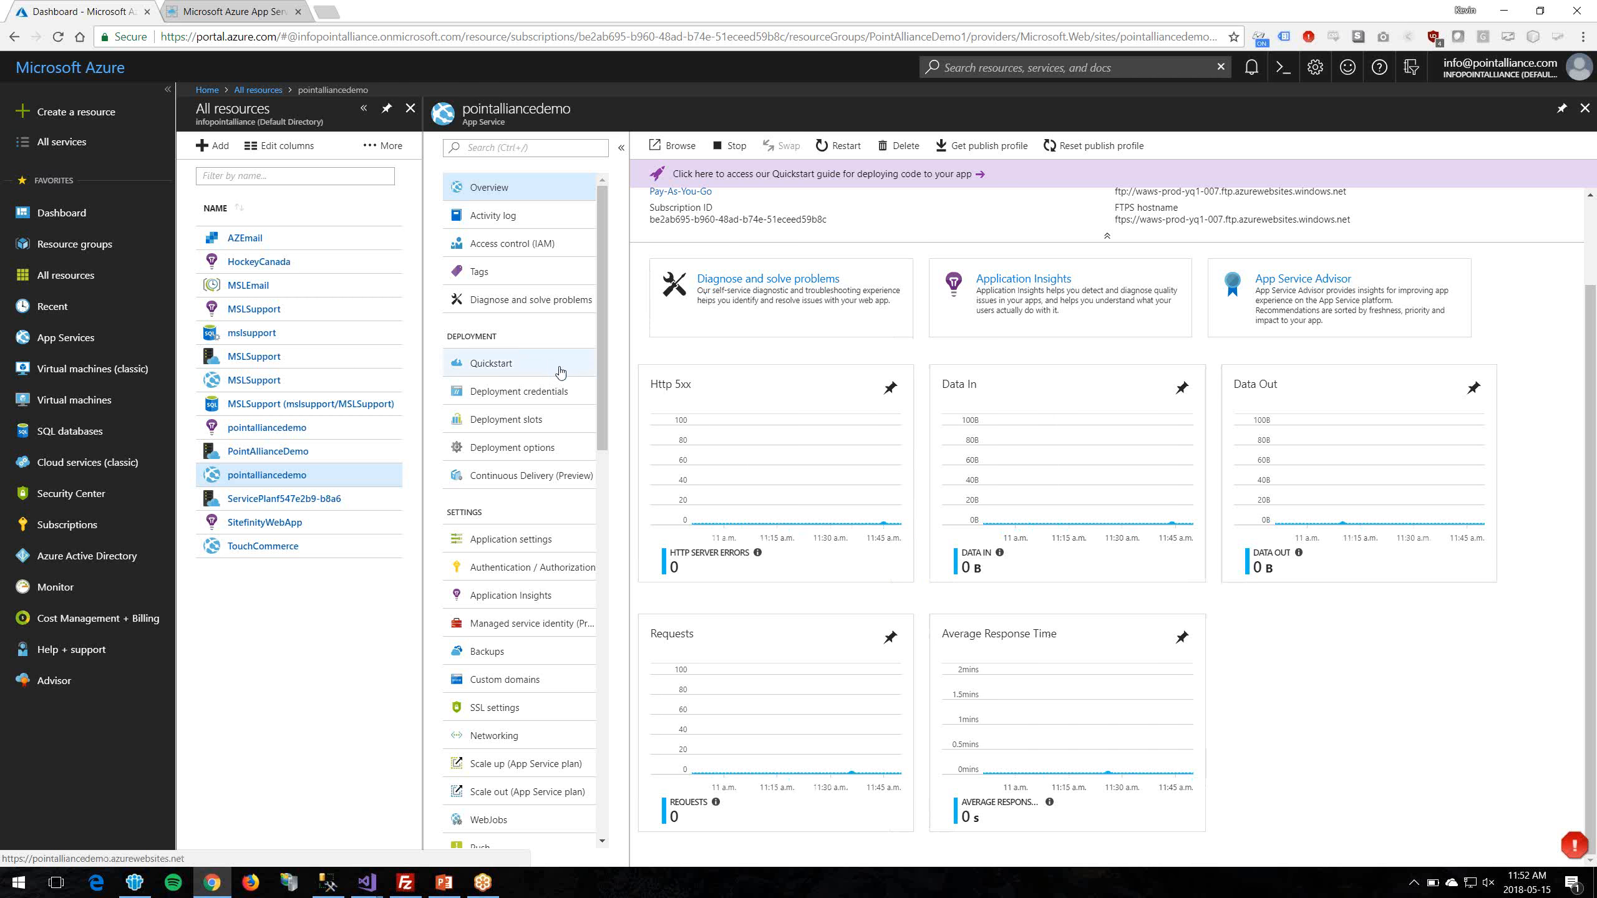
scroll(560, 372, "down", 3)
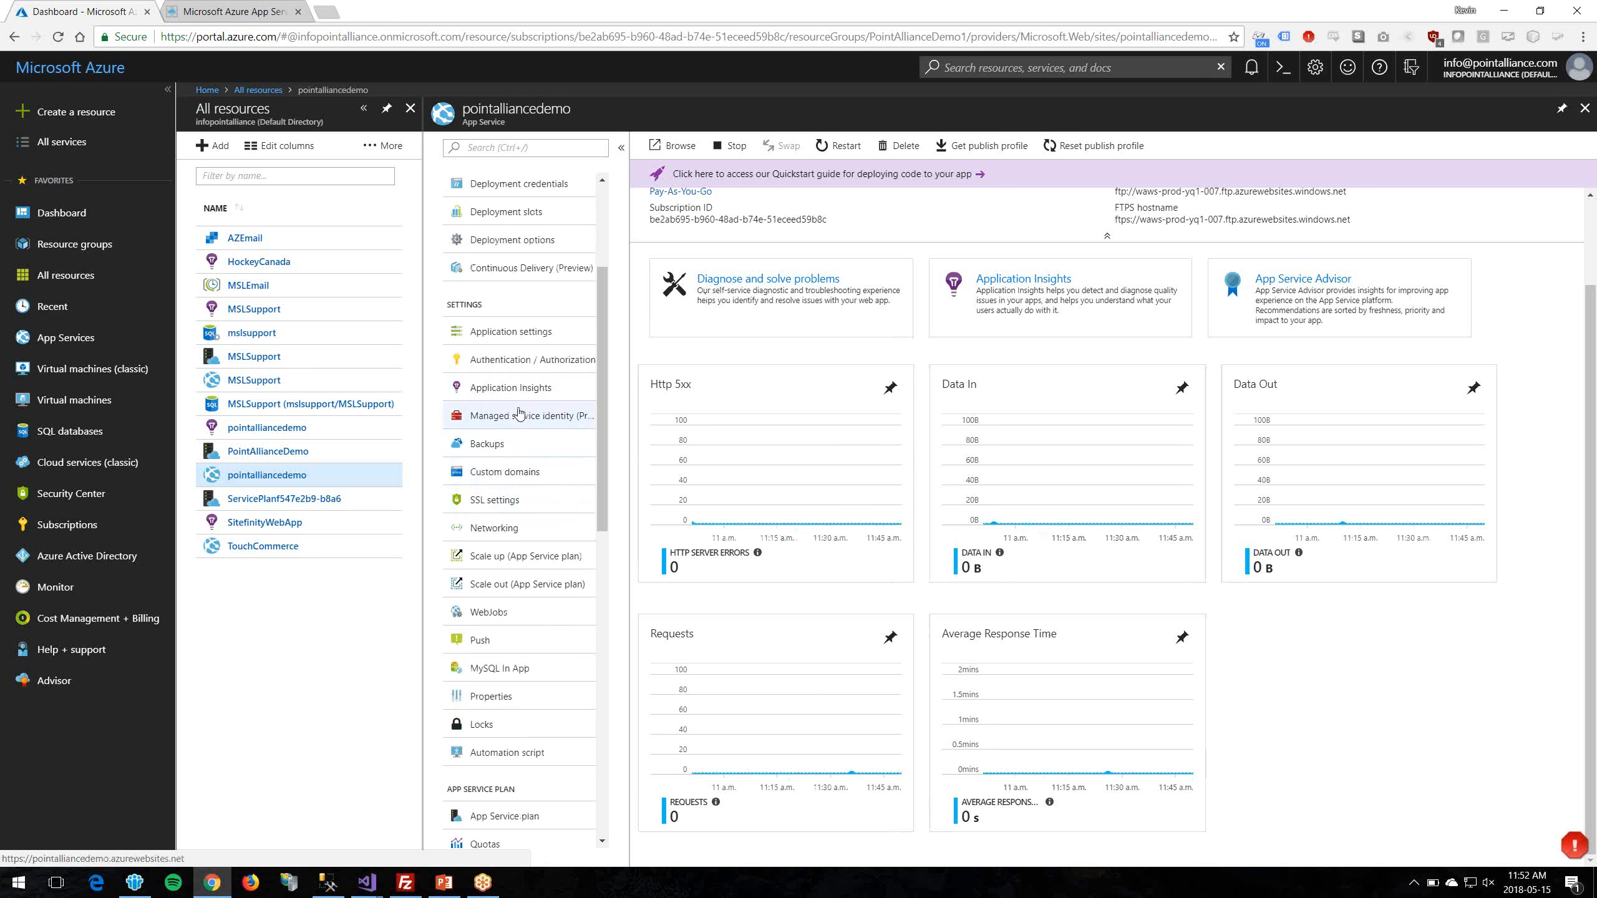
left_click(518, 559)
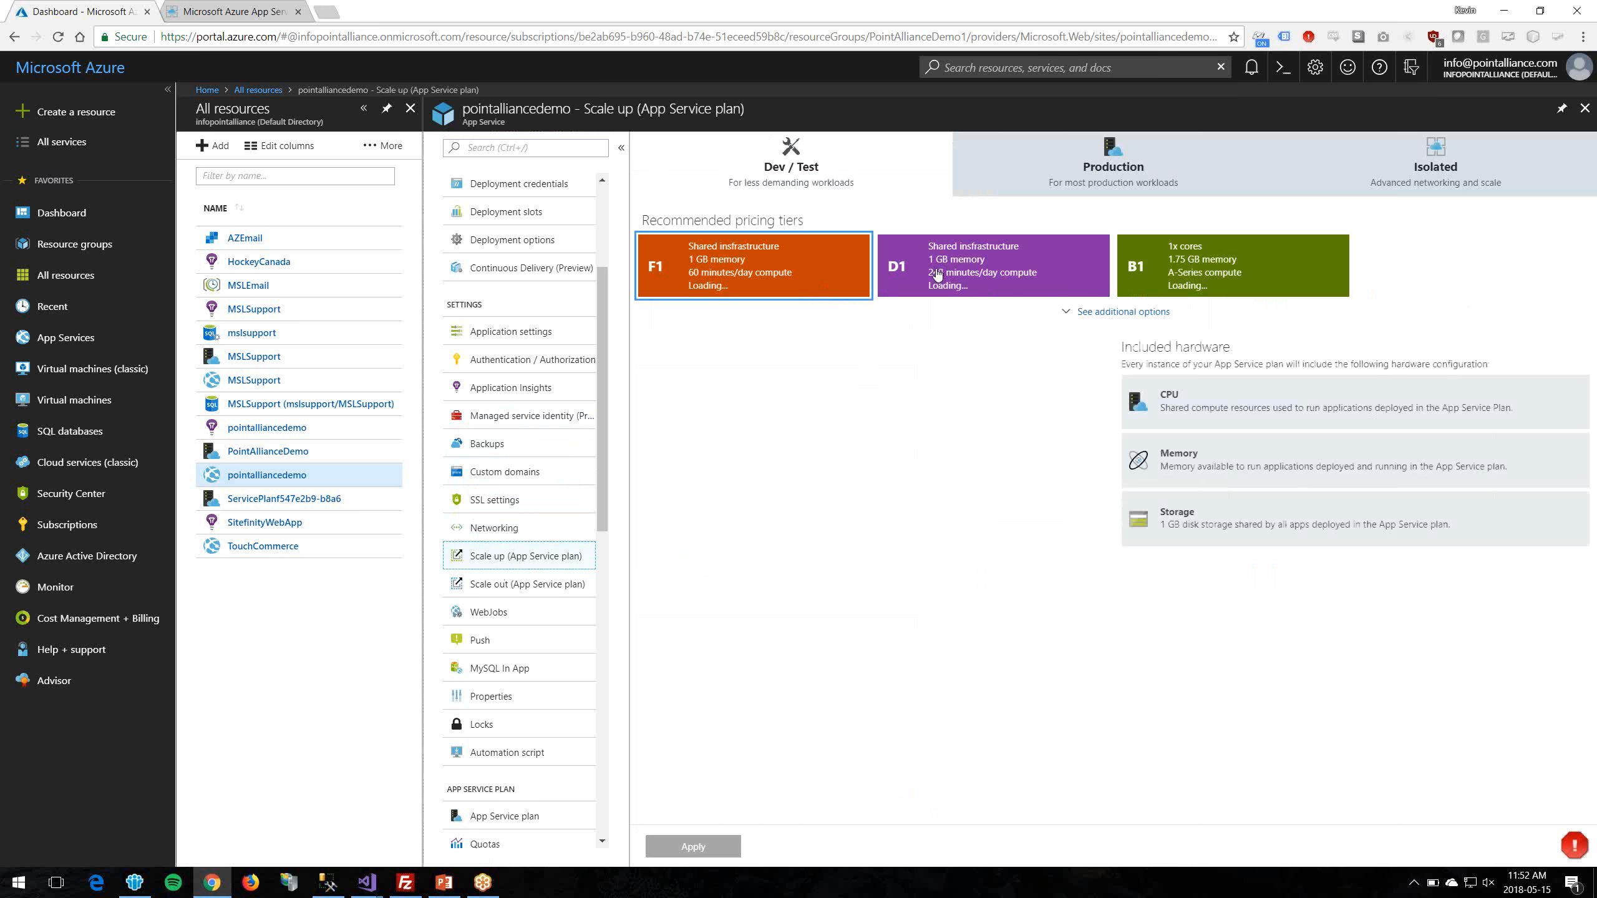
left_click(1122, 312)
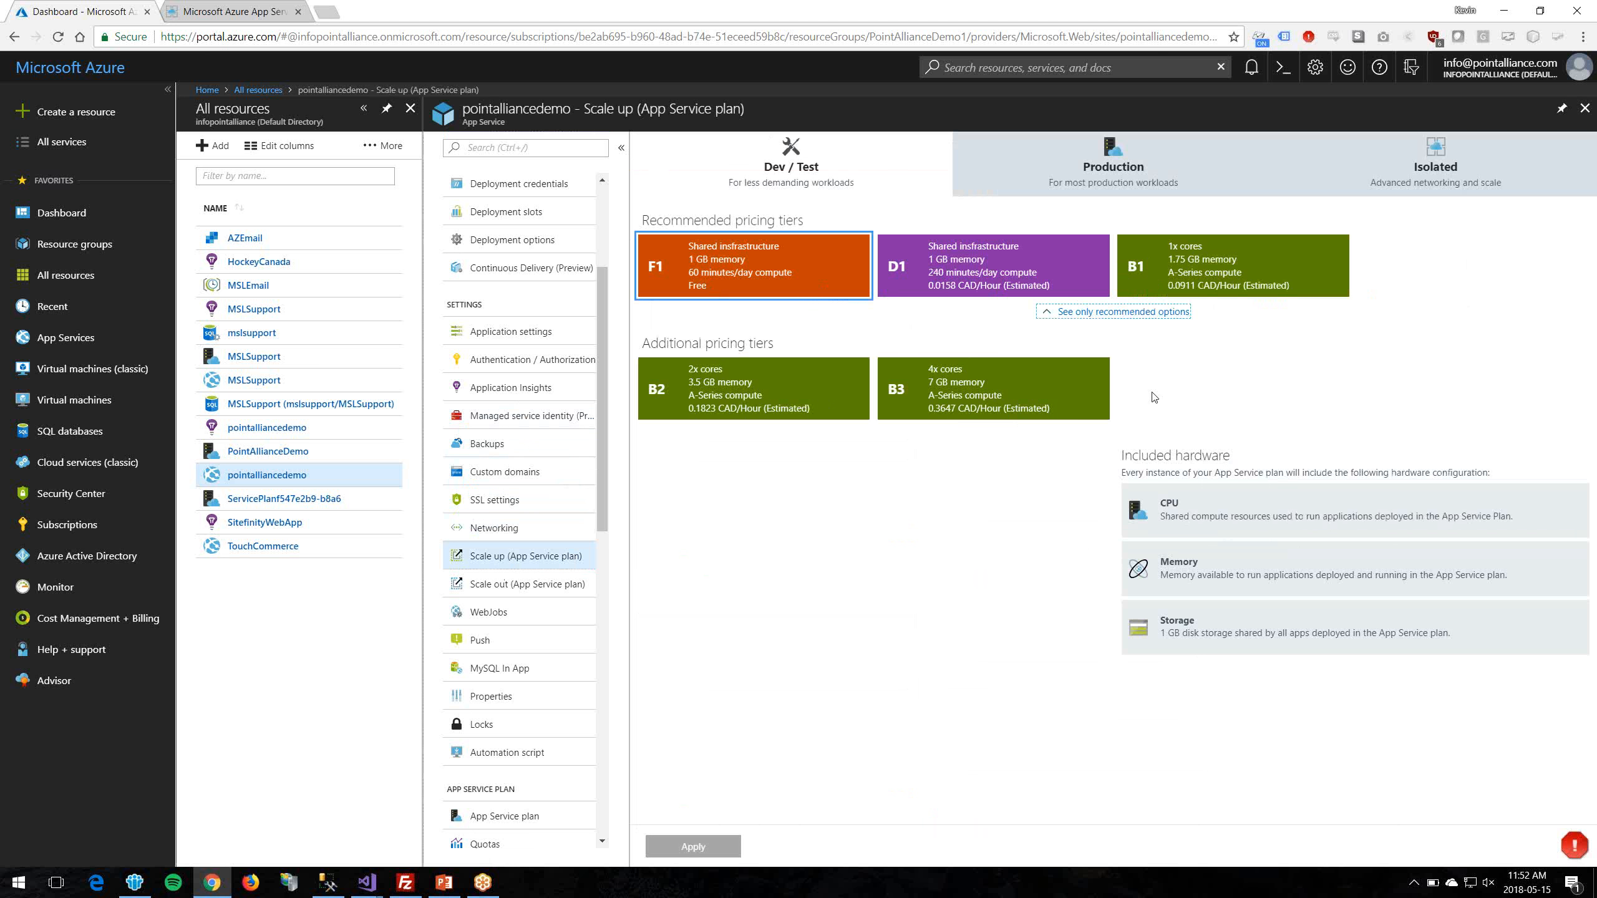
left_click(507, 595)
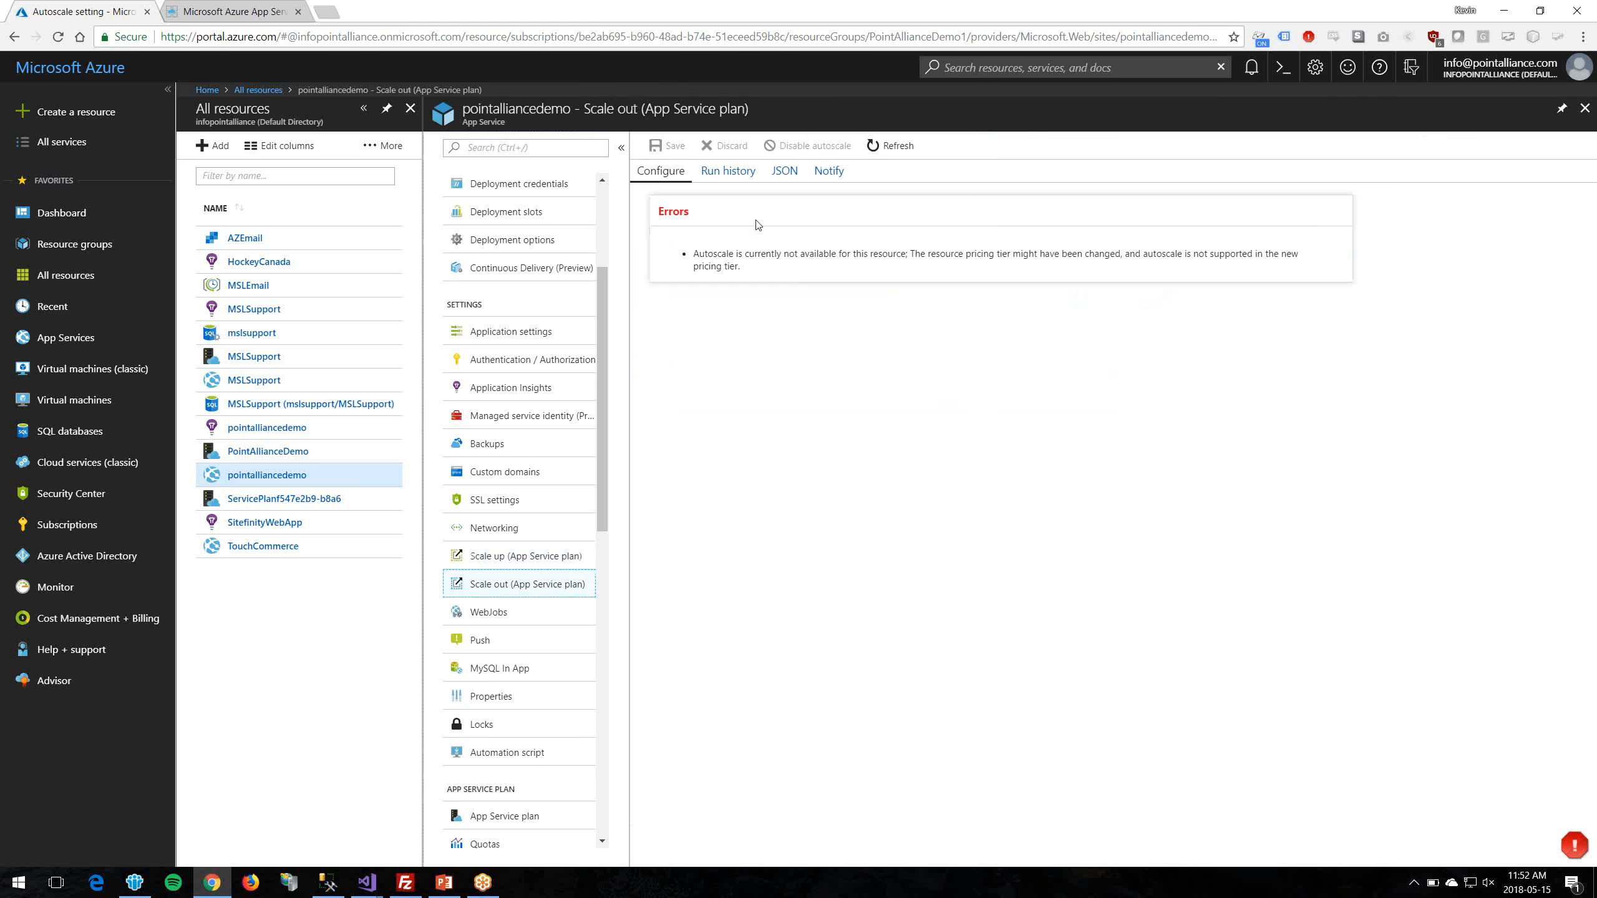
scroll(488, 637, "down", 5)
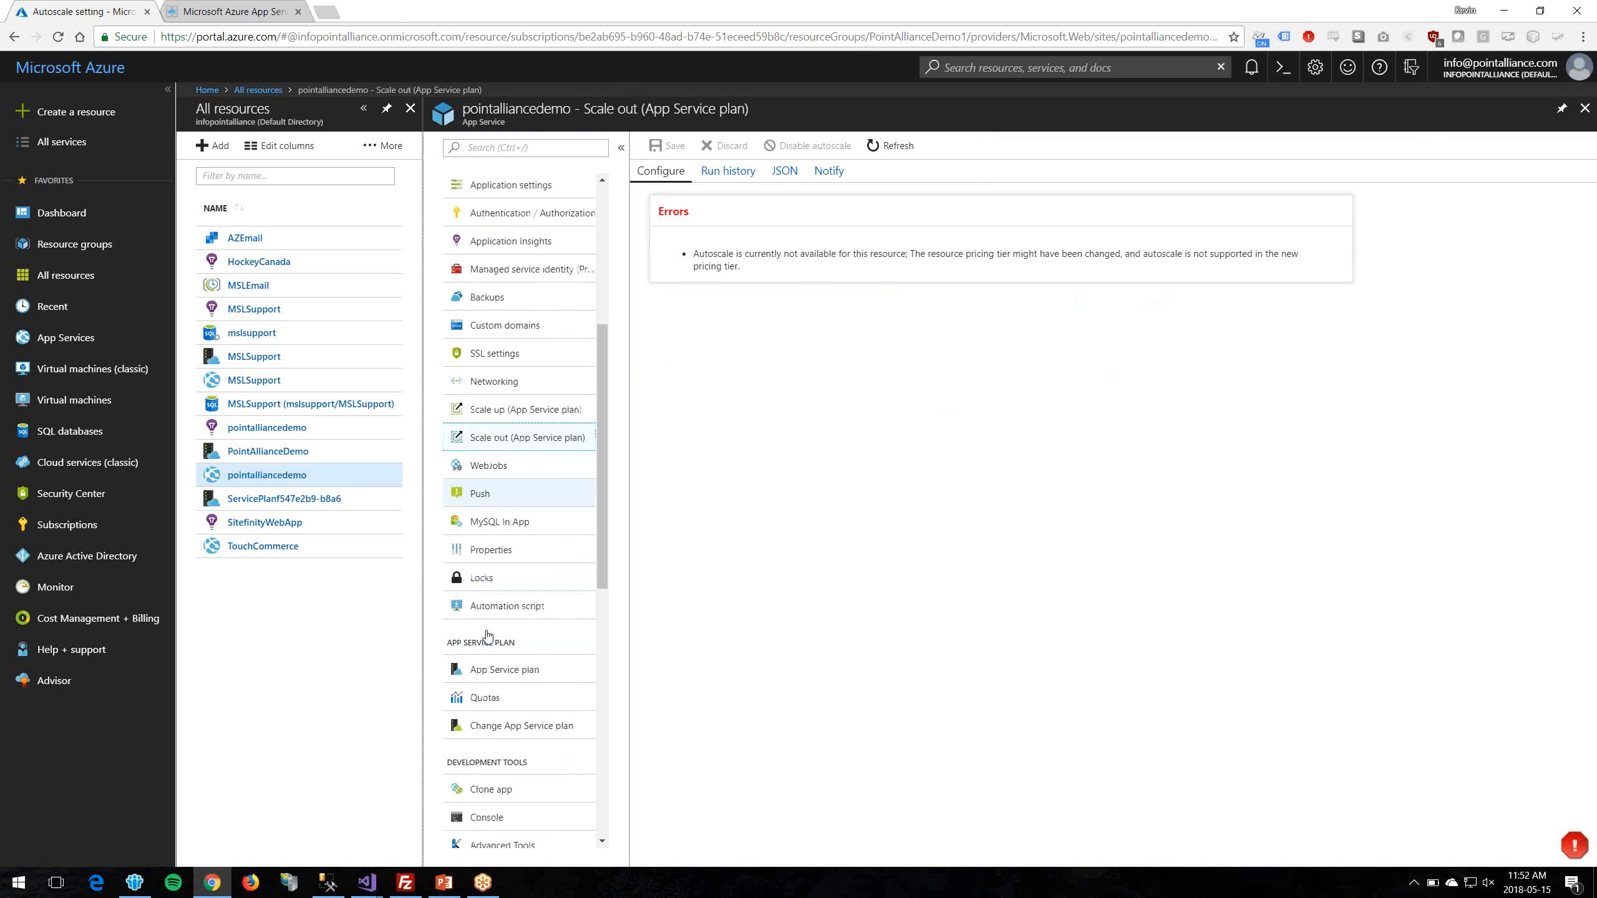
scroll(547, 490, "down", 6)
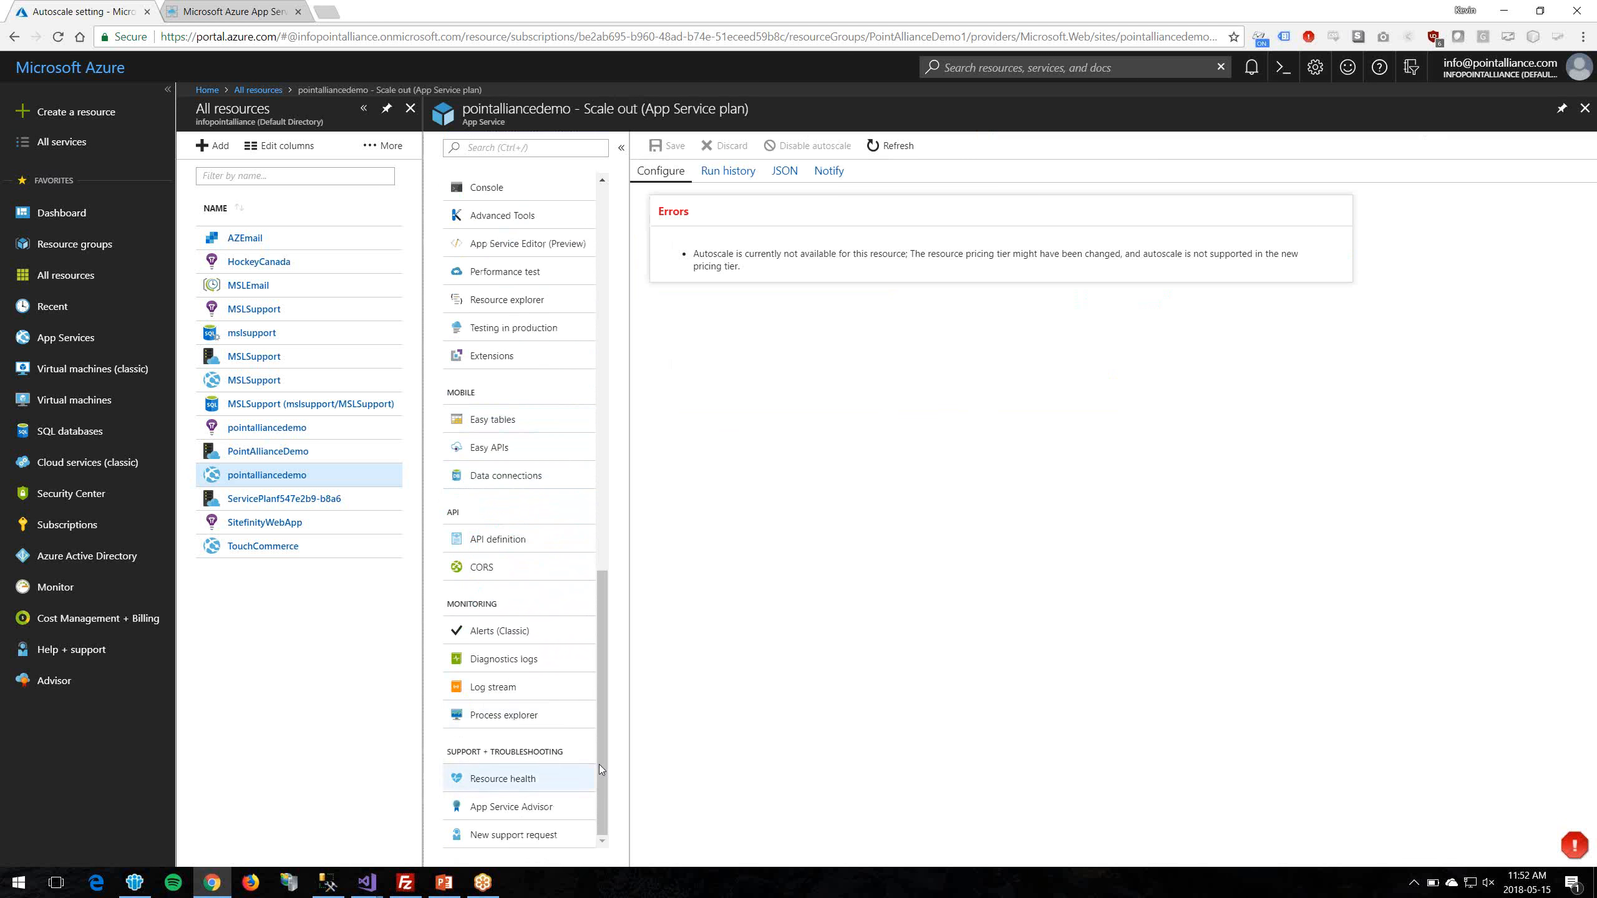
left_click_drag(604, 744, 605, 322)
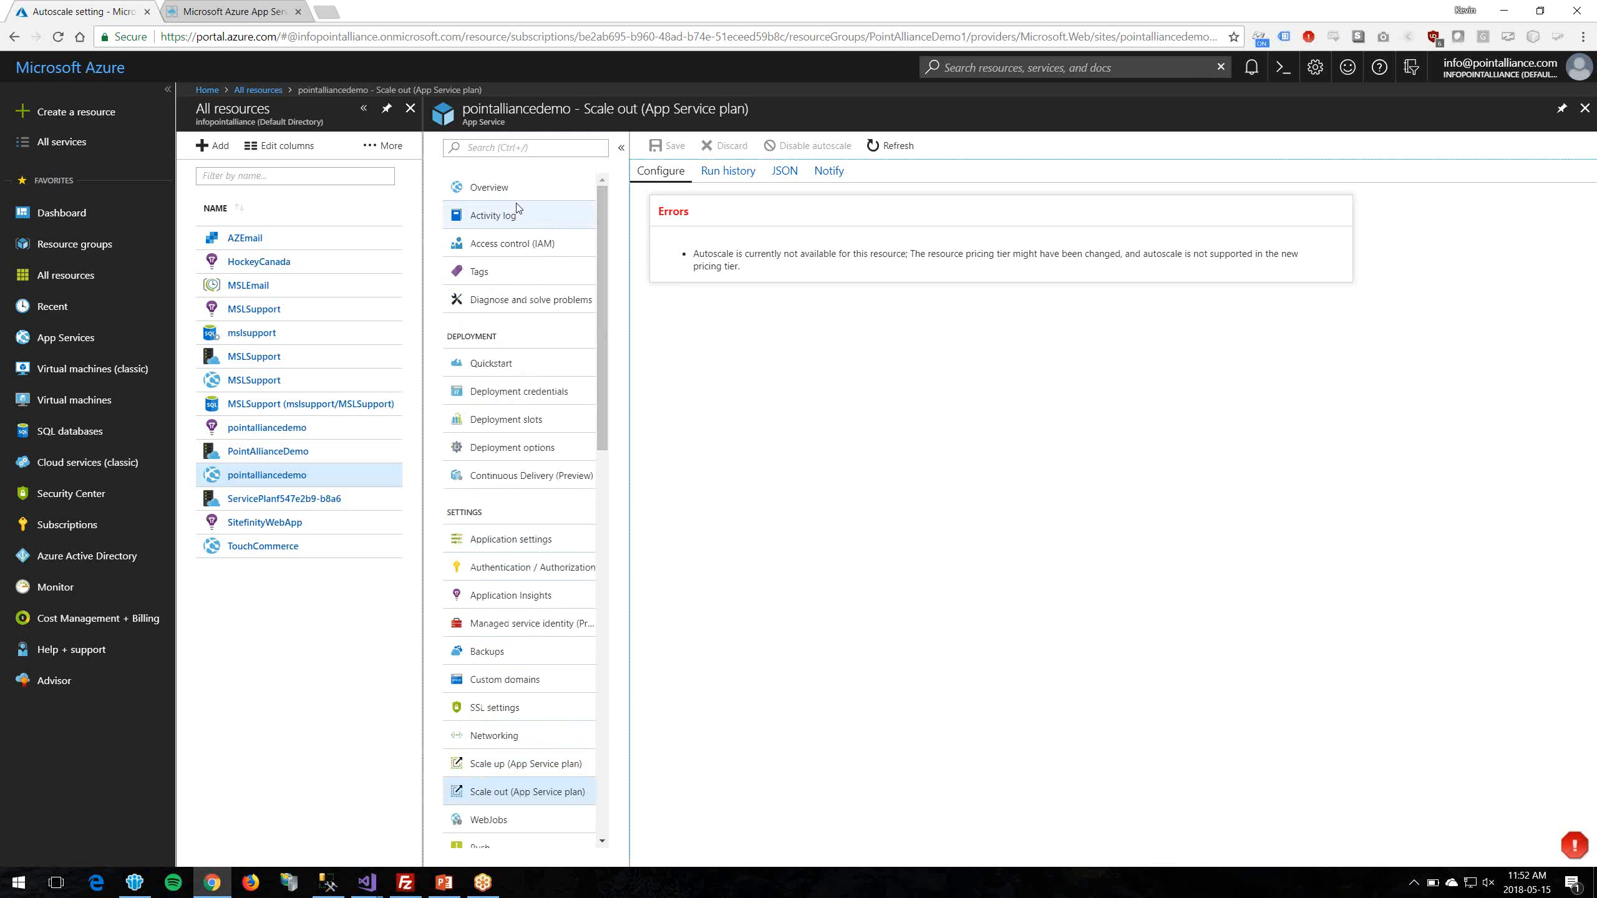
Step: Download the pointalliancedemo.PublishSettings profile from the Overview page and switch to Visual Studio
left_click(493, 189)
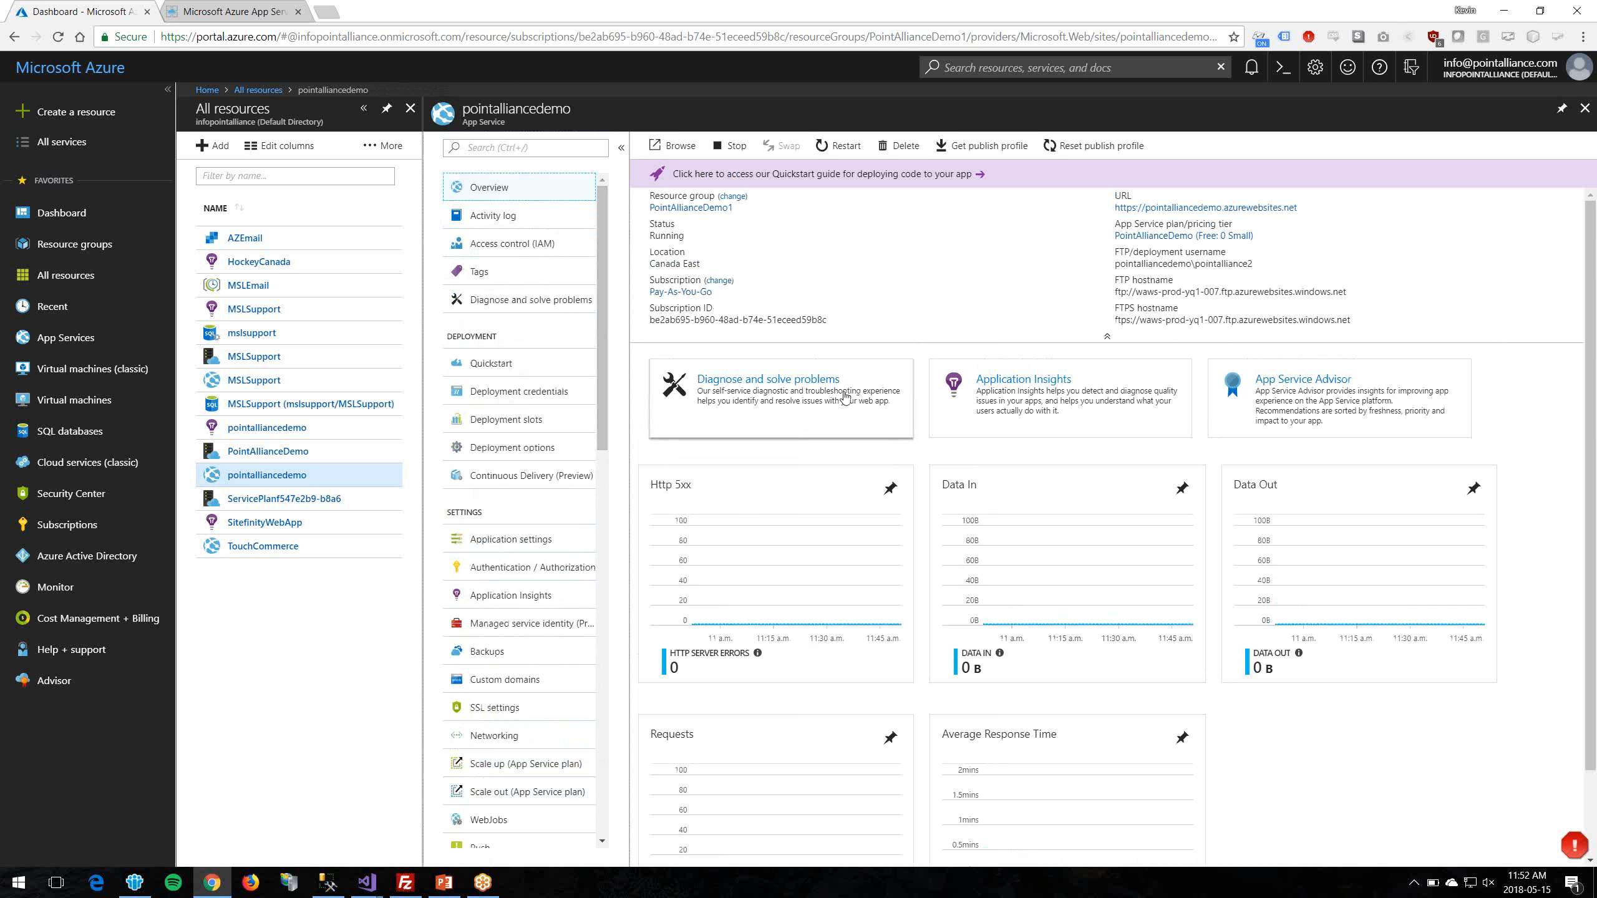
left_click(982, 152)
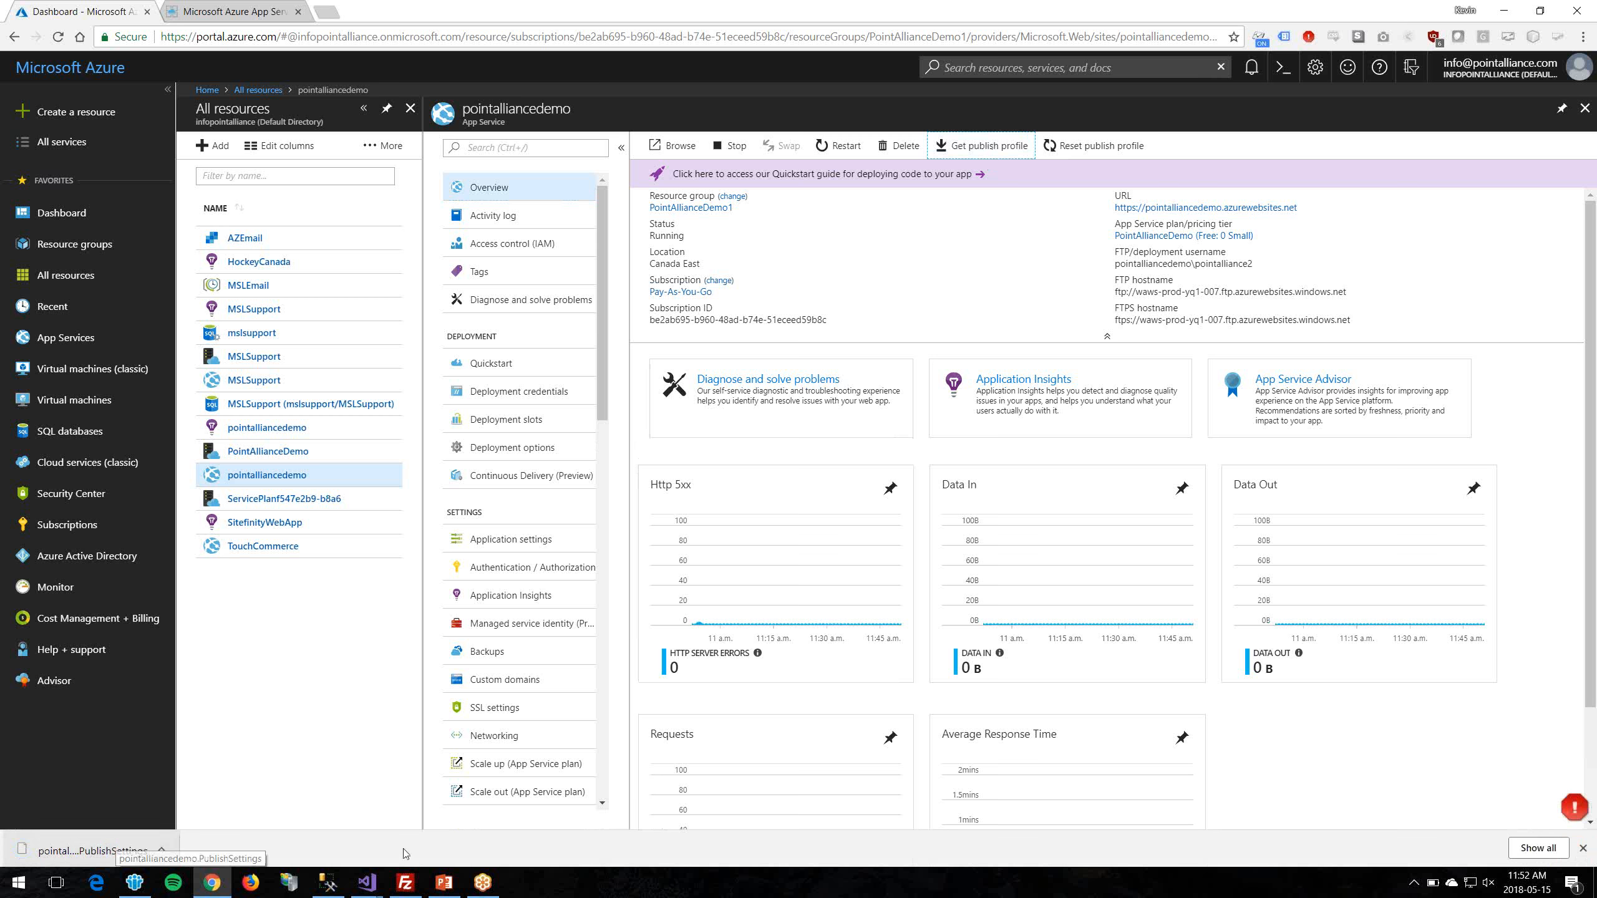
left_click(376, 891)
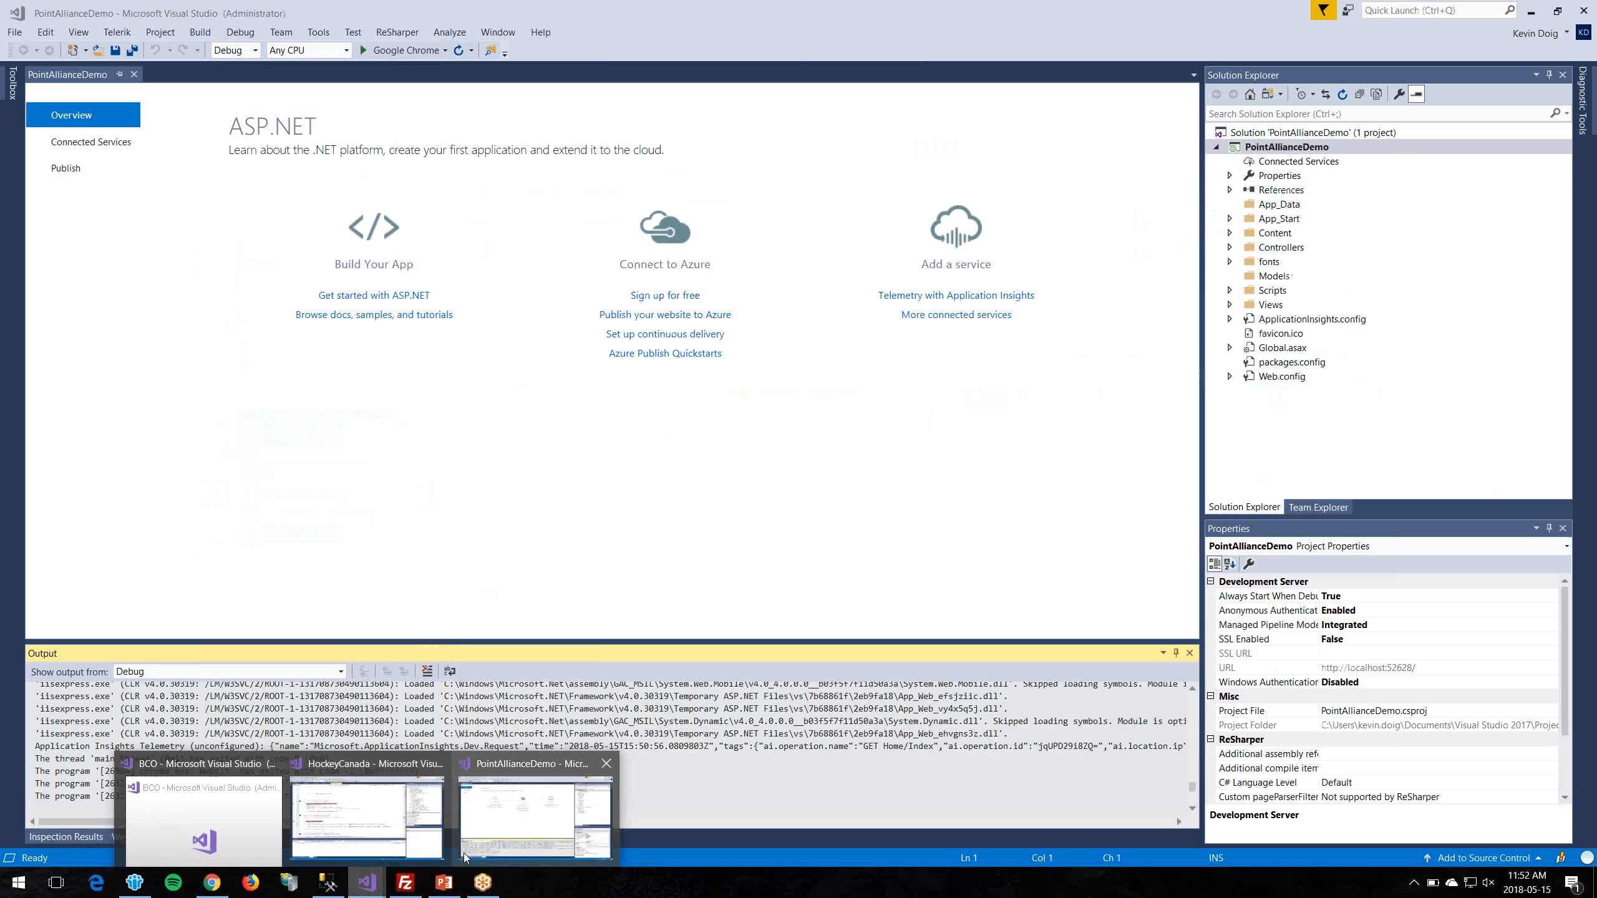
Step: Publish PointAllianceDemo by importing pointalliancedemo.PublishSettings from Downloads as its publish profile
left_click(536, 821)
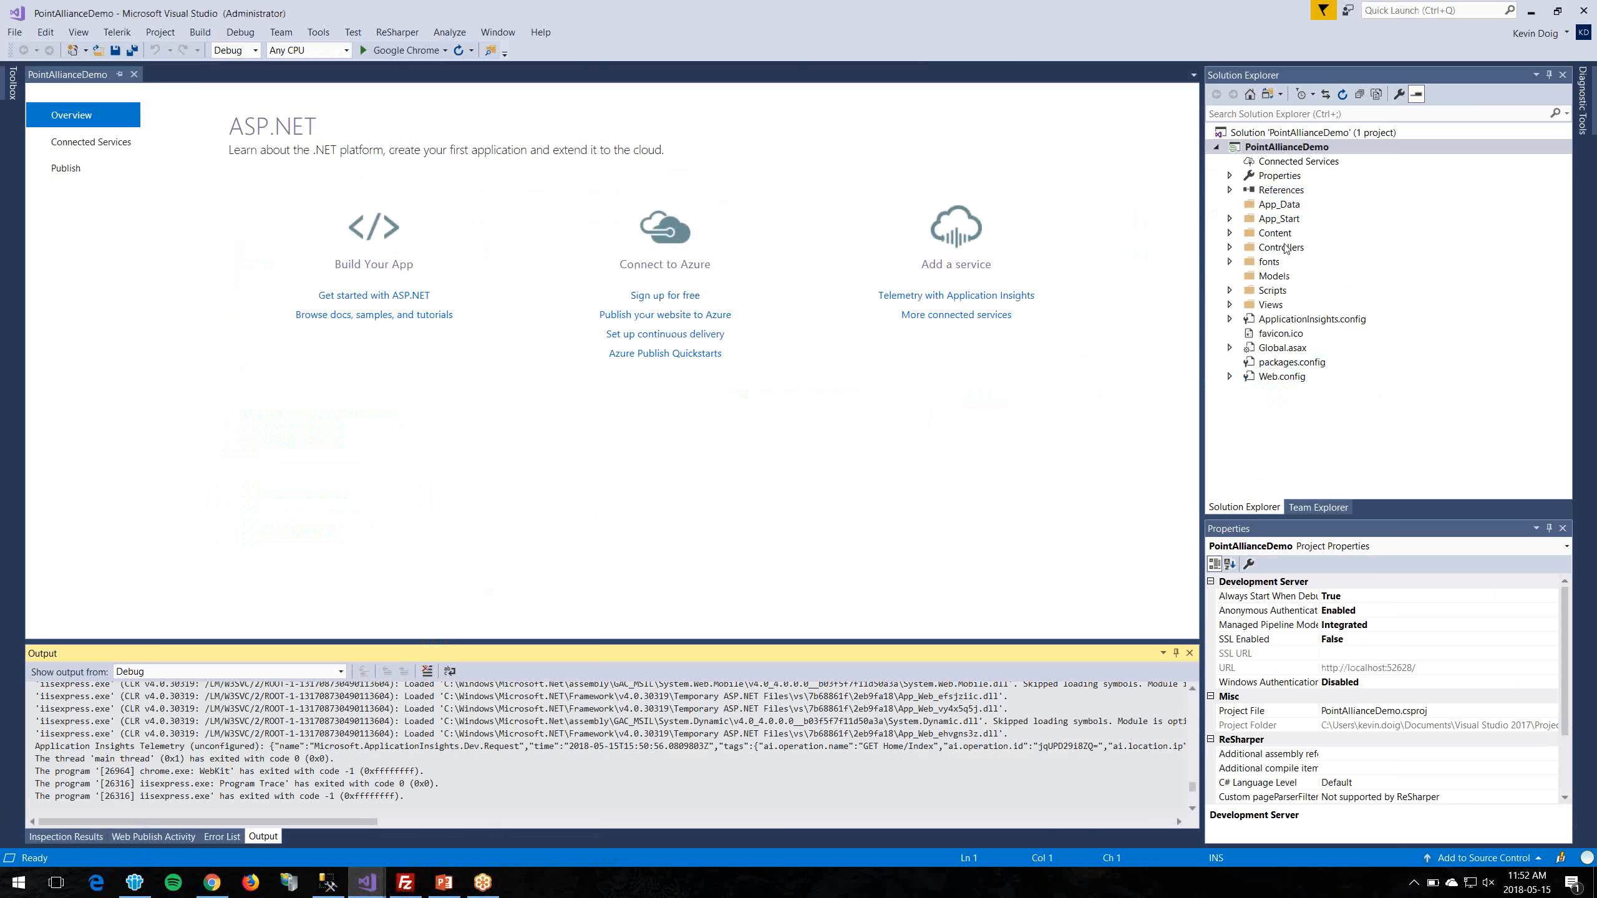
left_click(1334, 147)
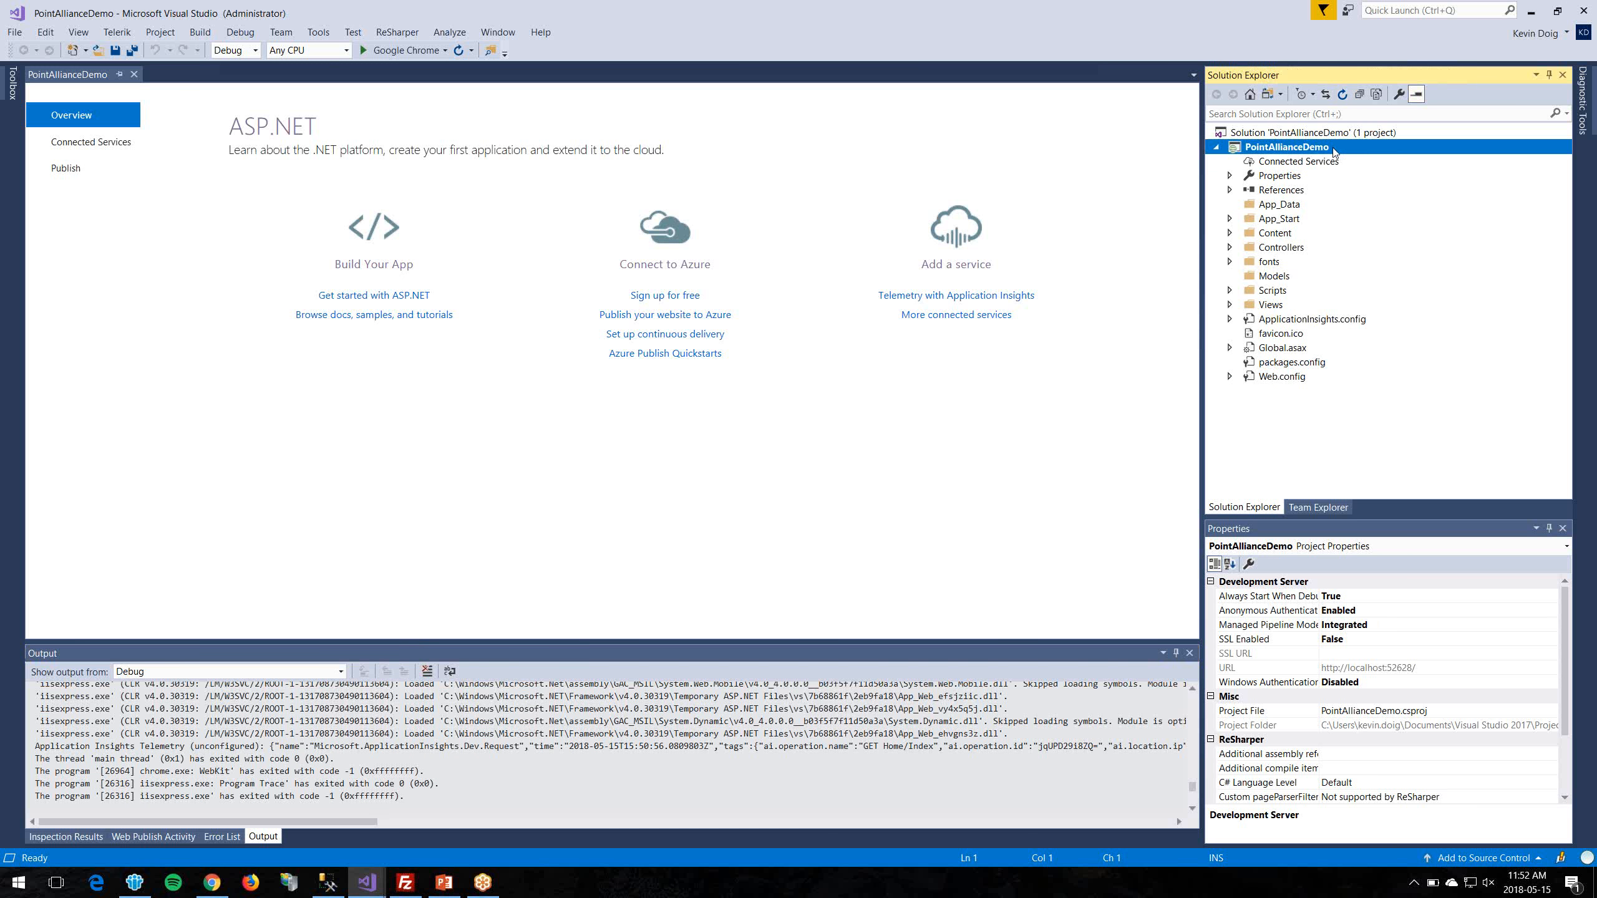
right_click(1299, 151)
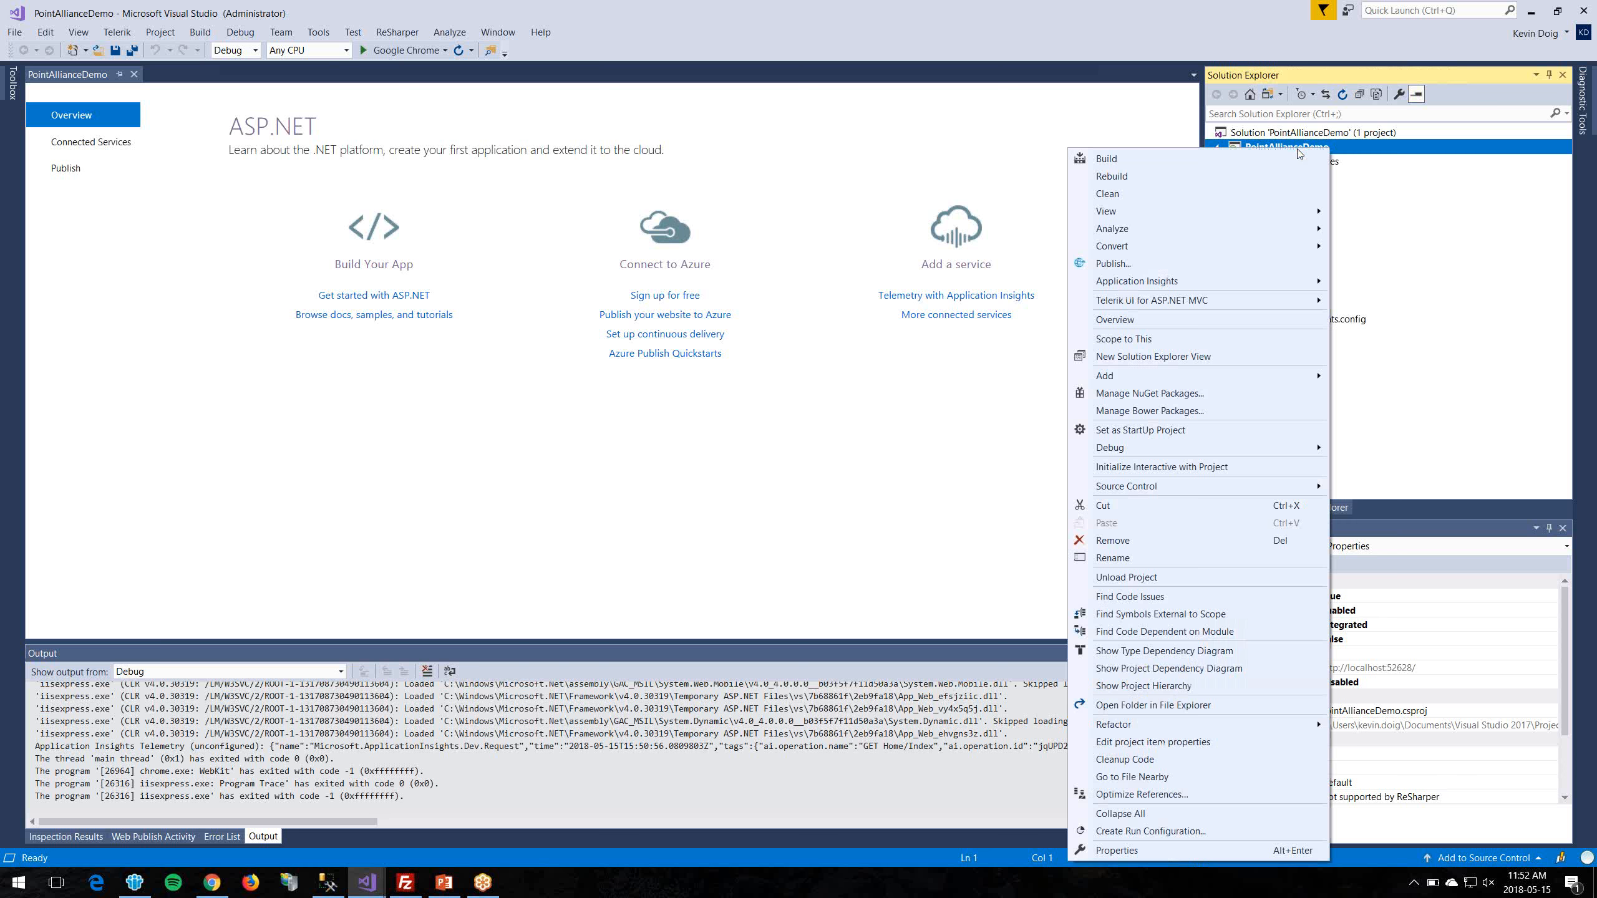
left_click(1148, 265)
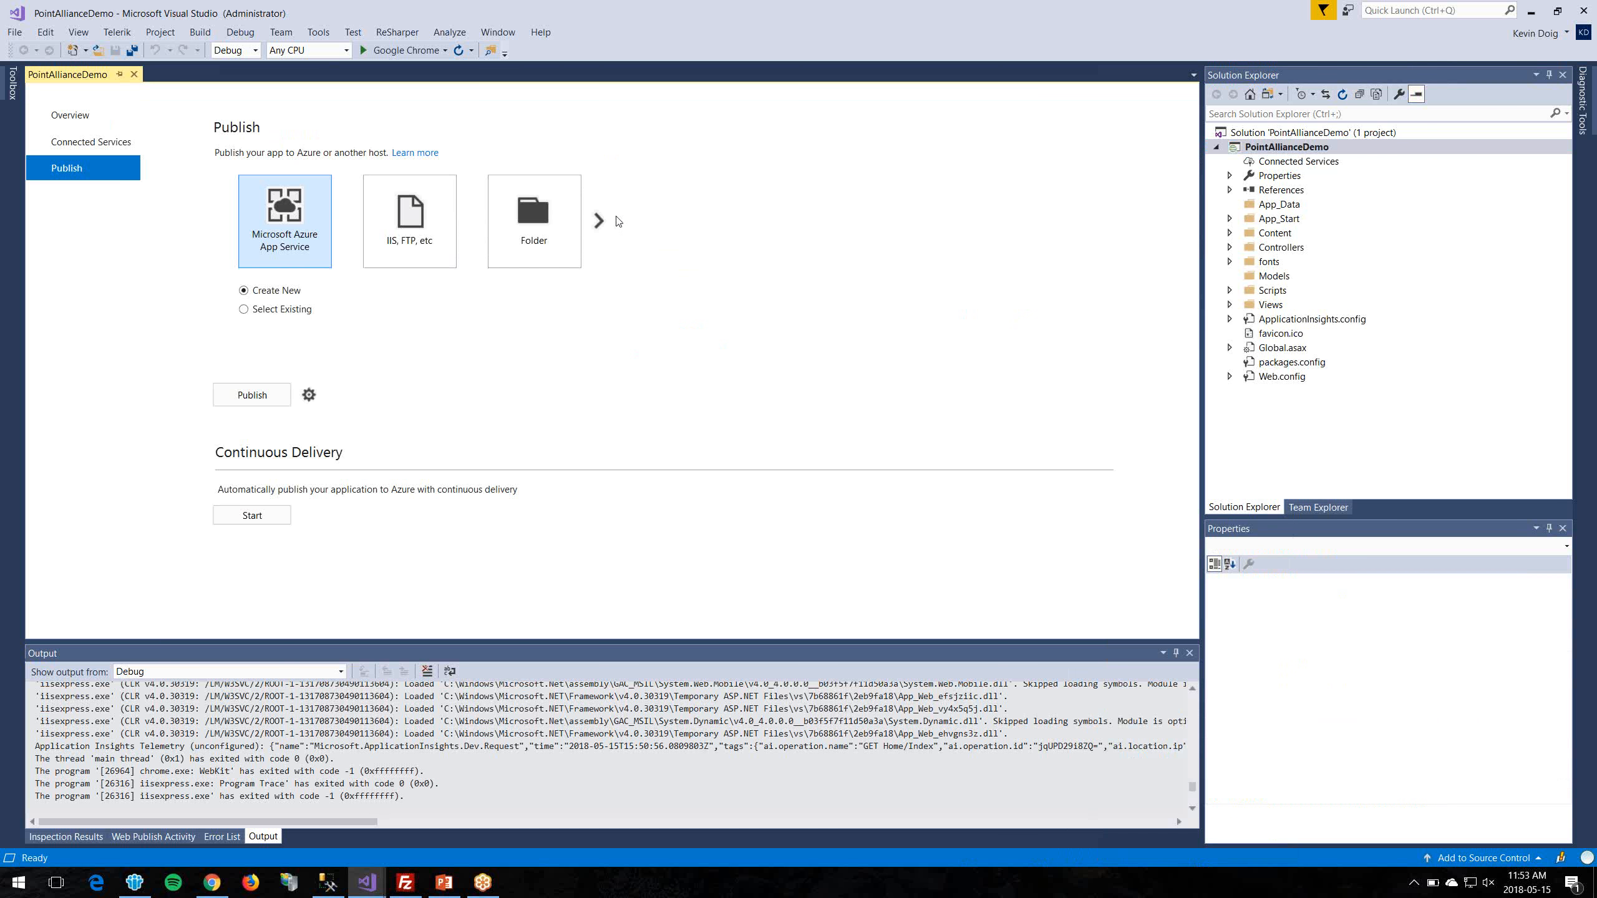
left_click(601, 221)
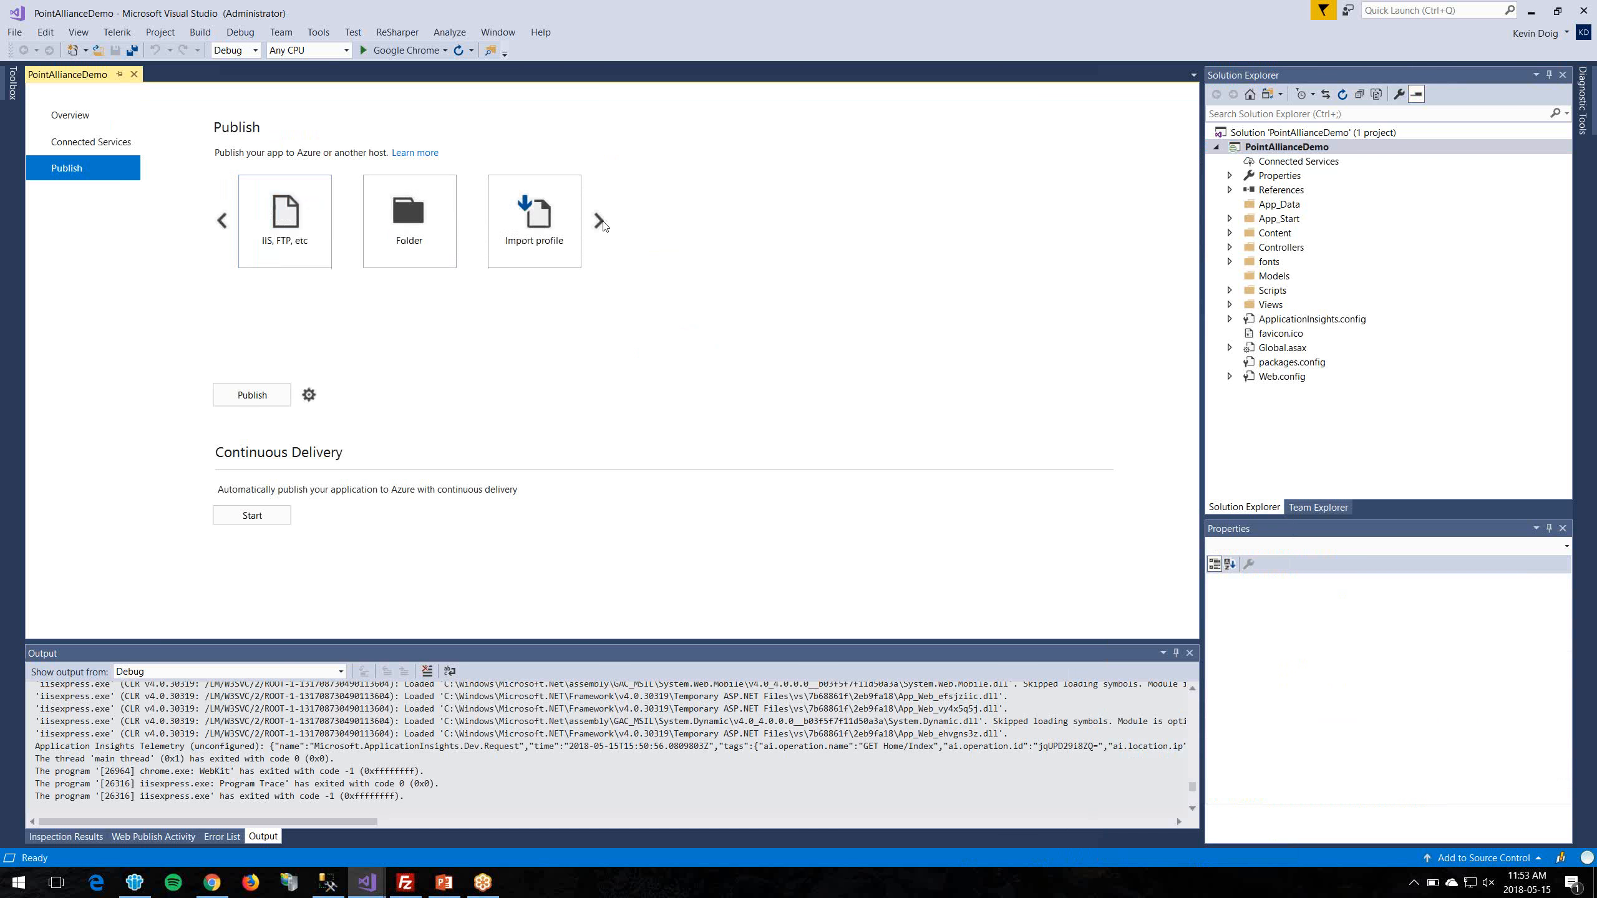
left_click(531, 219)
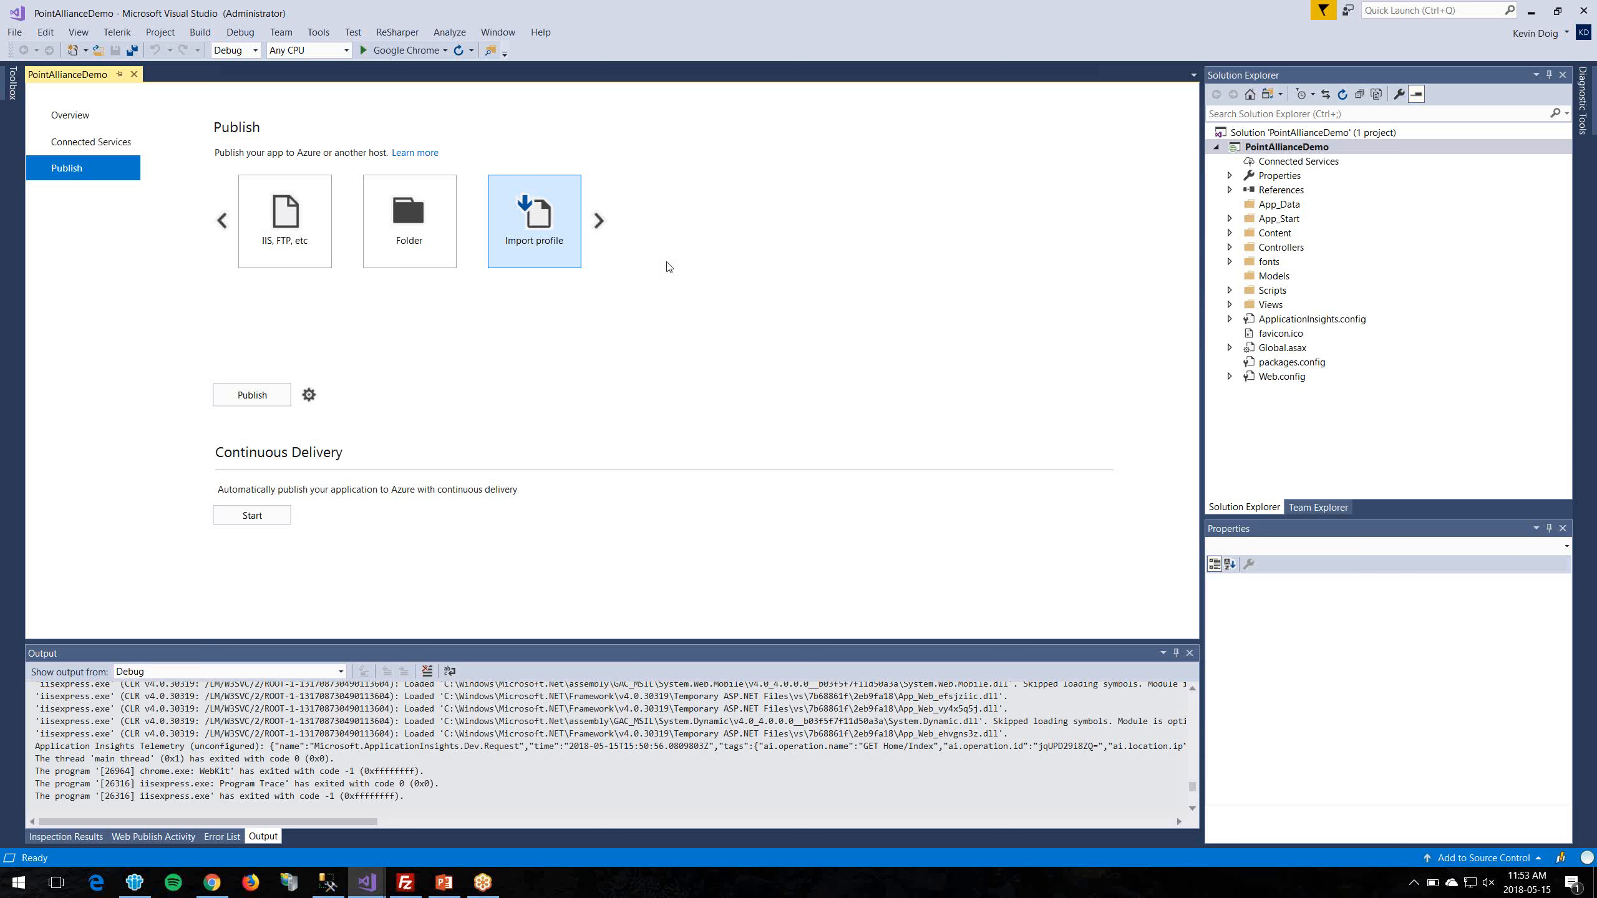
left_click(258, 395)
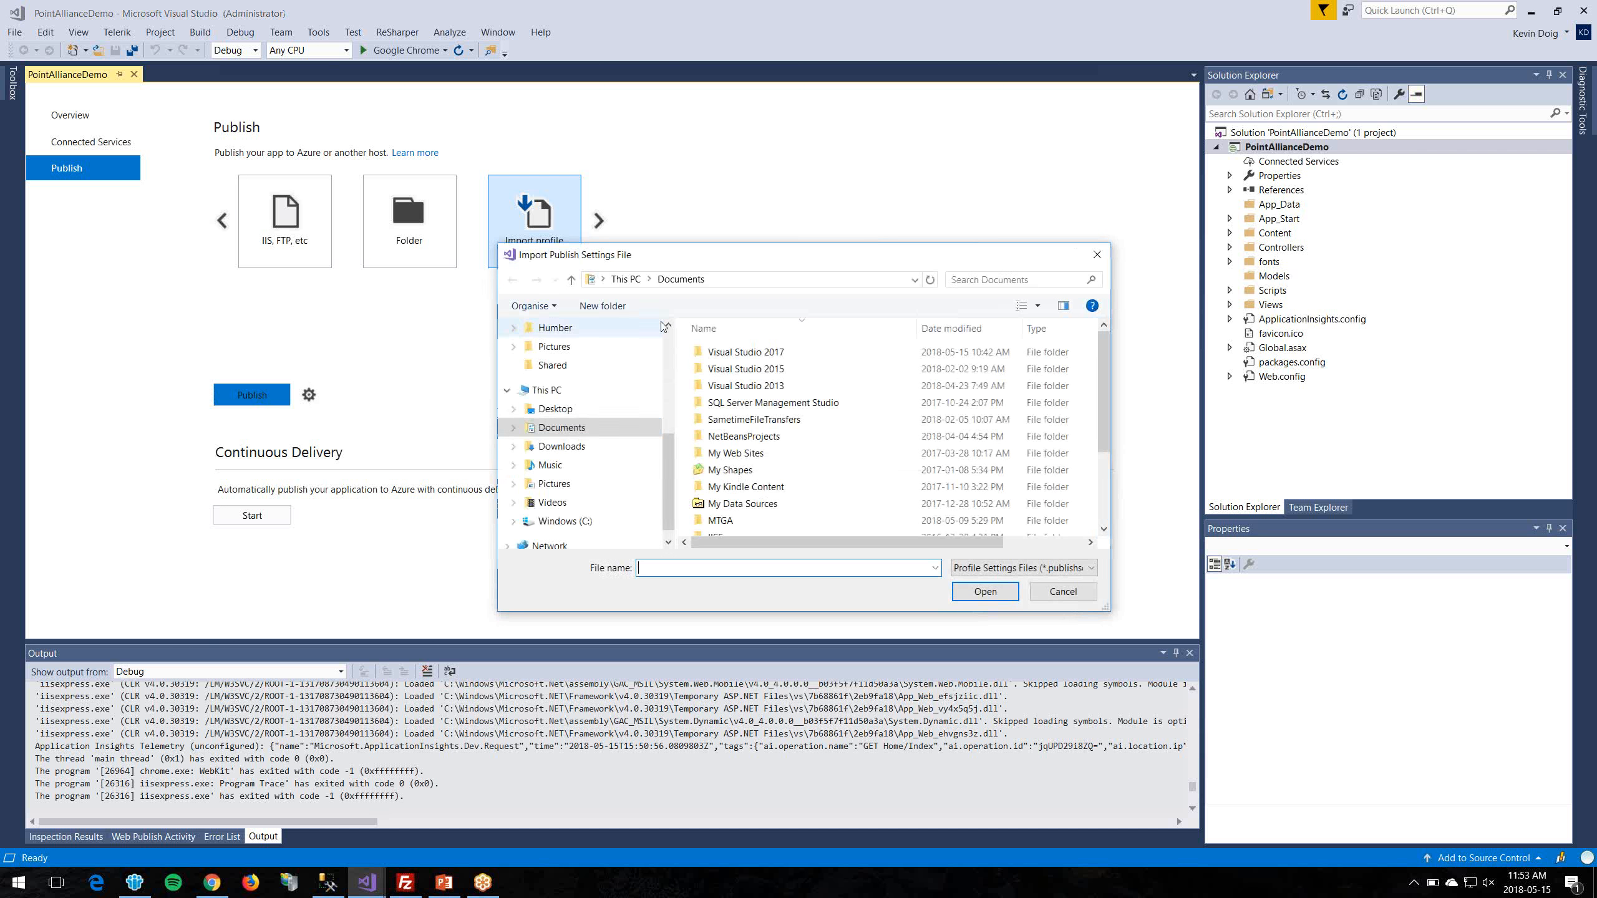
left_click(561, 447)
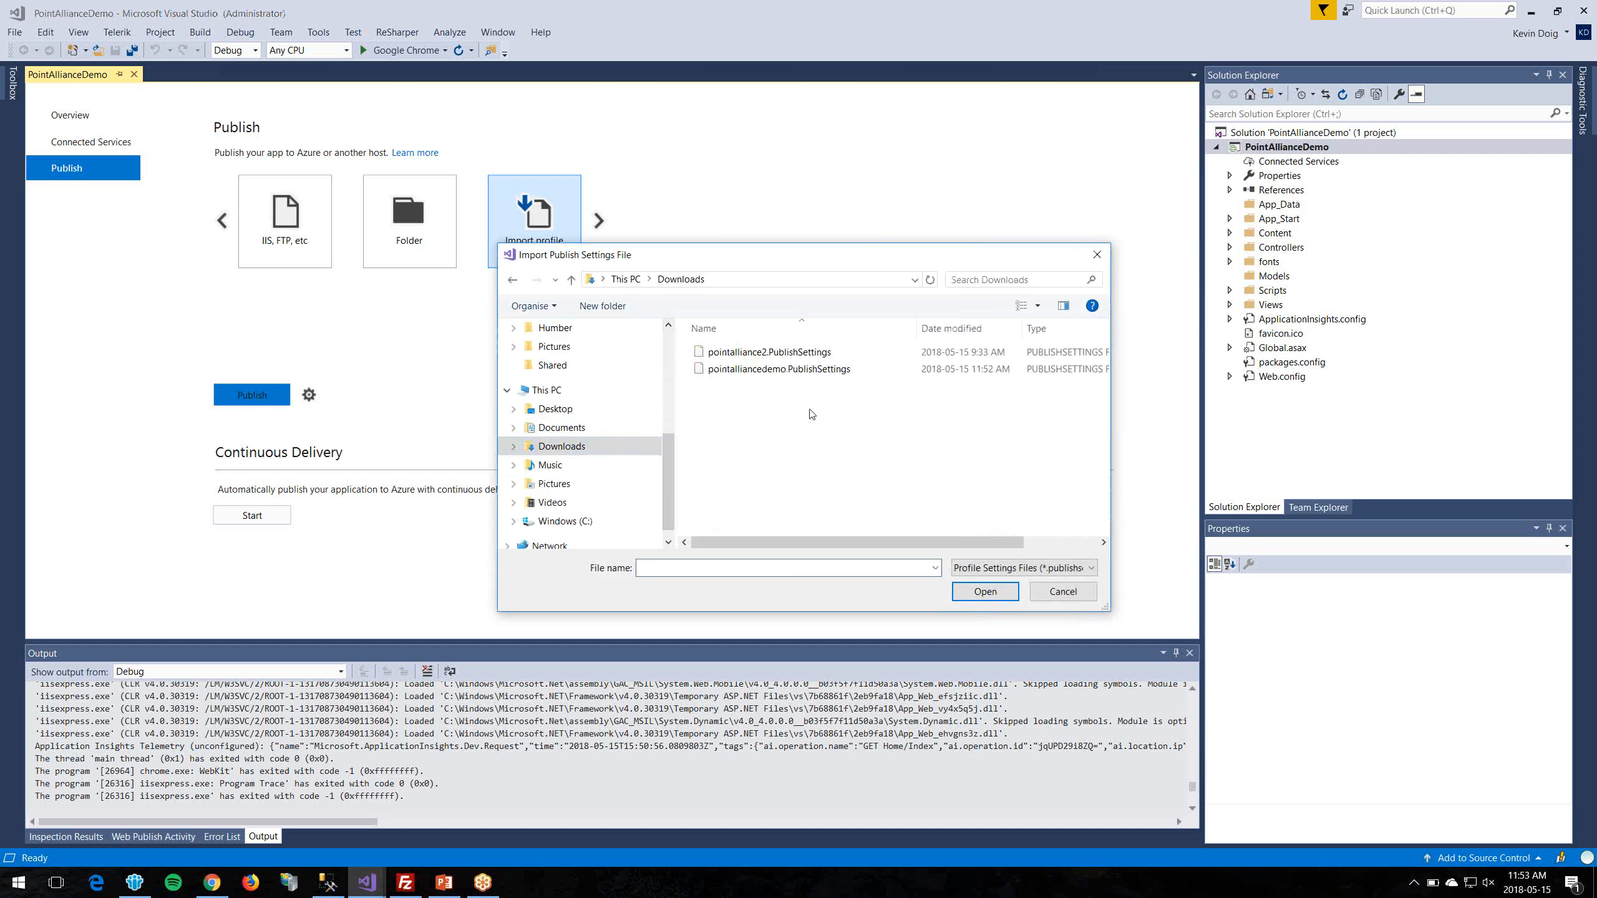
left_click(934, 377)
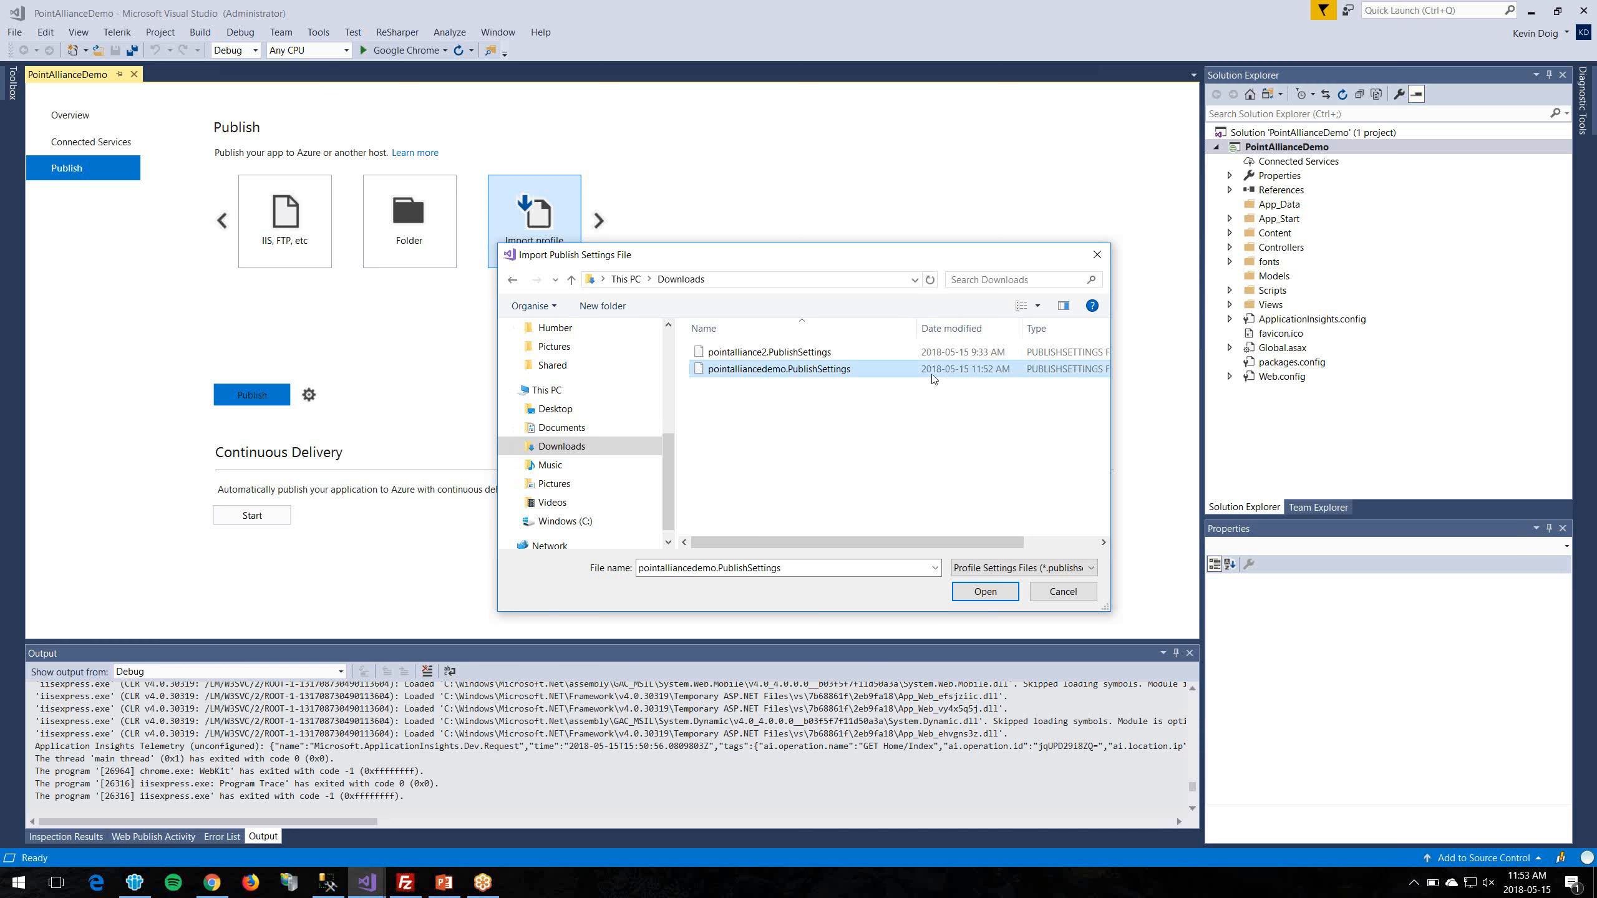
double_click(773, 372)
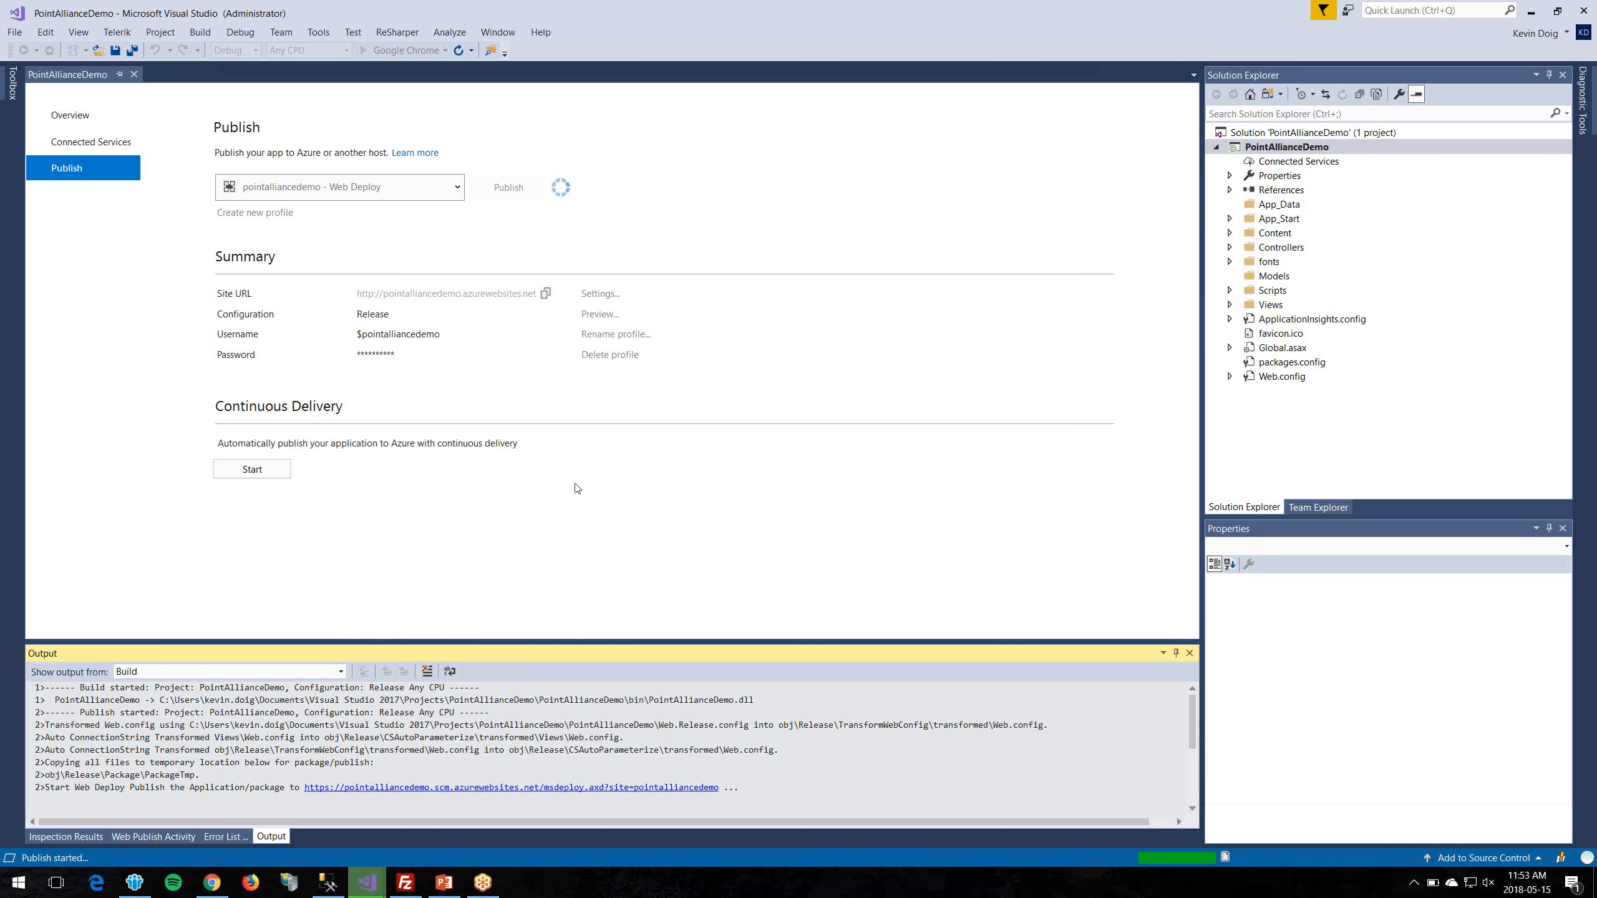
left_click(280, 470)
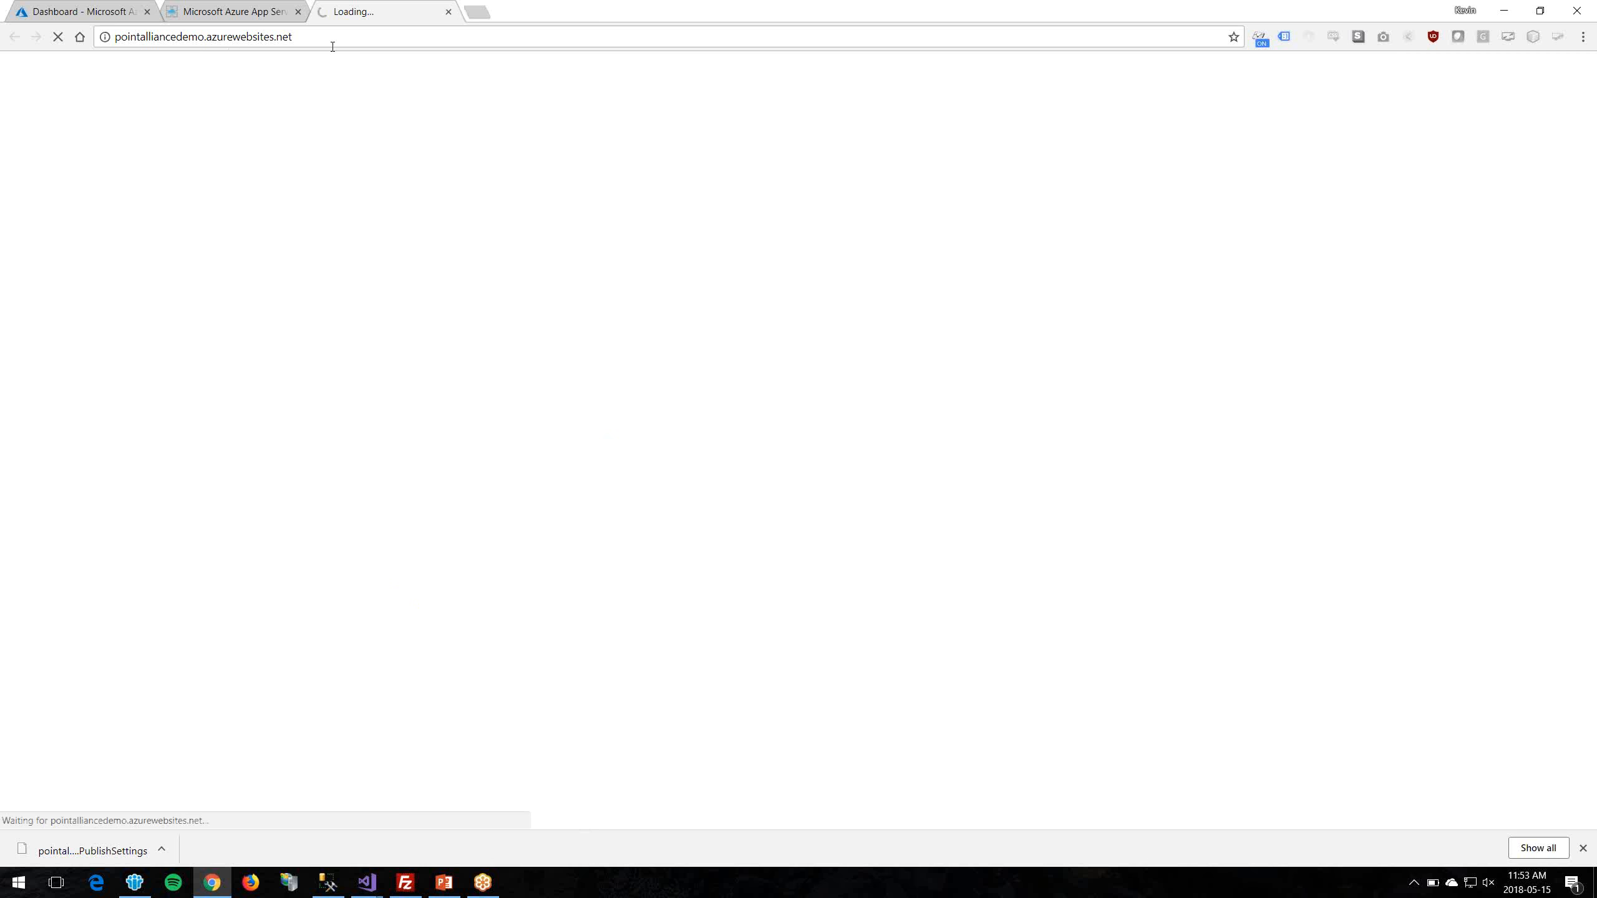
Step: Let pointalliancedemo.azurewebsites.net load the published ASP.NET home page, then go back to the Azure portal tab
left_click(295, 36)
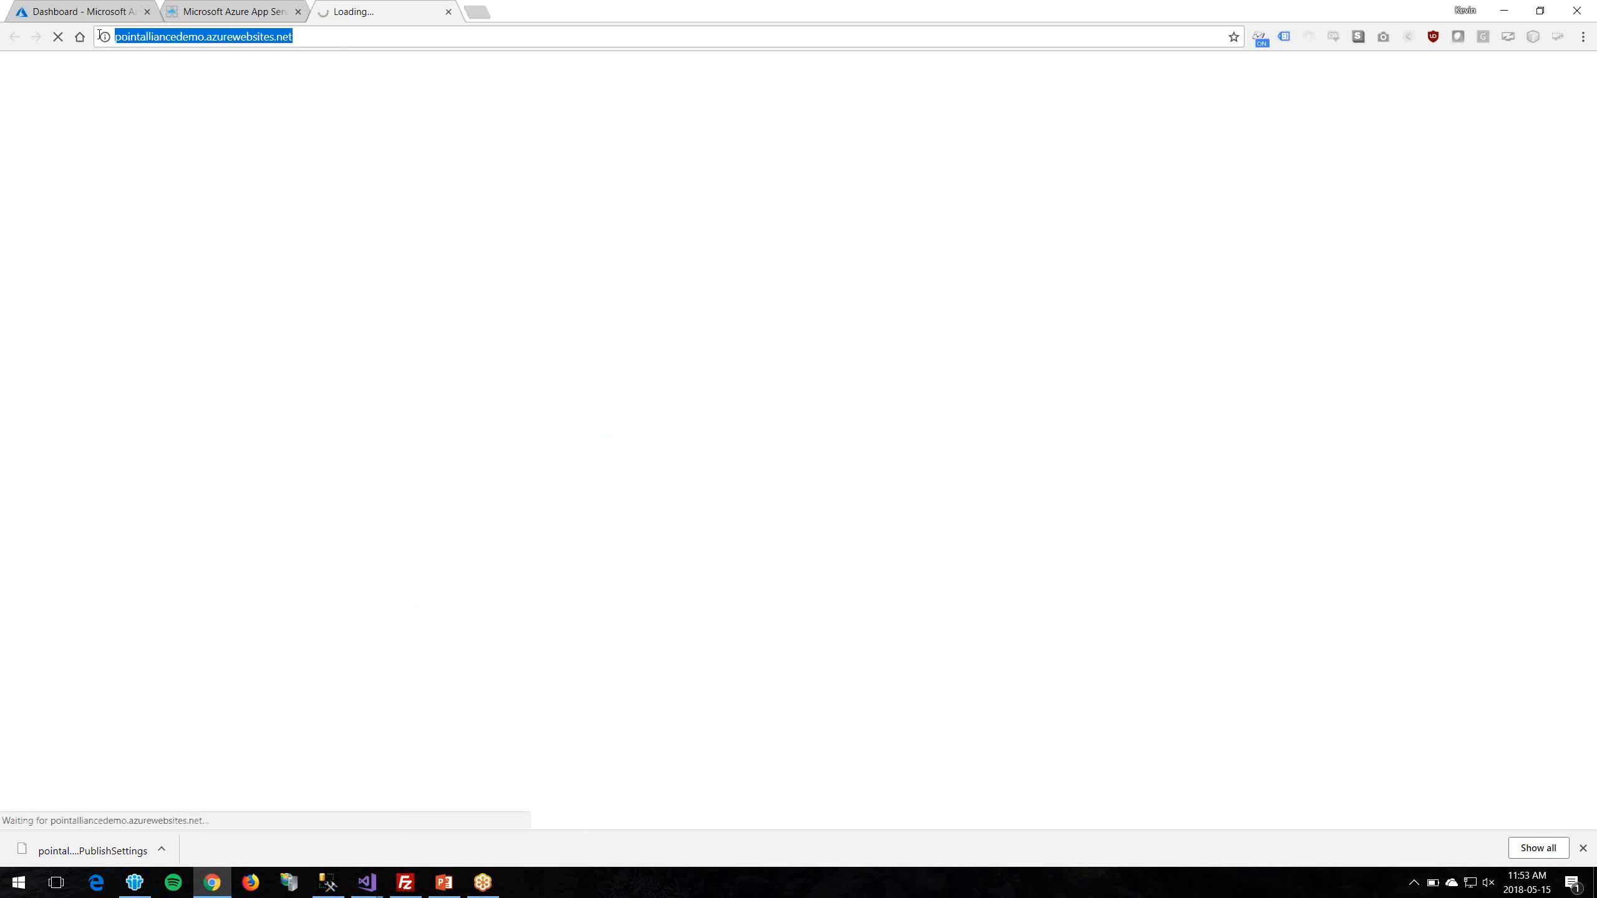
left_click(384, 30)
key("Return")
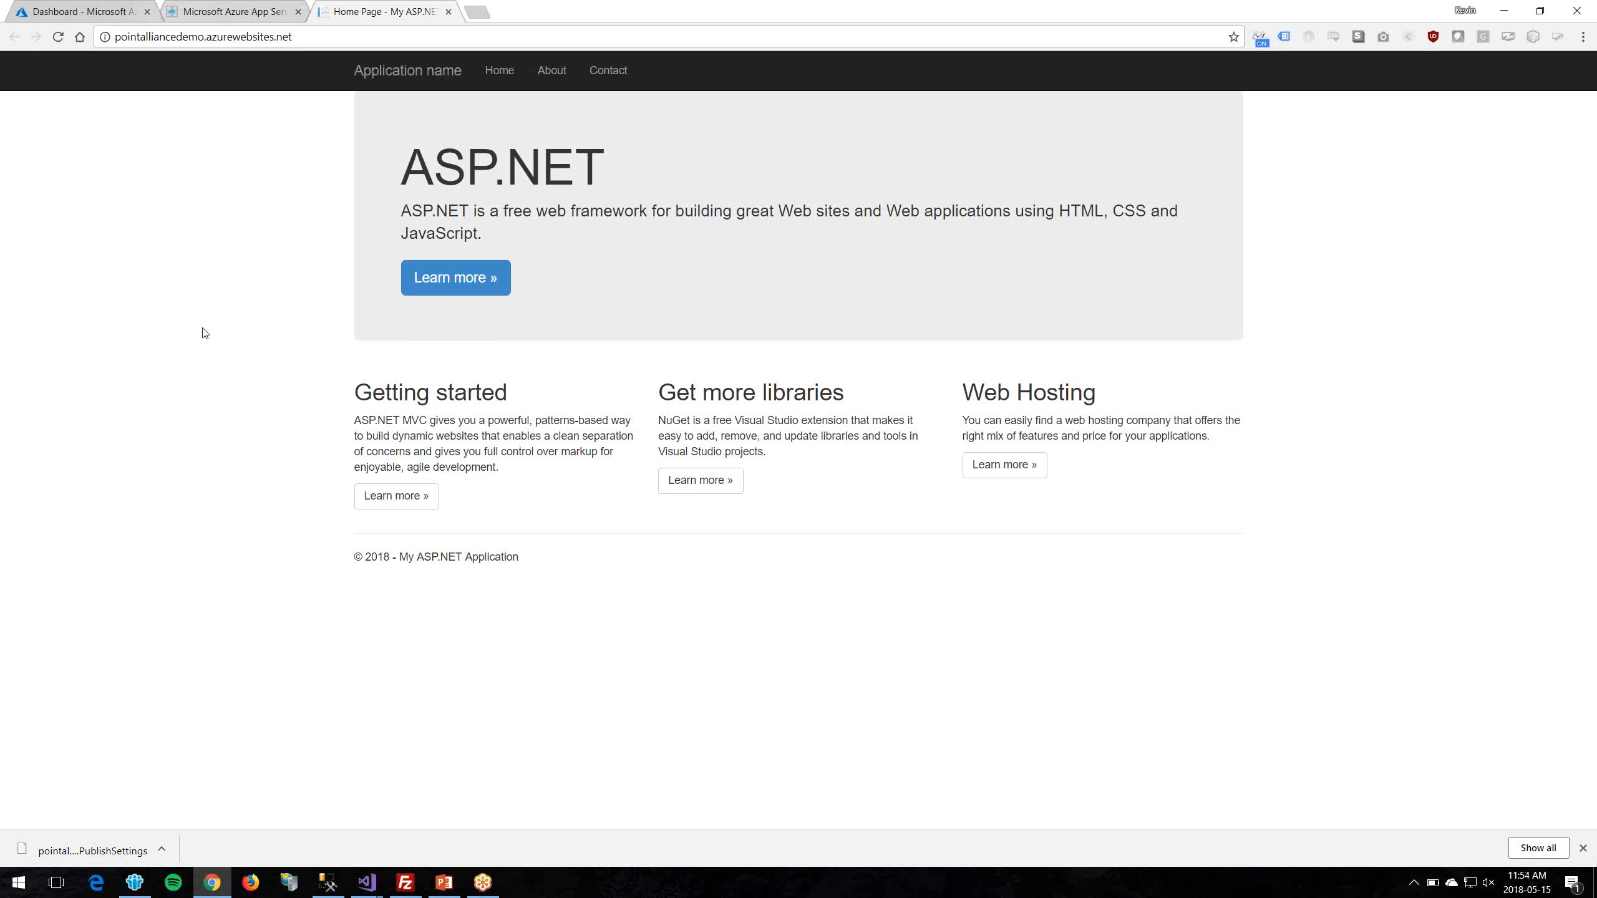
left_click(102, 8)
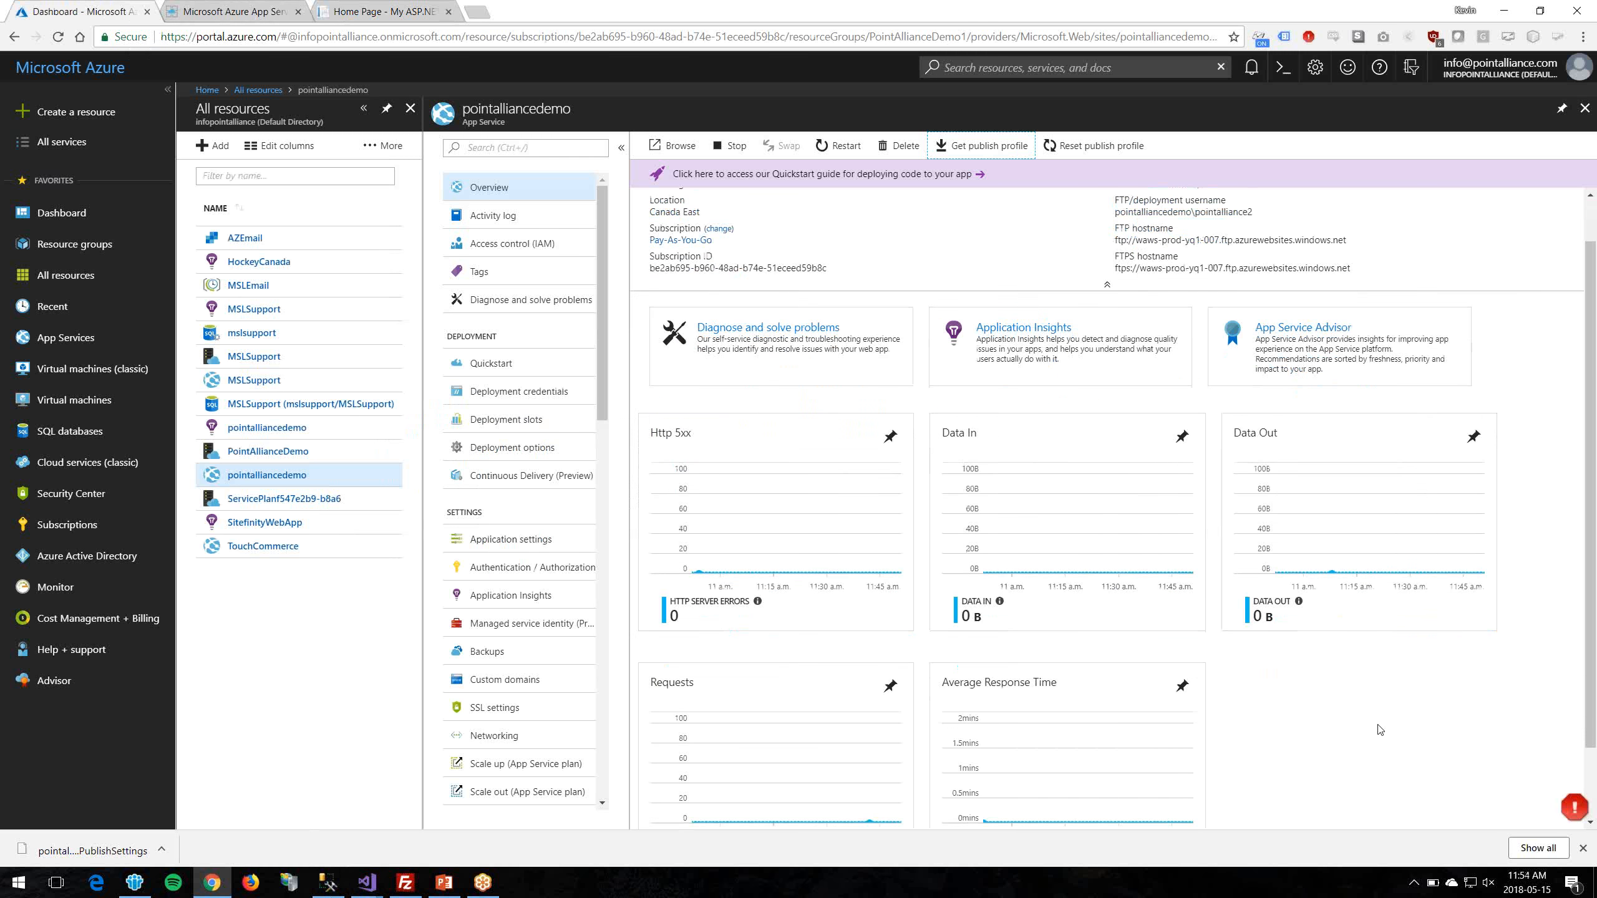
Step: Refresh the App Service overview and check the charts show 2 requests and 3.01 kB data in
left_click(527, 217)
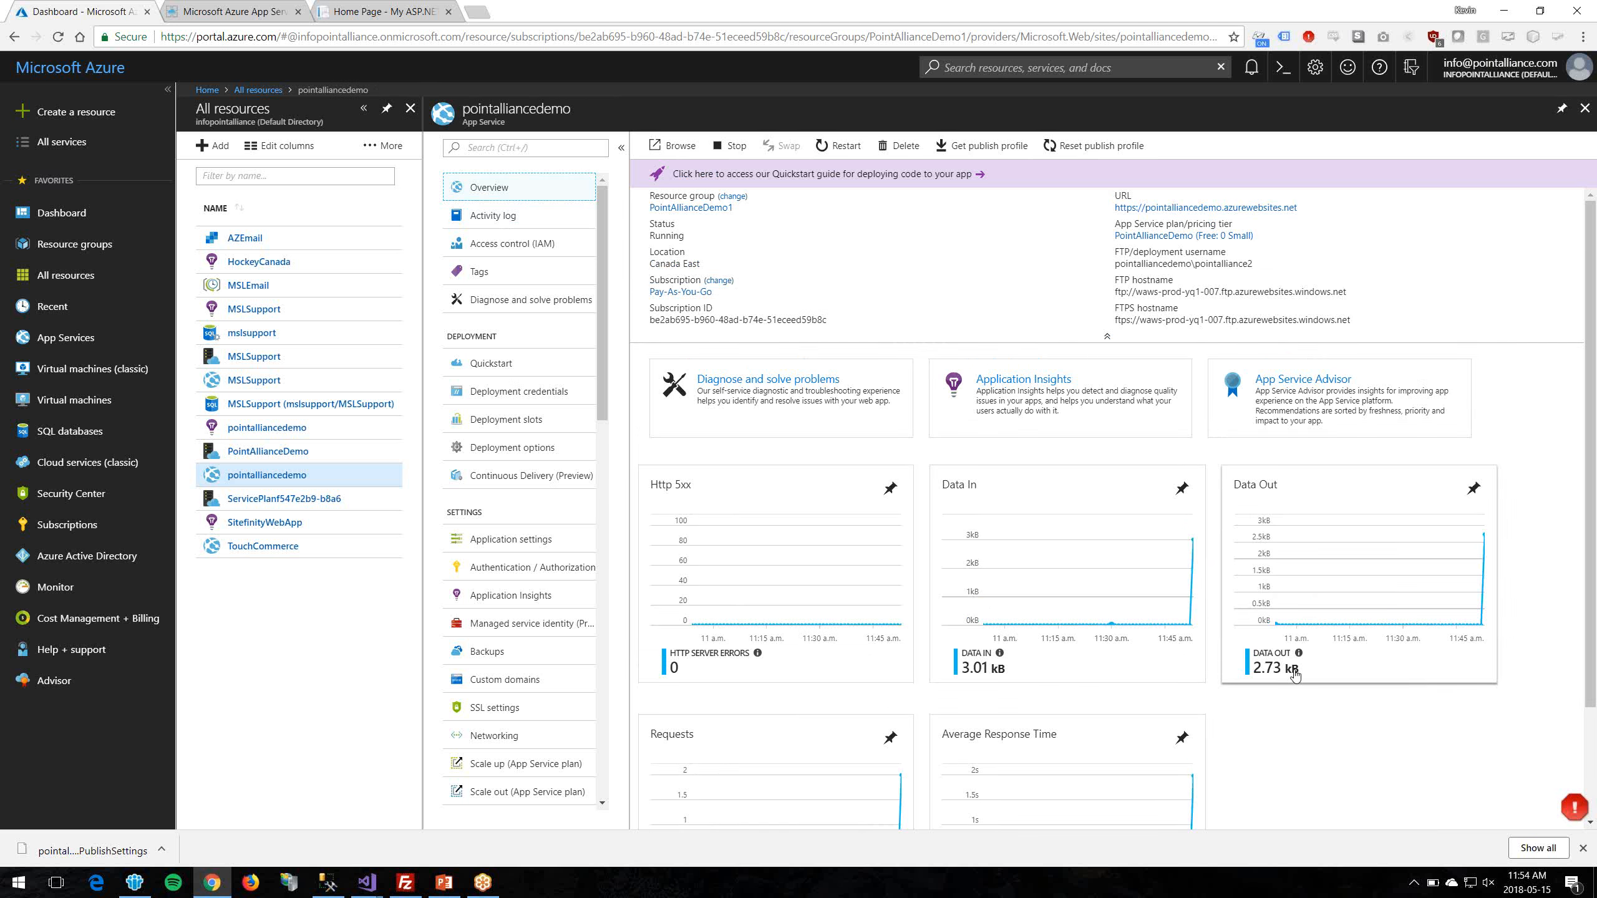
scroll(1333, 698, "down", 2)
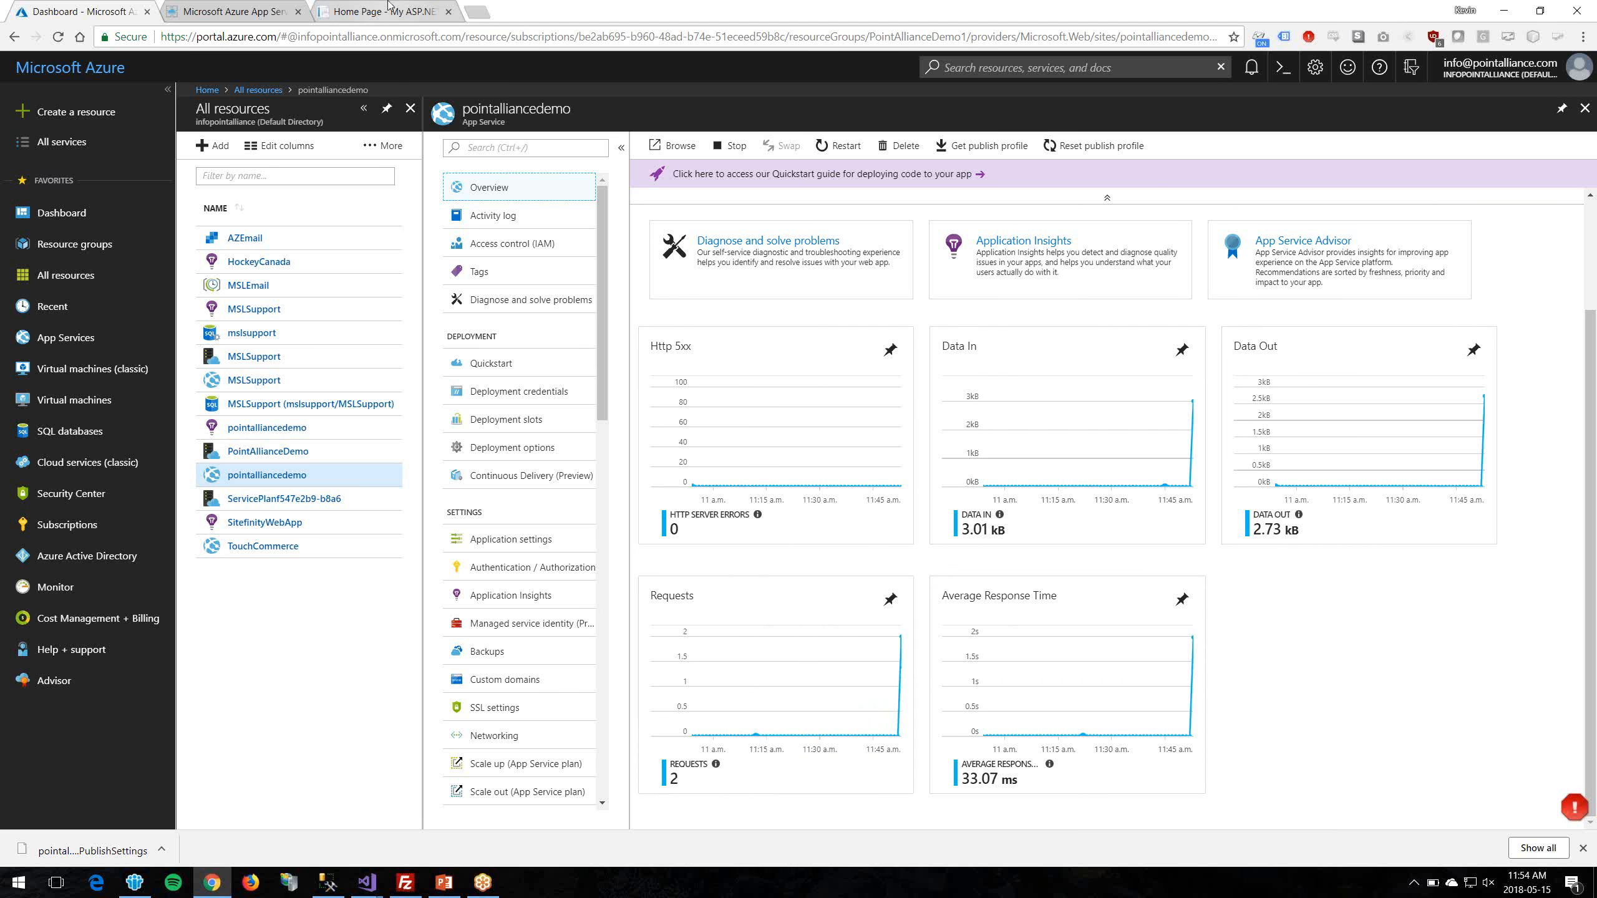
left_click(1431, 768)
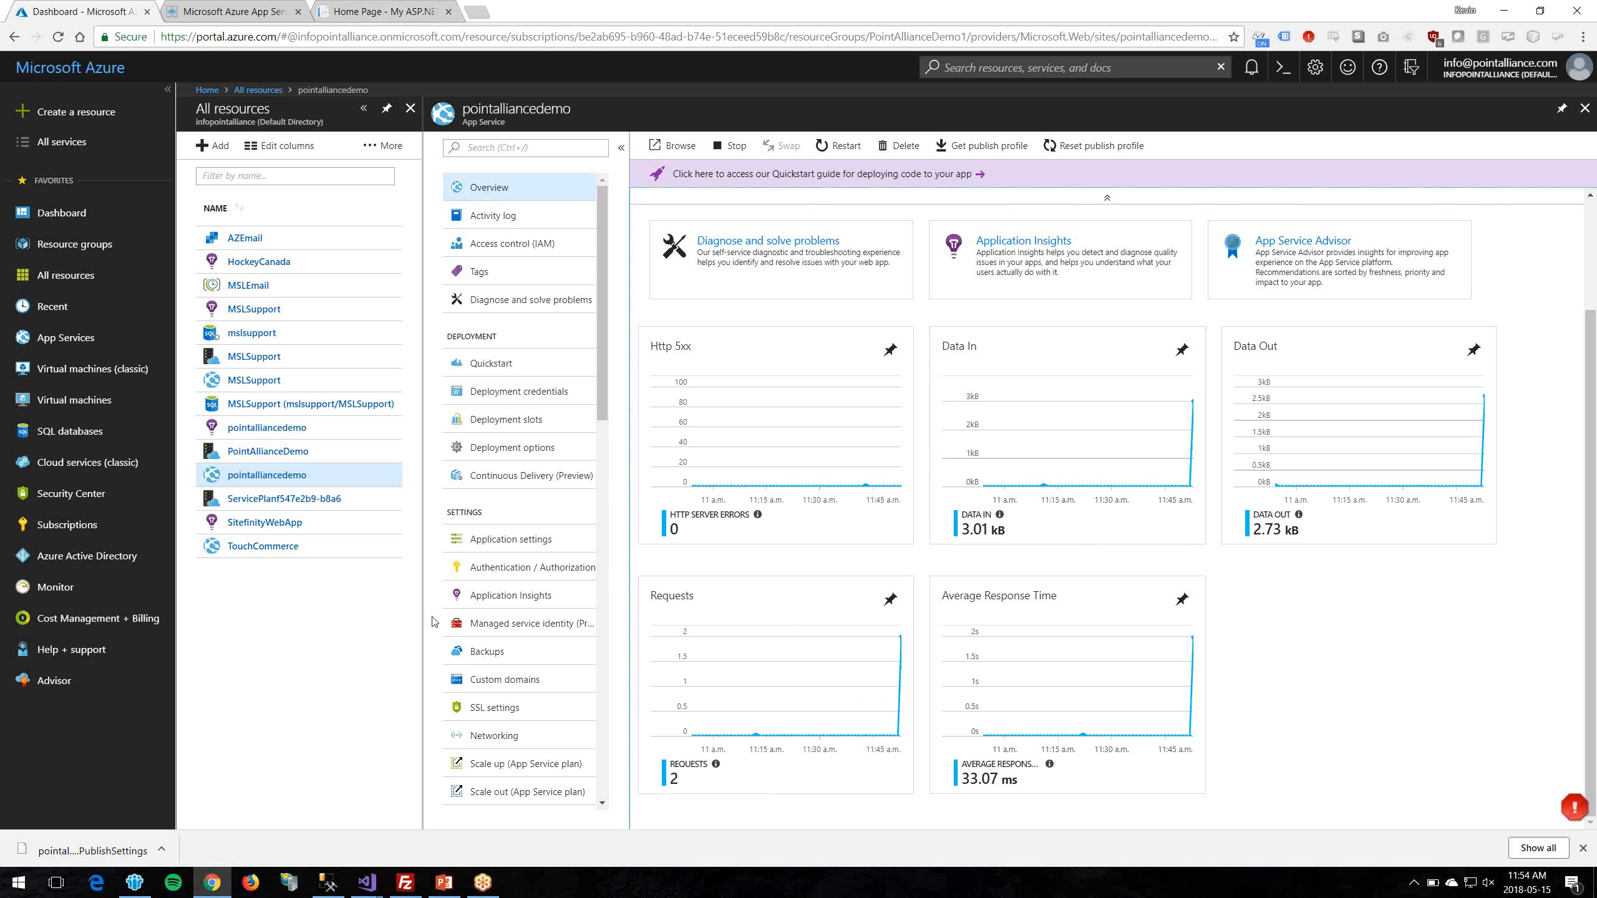
Step: Bring the PointAllianceDemo Visual Studio window forward and open the project's context menu
mouse_move(363, 894)
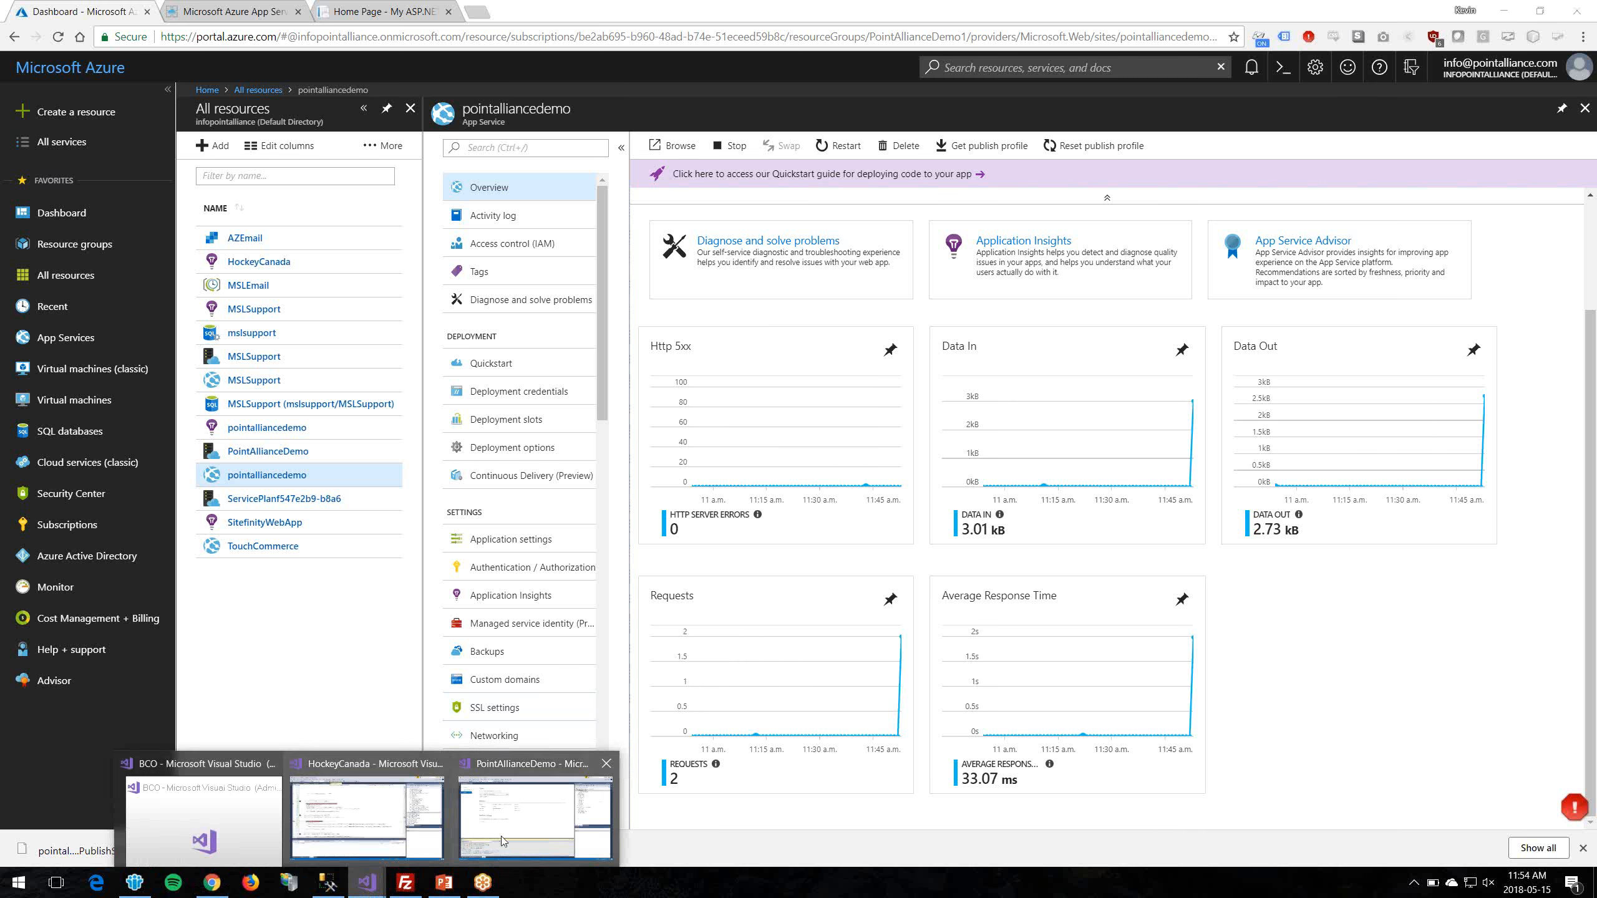
left_click(523, 831)
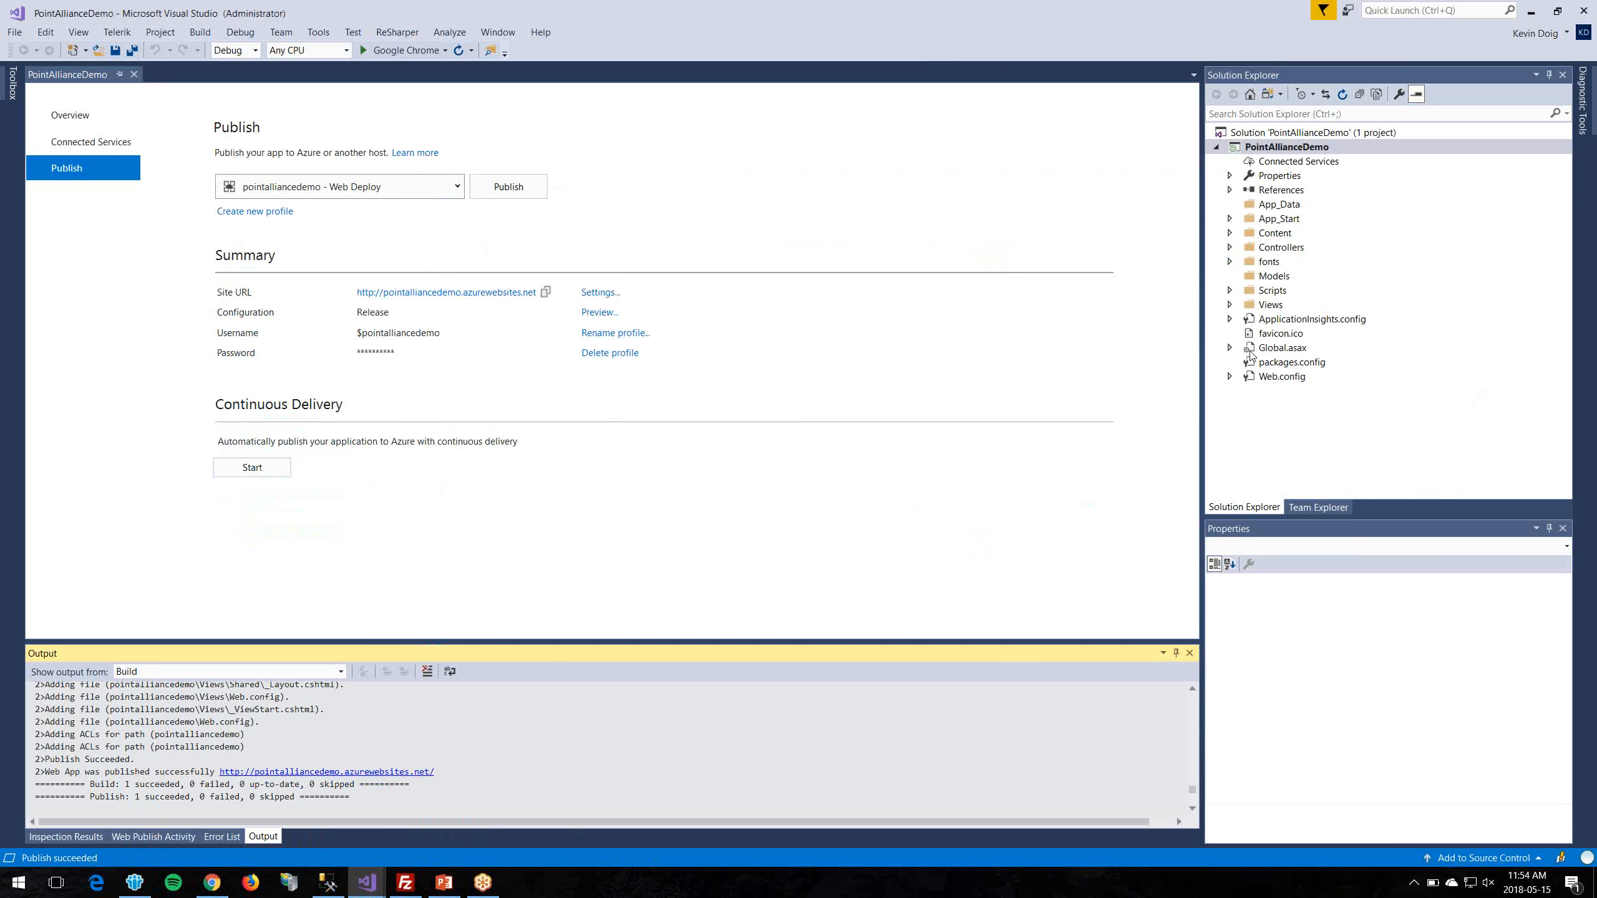
right_click(1363, 146)
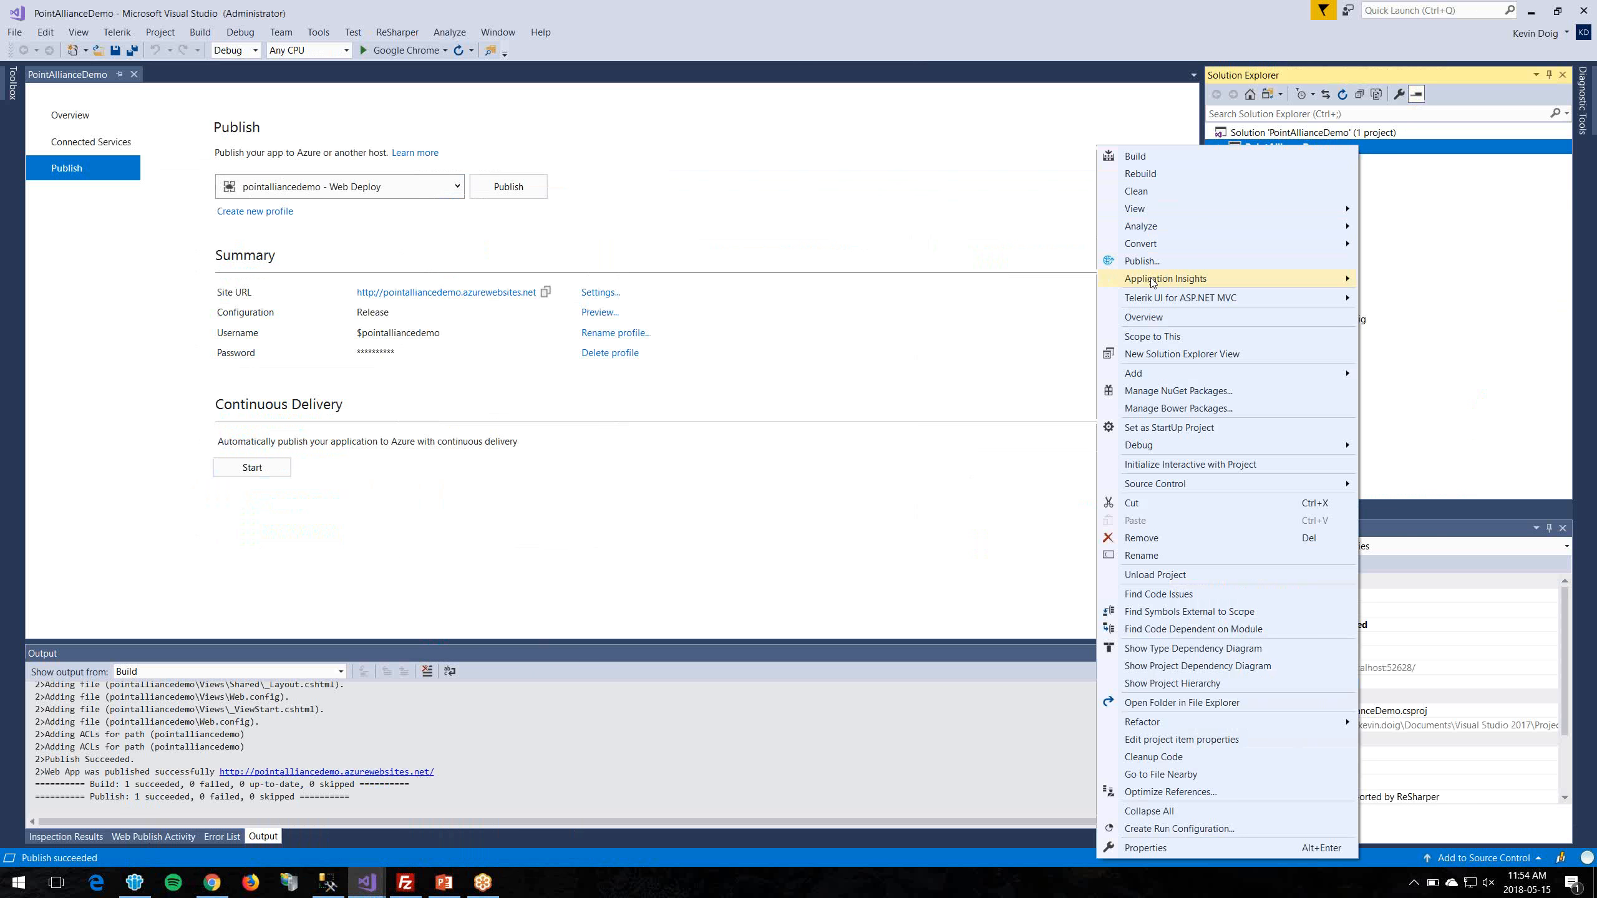
Step: Configure Application Insights, update its SDK to 2.4.1, and start the free registration
mouse_move(1153, 283)
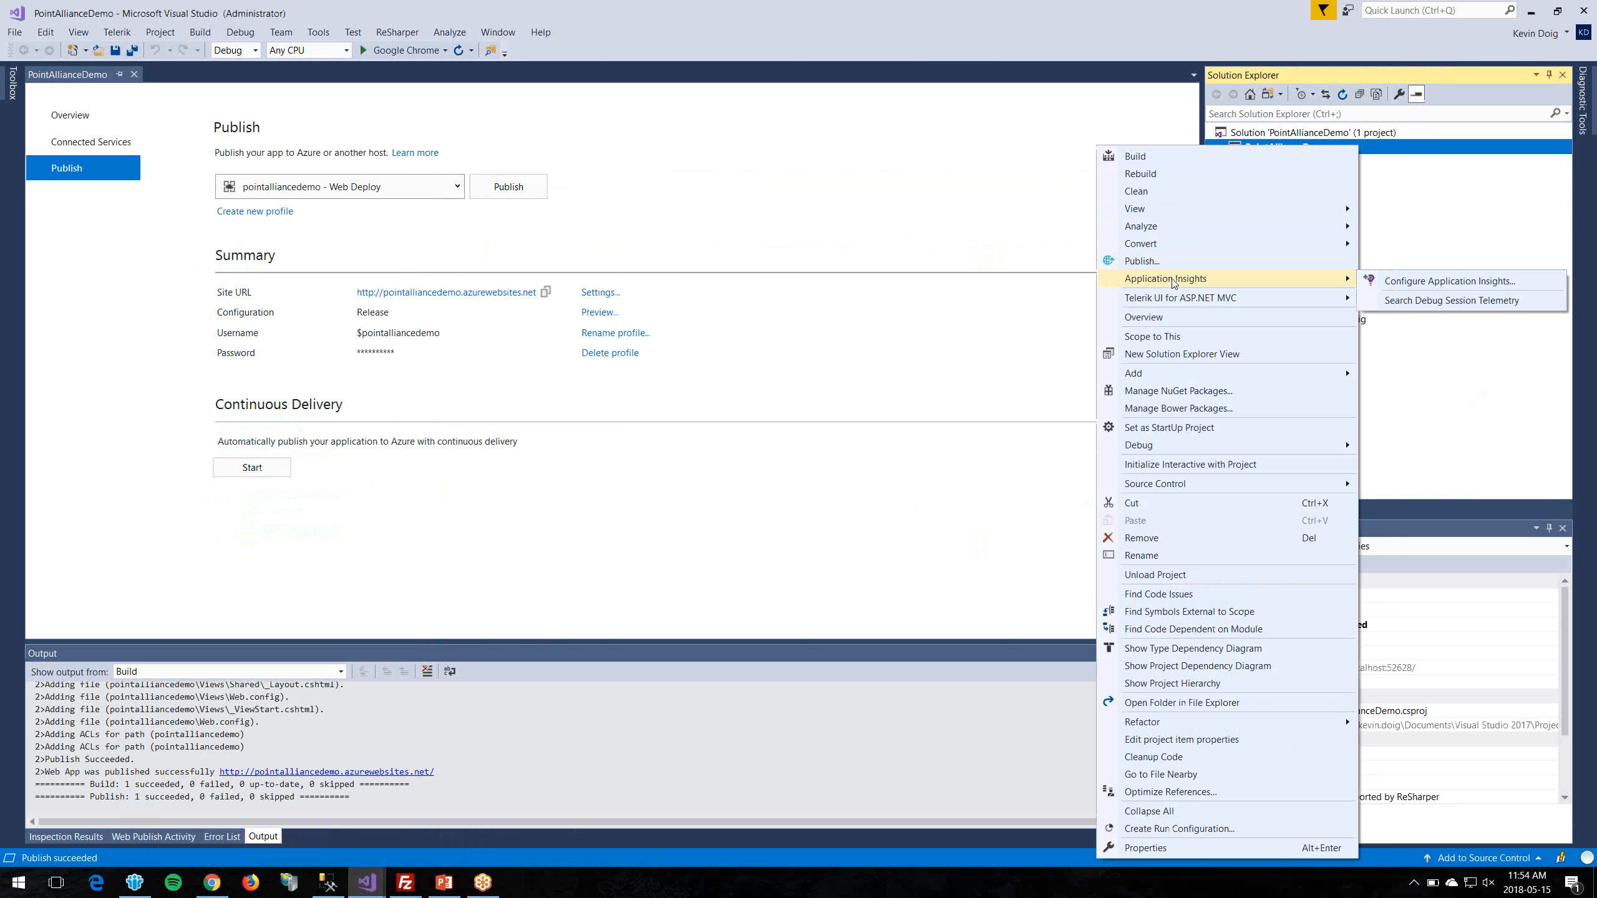
left_click(1449, 281)
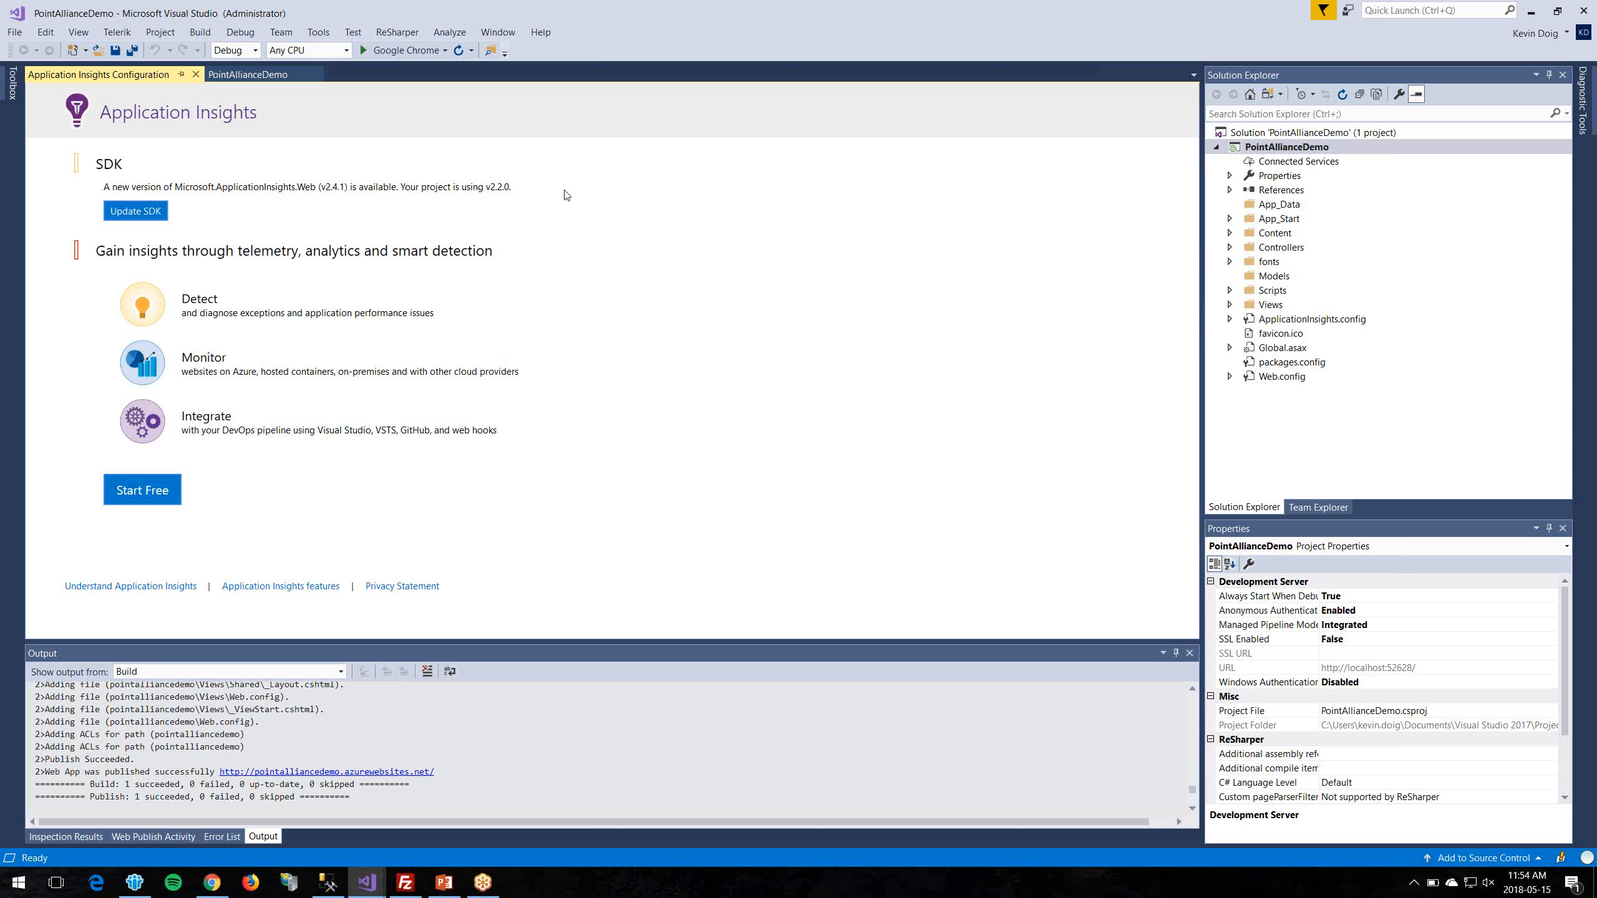
left_click(162, 212)
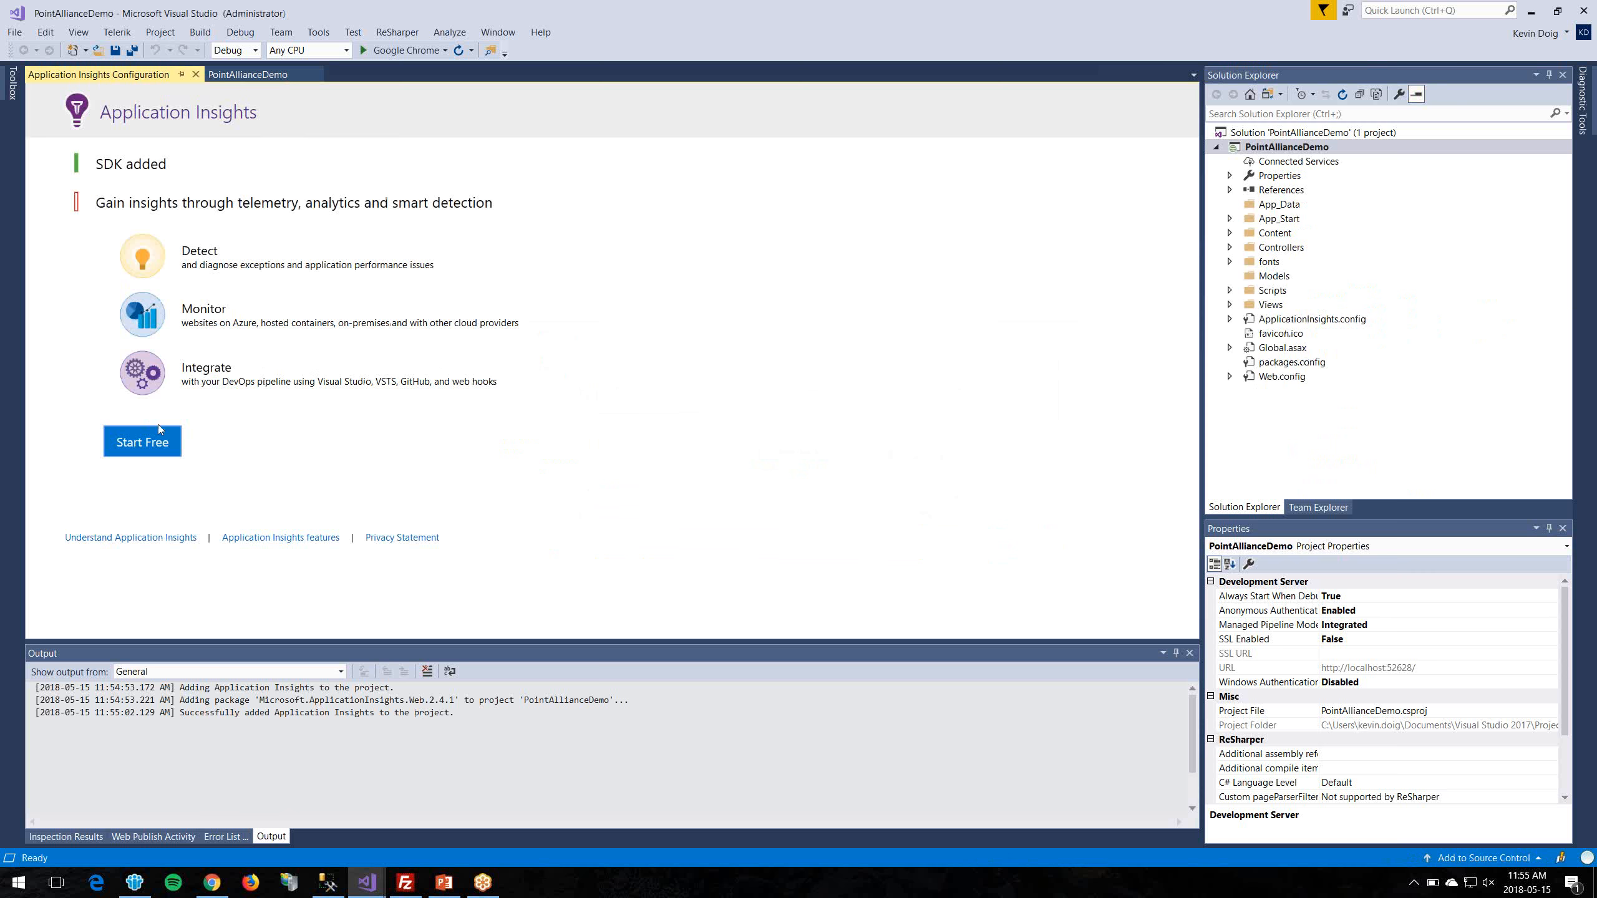
left_click(154, 445)
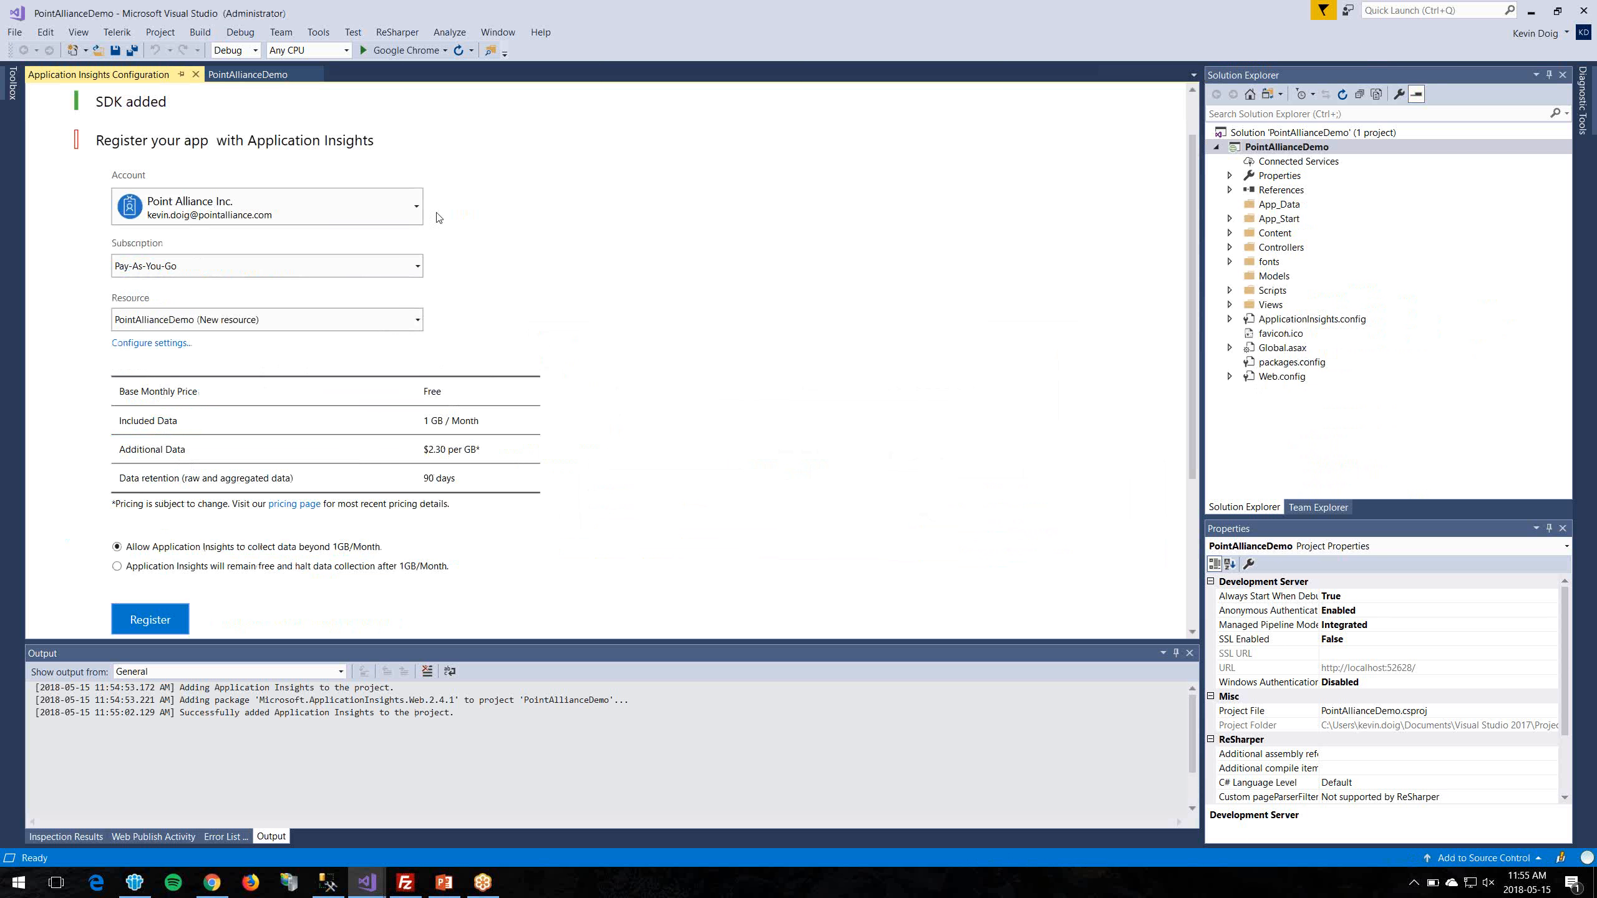
Step: Register with the company Microsoft account, Pay-As-You-Go subscription and existing pointalliancedemo resource
left_click(263, 212)
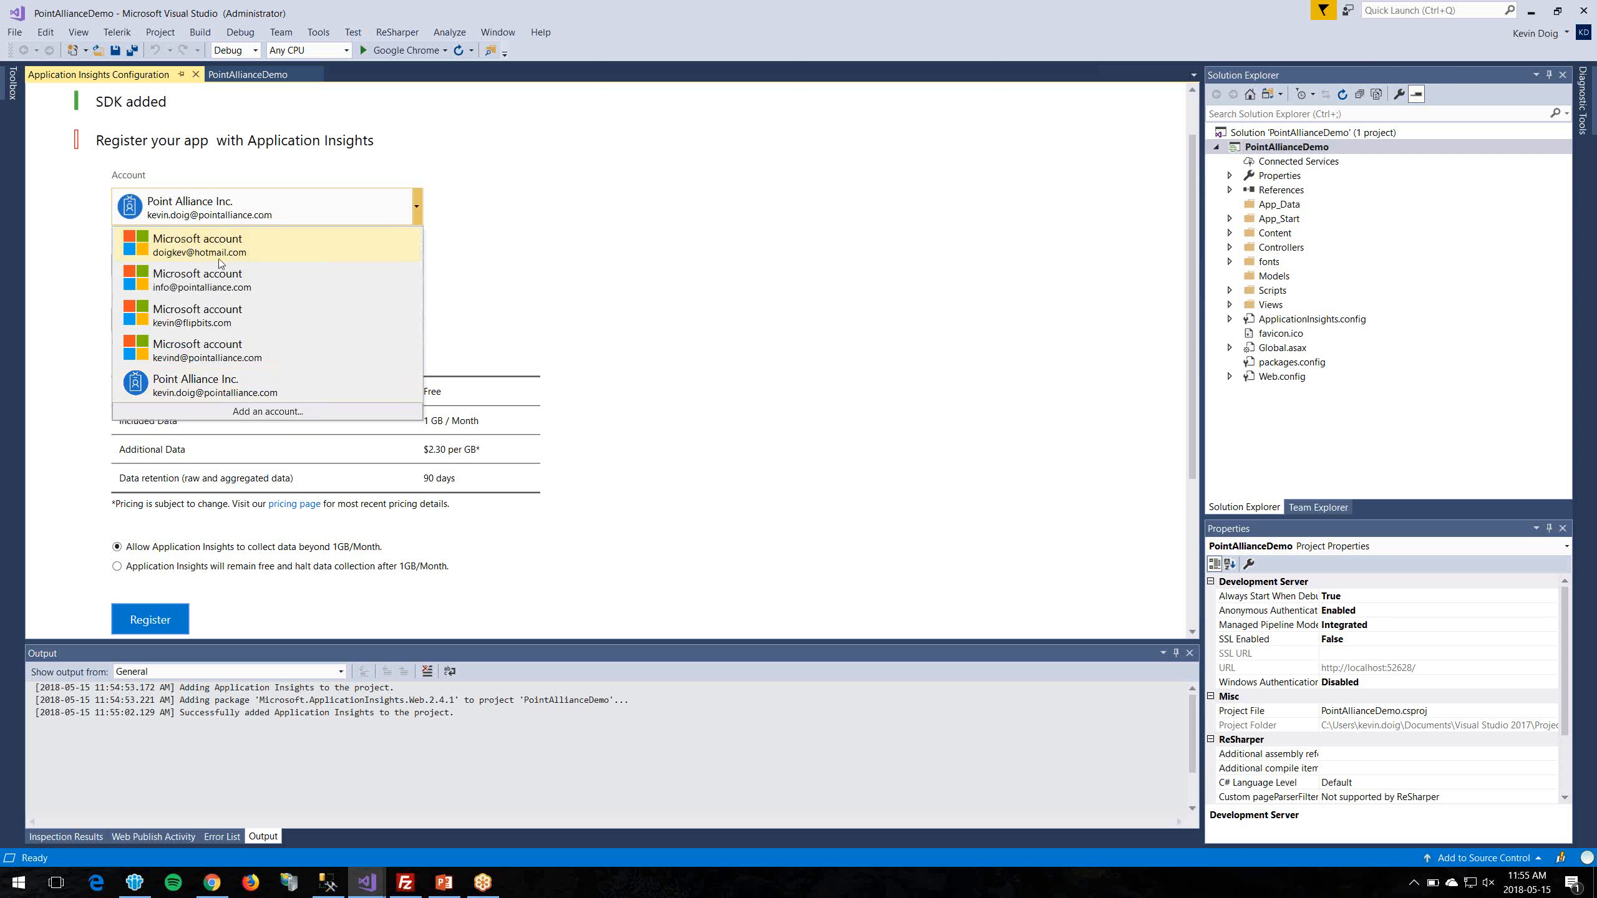
left_click(219, 291)
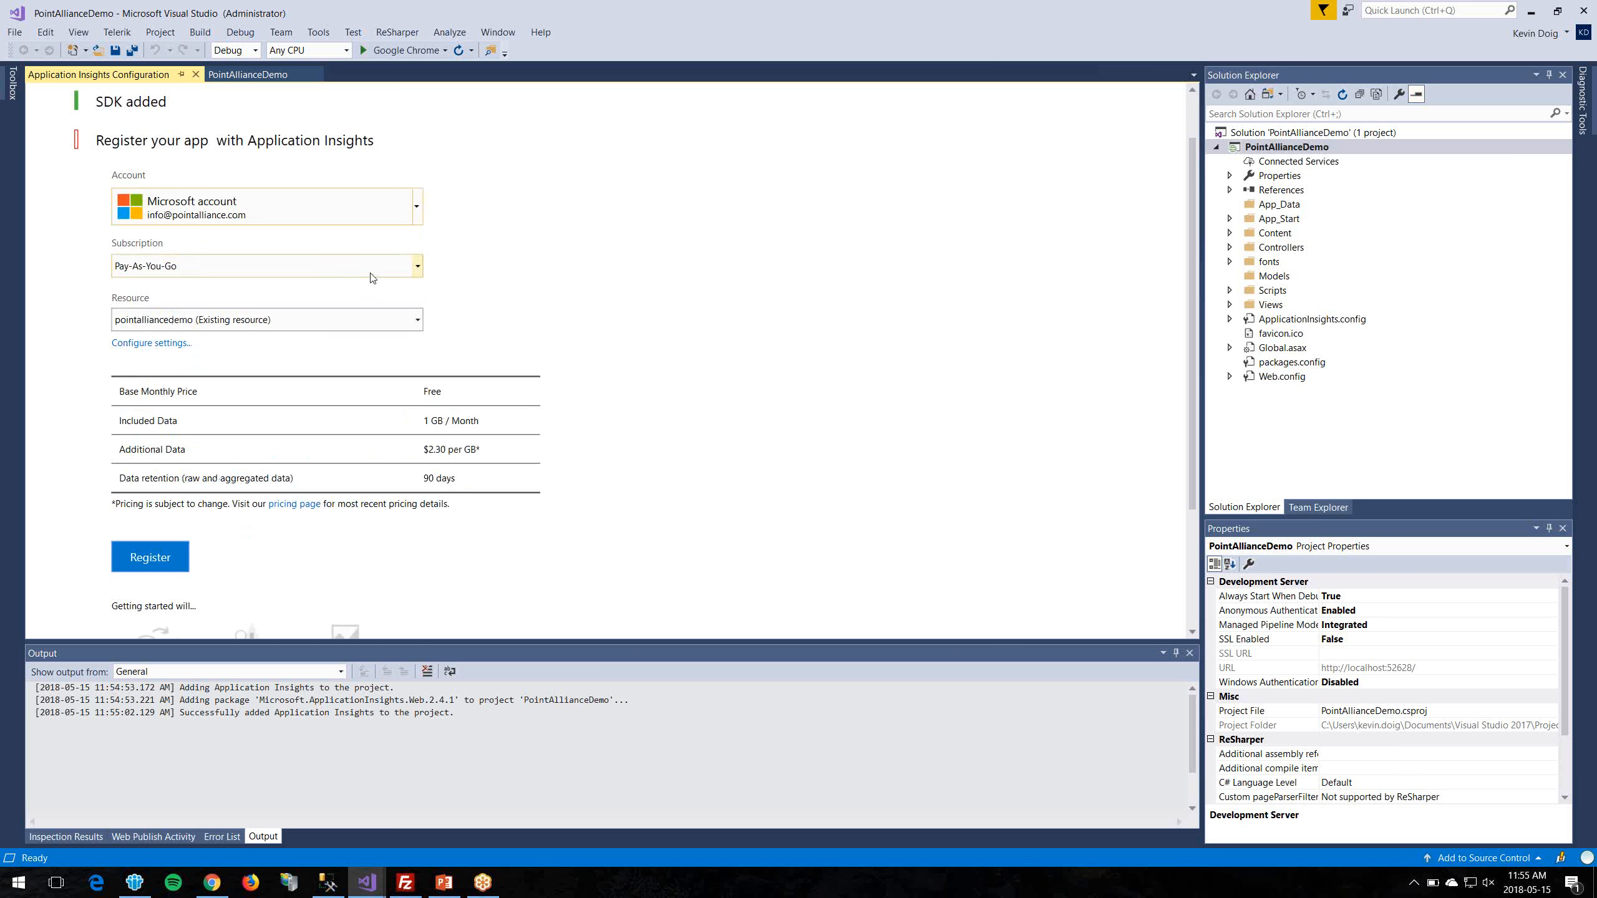
left_click(283, 276)
left_click(317, 289)
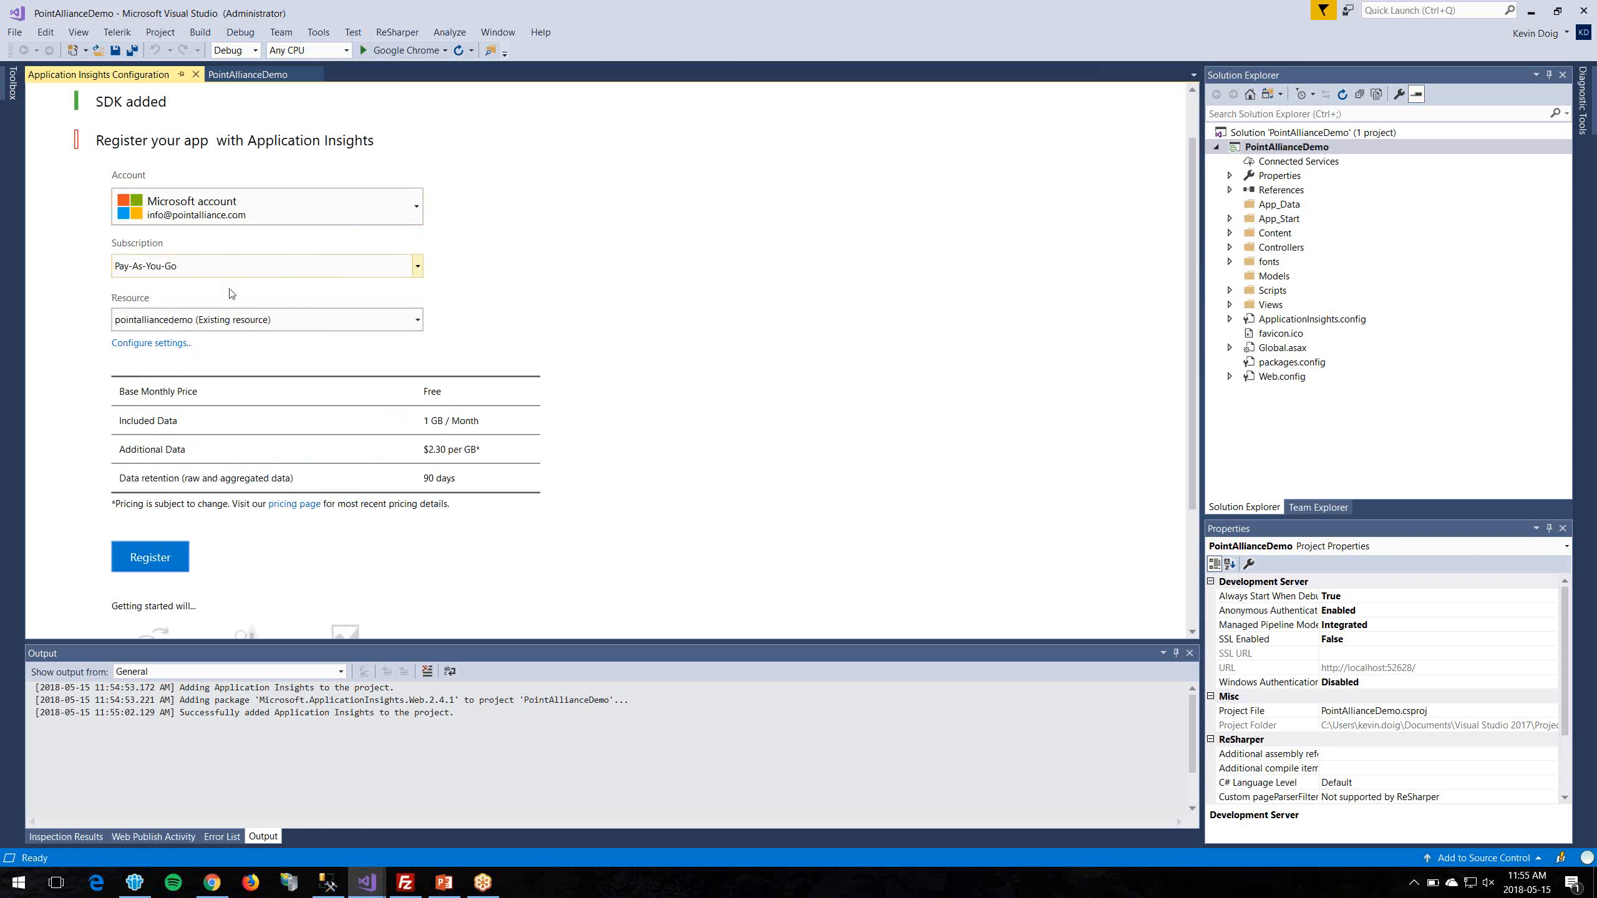
left_click(237, 329)
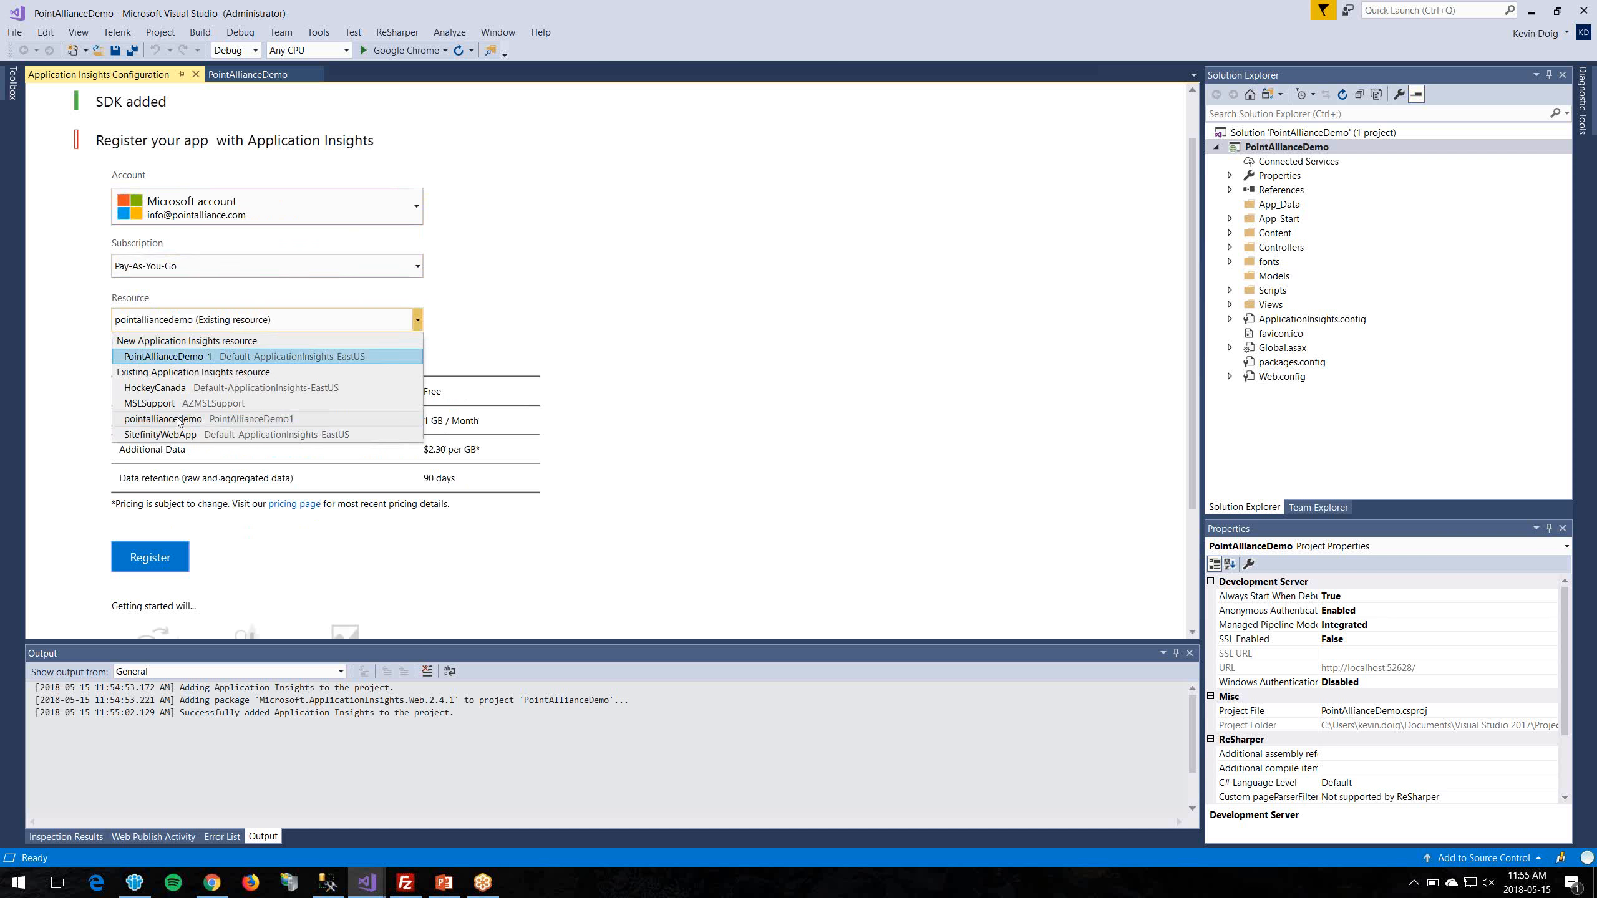
left_click(239, 415)
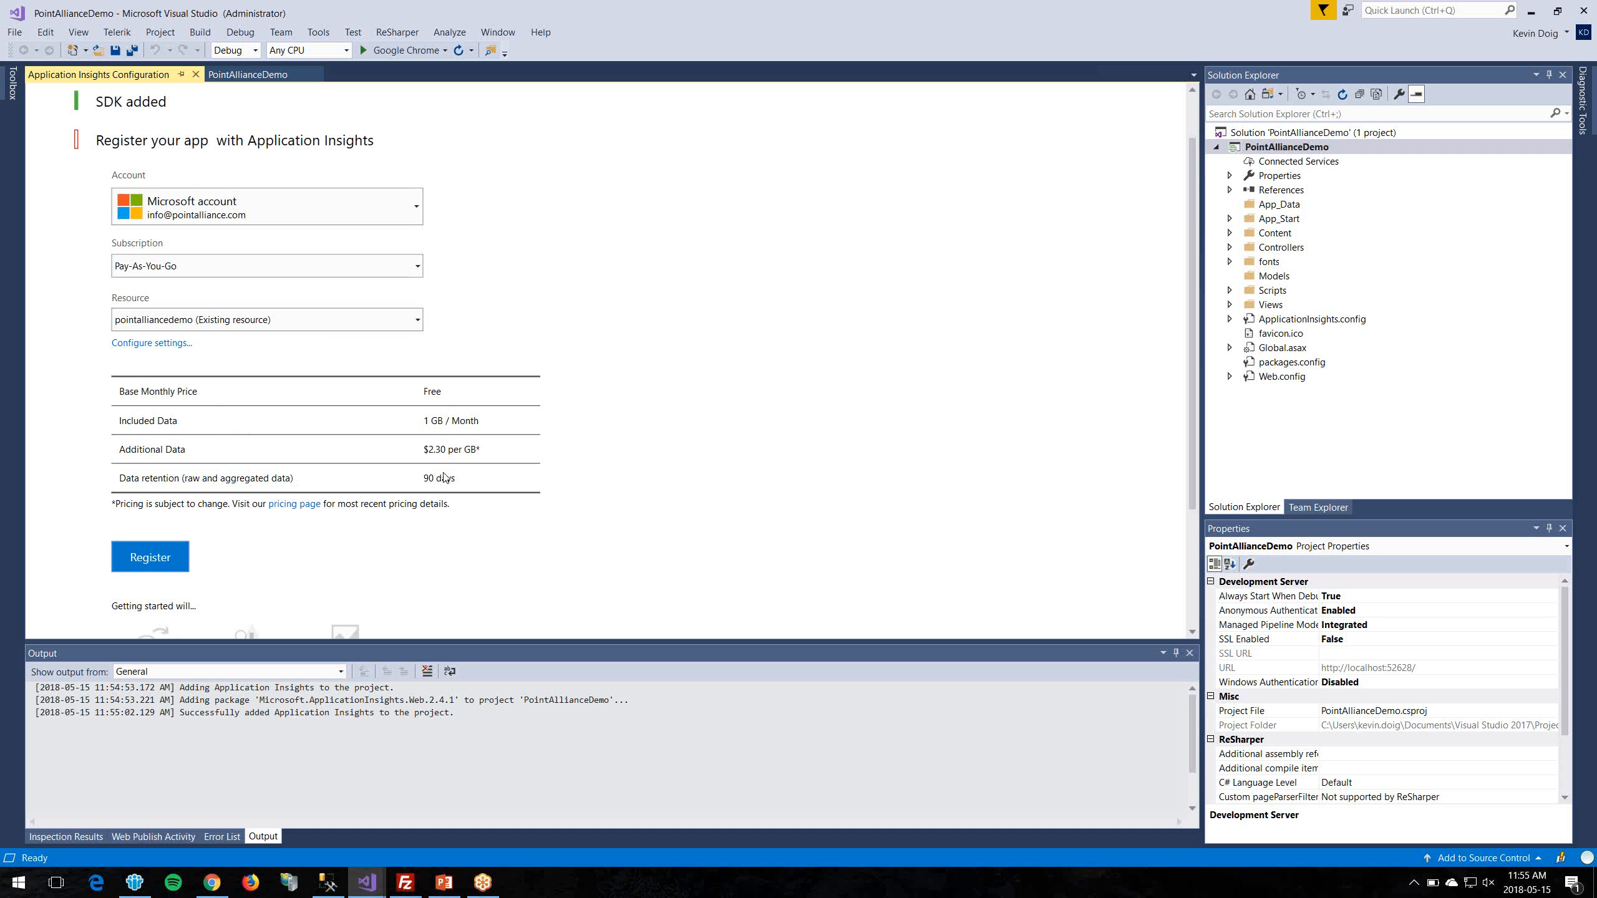
scroll(740, 526, "down", 3)
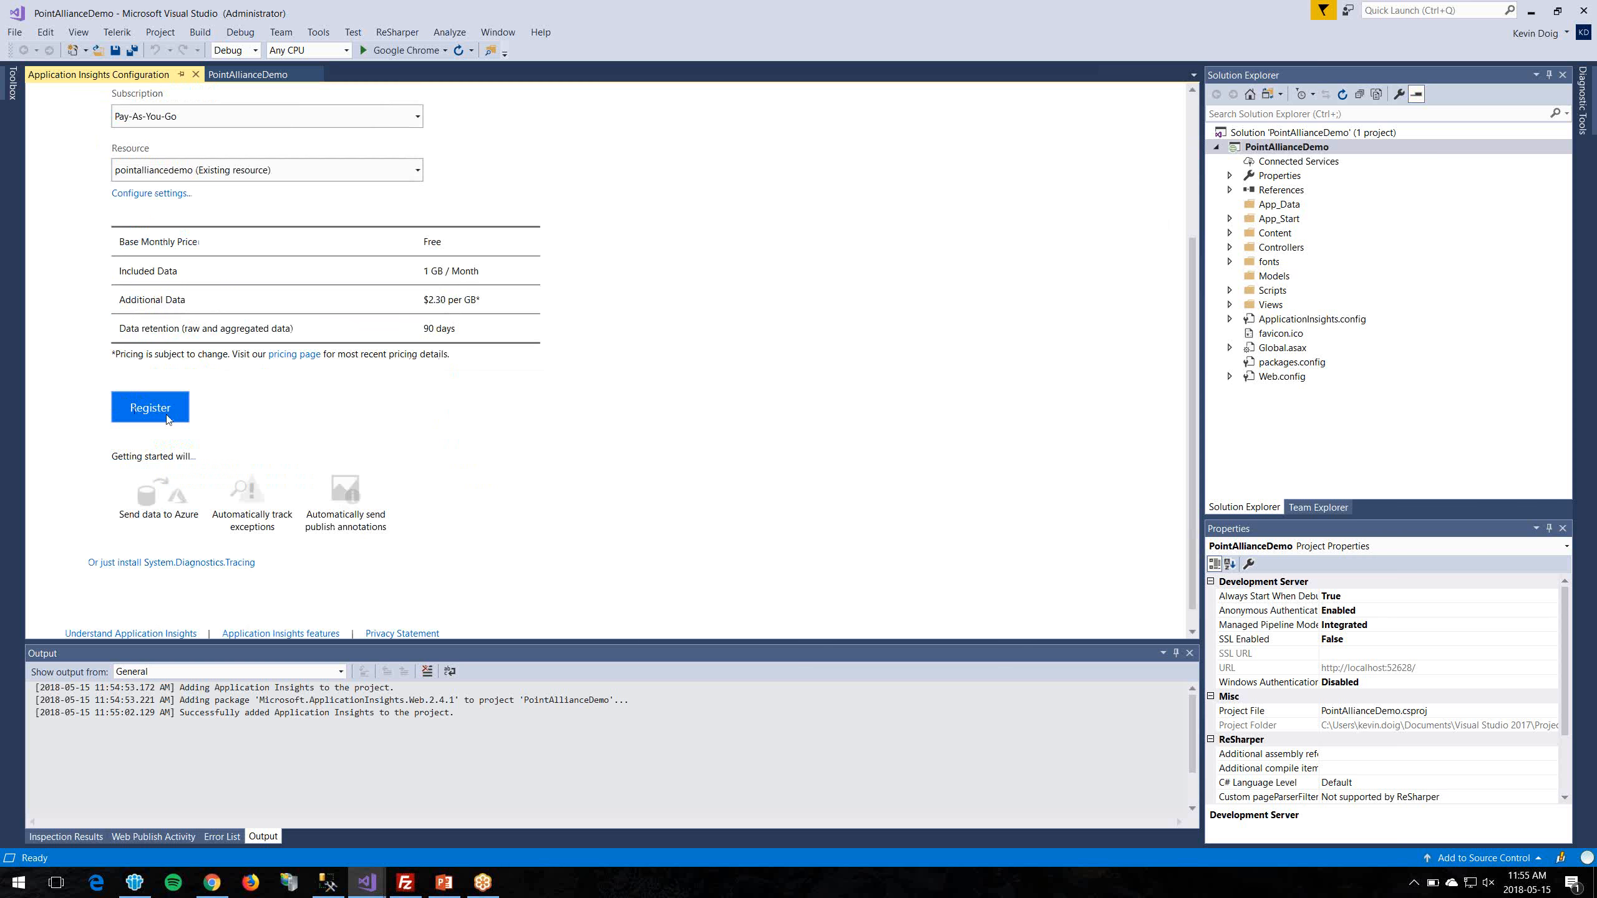
left_click(168, 418)
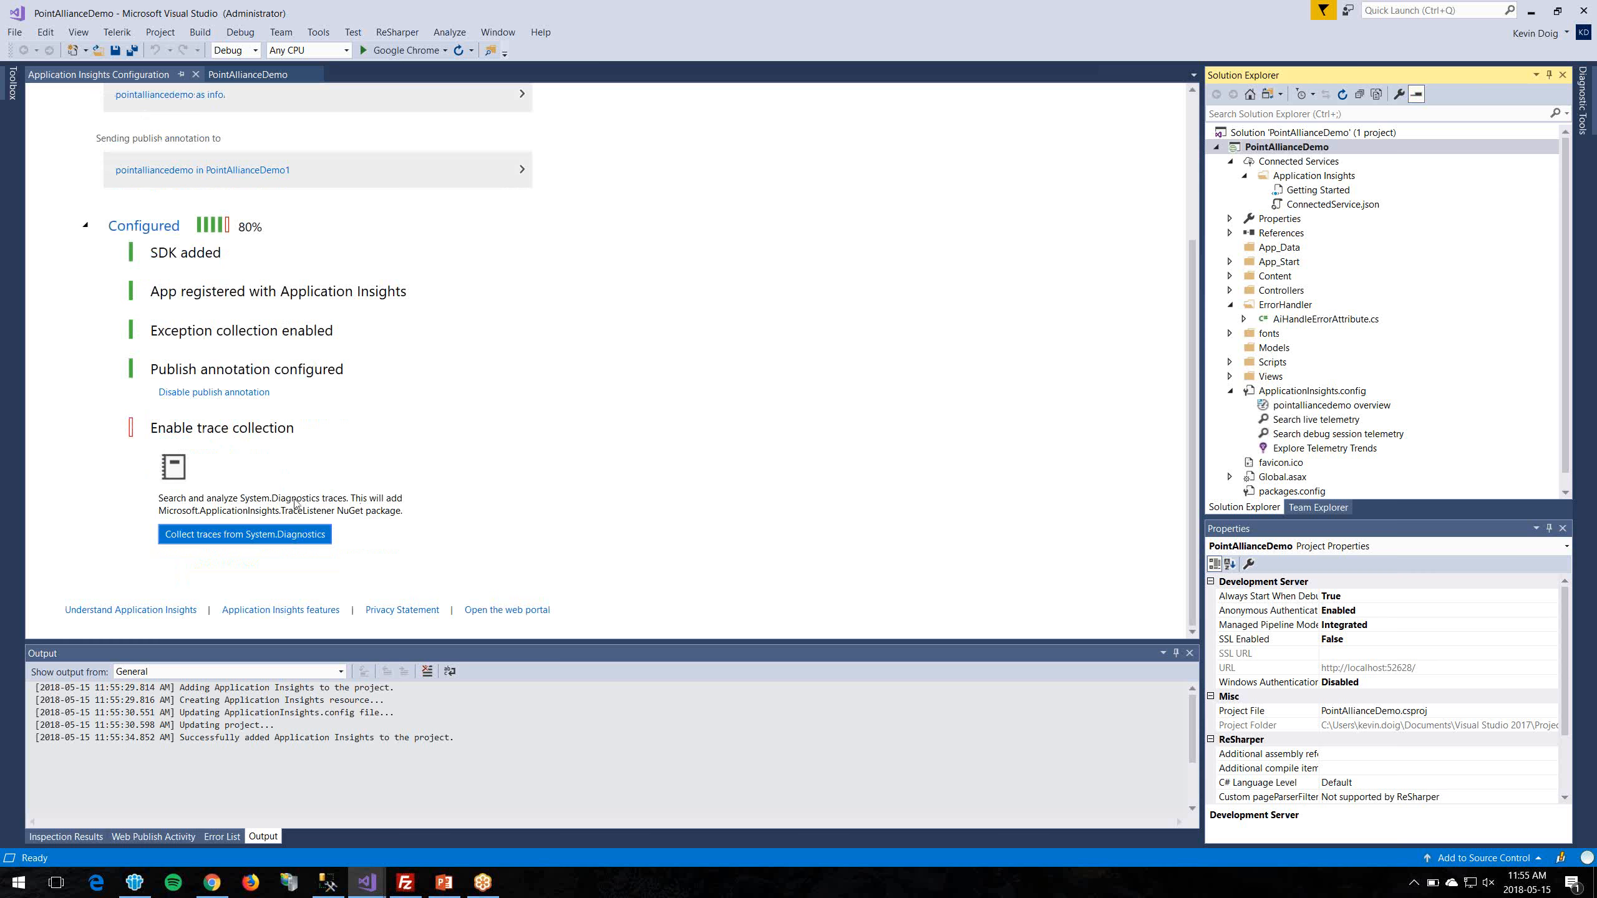
Step: Reopen PointAllianceDemo's Publish page showing the pointalliancedemo - Web Deploy profile in Release
scroll(606, 474, "up", 3)
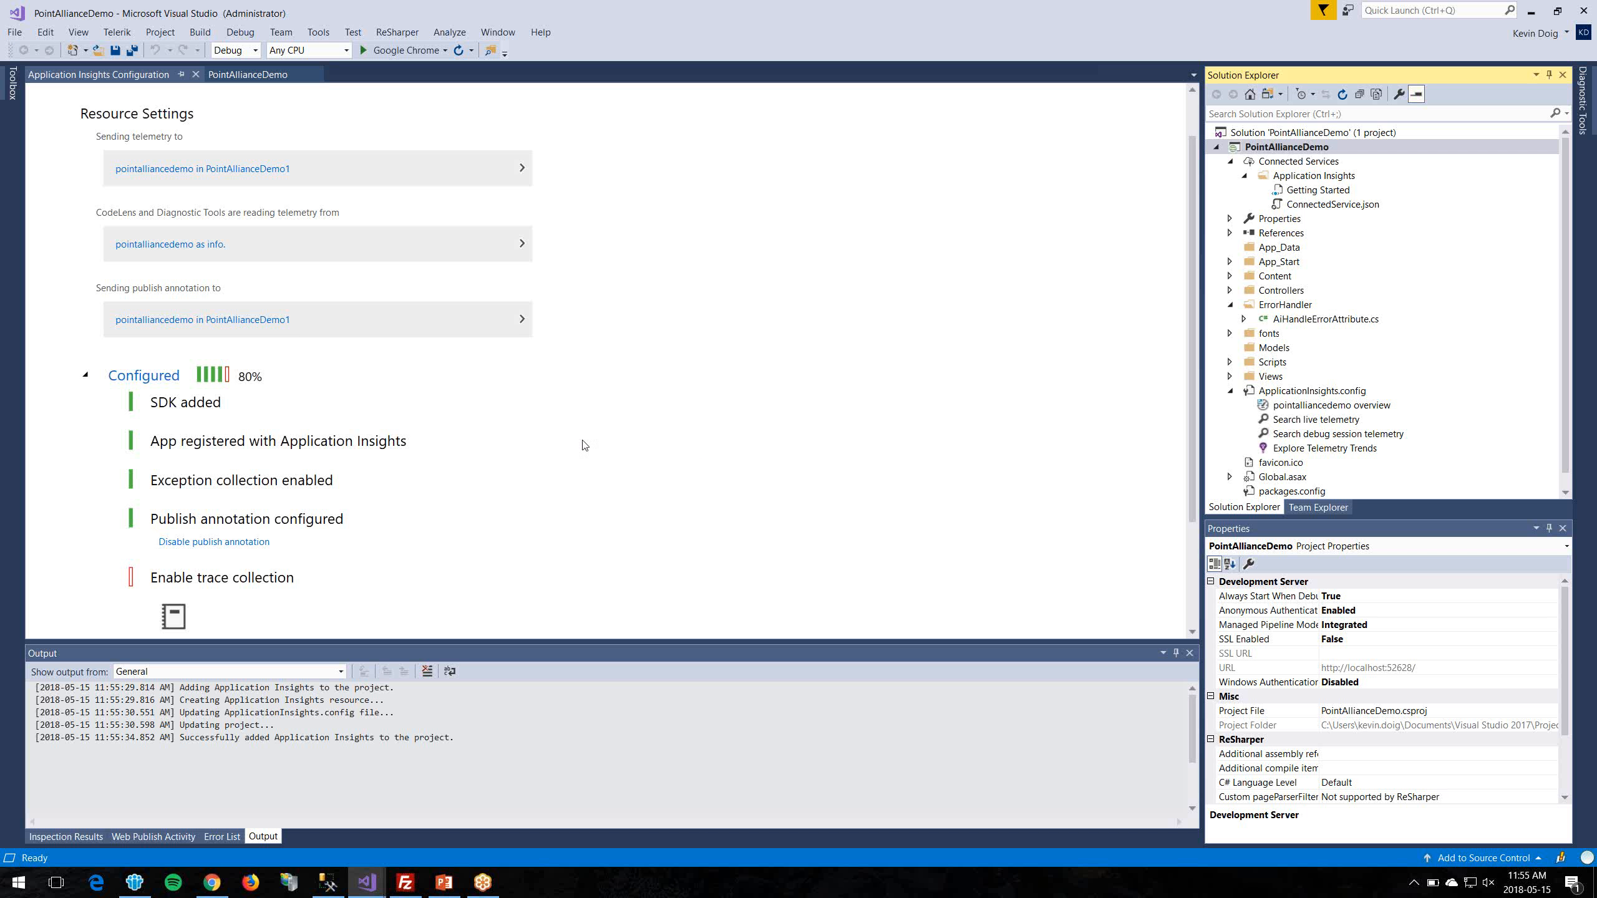
scroll(840, 430, "up", 1)
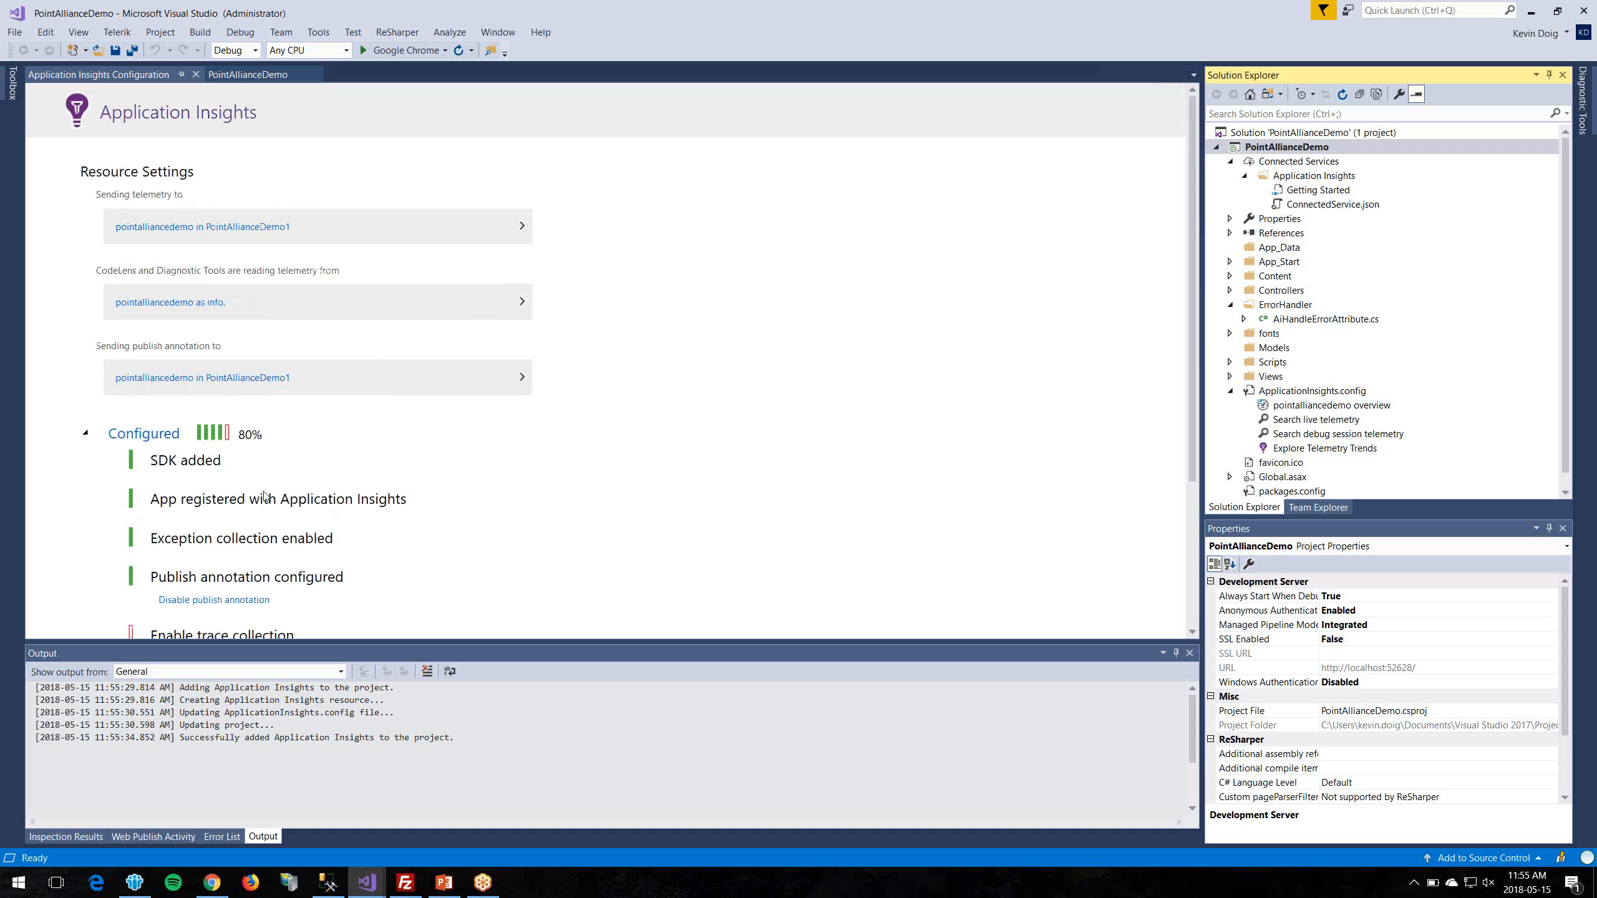
scroll(263, 516, "down", 2)
scroll(514, 526, "down", 2)
scroll(473, 592, "up", 3)
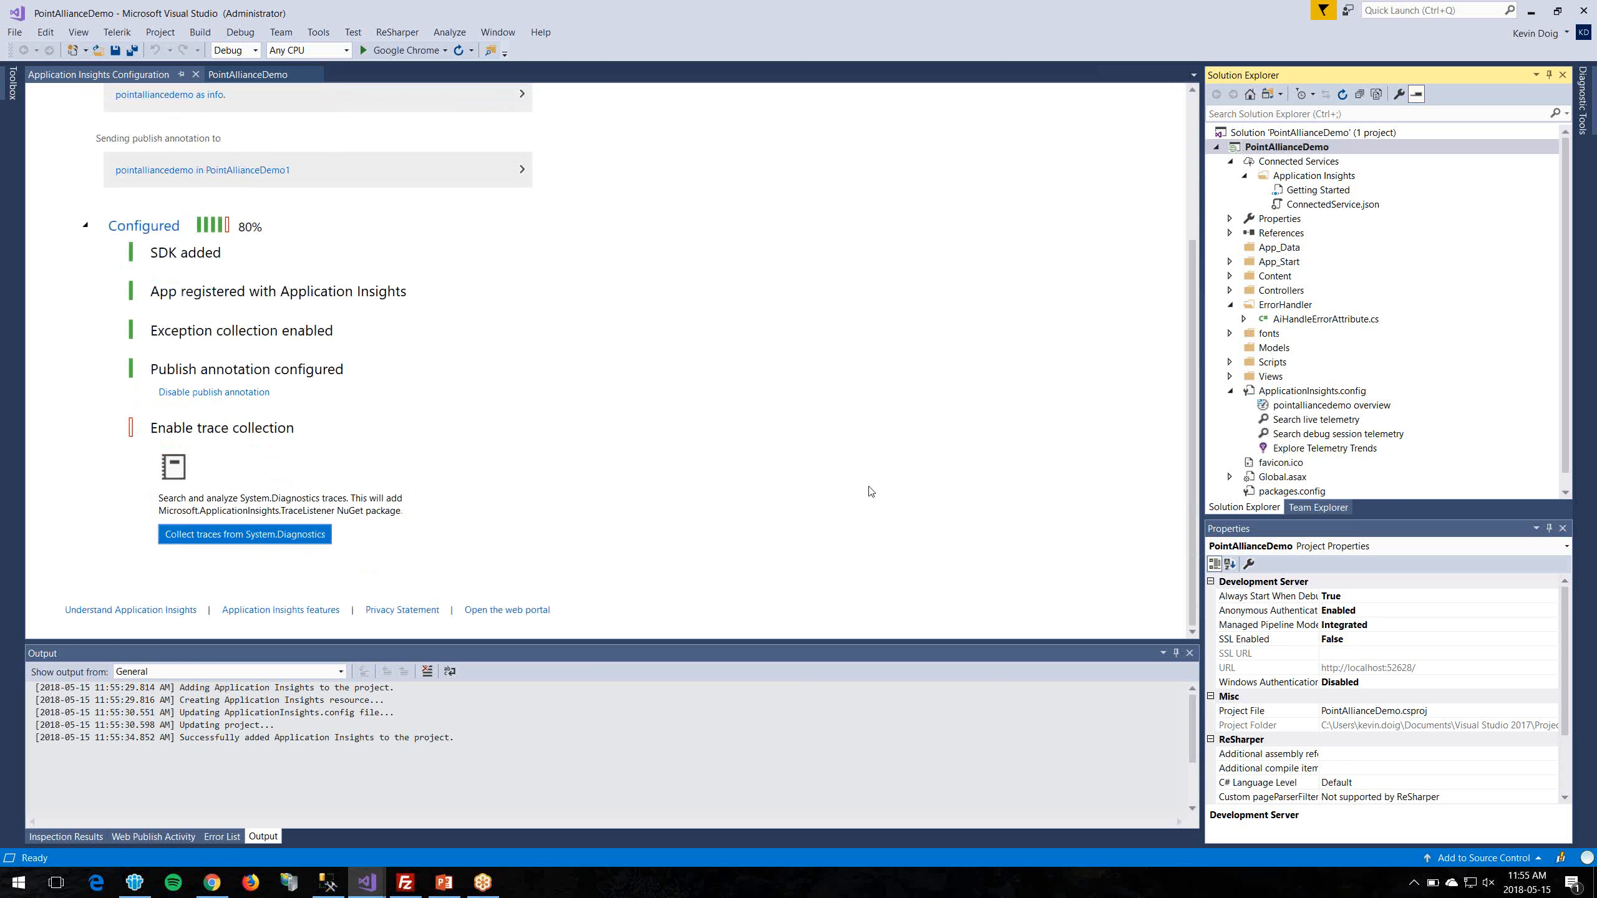
left_click(807, 342)
right_click(1347, 150)
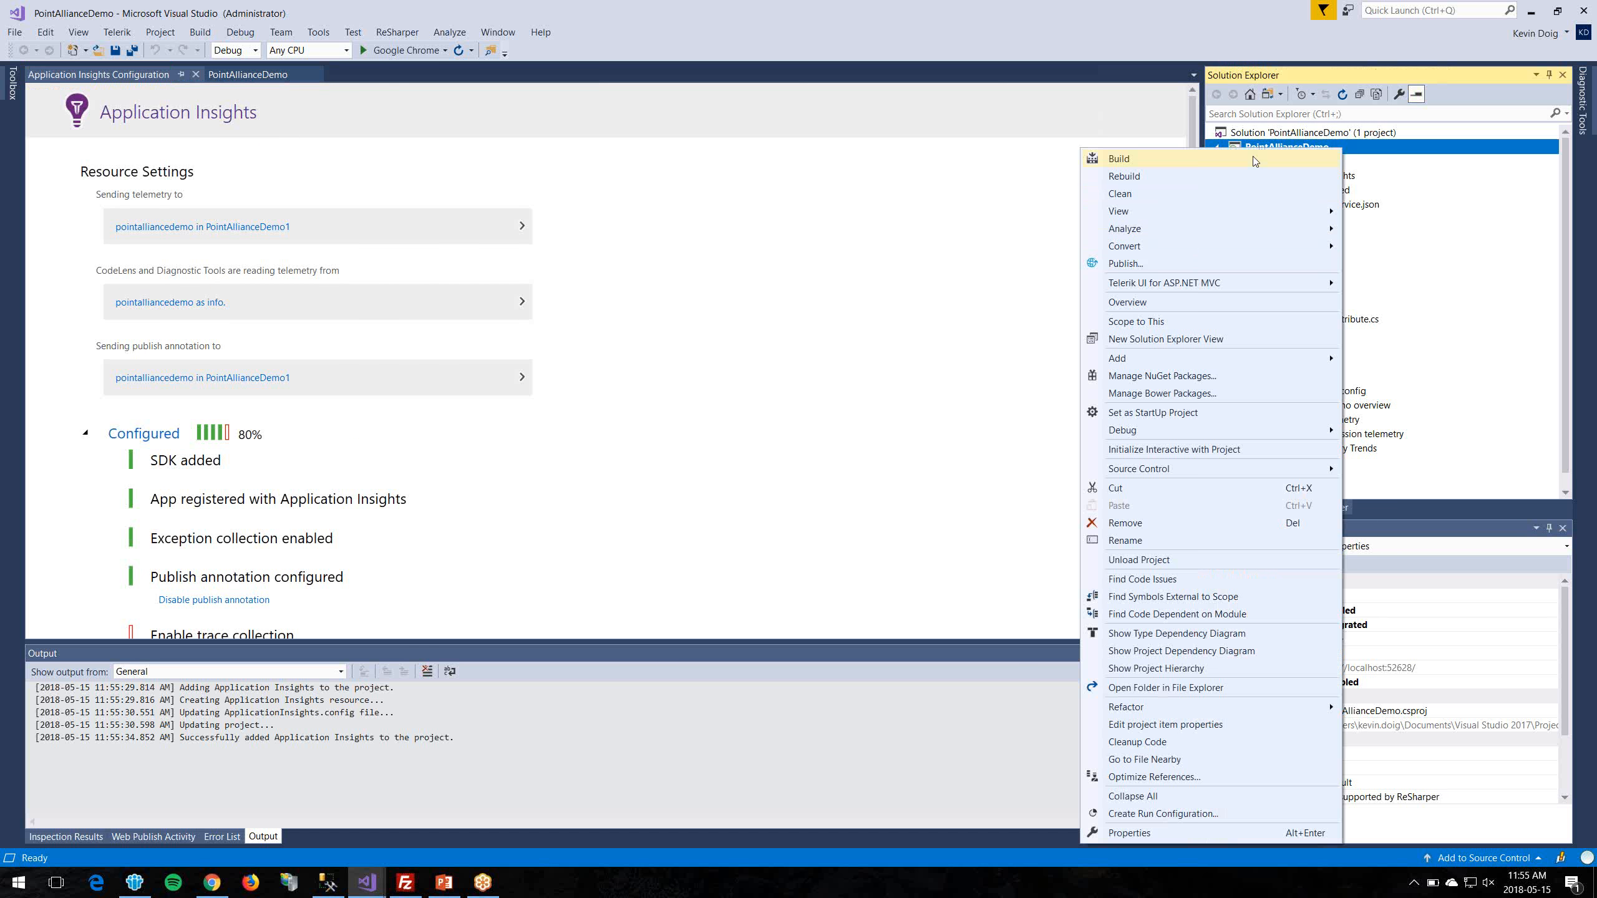
left_click(1189, 271)
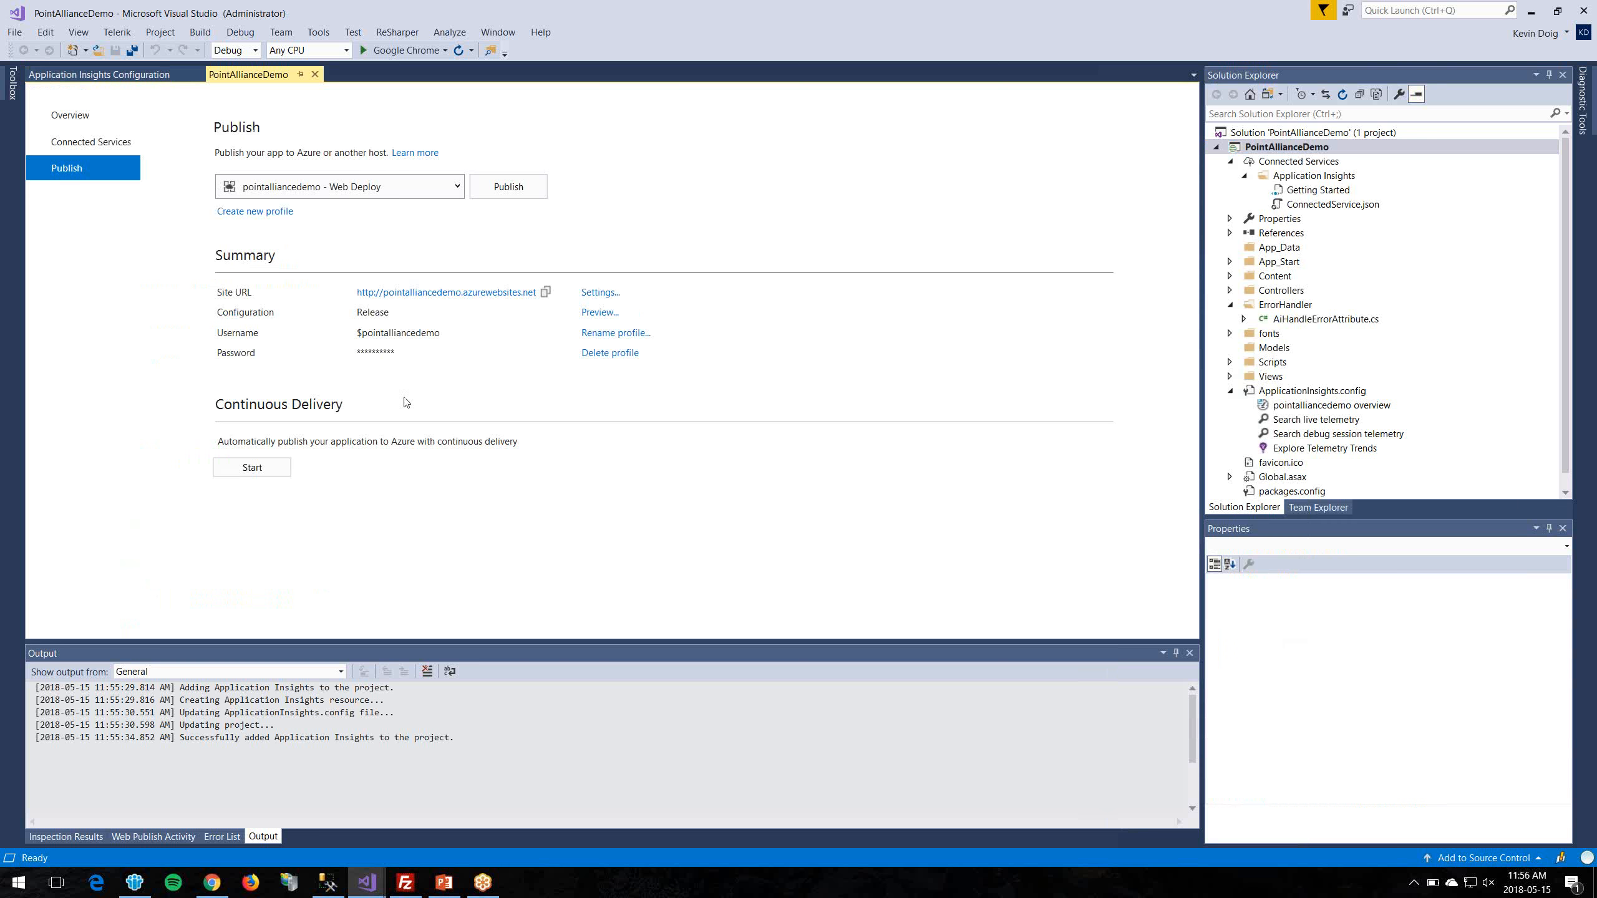
Step: Republish with the Web Deploy profile until Publish Succeeded, then return to the Azure portal tab
left_click(527, 194)
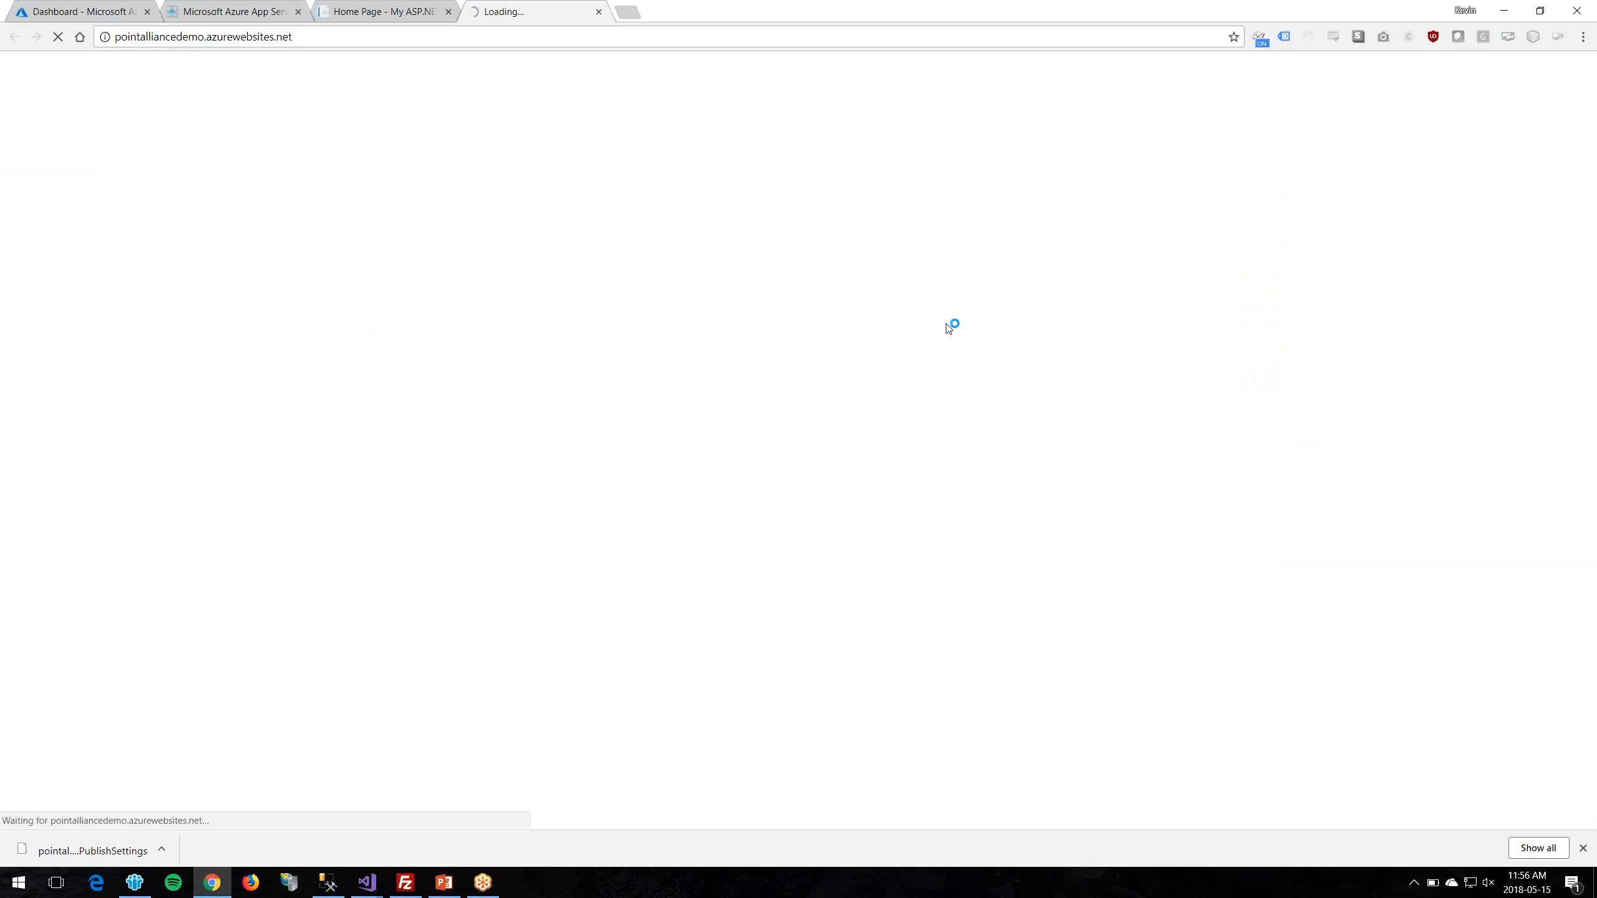
key("alt+Tab")
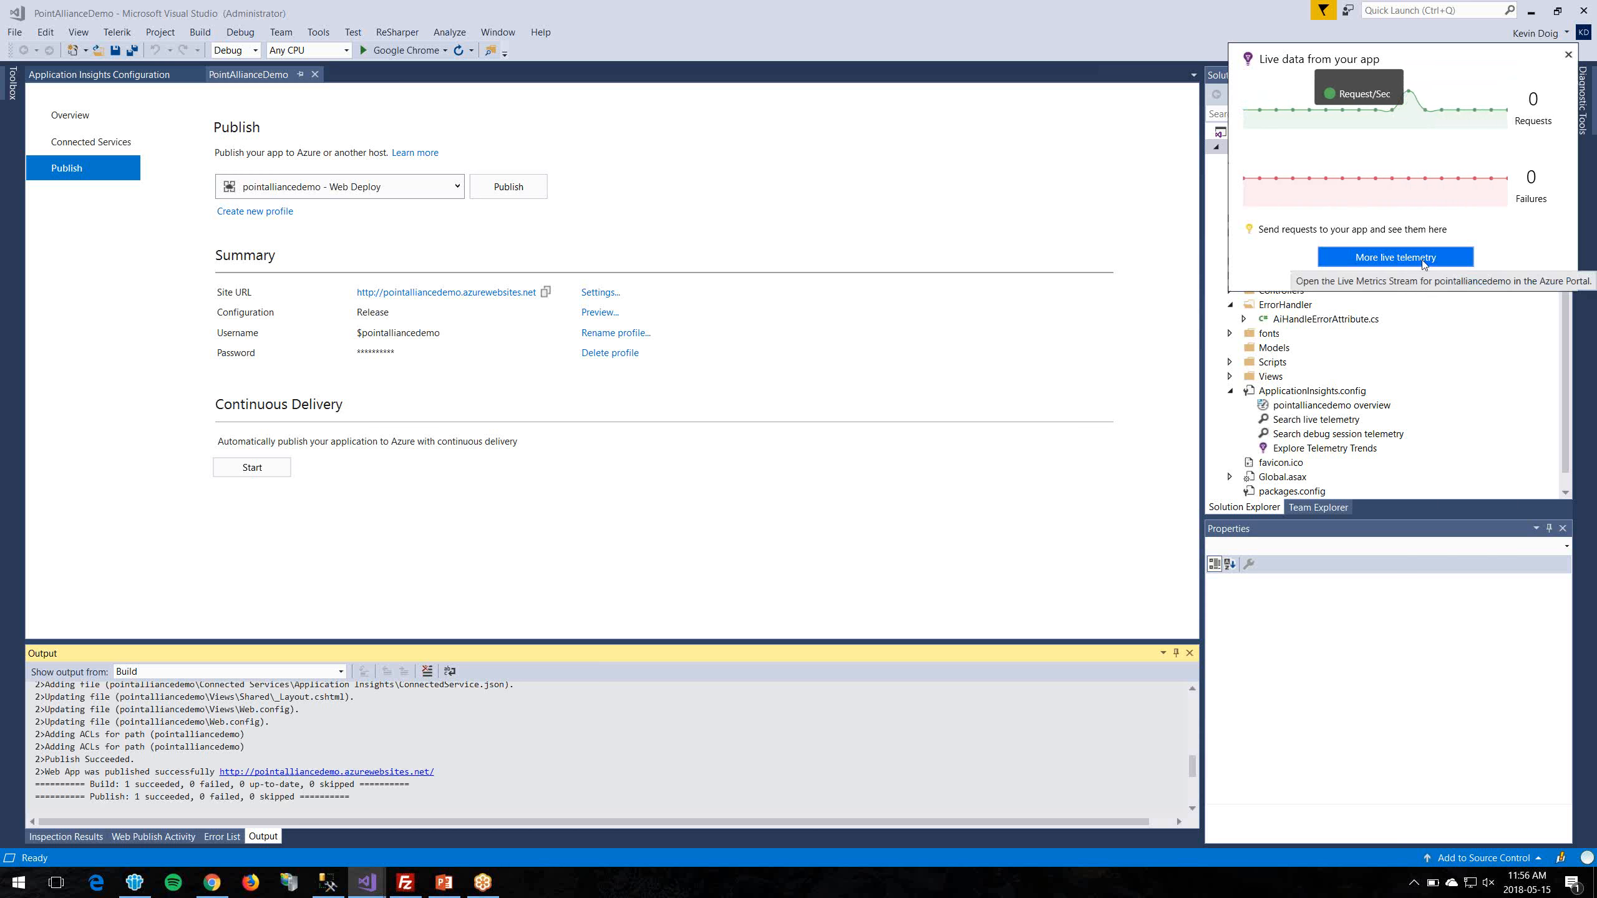
key("alt+Tab")
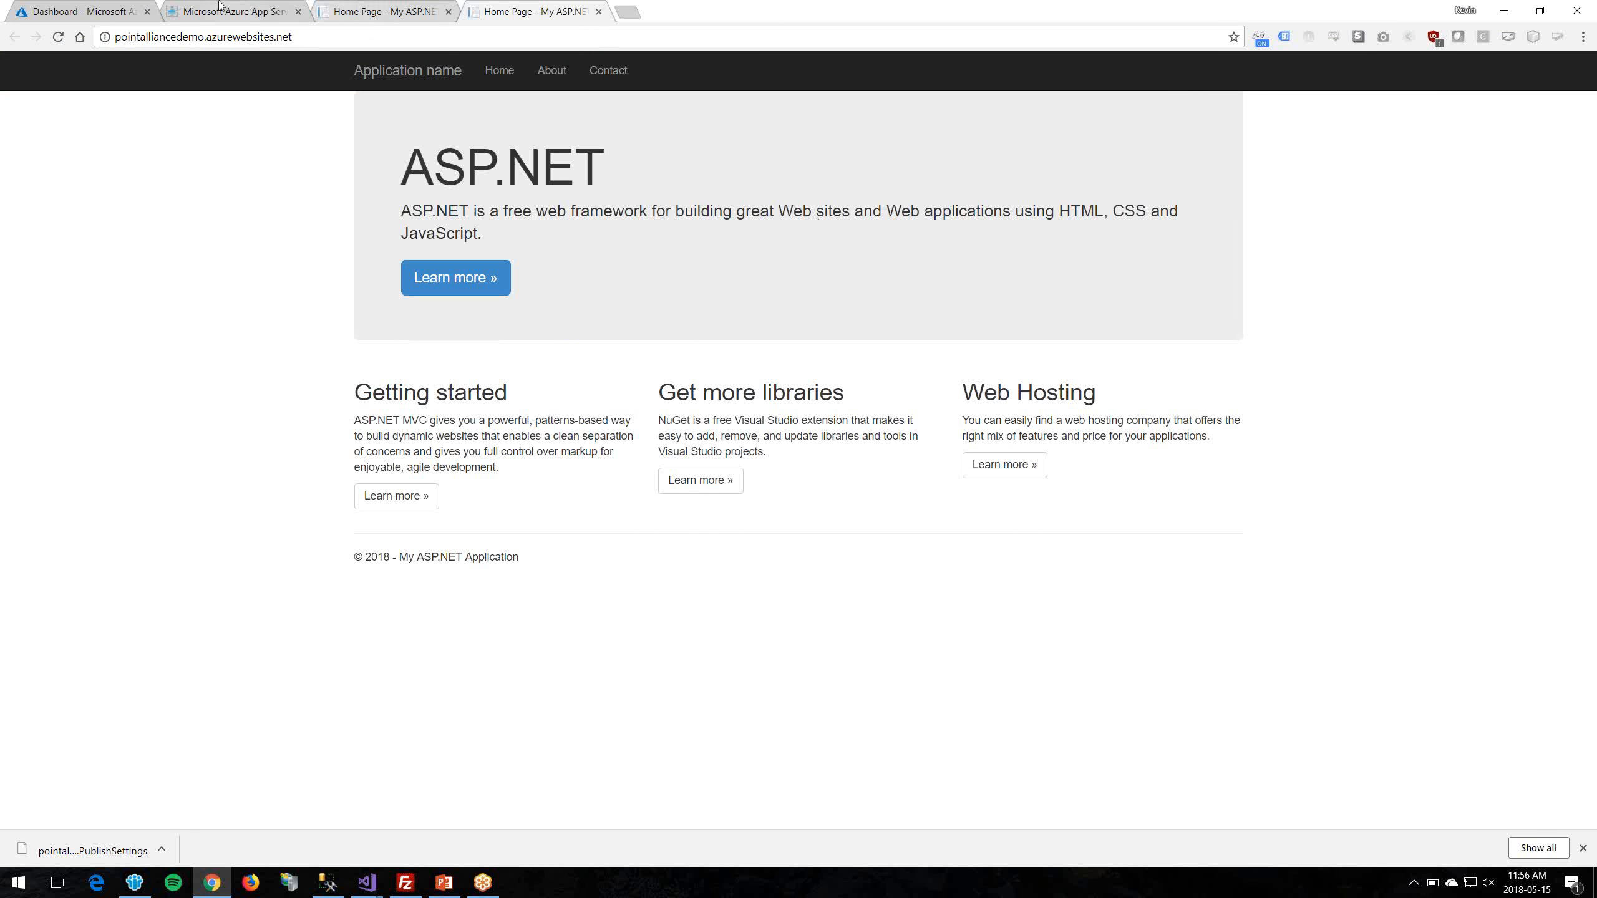
left_click(105, 6)
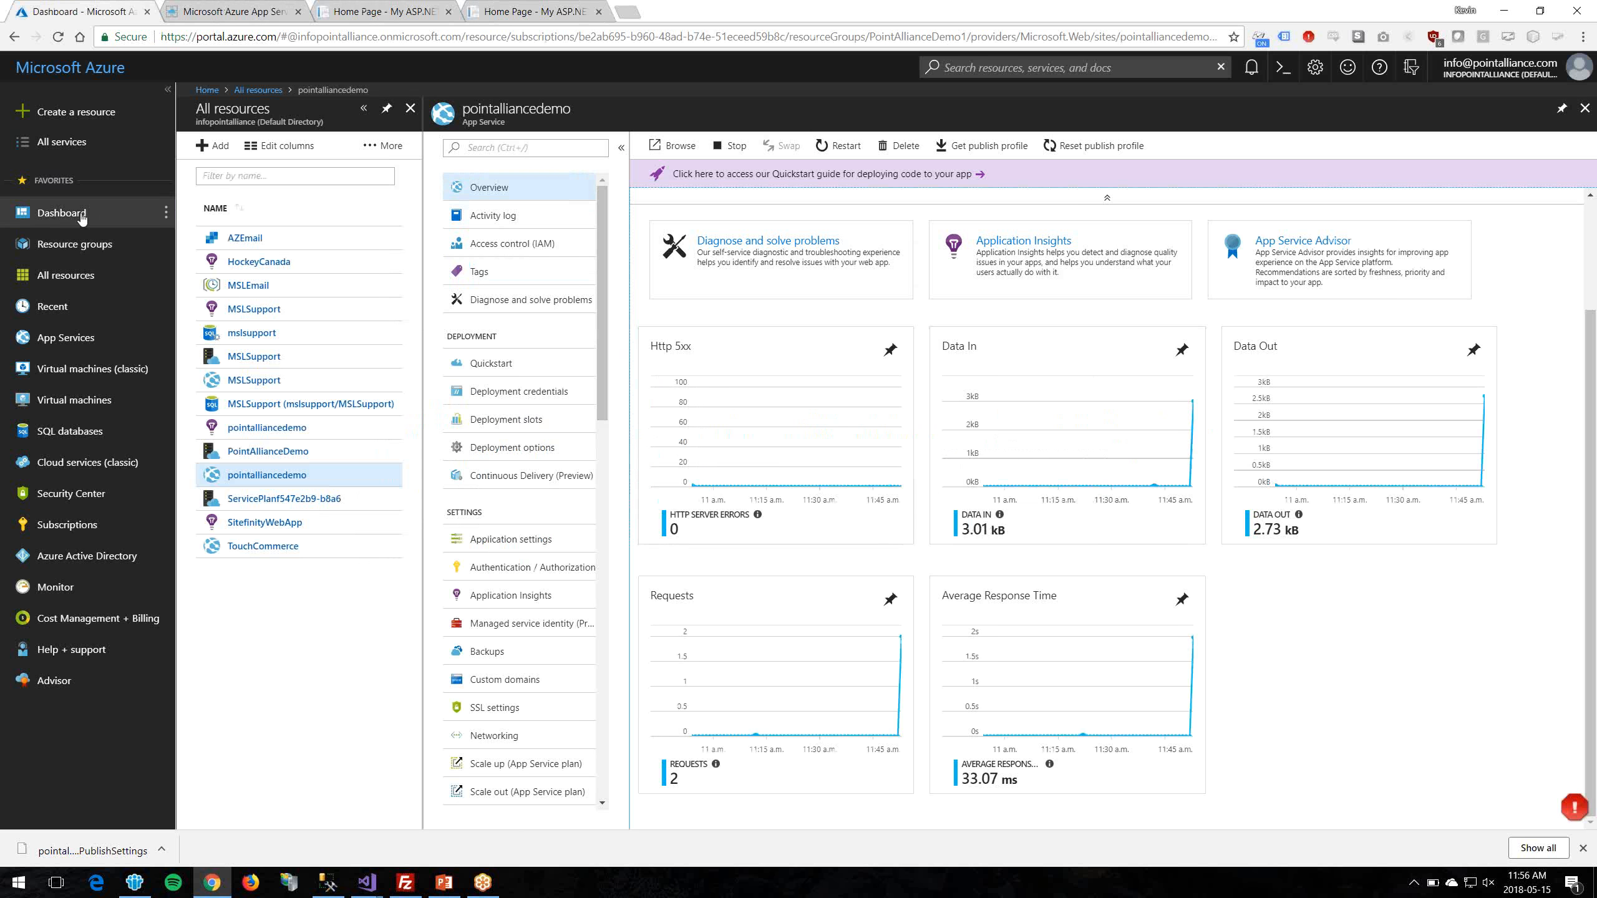
Step: Open the pointalliancedemo Application Insights resource from All resources and launch its Live Stream
left_click(62, 213)
left_click(59, 278)
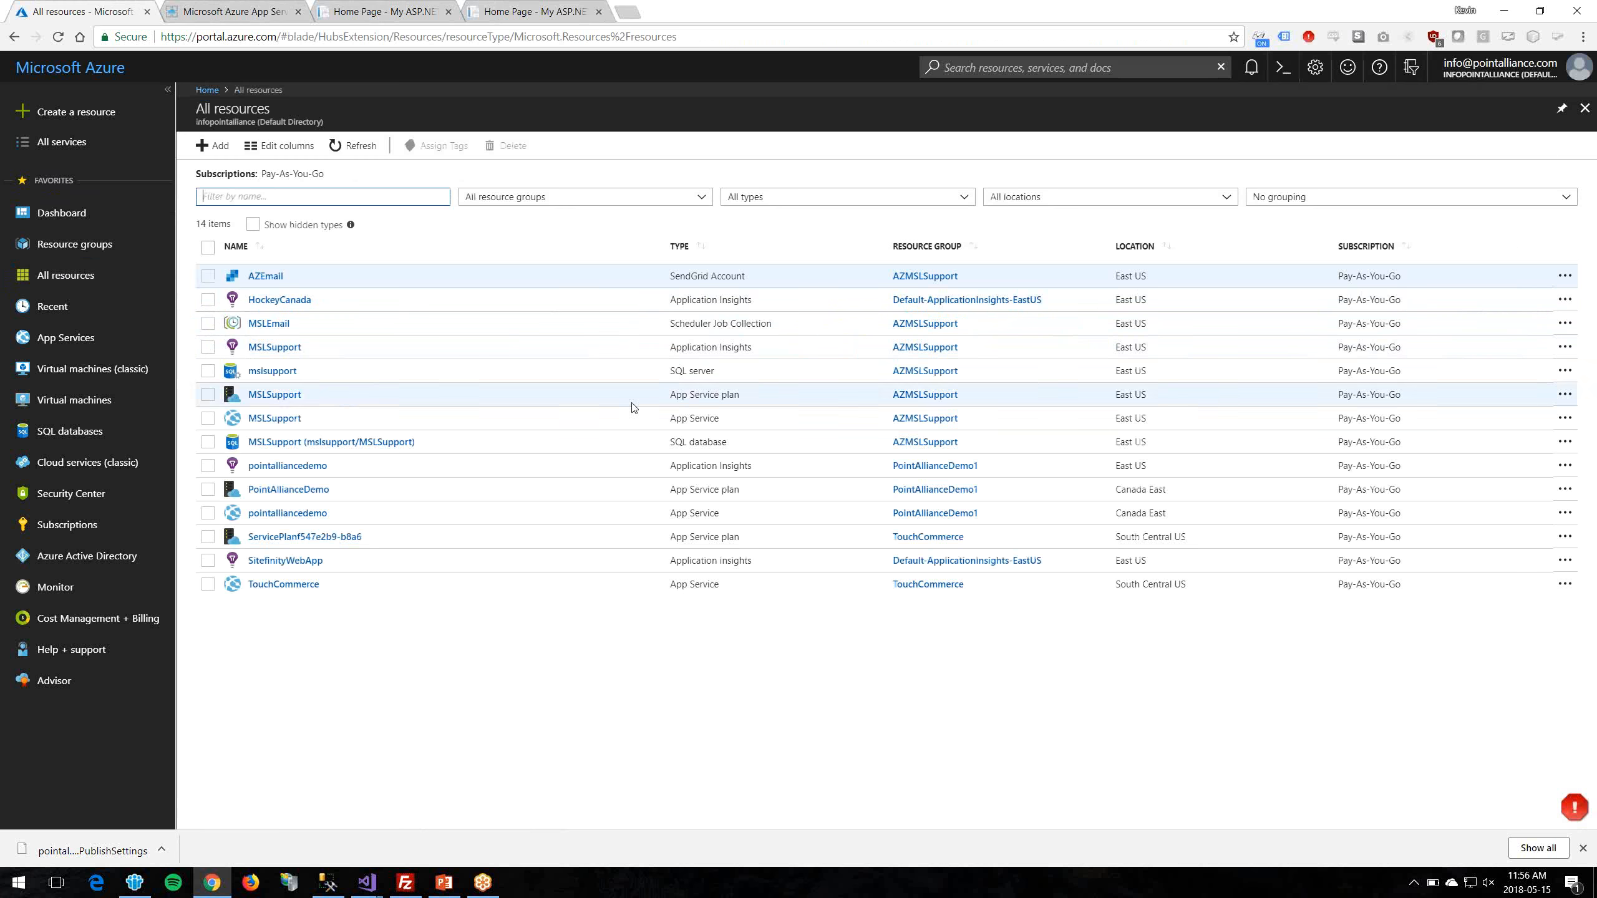
left_click(297, 466)
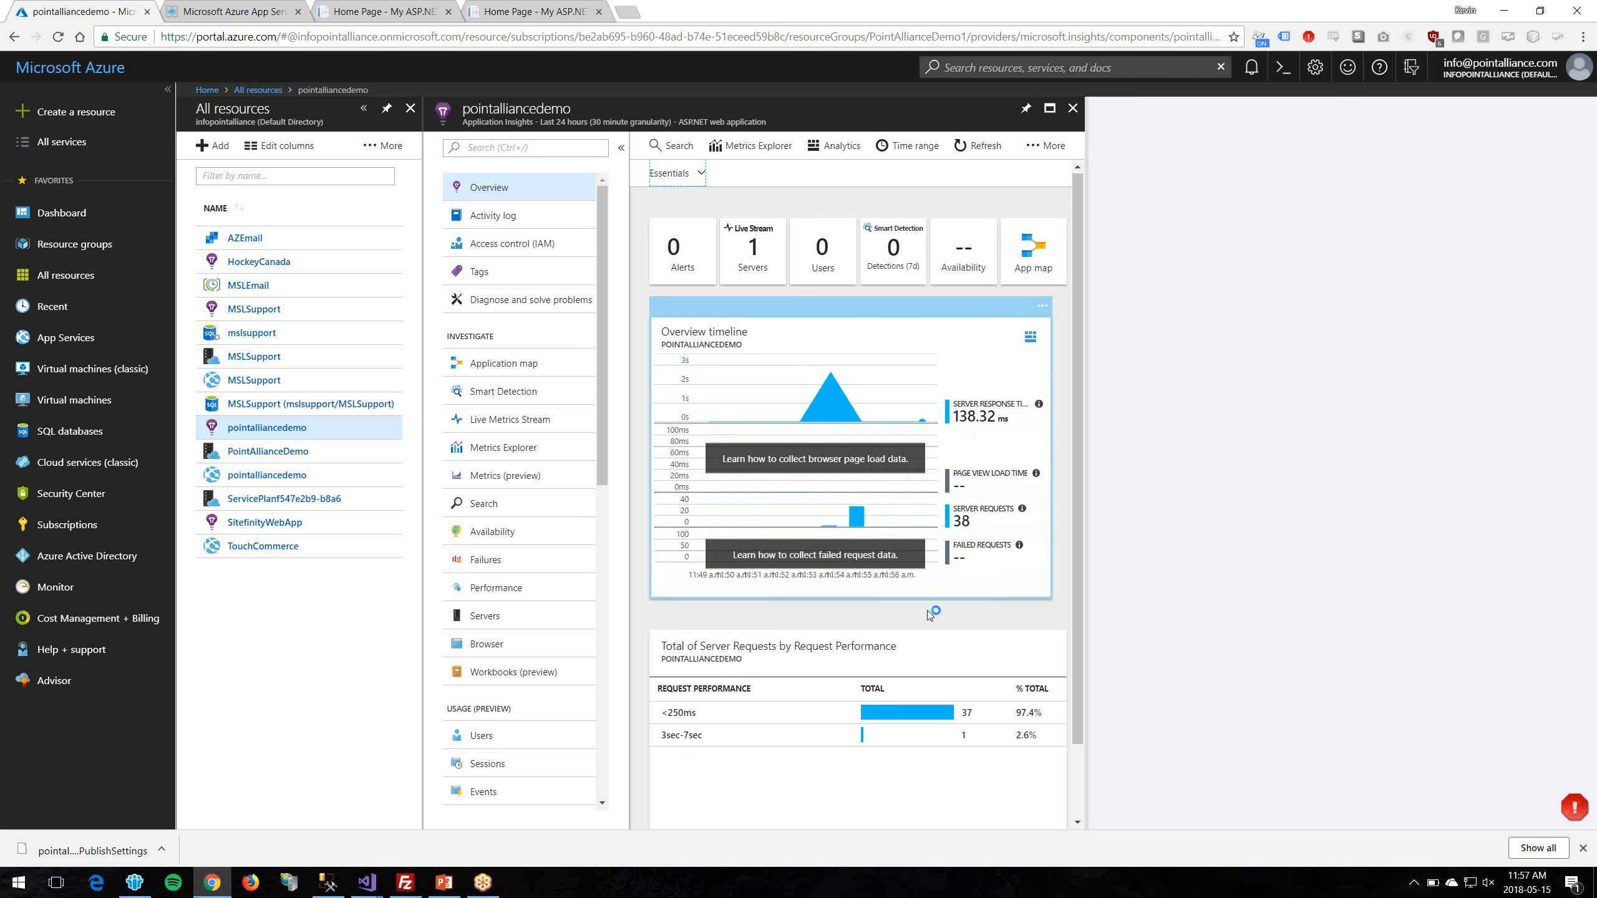
scroll(929, 611, "down", 1)
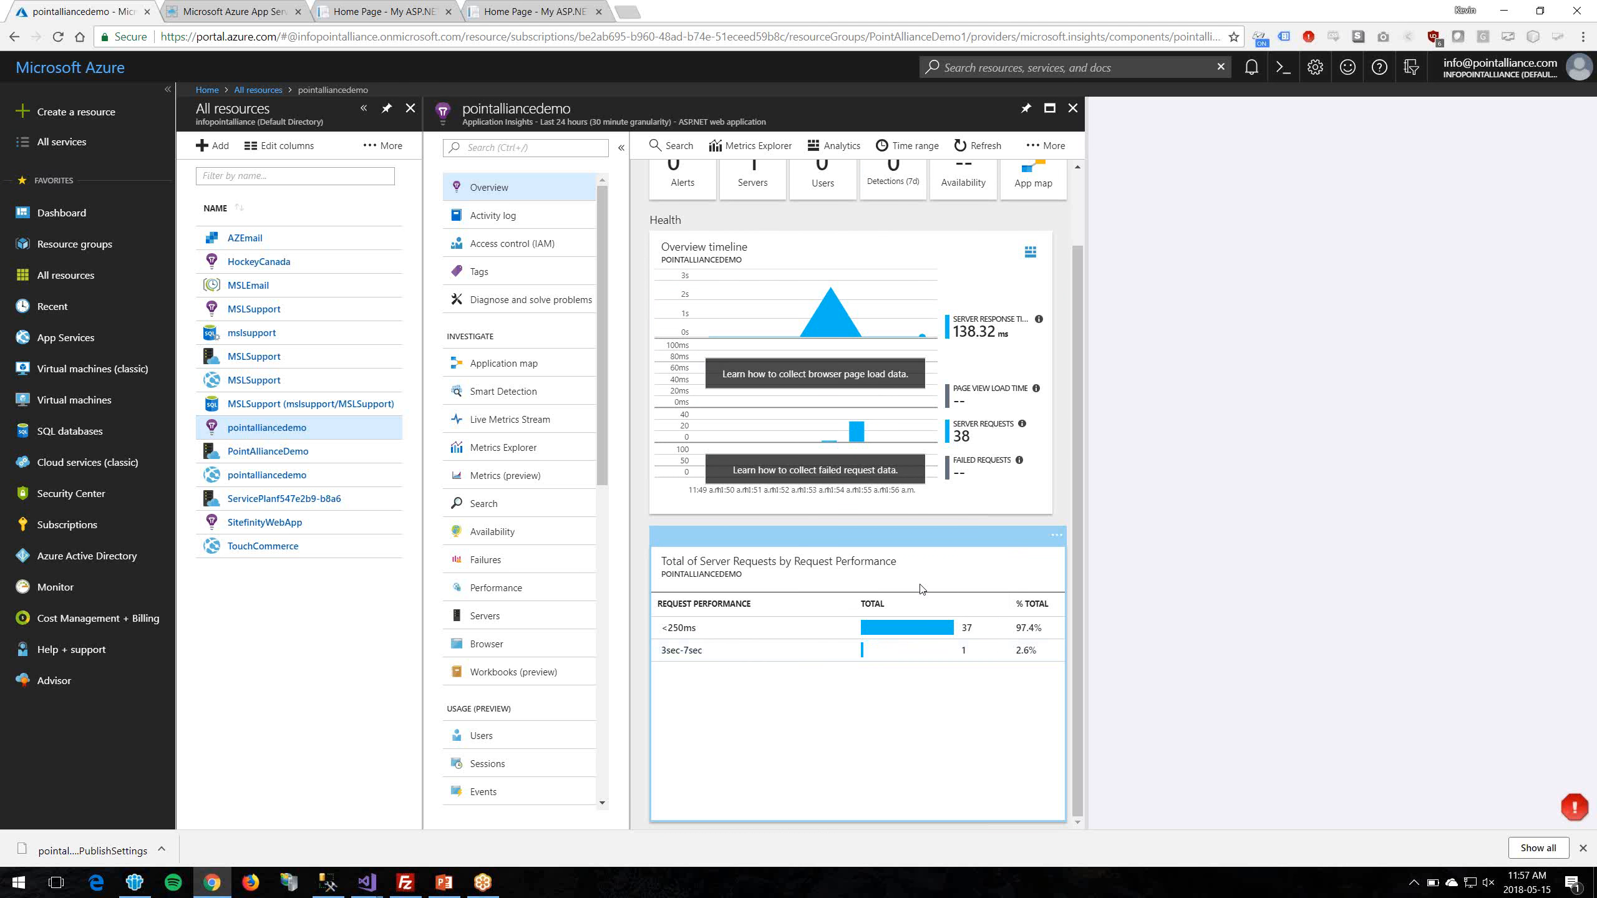
scroll(903, 655, "up", 1)
left_click(756, 225)
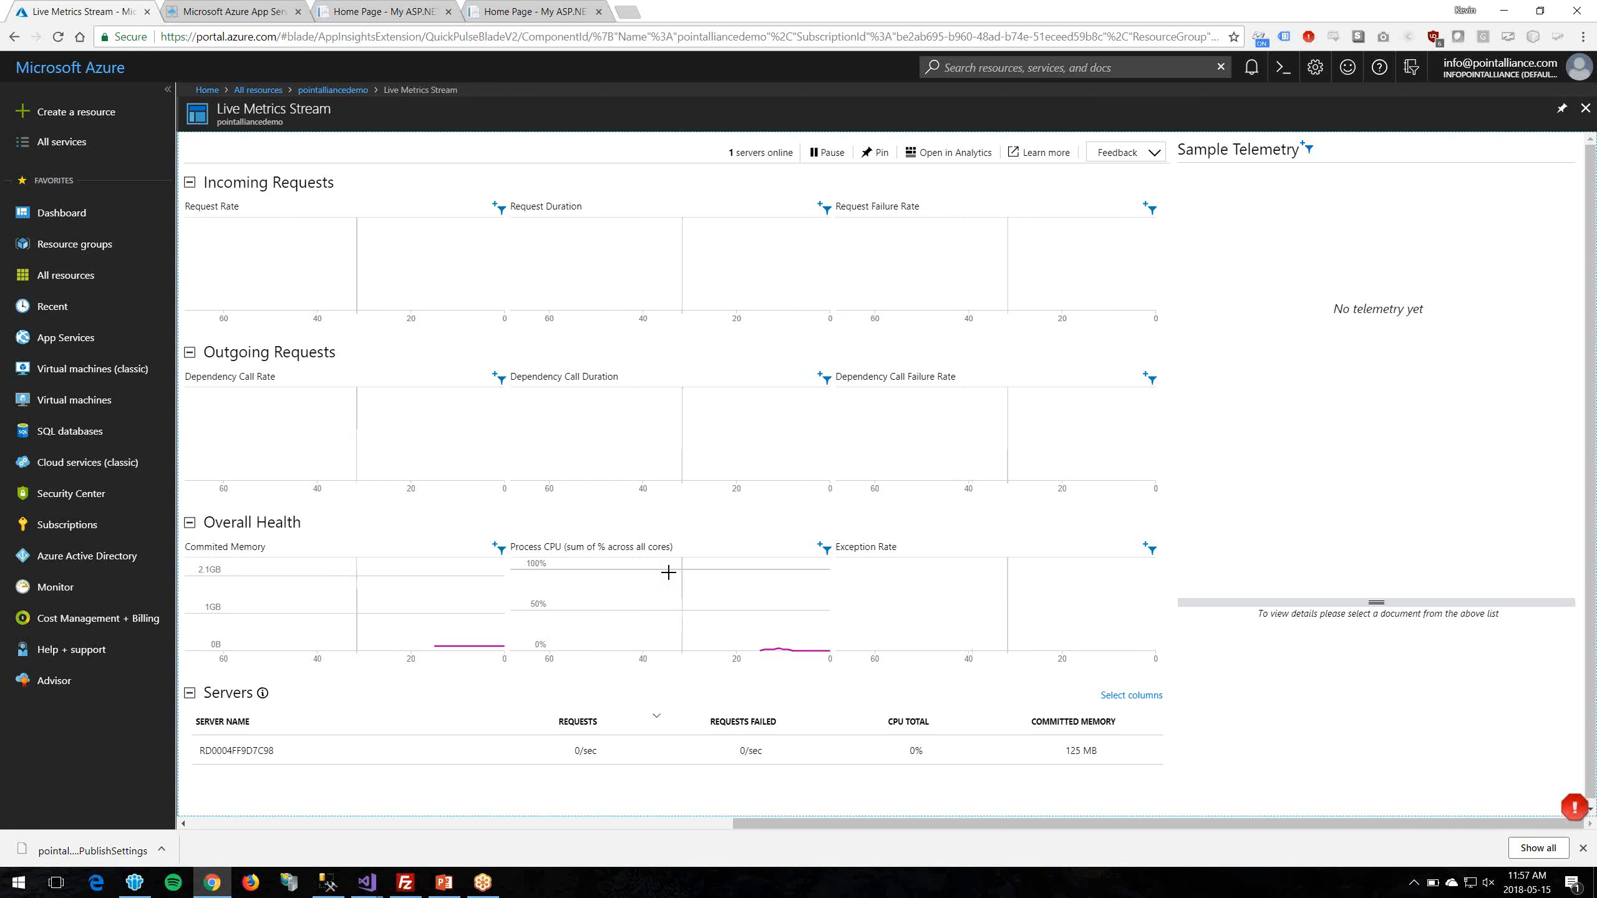
Step: Visit both live site tabs to generate requests, watch them in Live Metrics, then list all resources
left_click(556, 11)
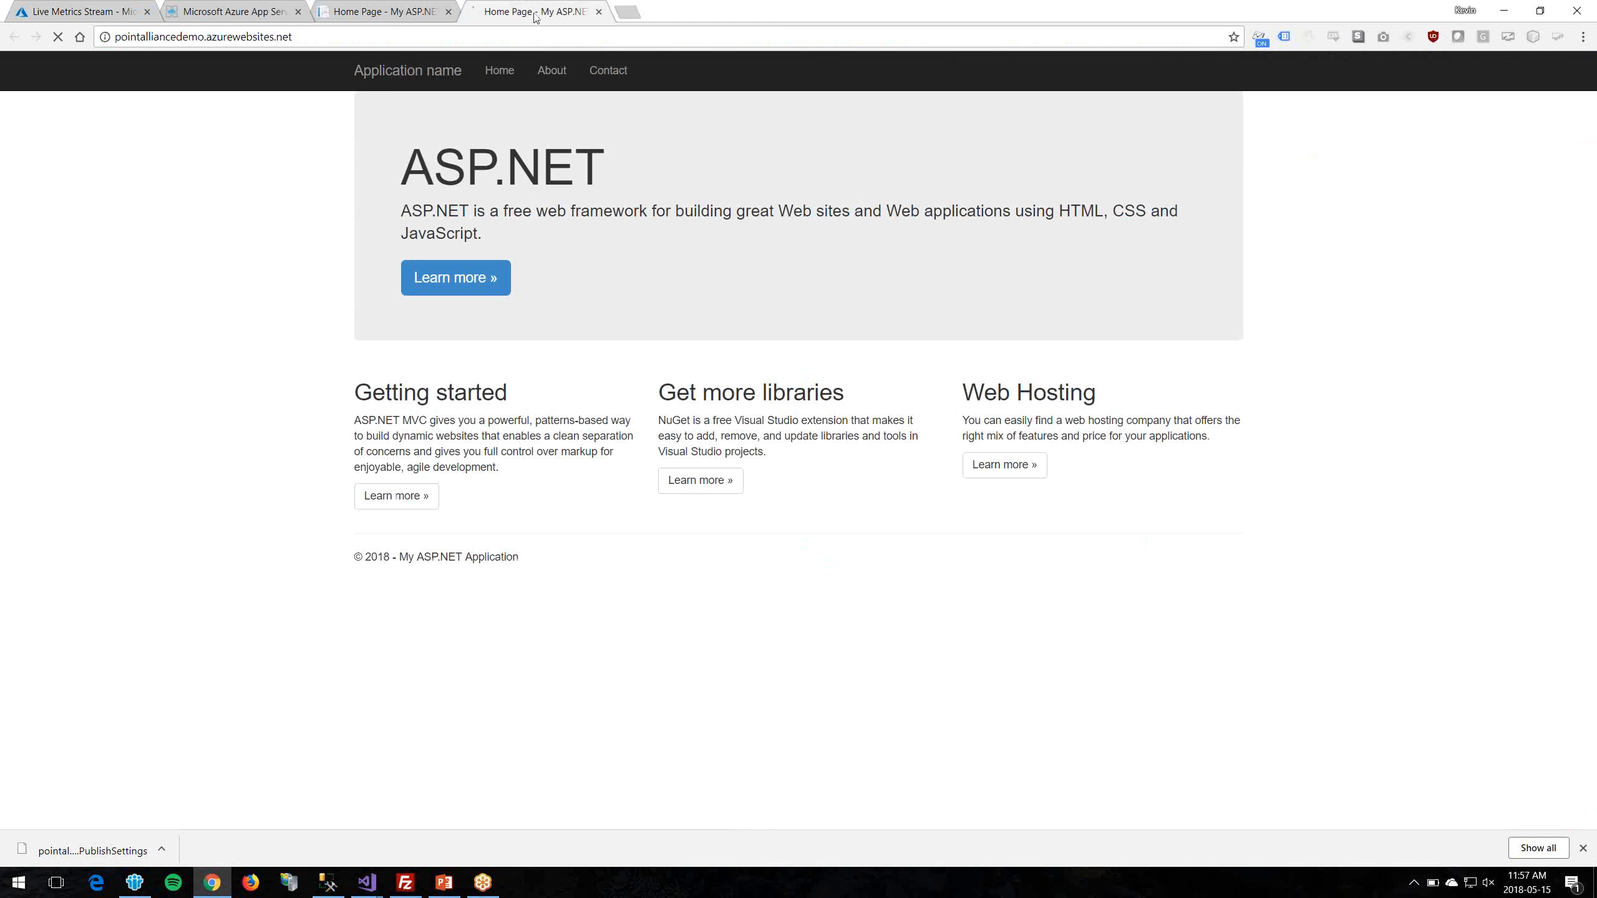
left_click(418, 9)
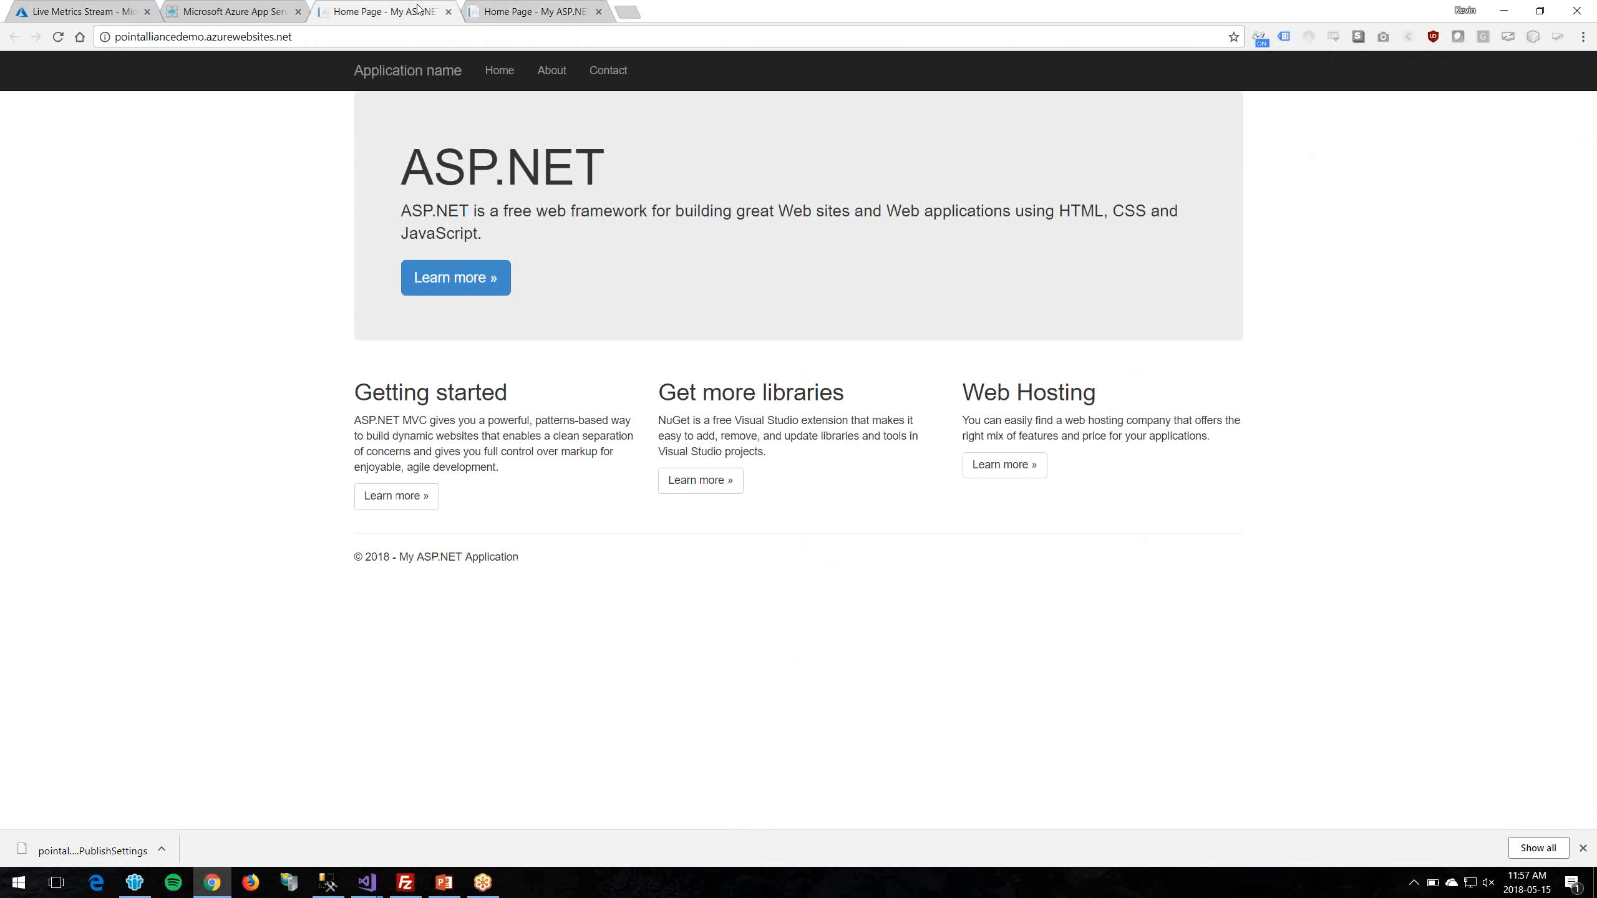
left_click(81, 11)
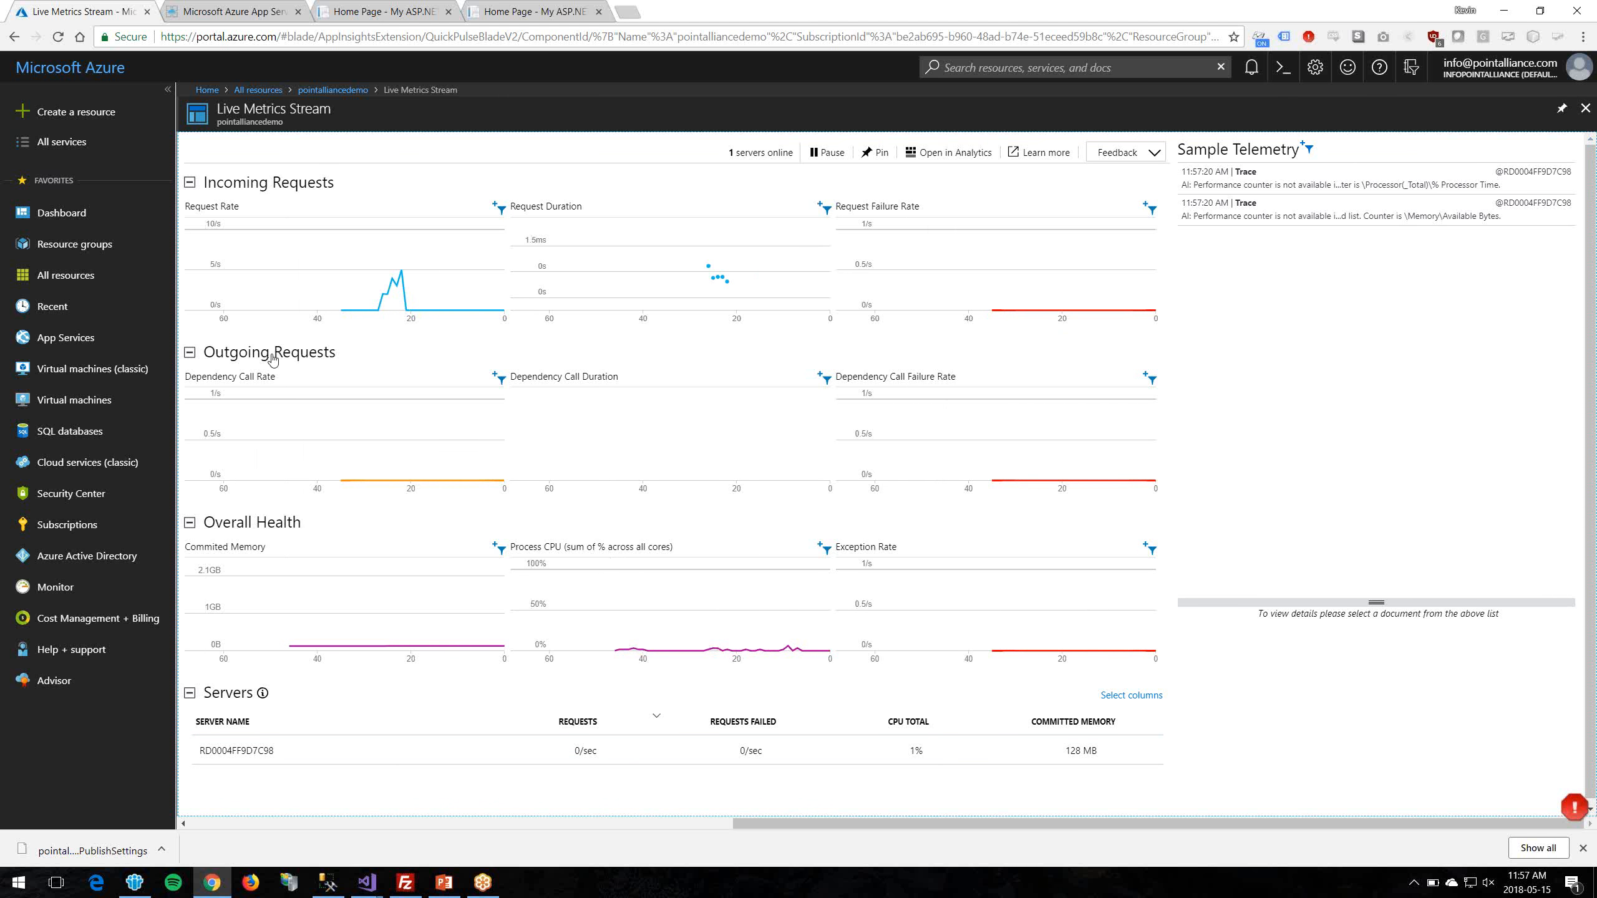
left_click(66, 276)
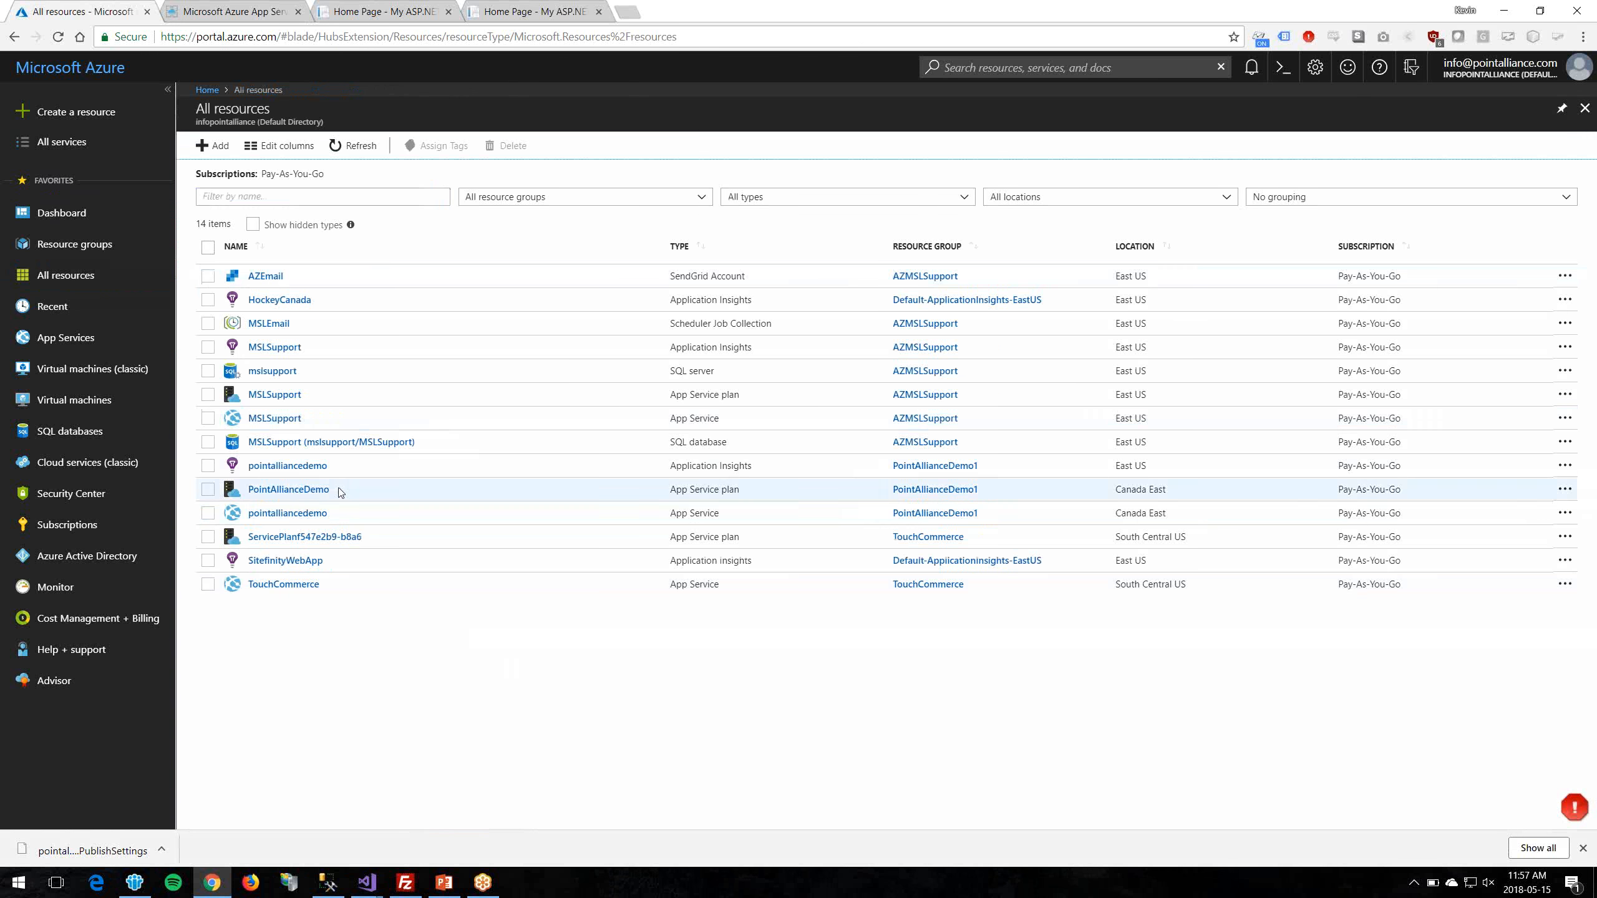
Step: Search the Marketplace for 'sql' and start creating a SQL server (logical server)
left_click(67, 276)
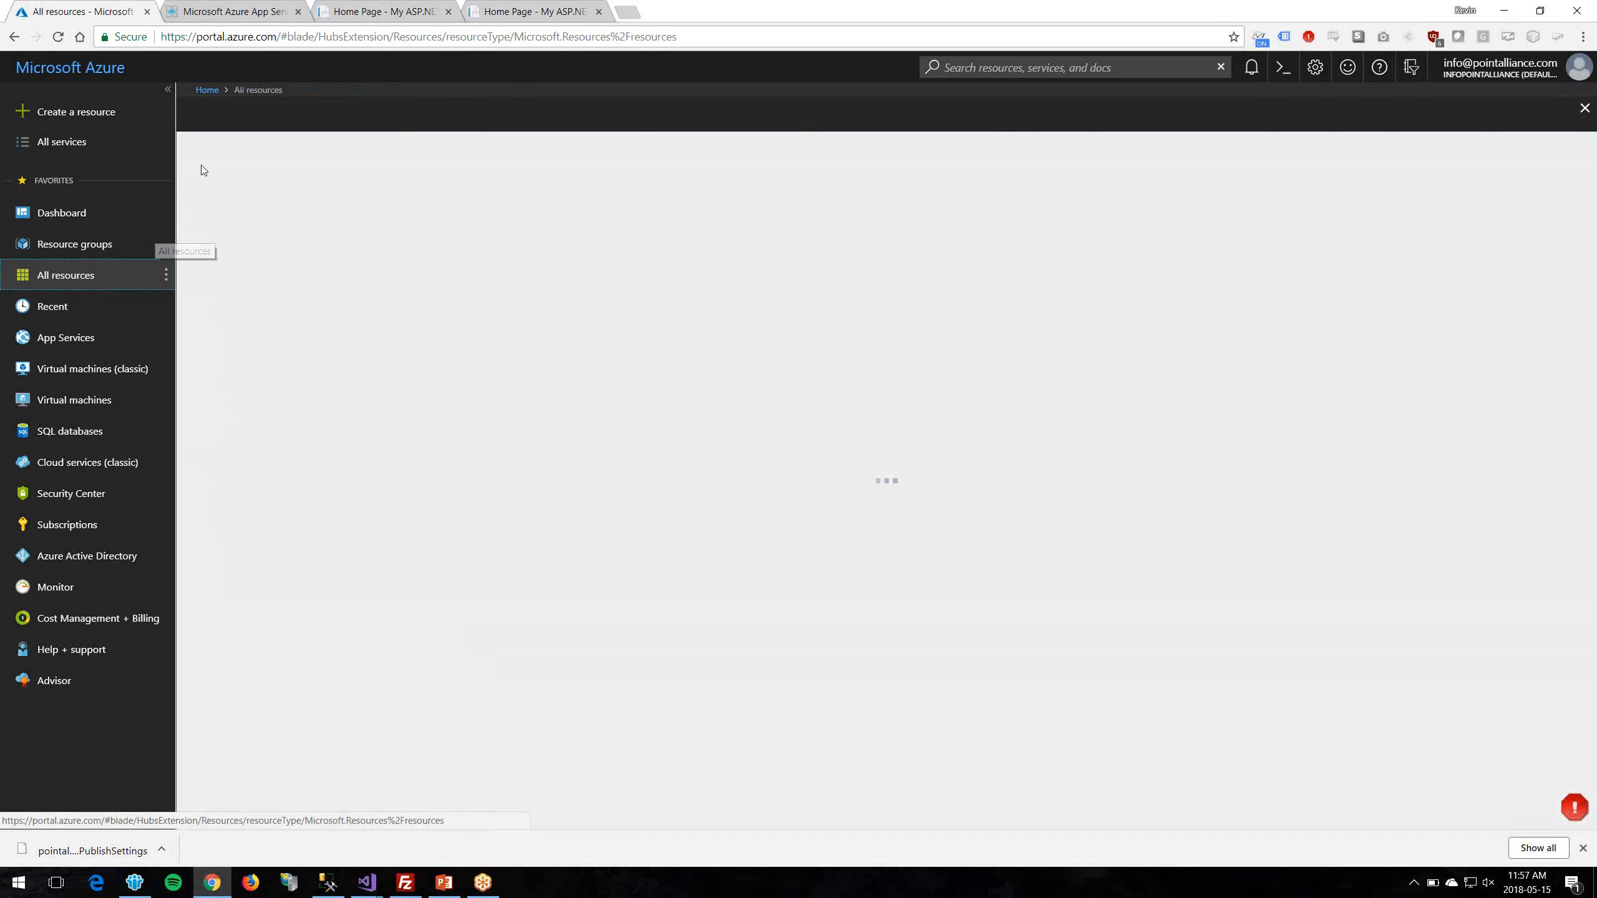
left_click(208, 145)
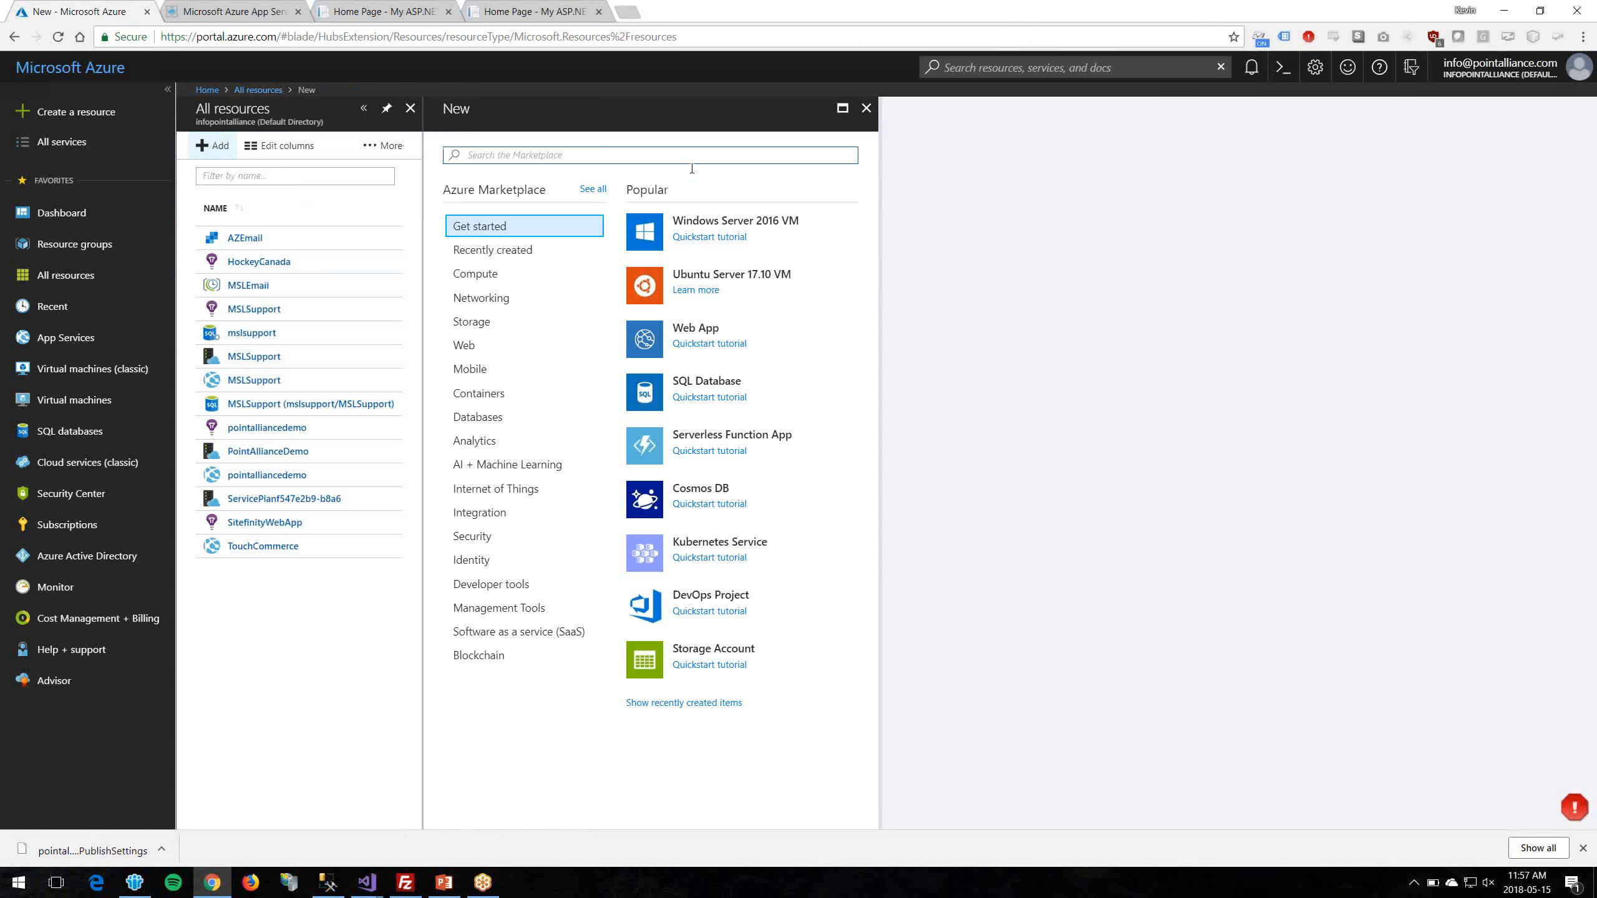
type("sql")
key("Return")
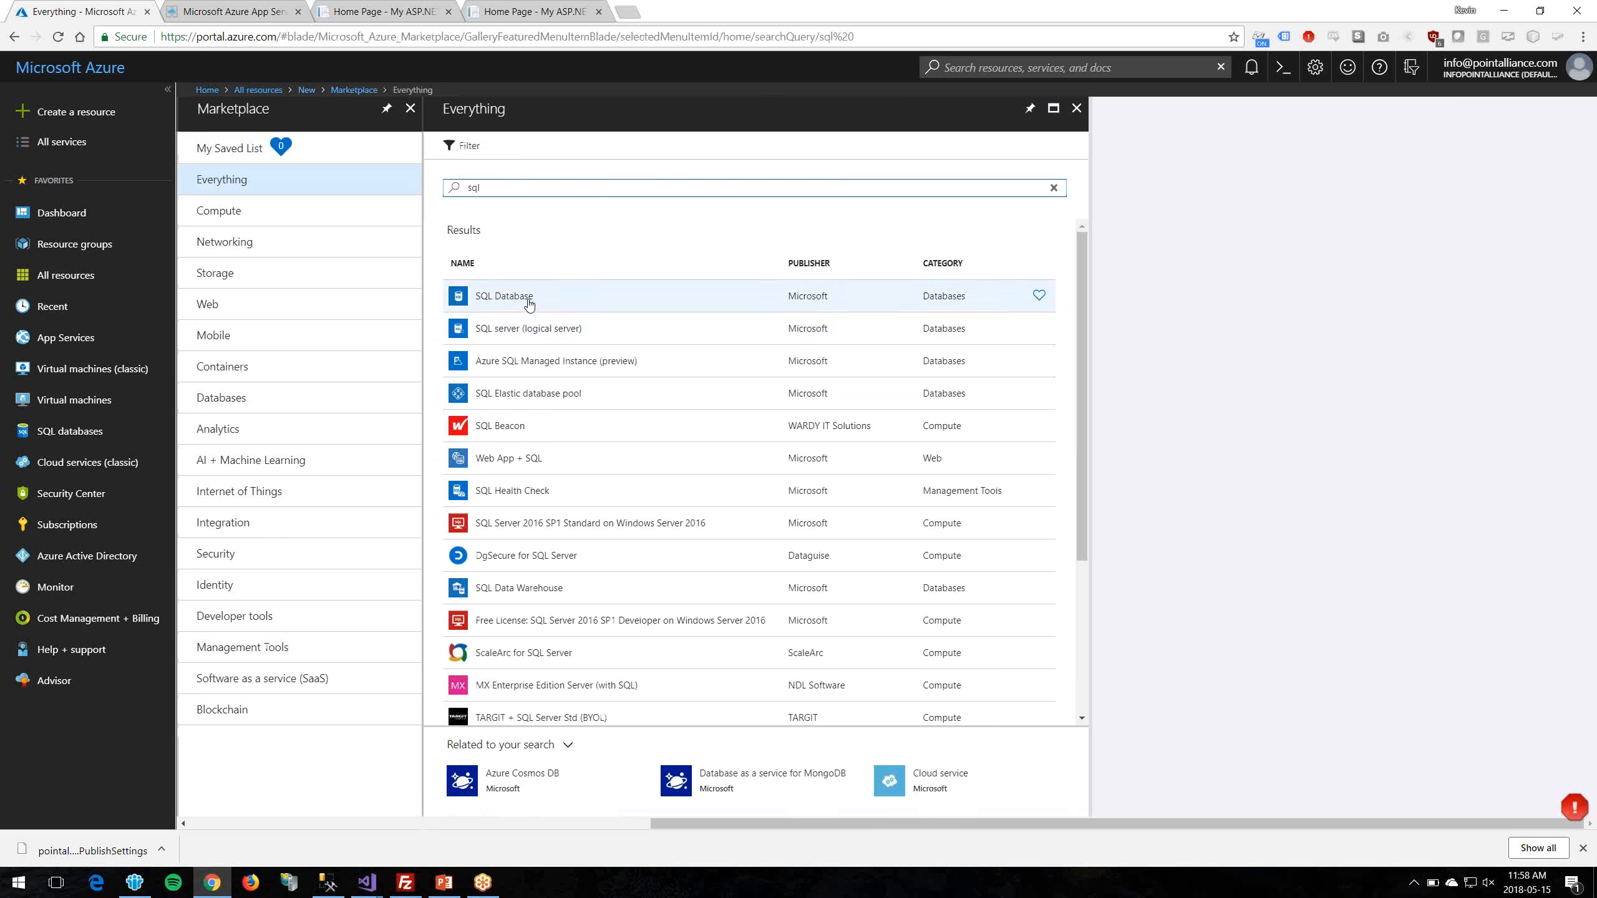
left_click(521, 329)
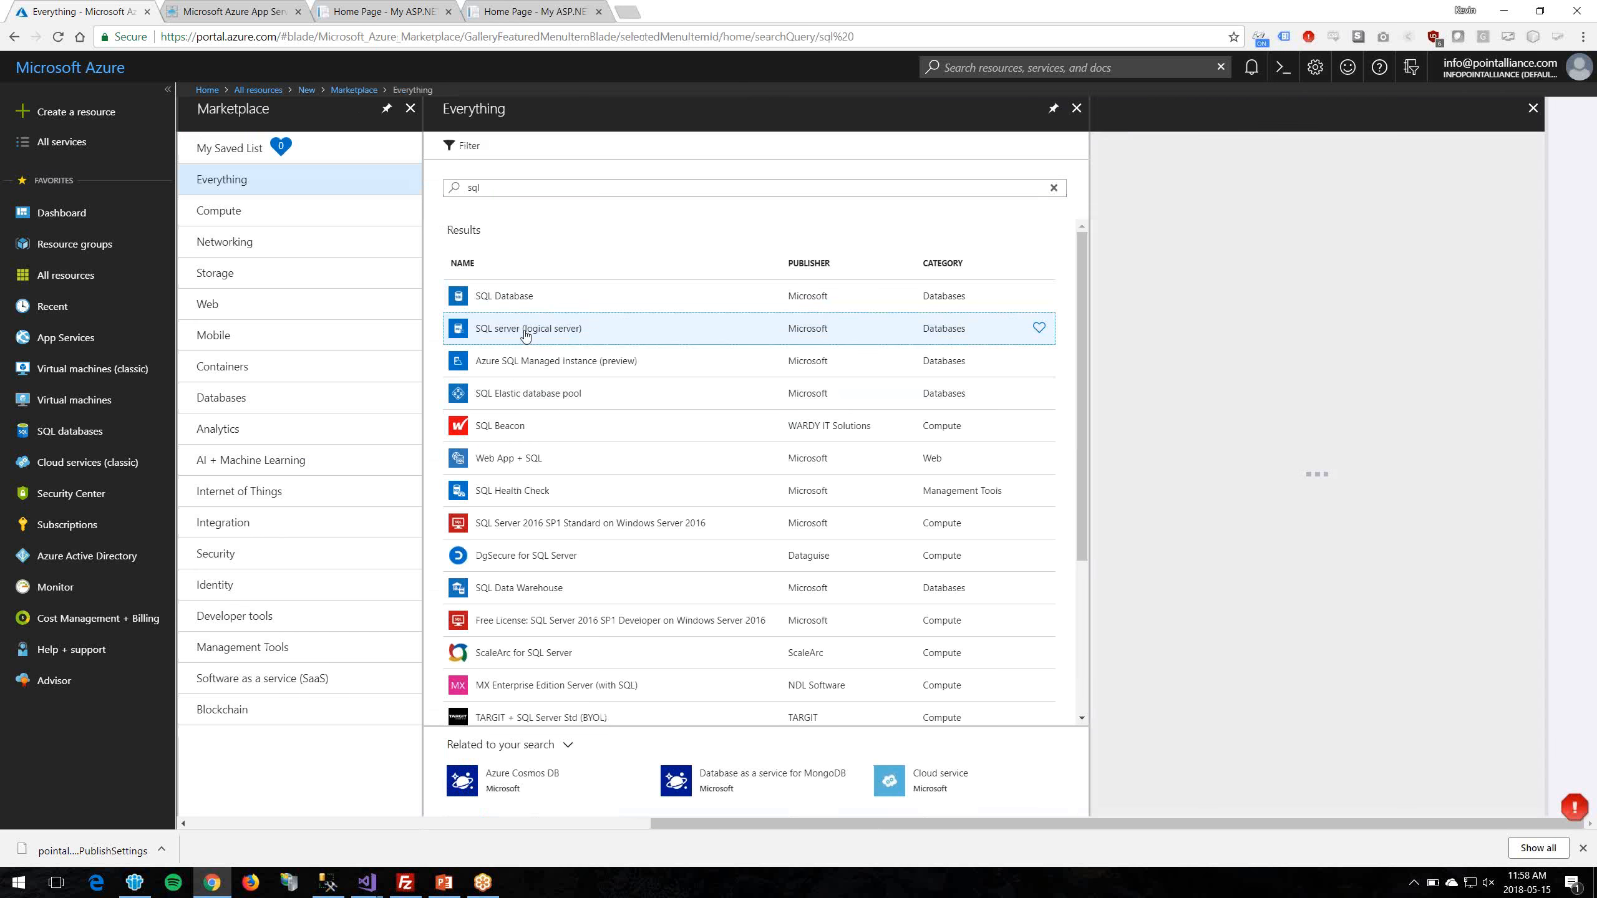
left_click(1171, 783)
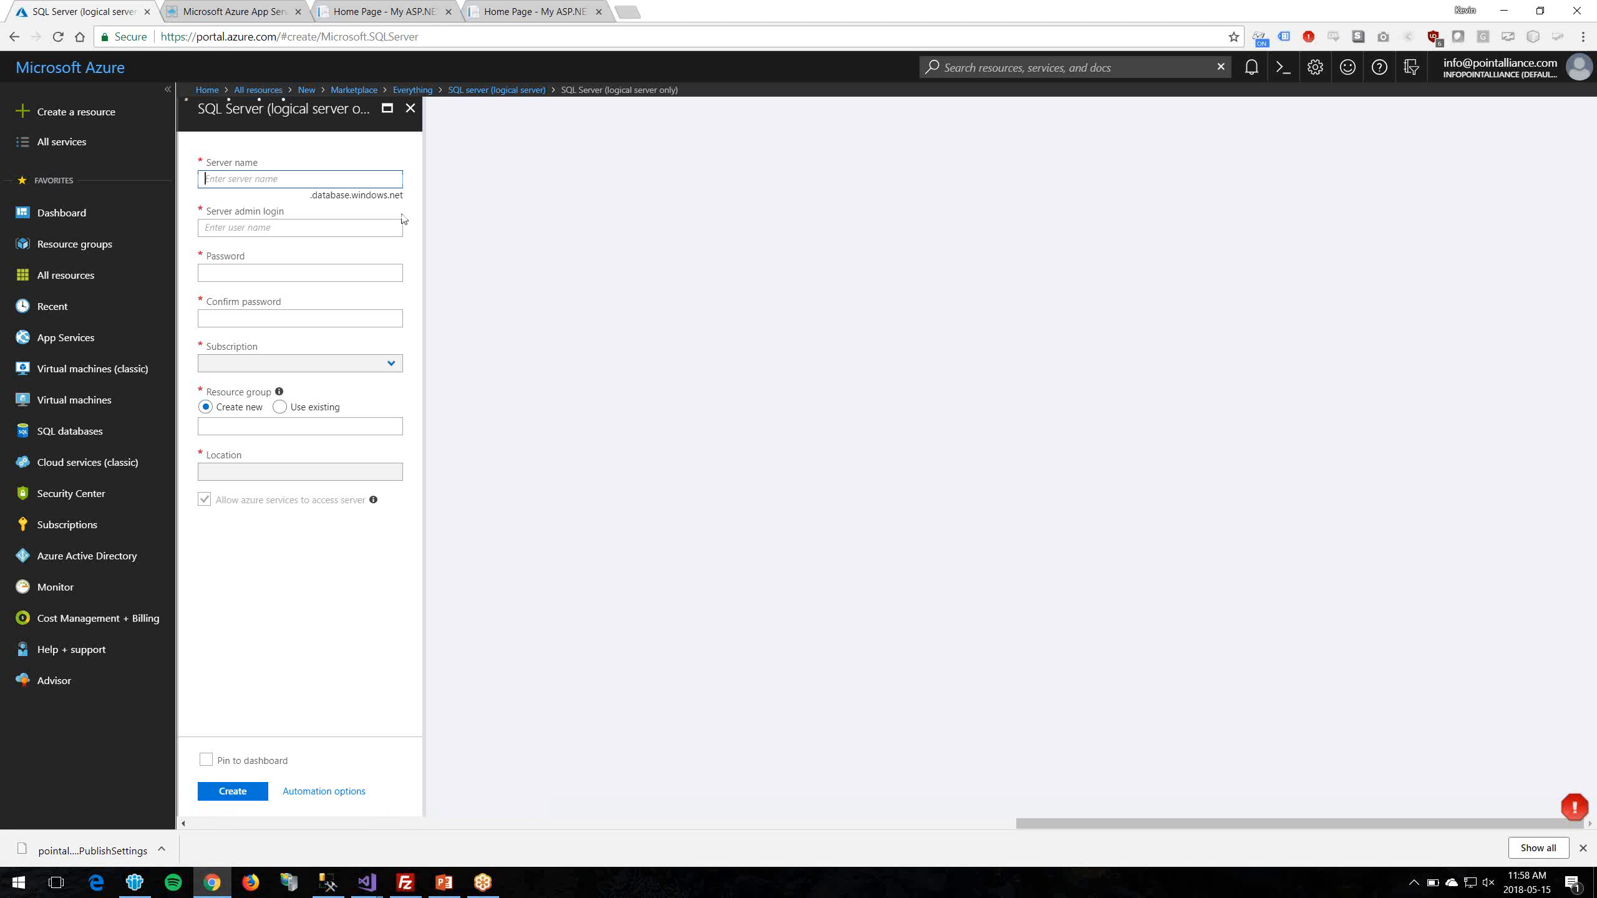
Step: Enter the server name, the server admin login and the admin password
type("pointalliancedemo")
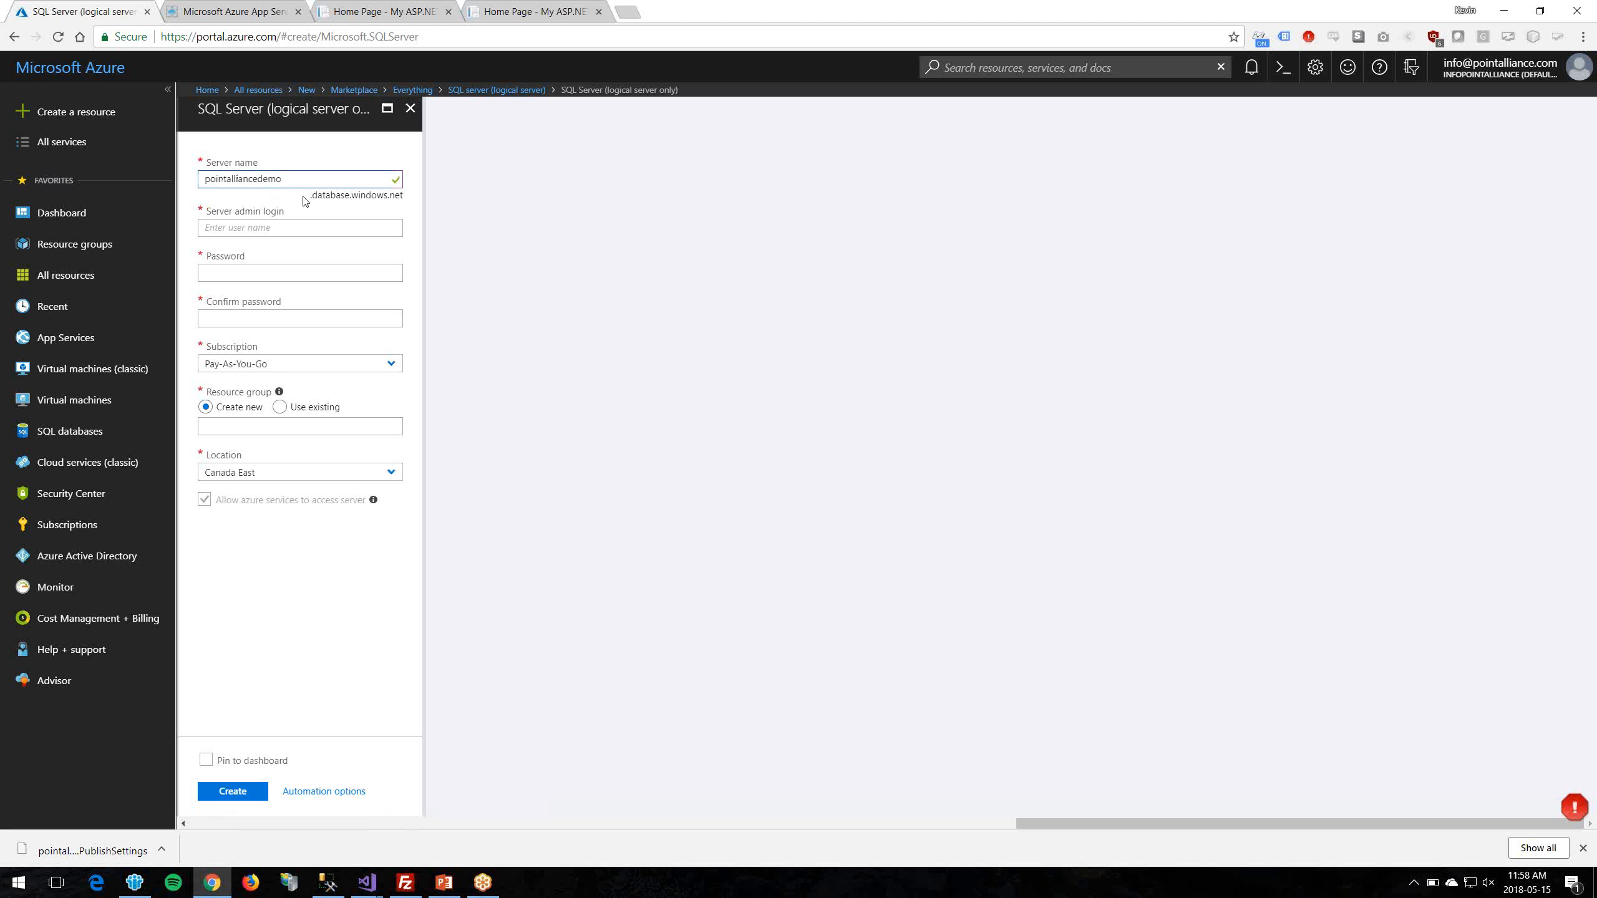
left_click(296, 229)
type("pointalliancedemo")
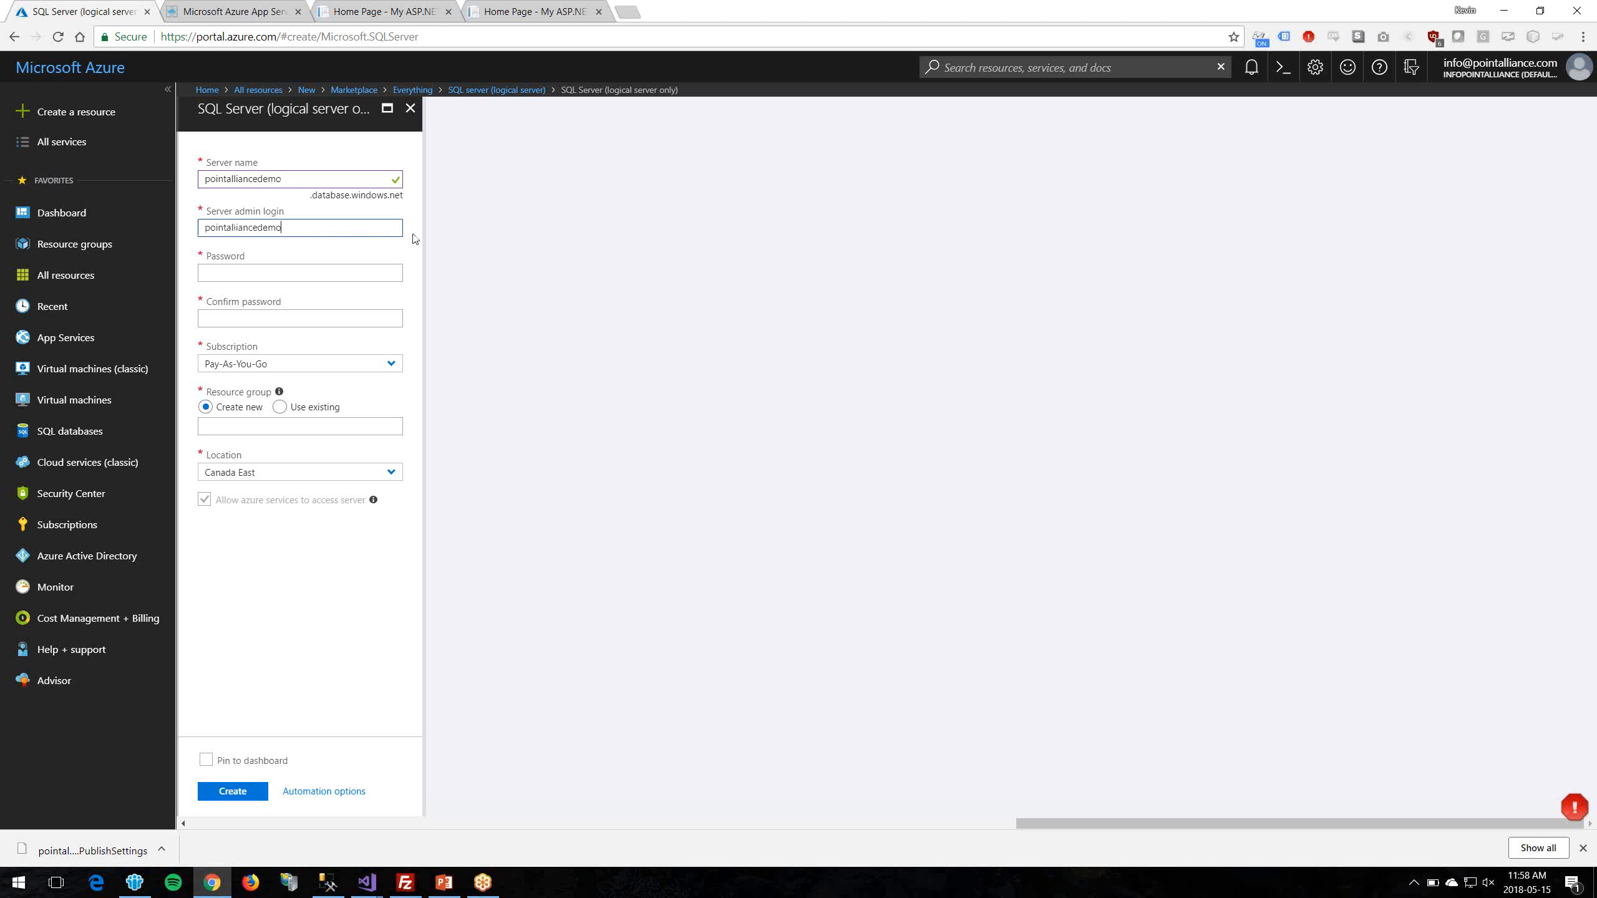
key("Tab")
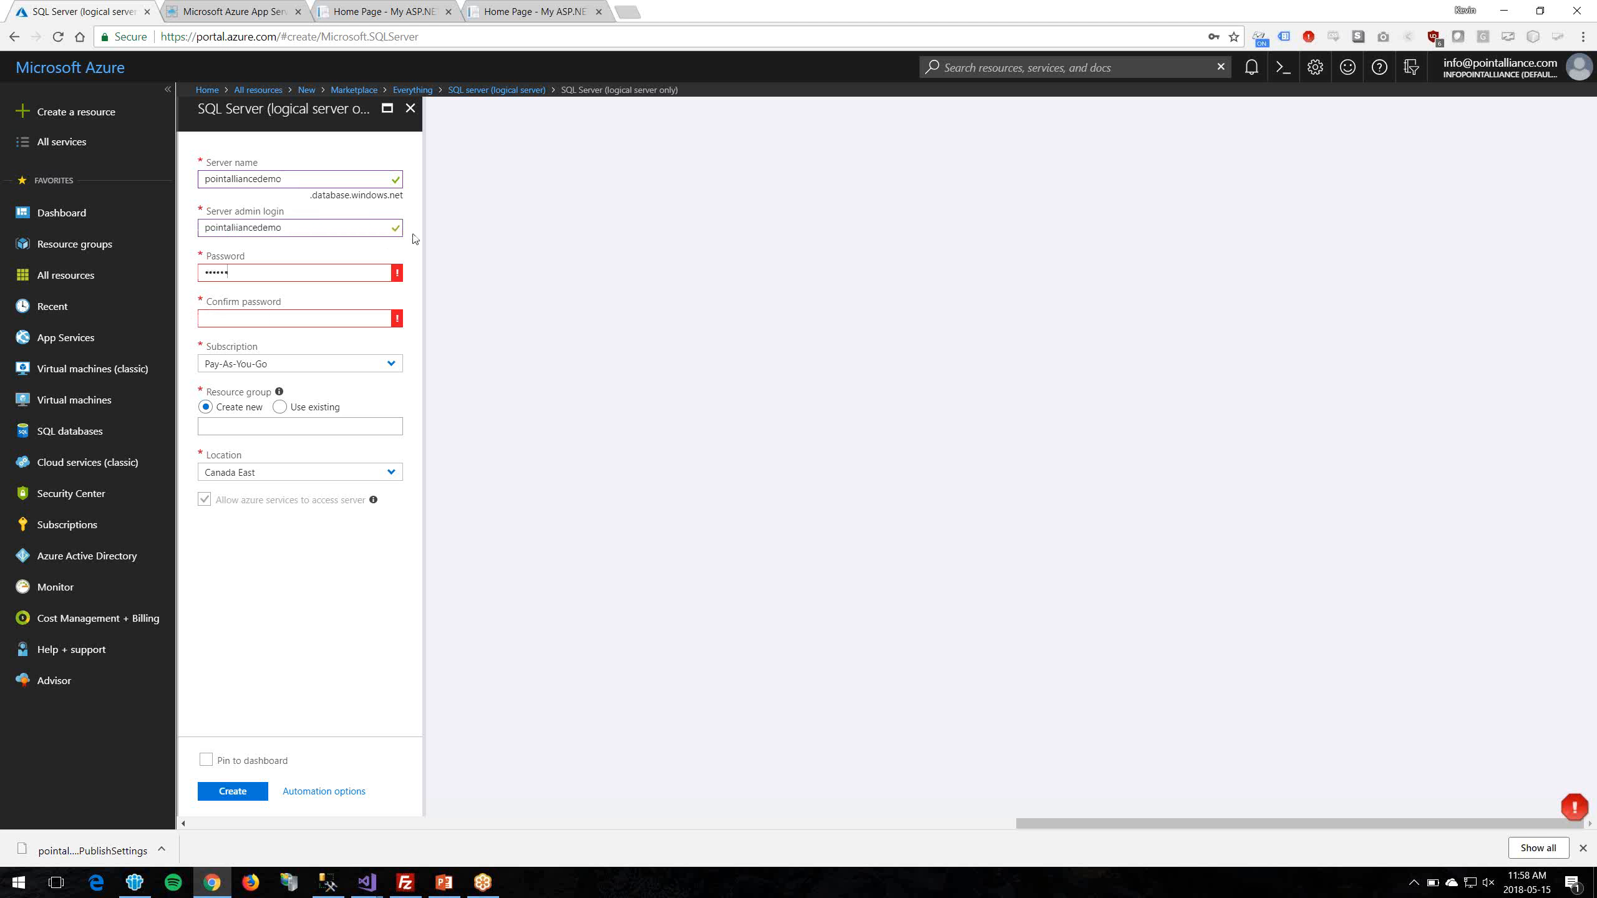
type("12")
key("Tab")
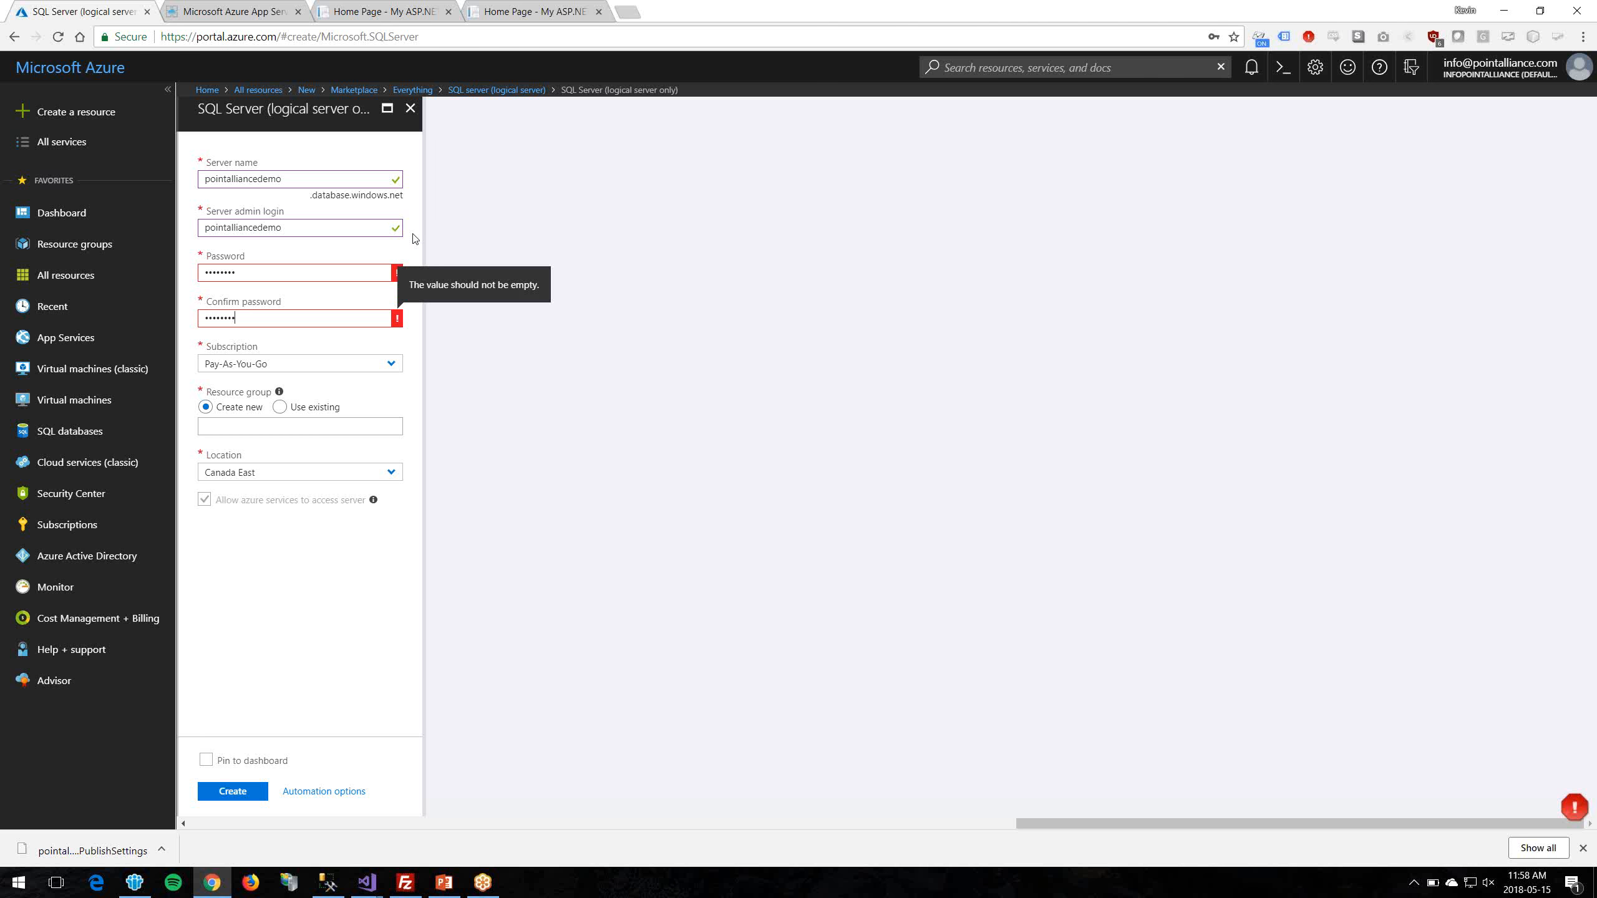
key("Tab")
Step: Retype the admin password and its confirmation so they match
mouse_move(403, 273)
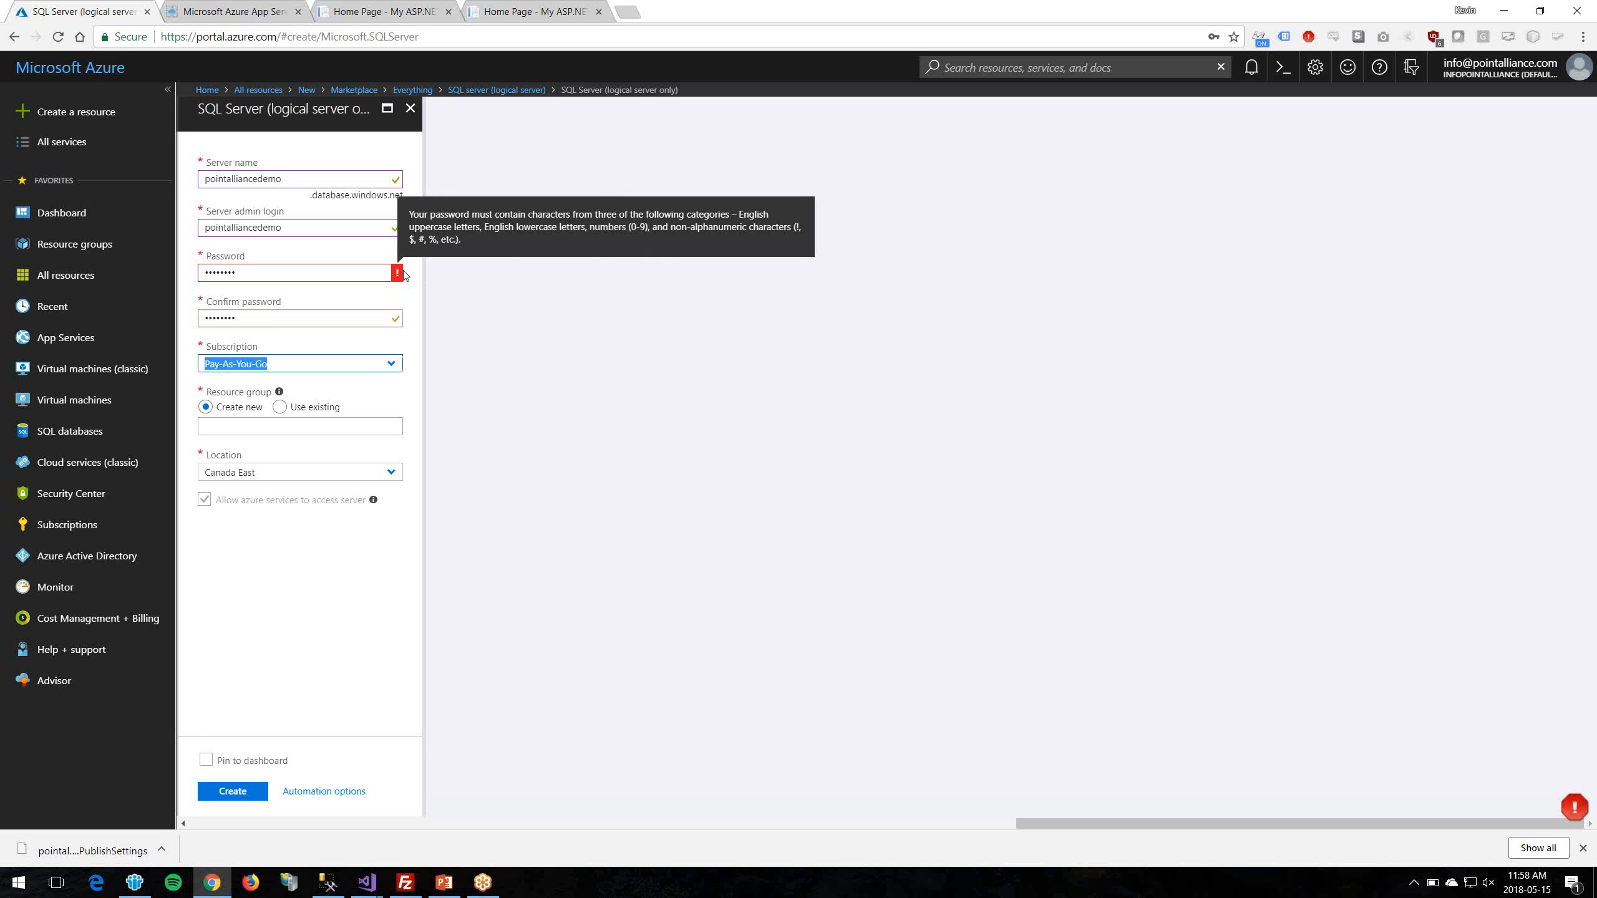
double_click(272, 275)
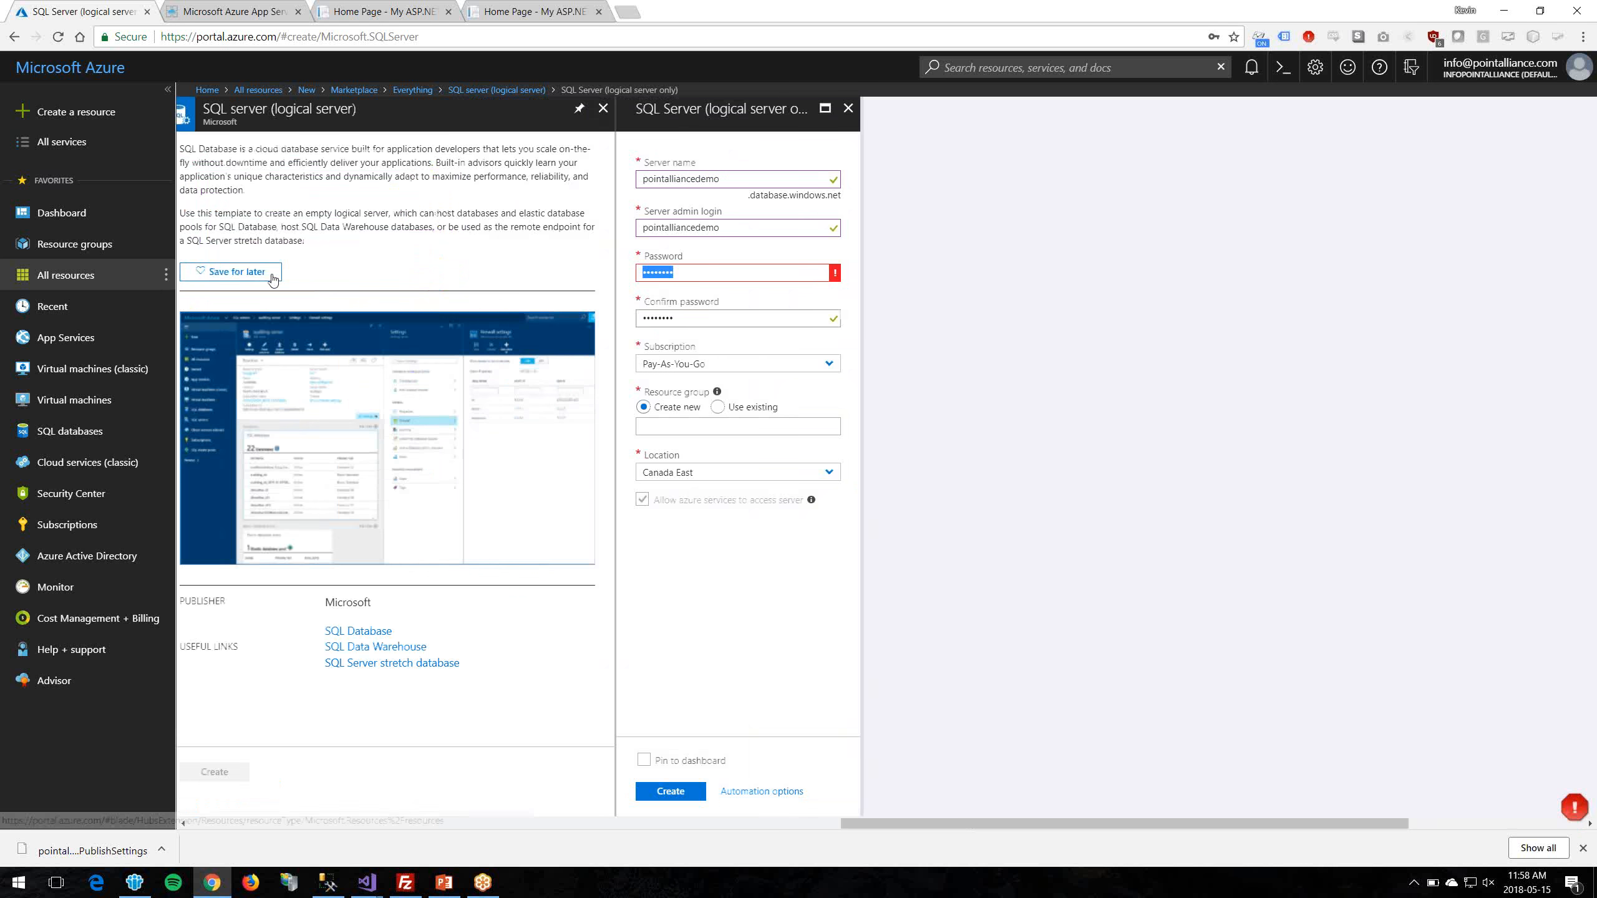
type("•••••")
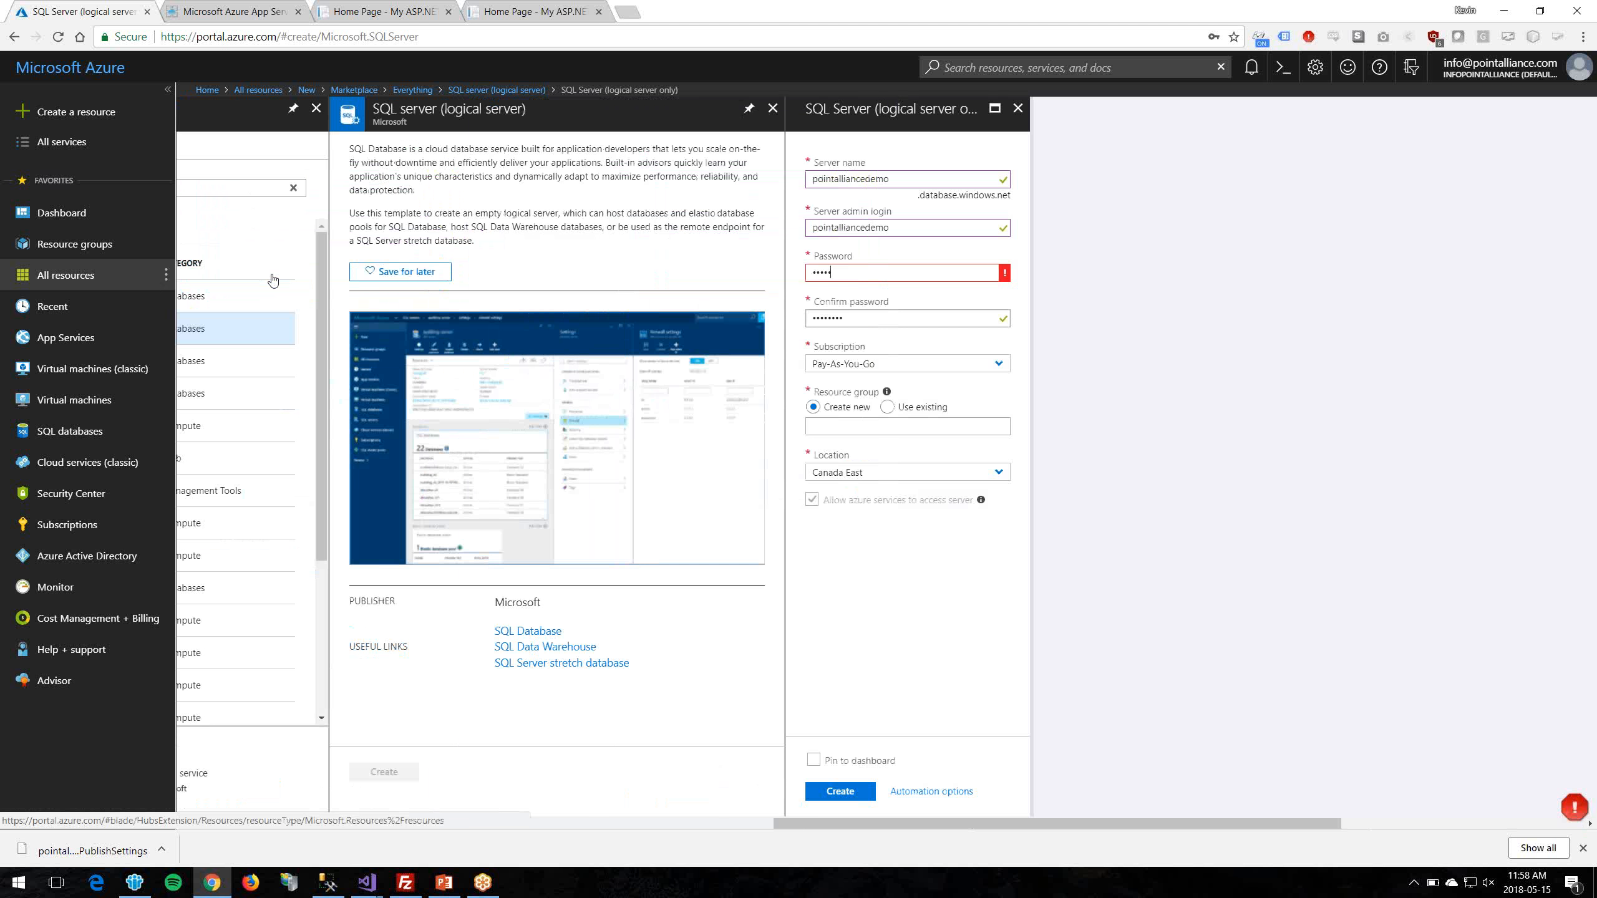
key("Tab")
type("•")
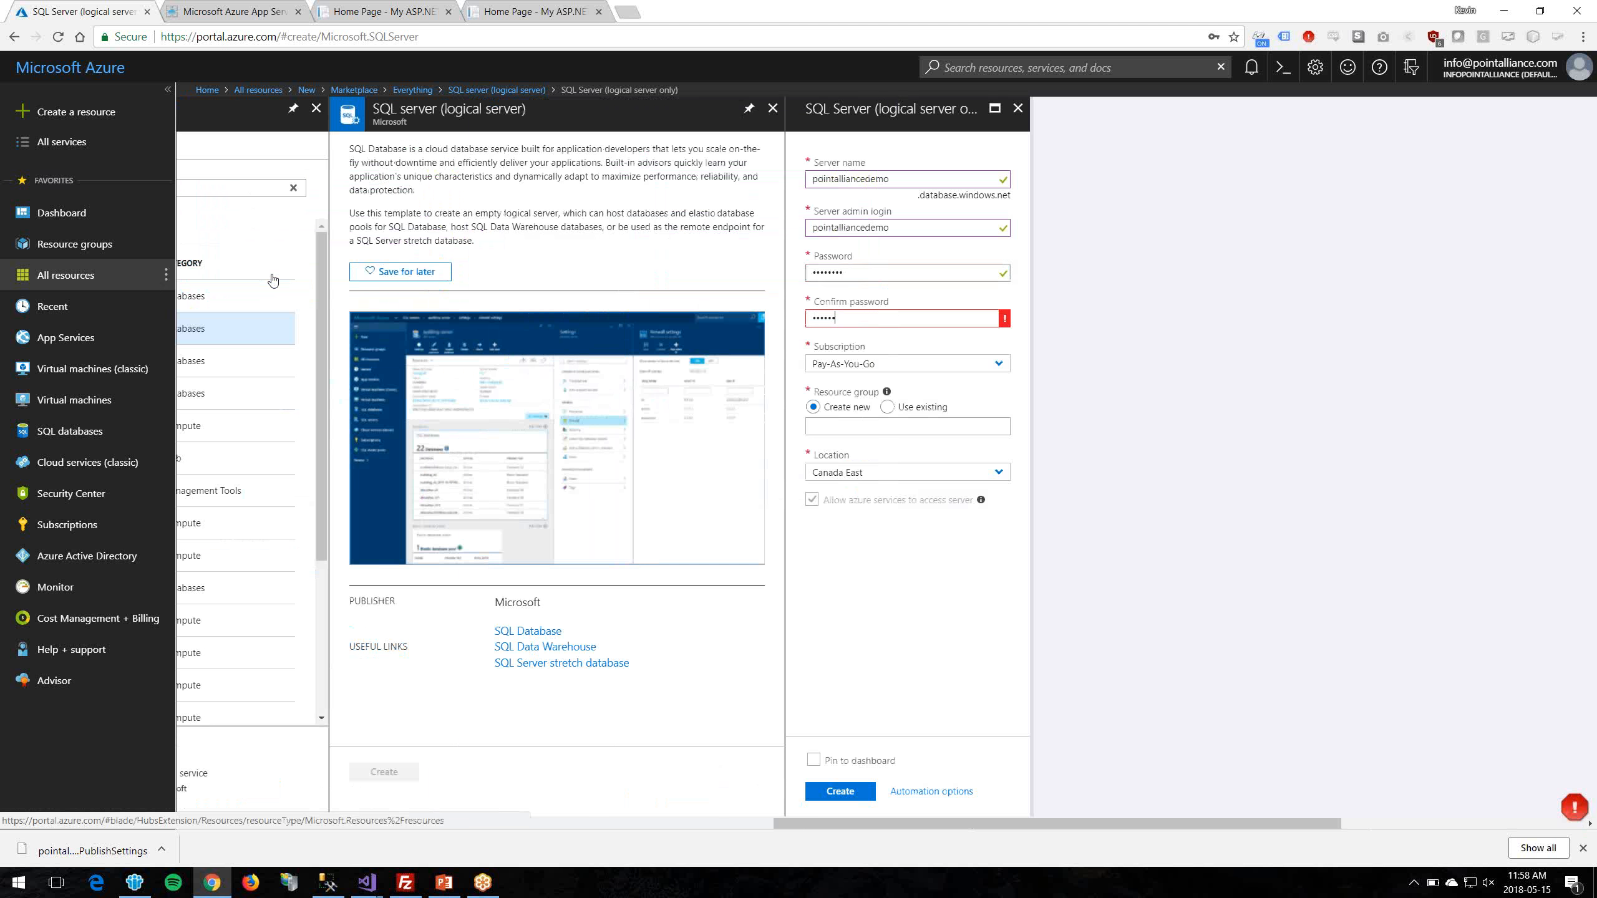
Step: Use the existing resource group PointAllianceDemo1 and create the pointalliancedemo server
left_click(887, 409)
left_click(984, 434)
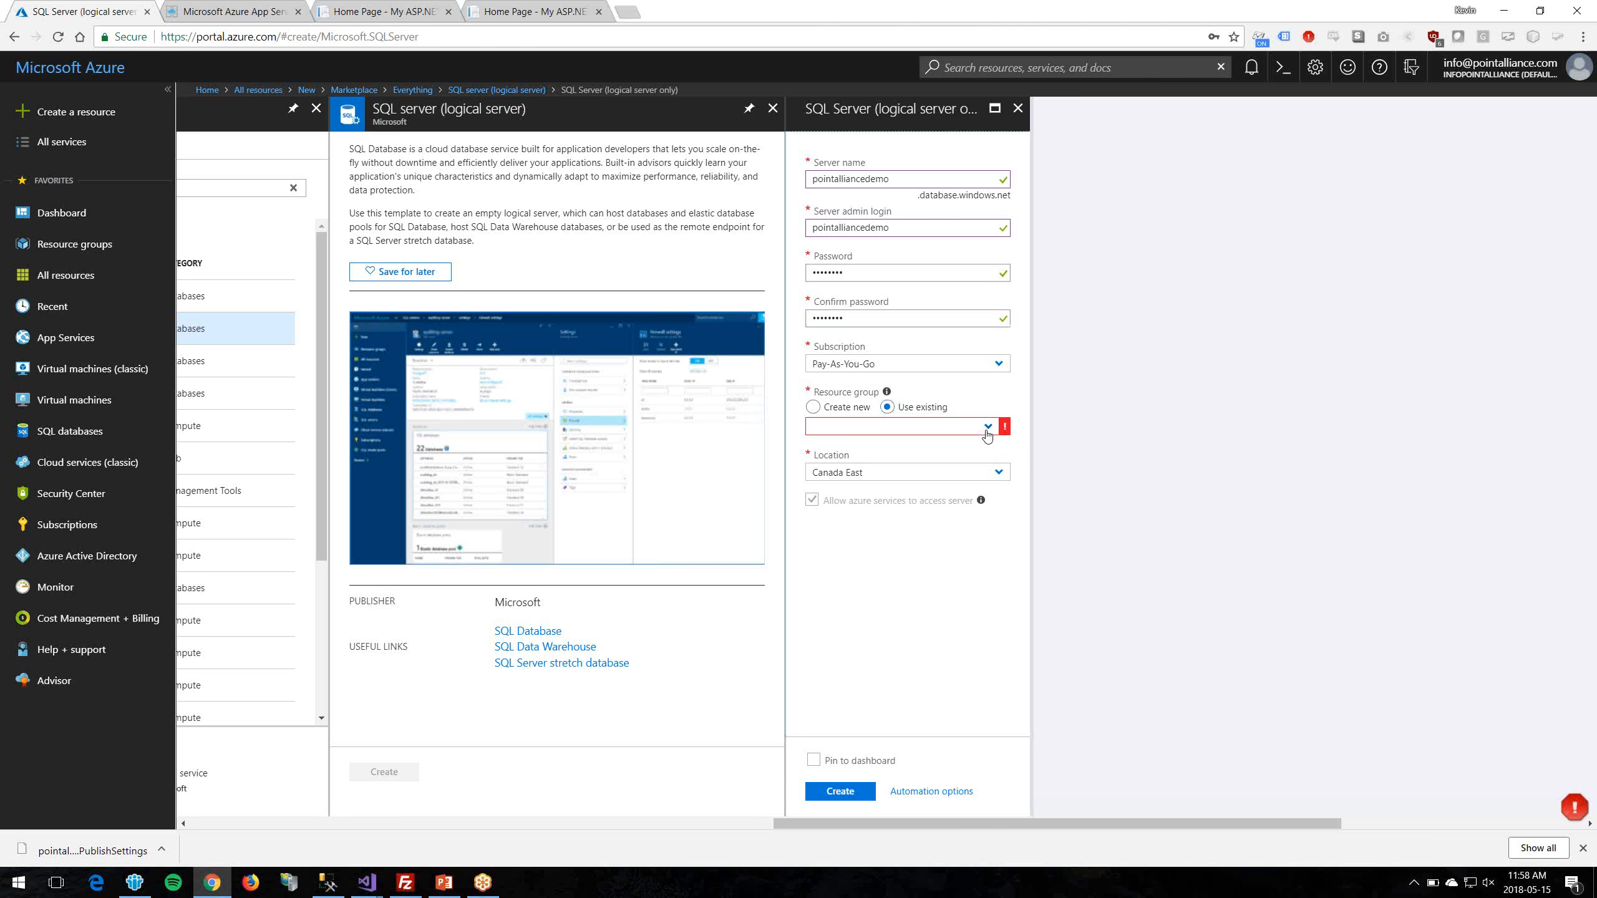
left_click(918, 526)
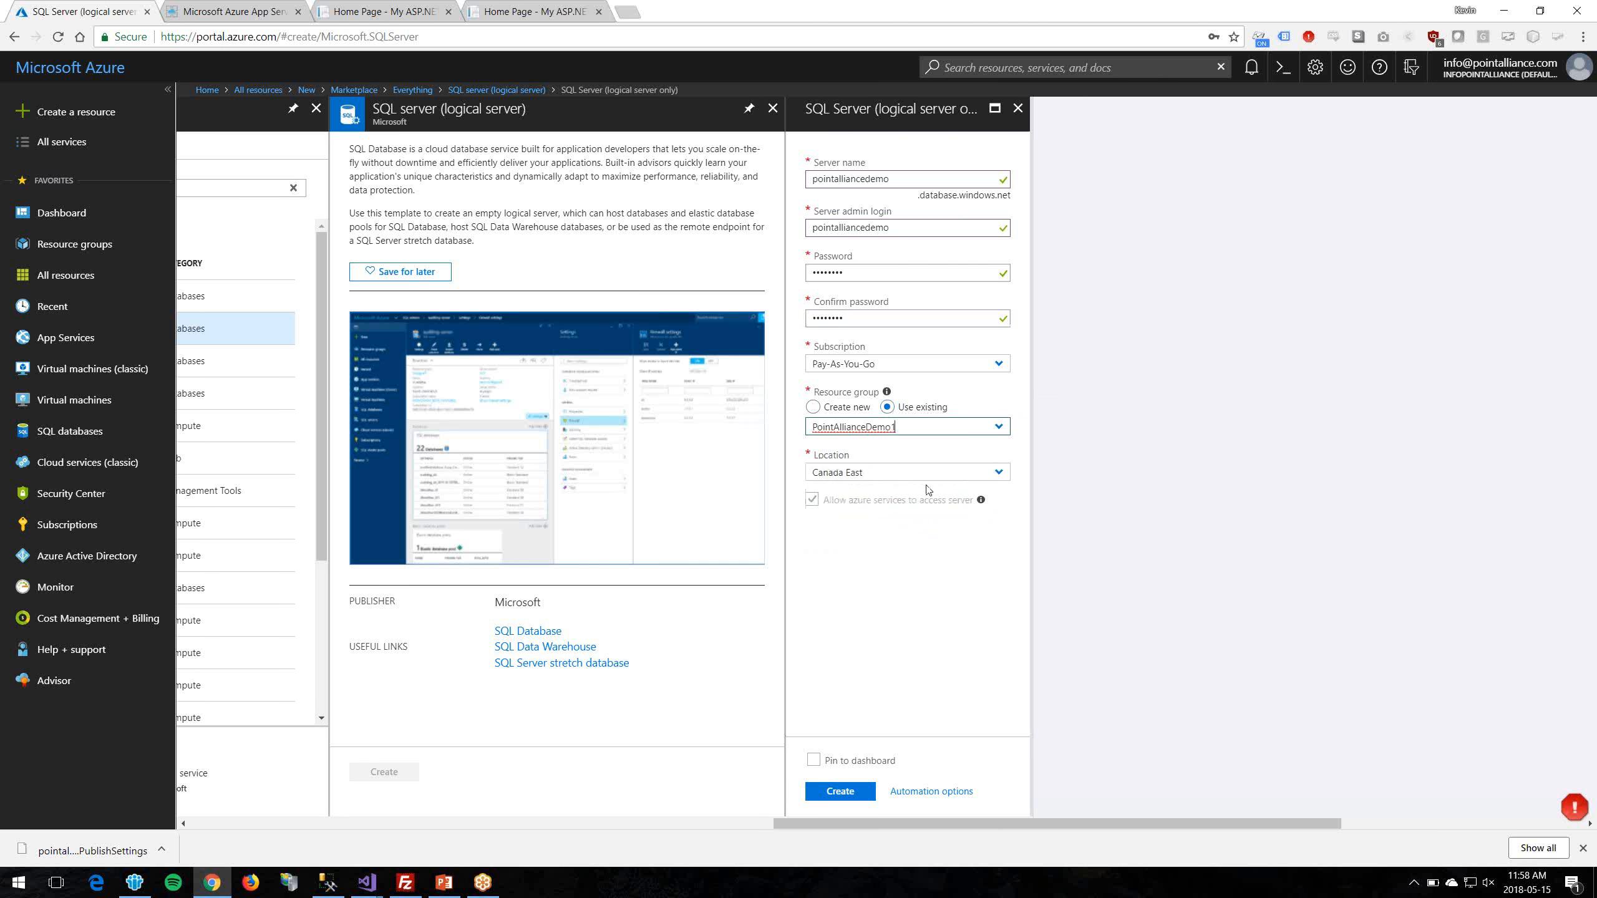
left_click(842, 792)
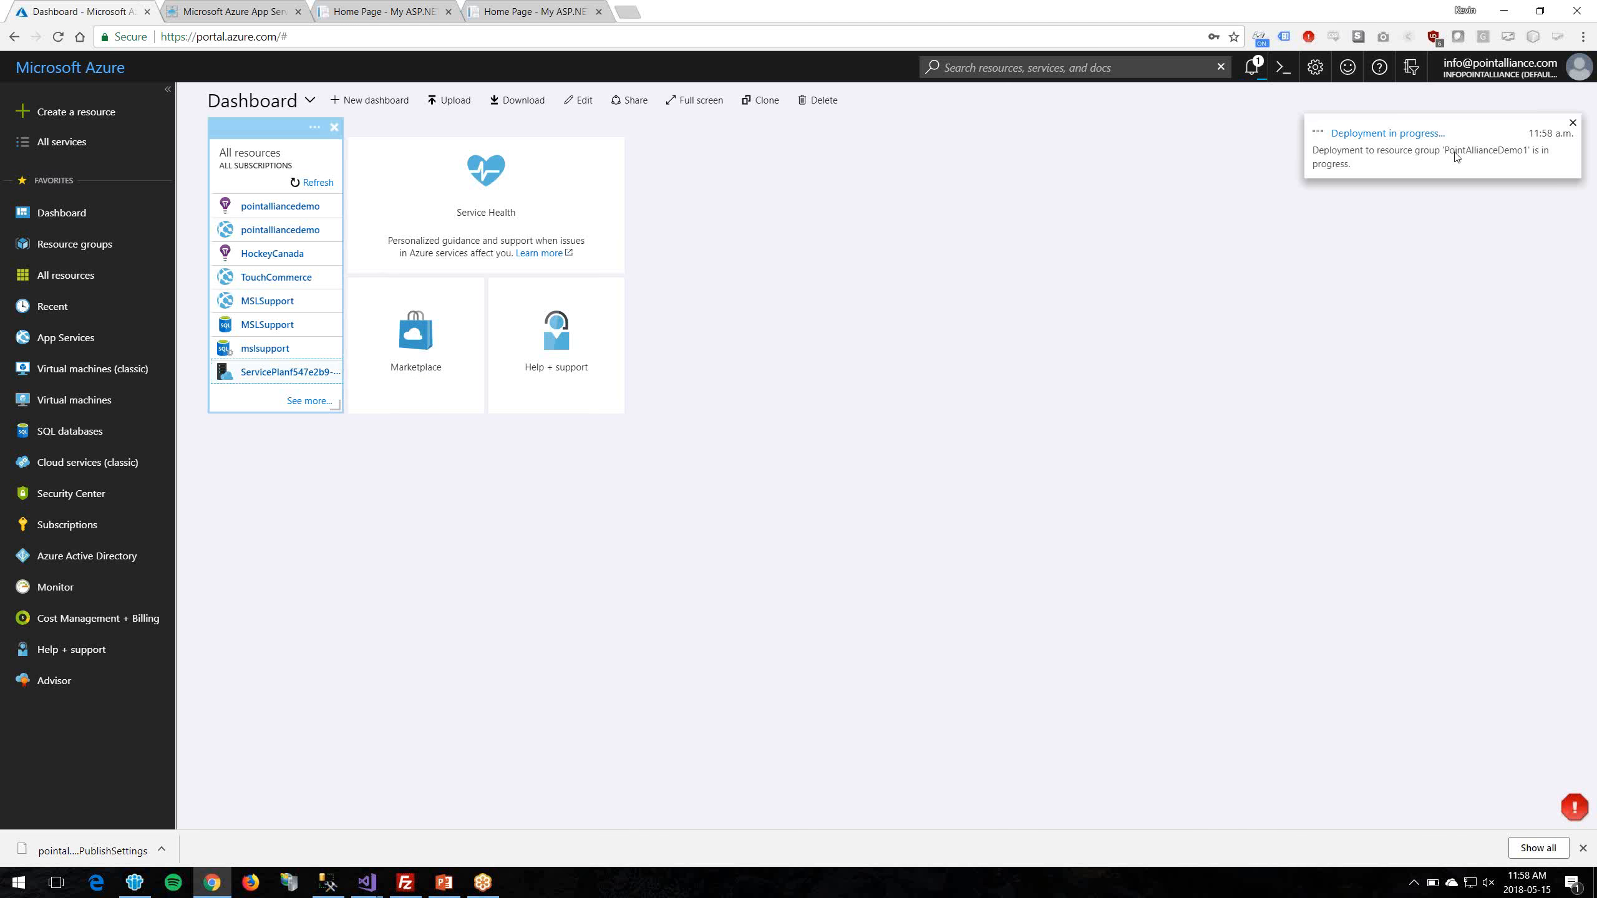
left_click(94, 276)
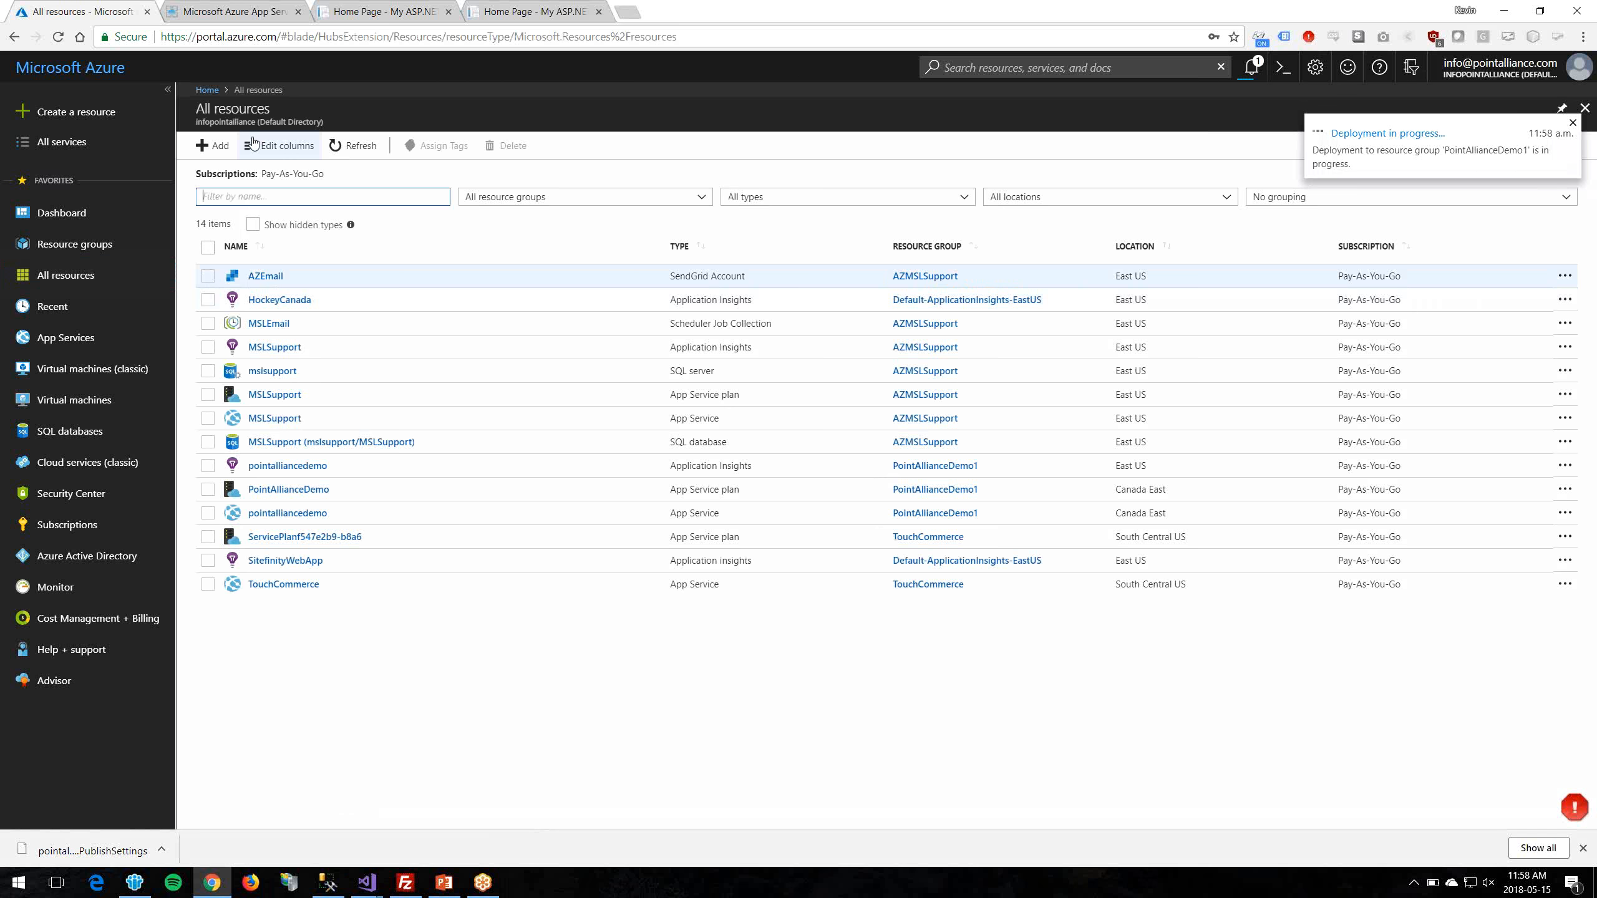
Step: Search the Marketplace for 'sql server database' and start creating a SQL Database
left_click(212, 146)
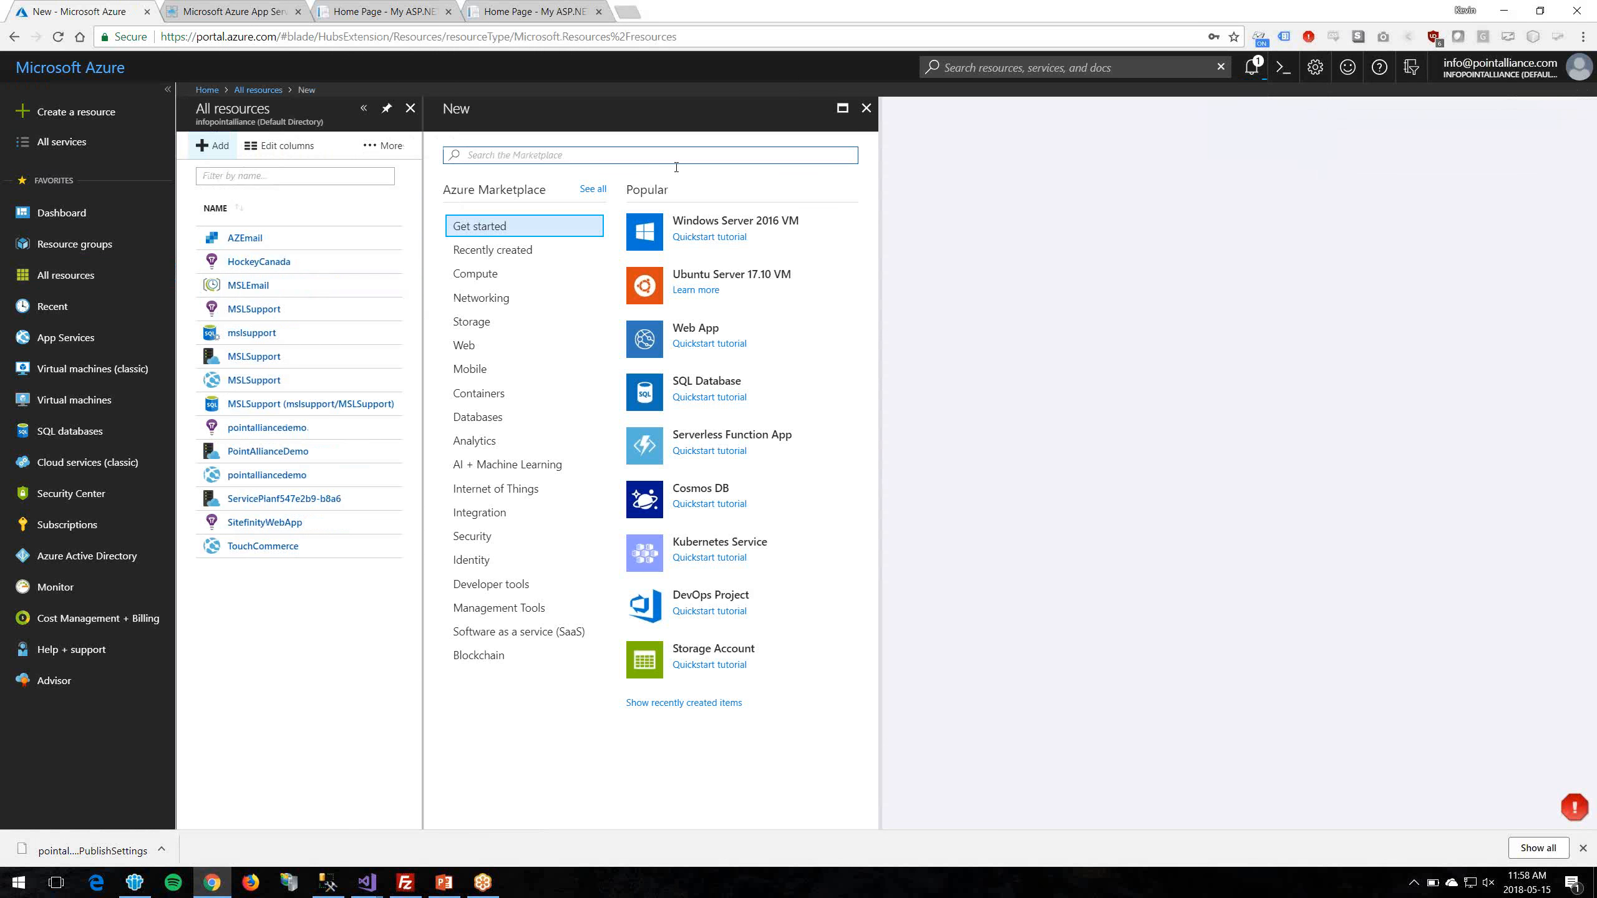
type("sql server")
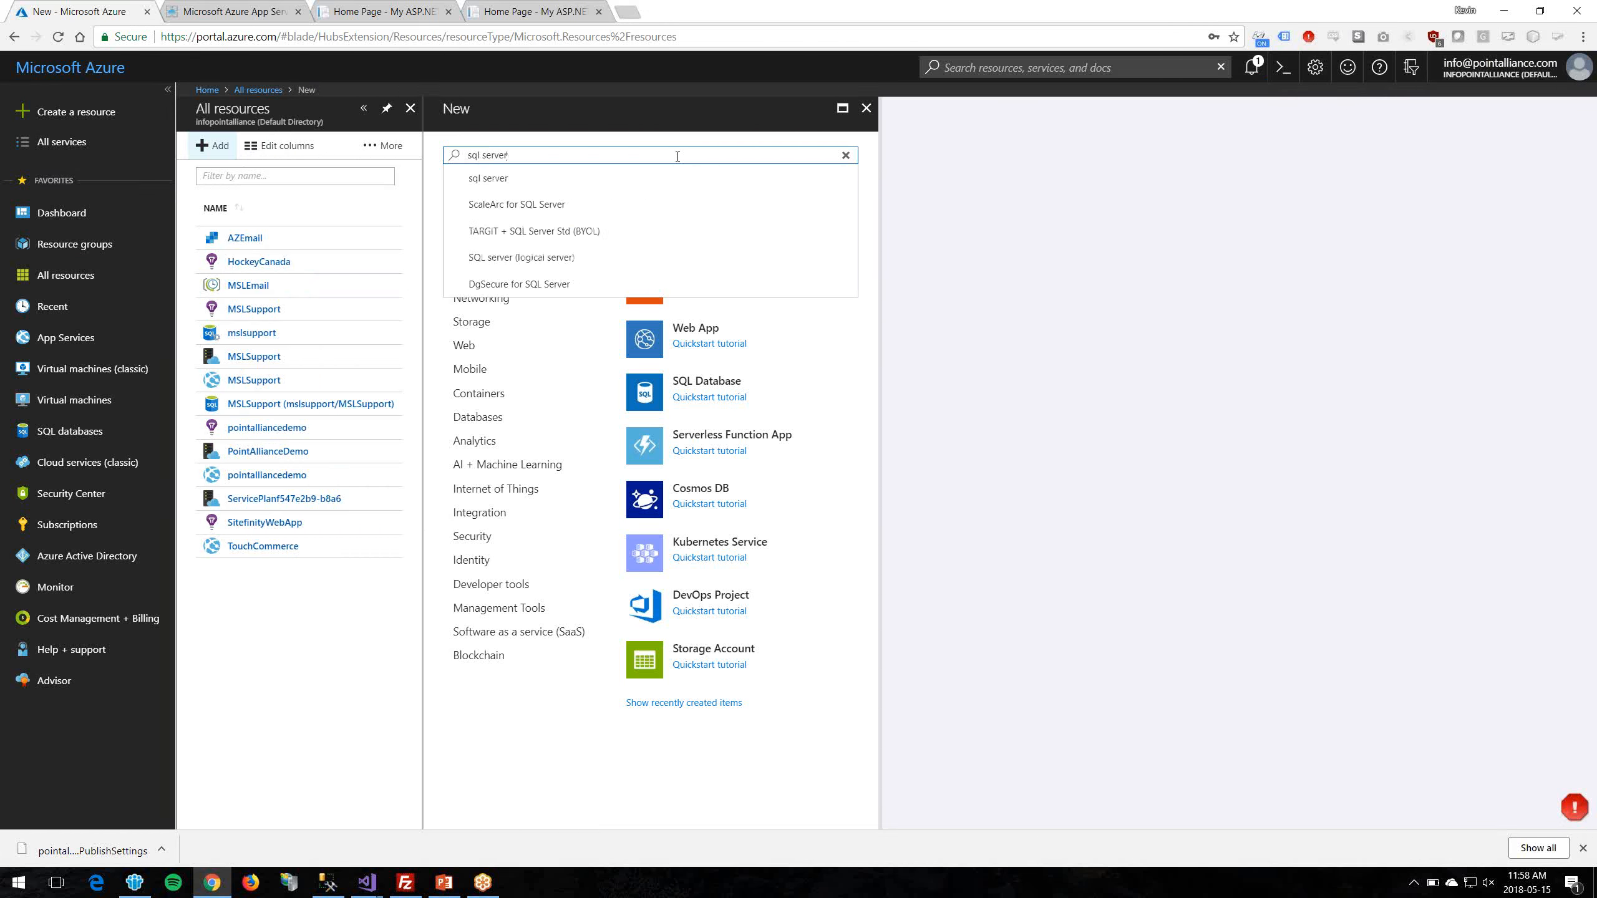
key("Return")
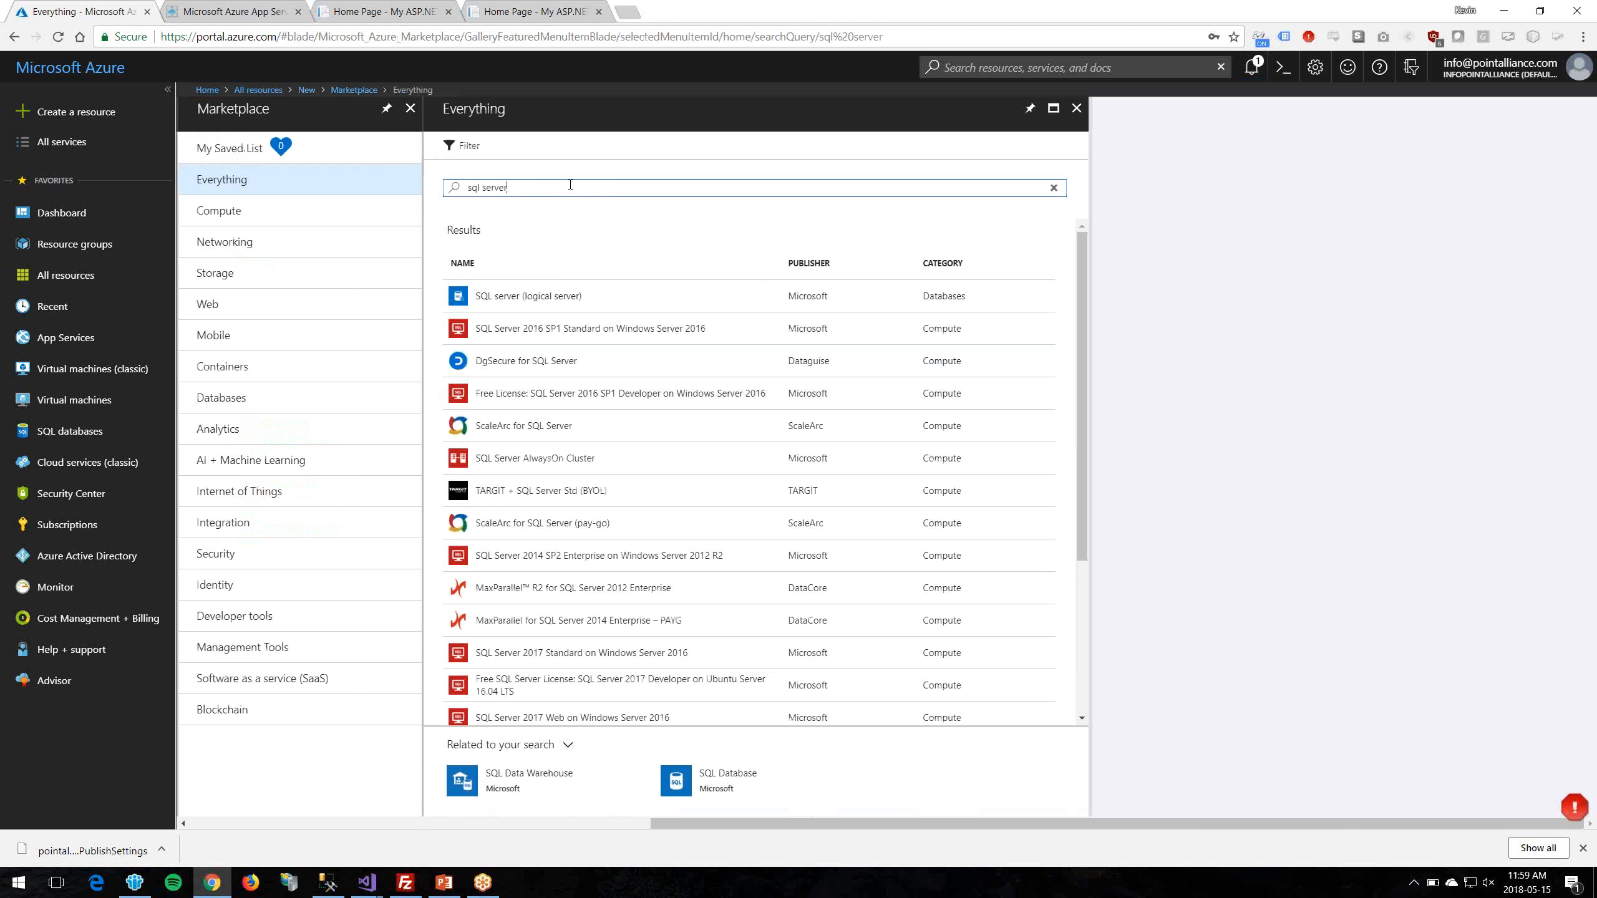
type("database")
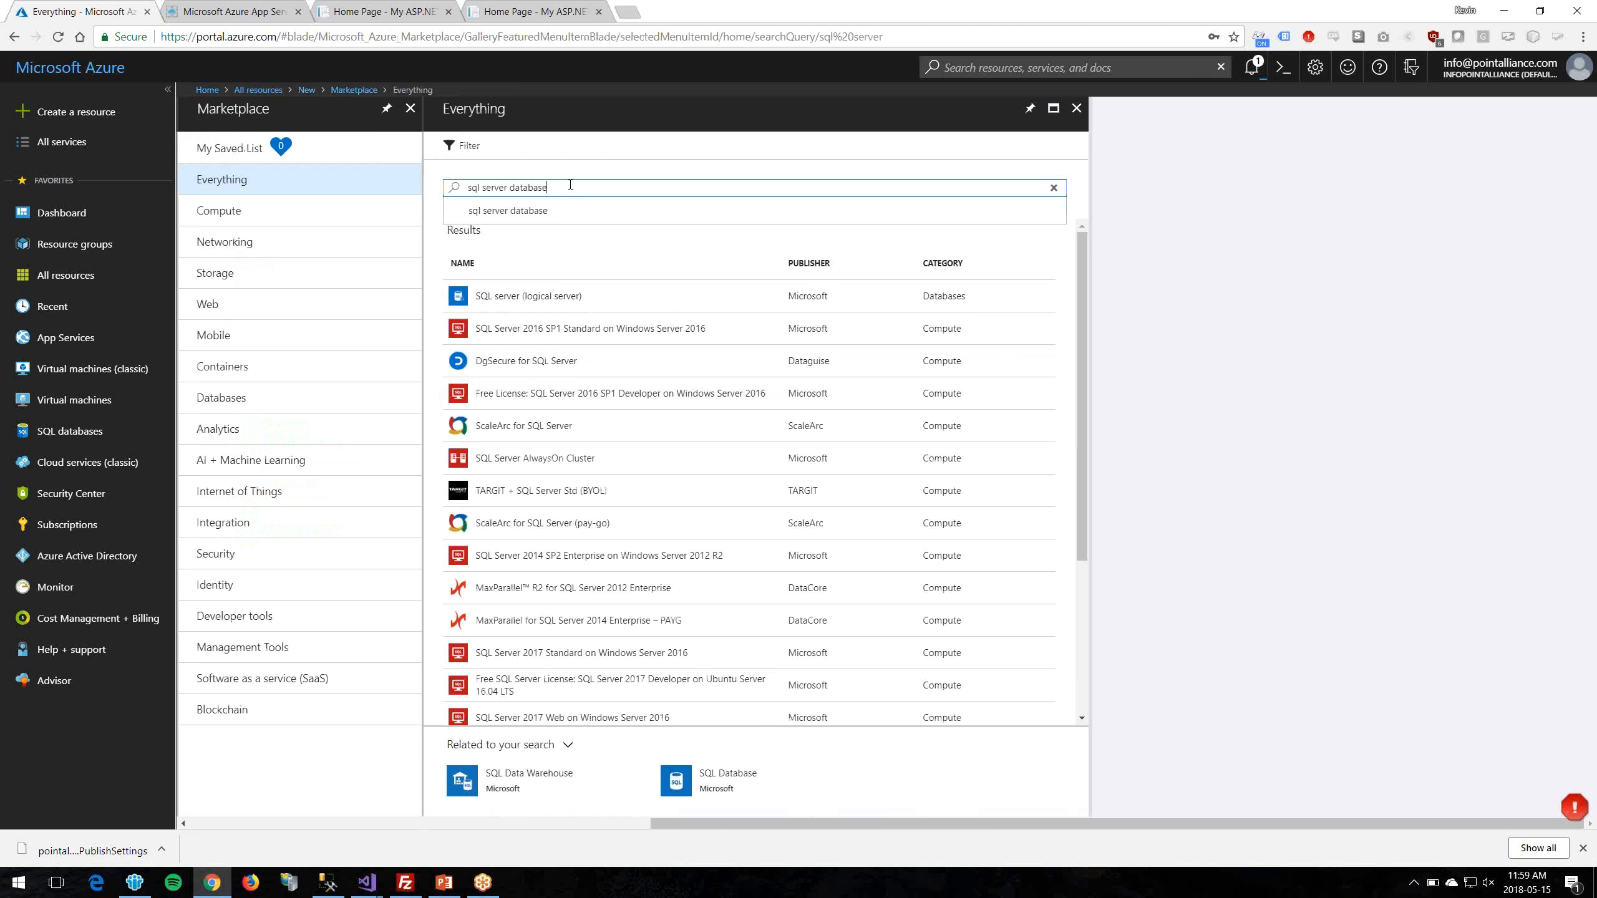
key("Return")
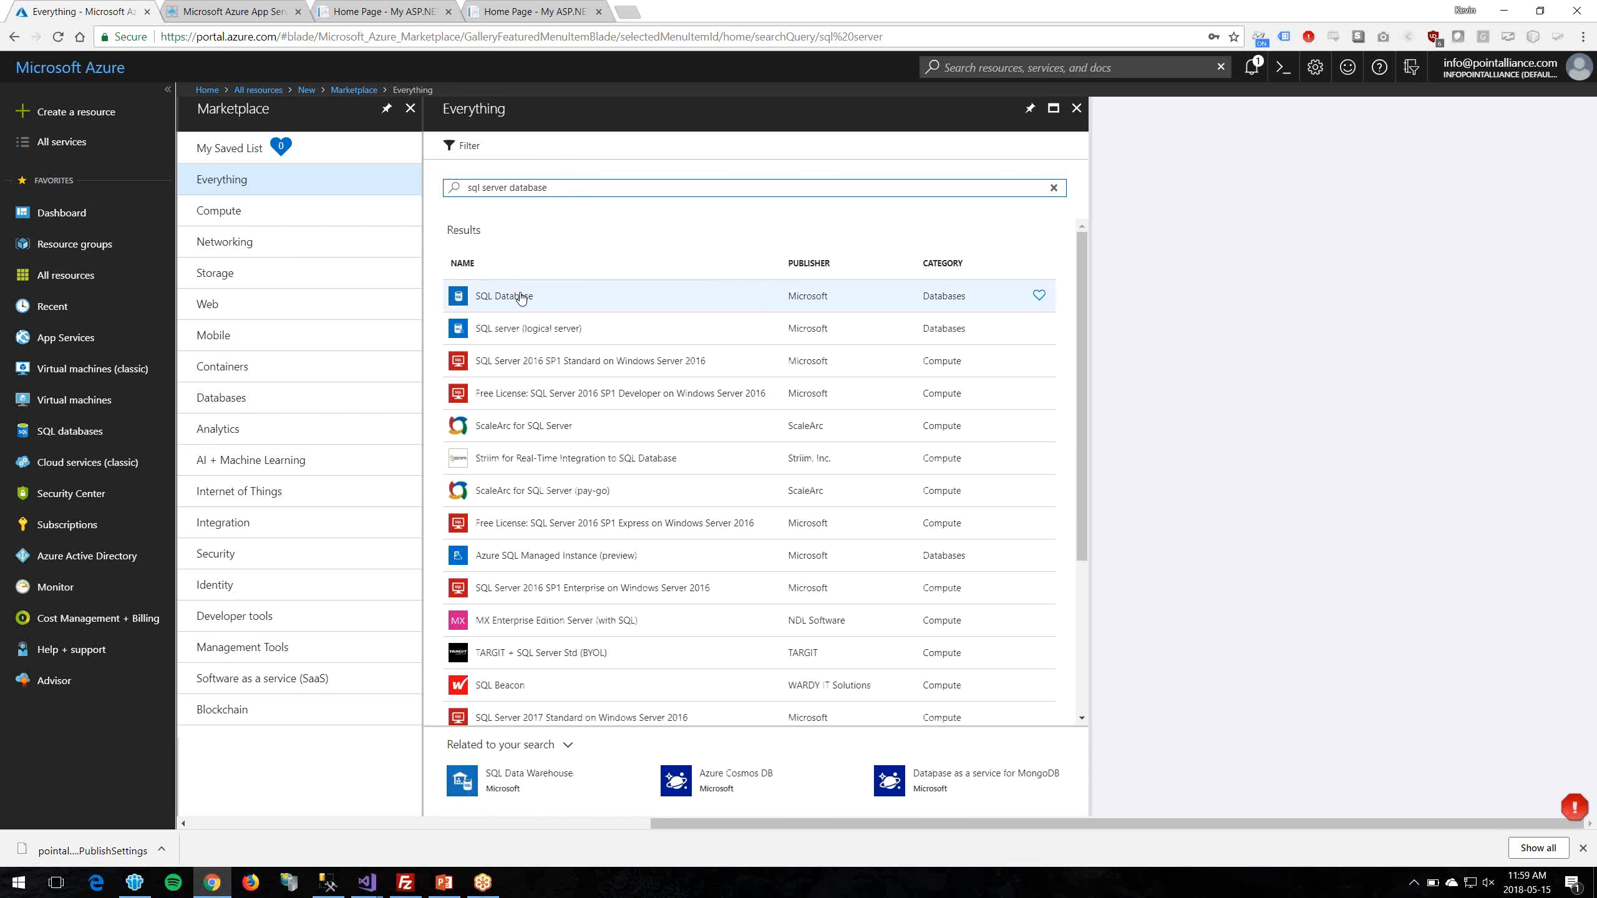
left_click(1265, 65)
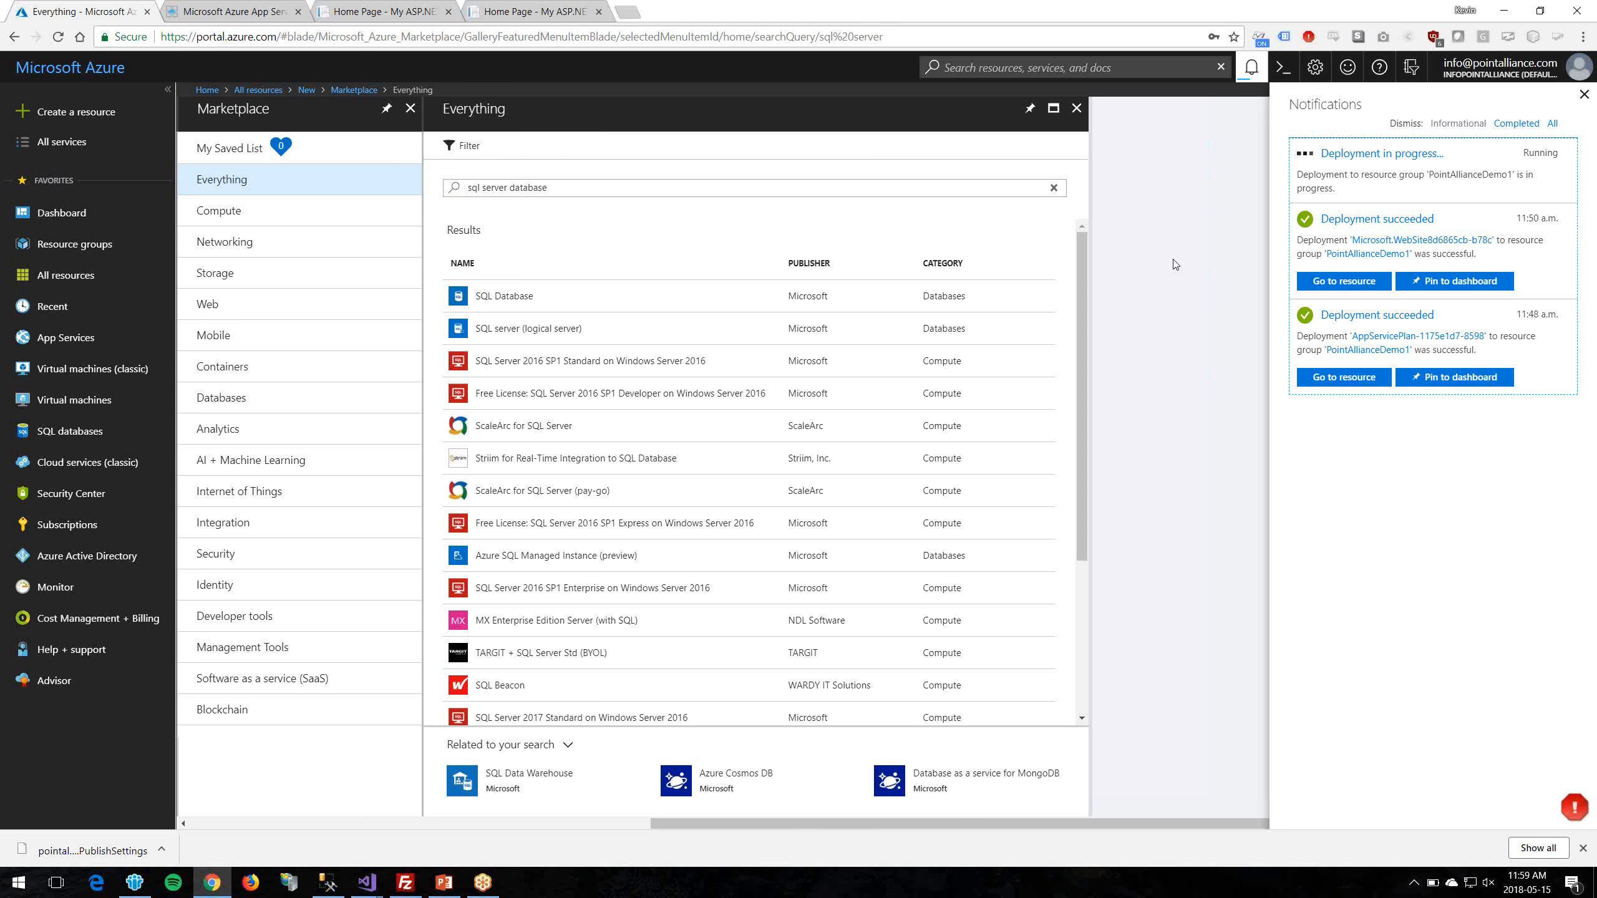
left_click(591, 296)
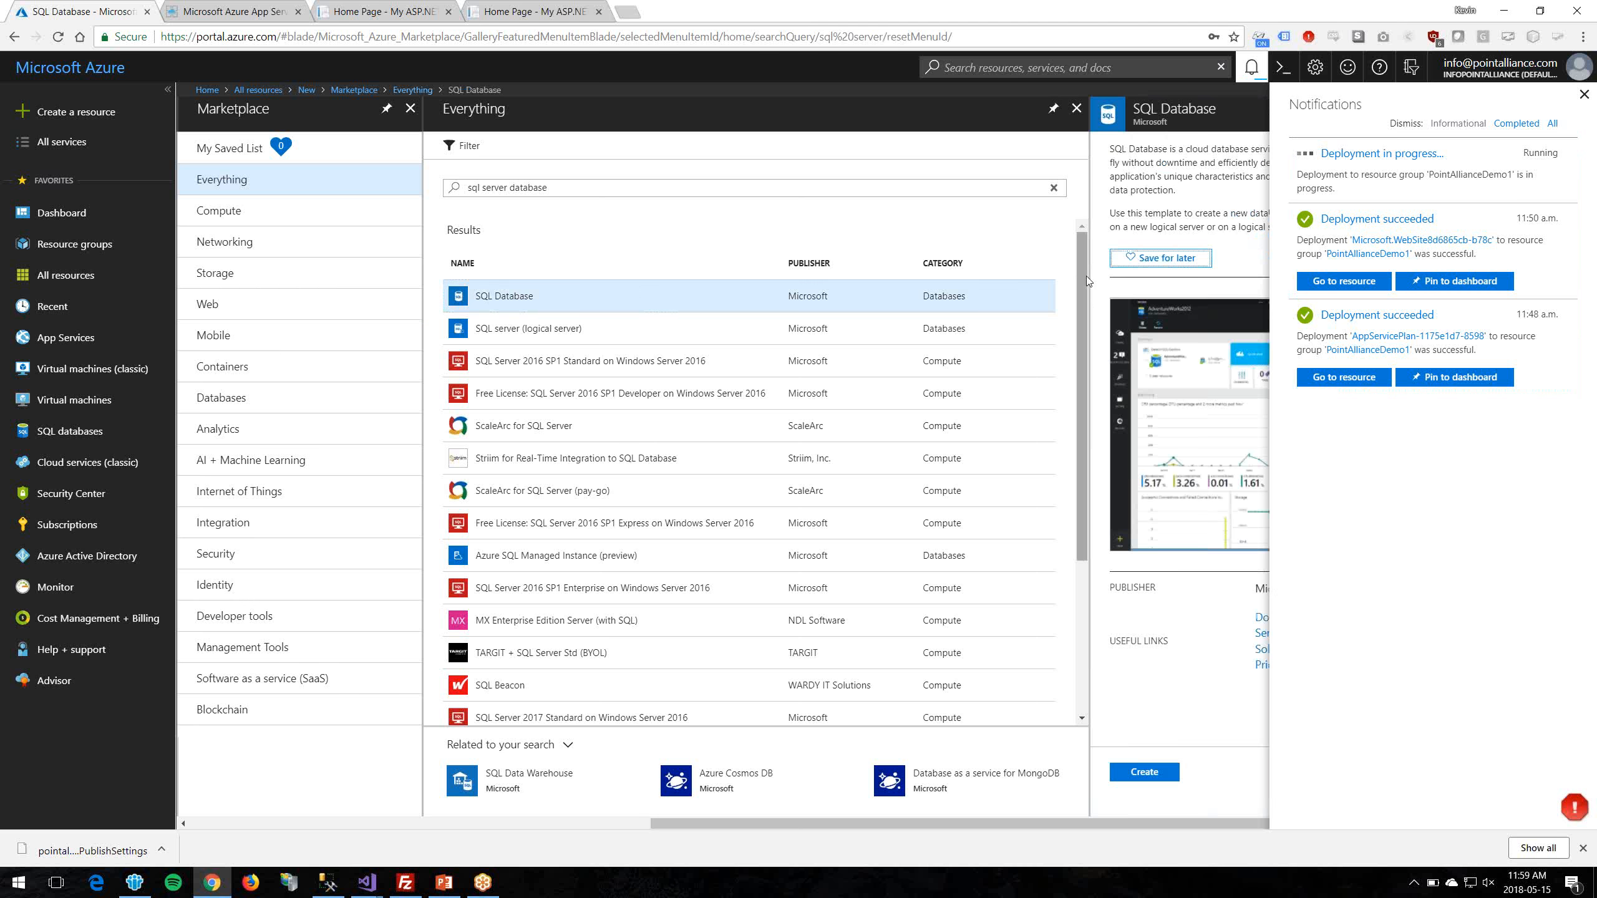
left_click(1144, 772)
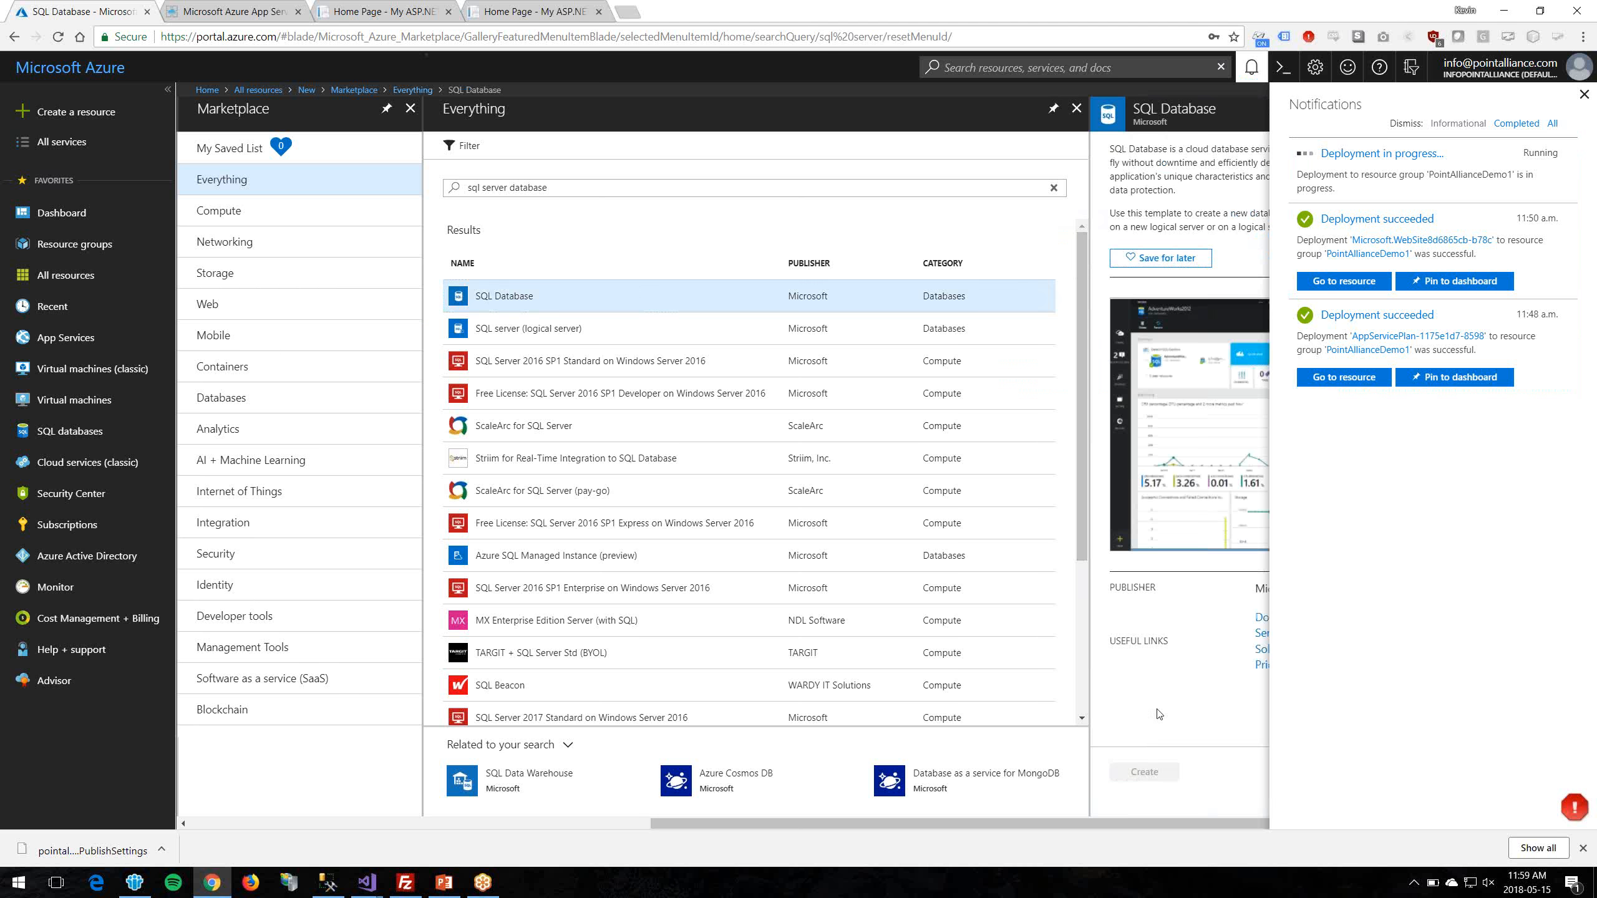
Step: Name the database pointalliancedemo in resource group PointAllianceDemo1, with Blank database as source
left_click(1584, 95)
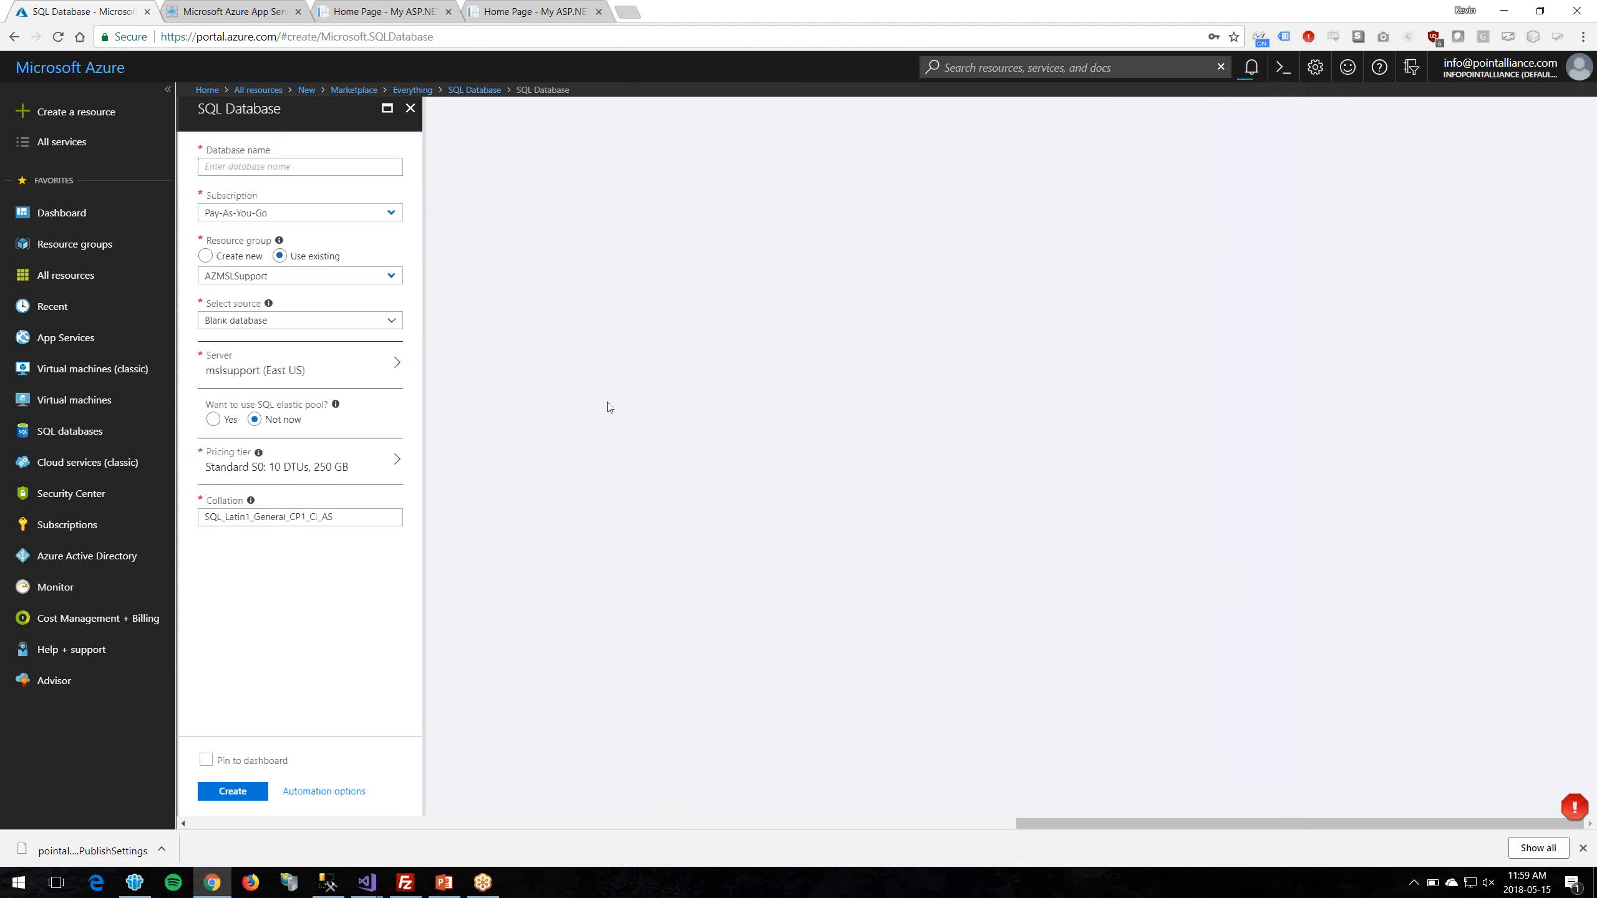
left_click(287, 168)
type("pointalliancedem")
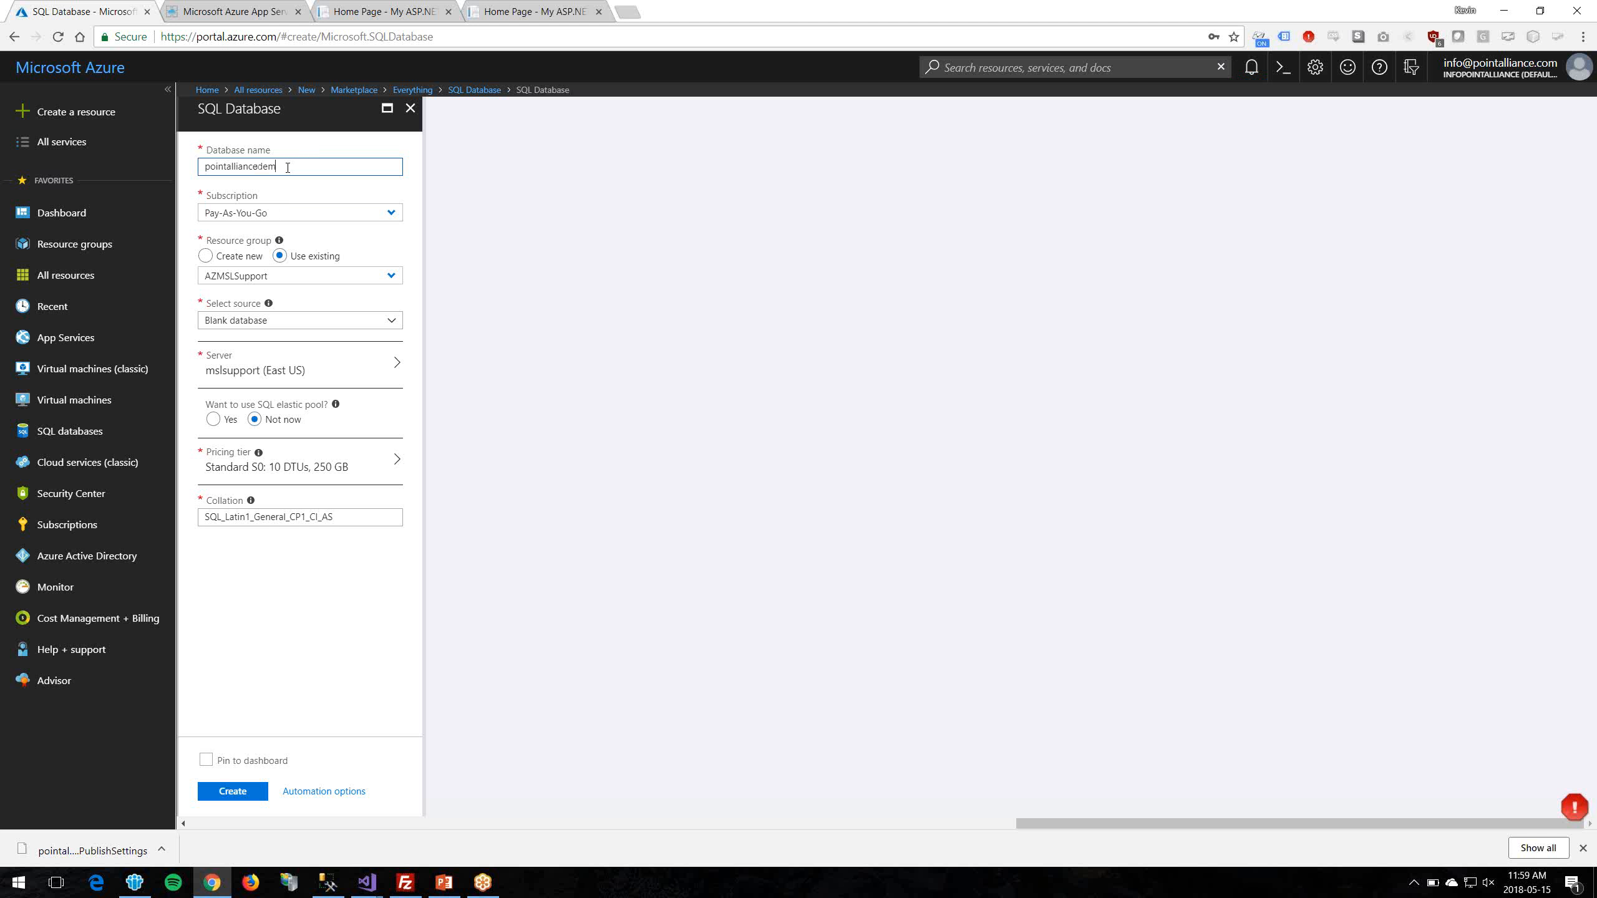
type("o")
key("Tab")
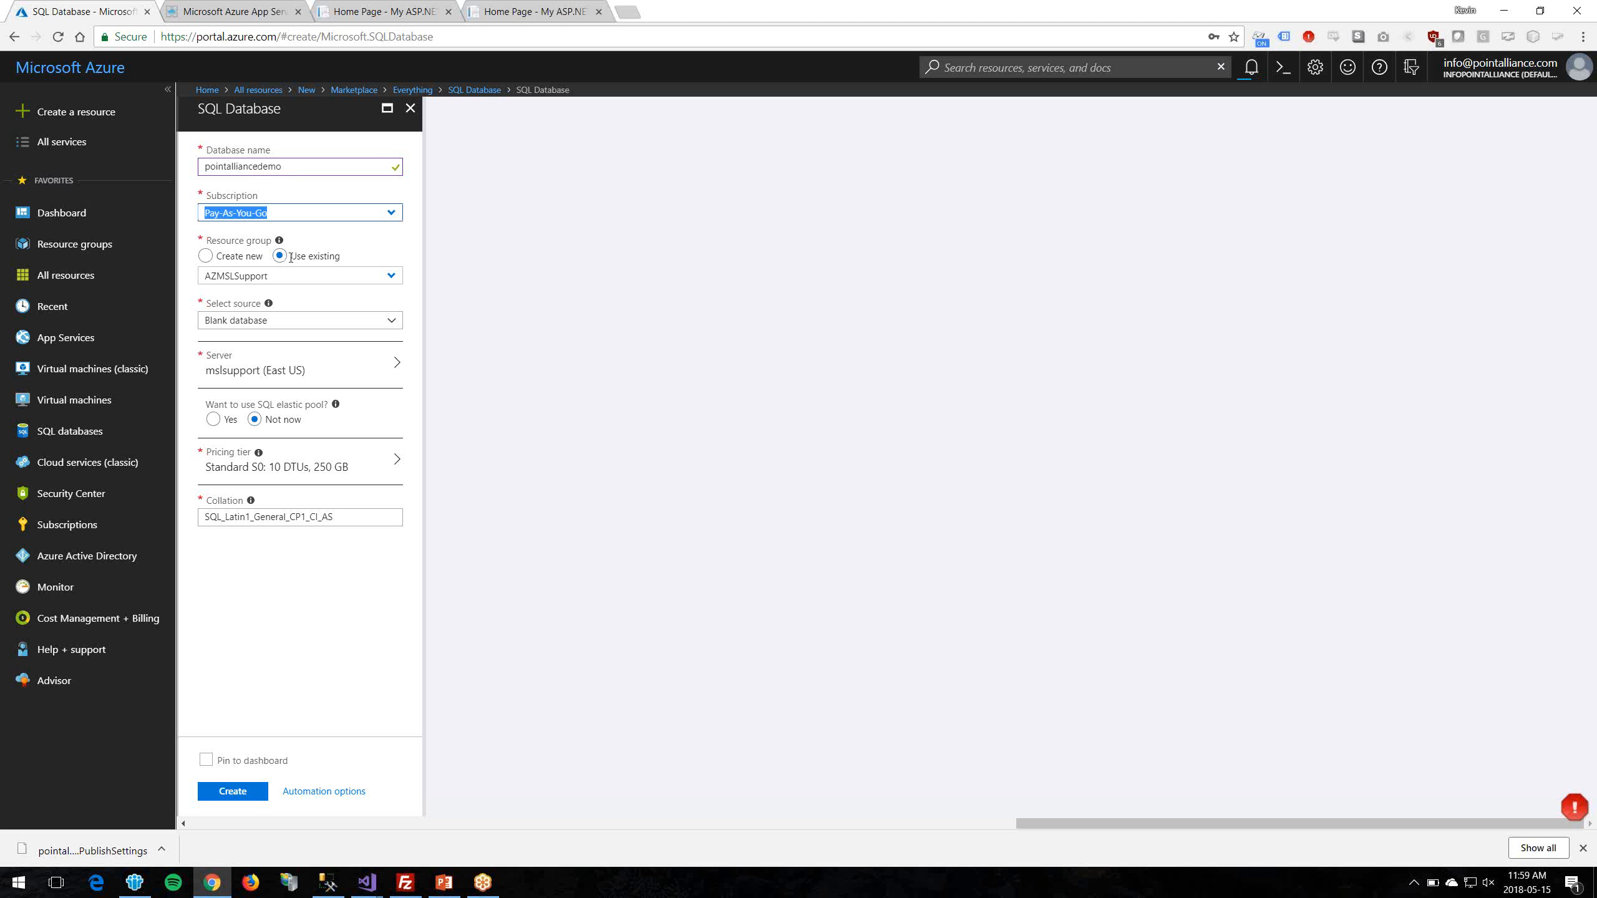
left_click(394, 277)
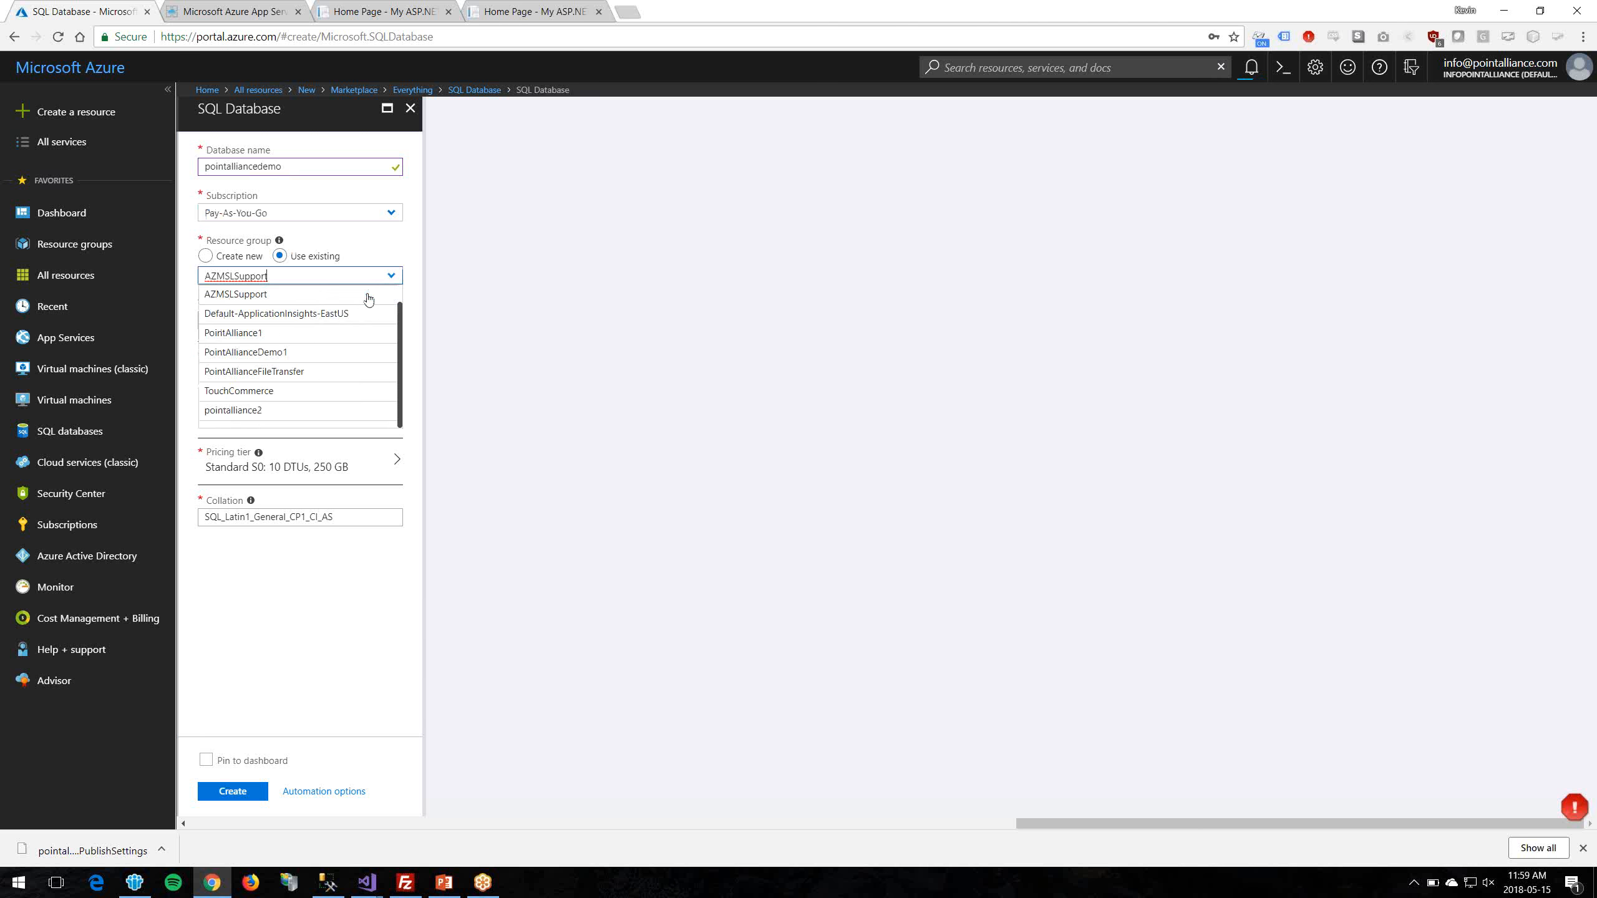
left_click(310, 356)
left_click(397, 324)
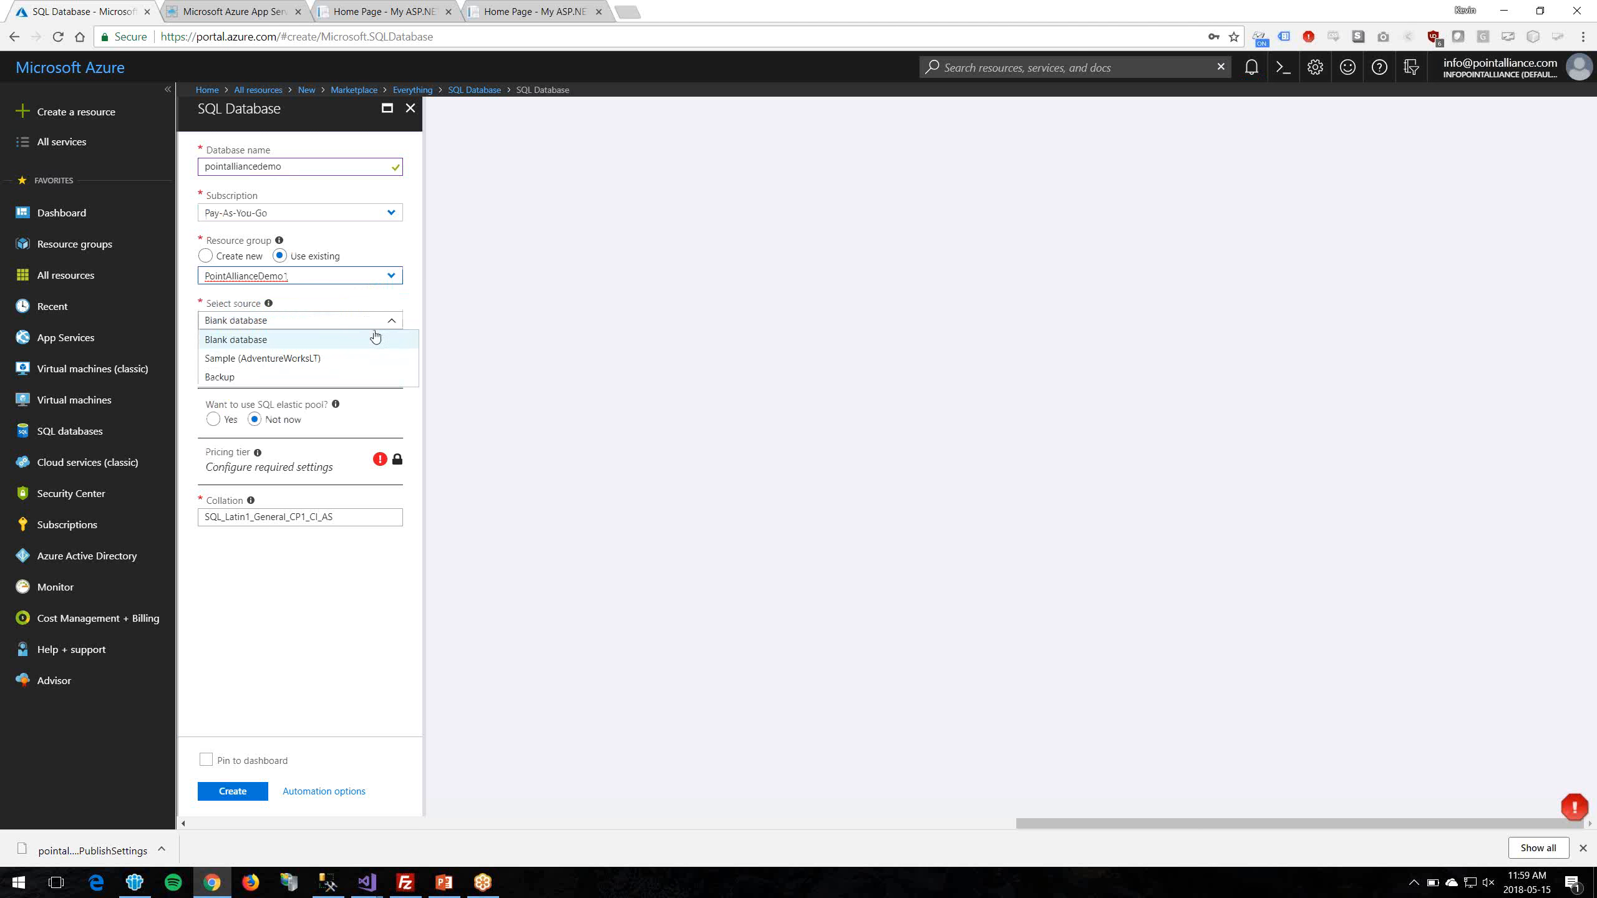
left_click(317, 343)
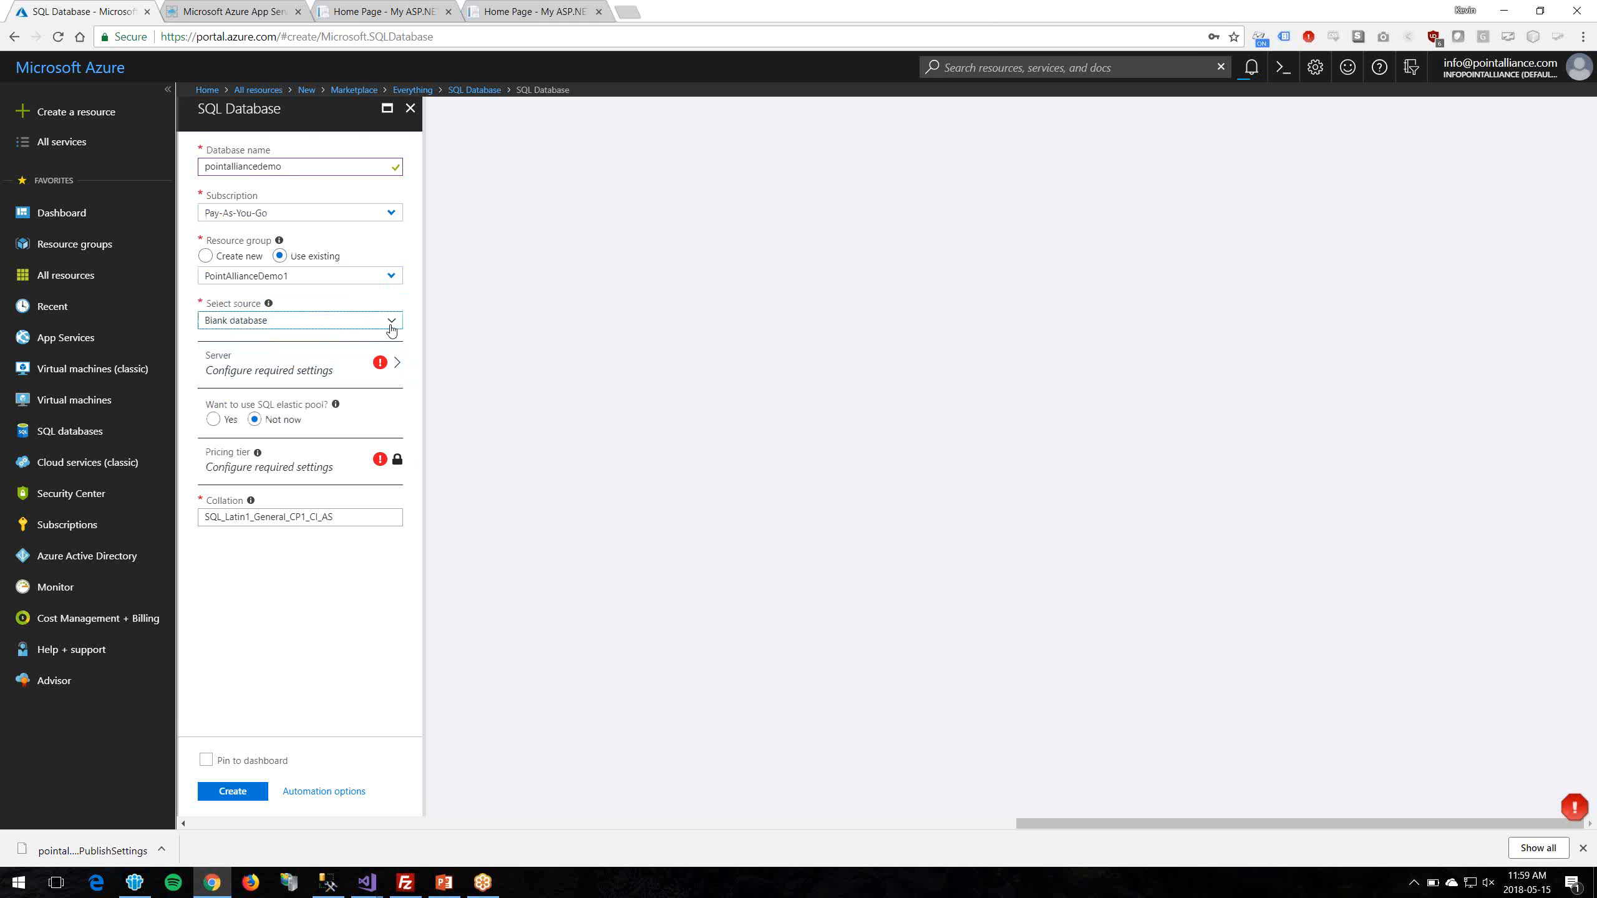
Step: Check the server choices and elastic pool option, looking for the new pointalliancedemo server
left_click(345, 378)
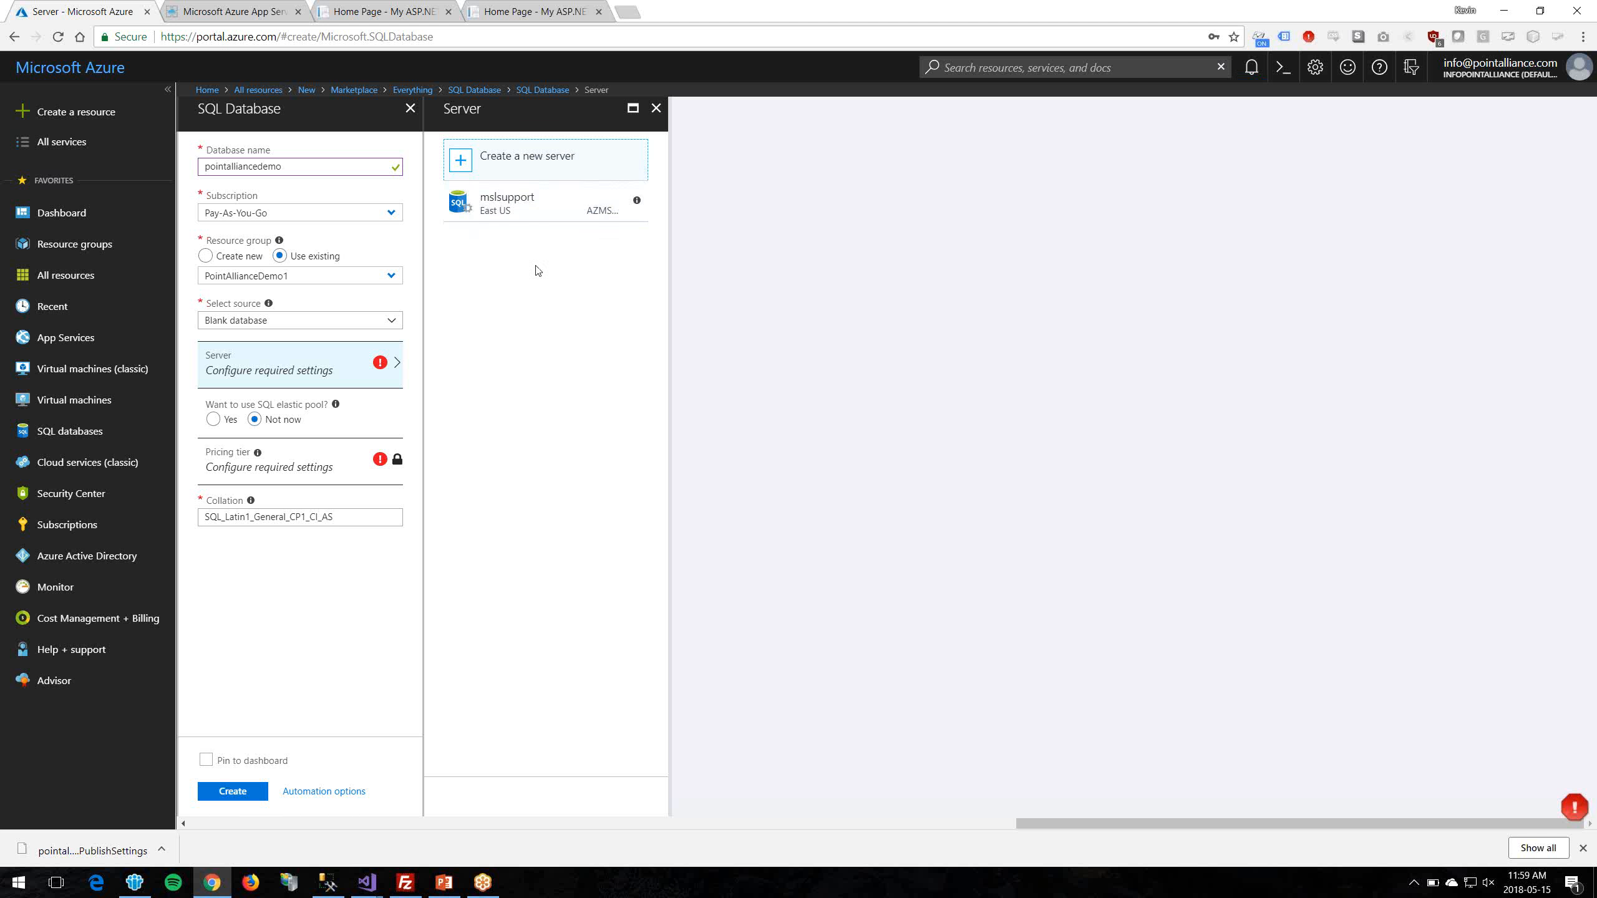
left_click(1253, 70)
left_click(620, 321)
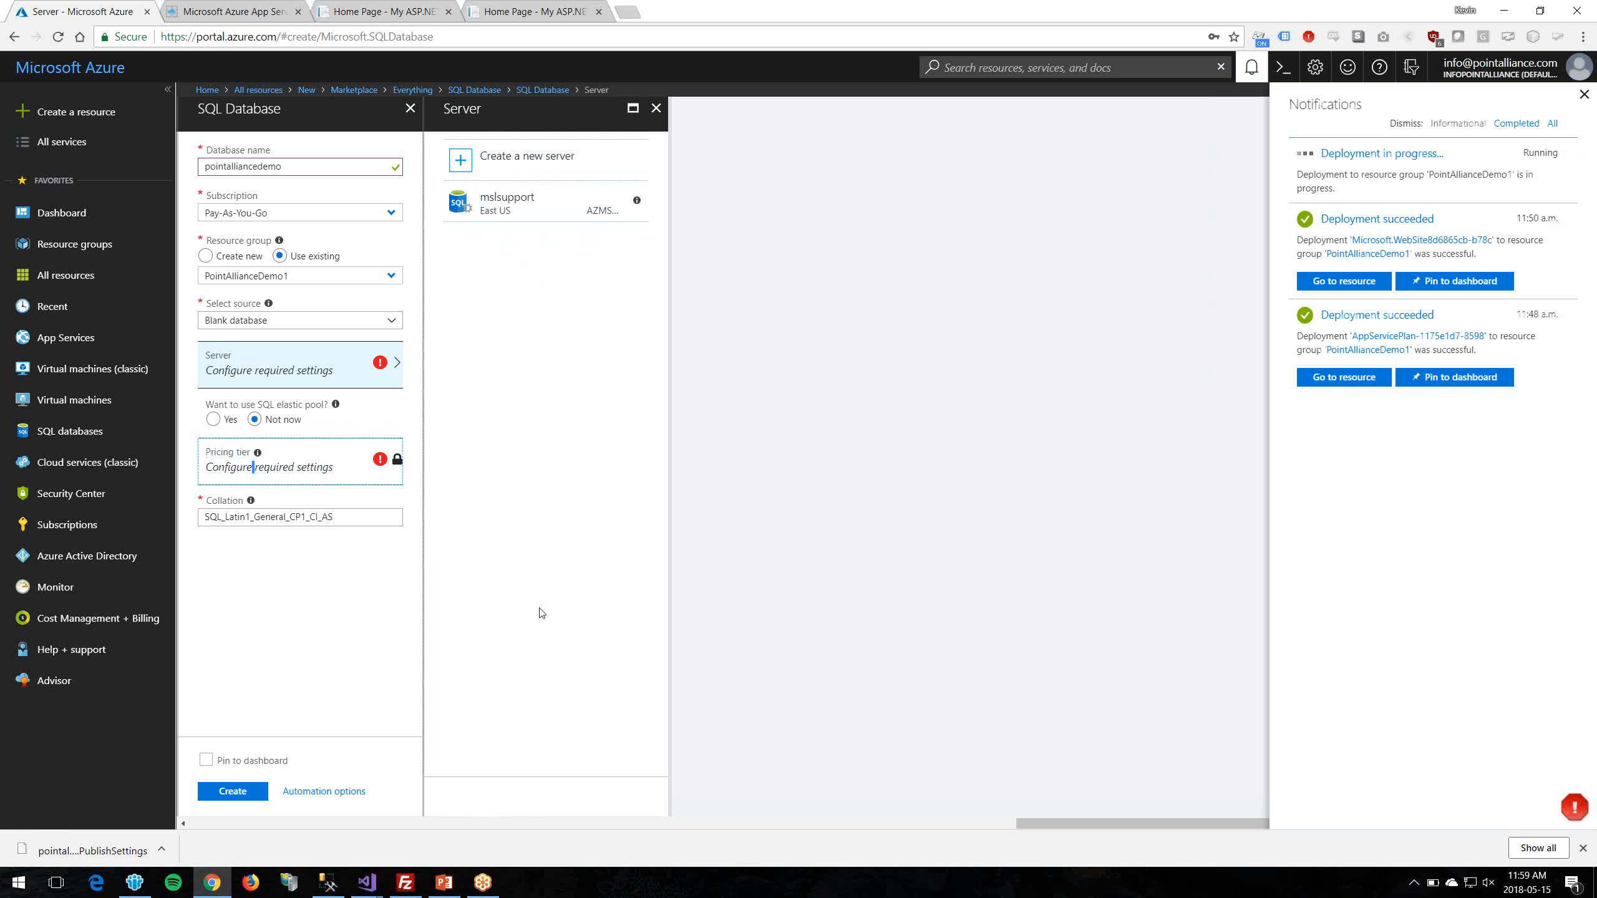
left_click(274, 465)
left_click(214, 421)
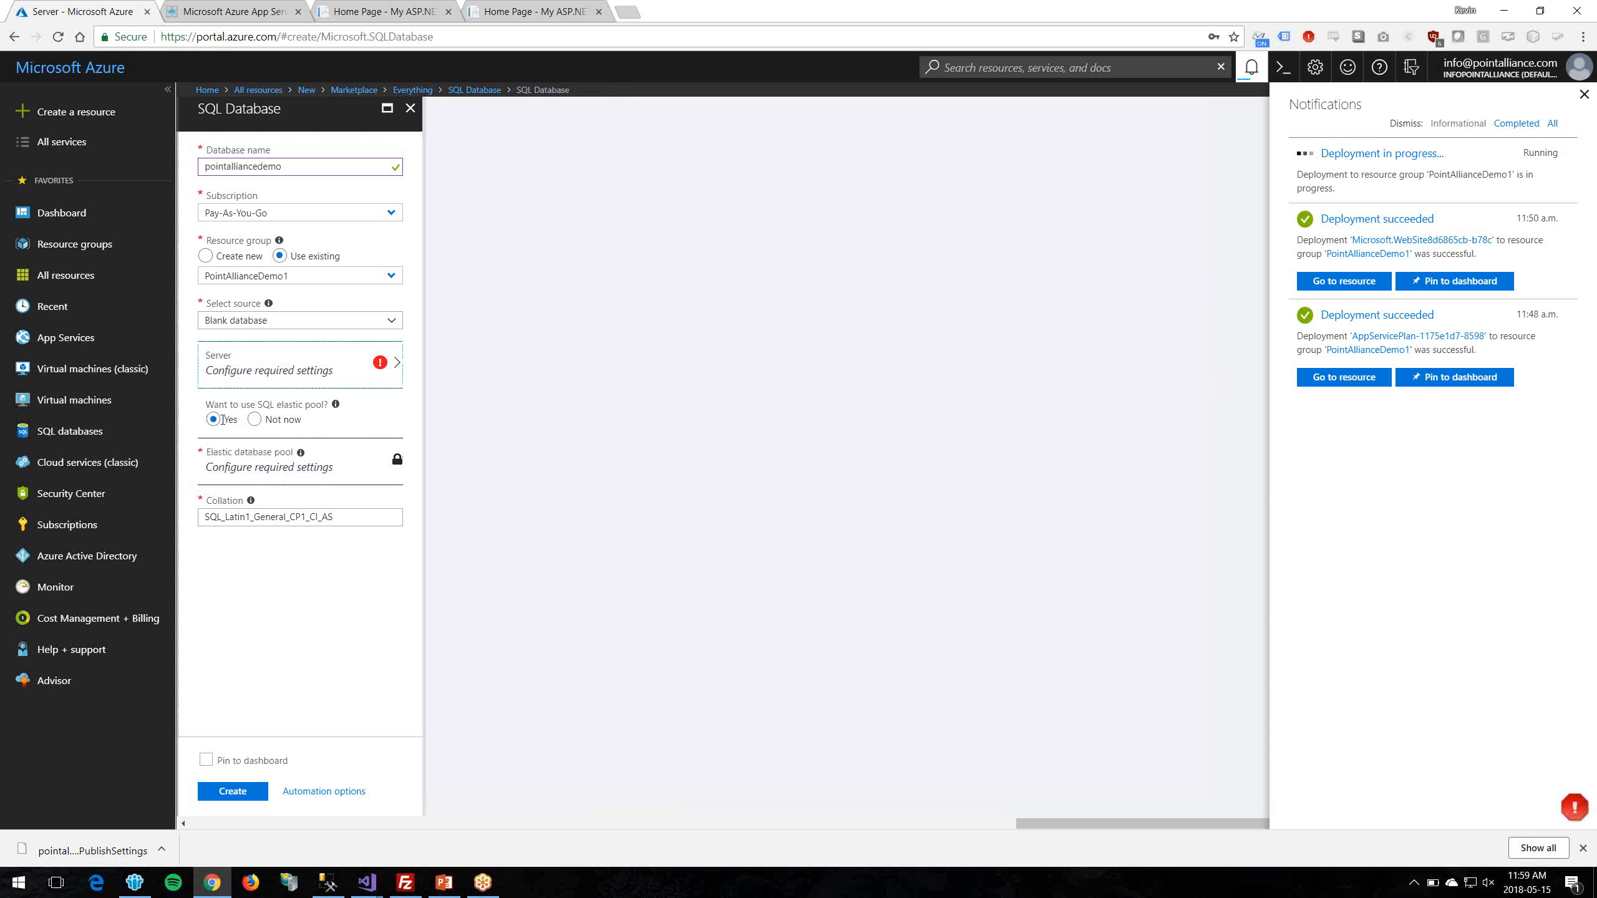
left_click(257, 421)
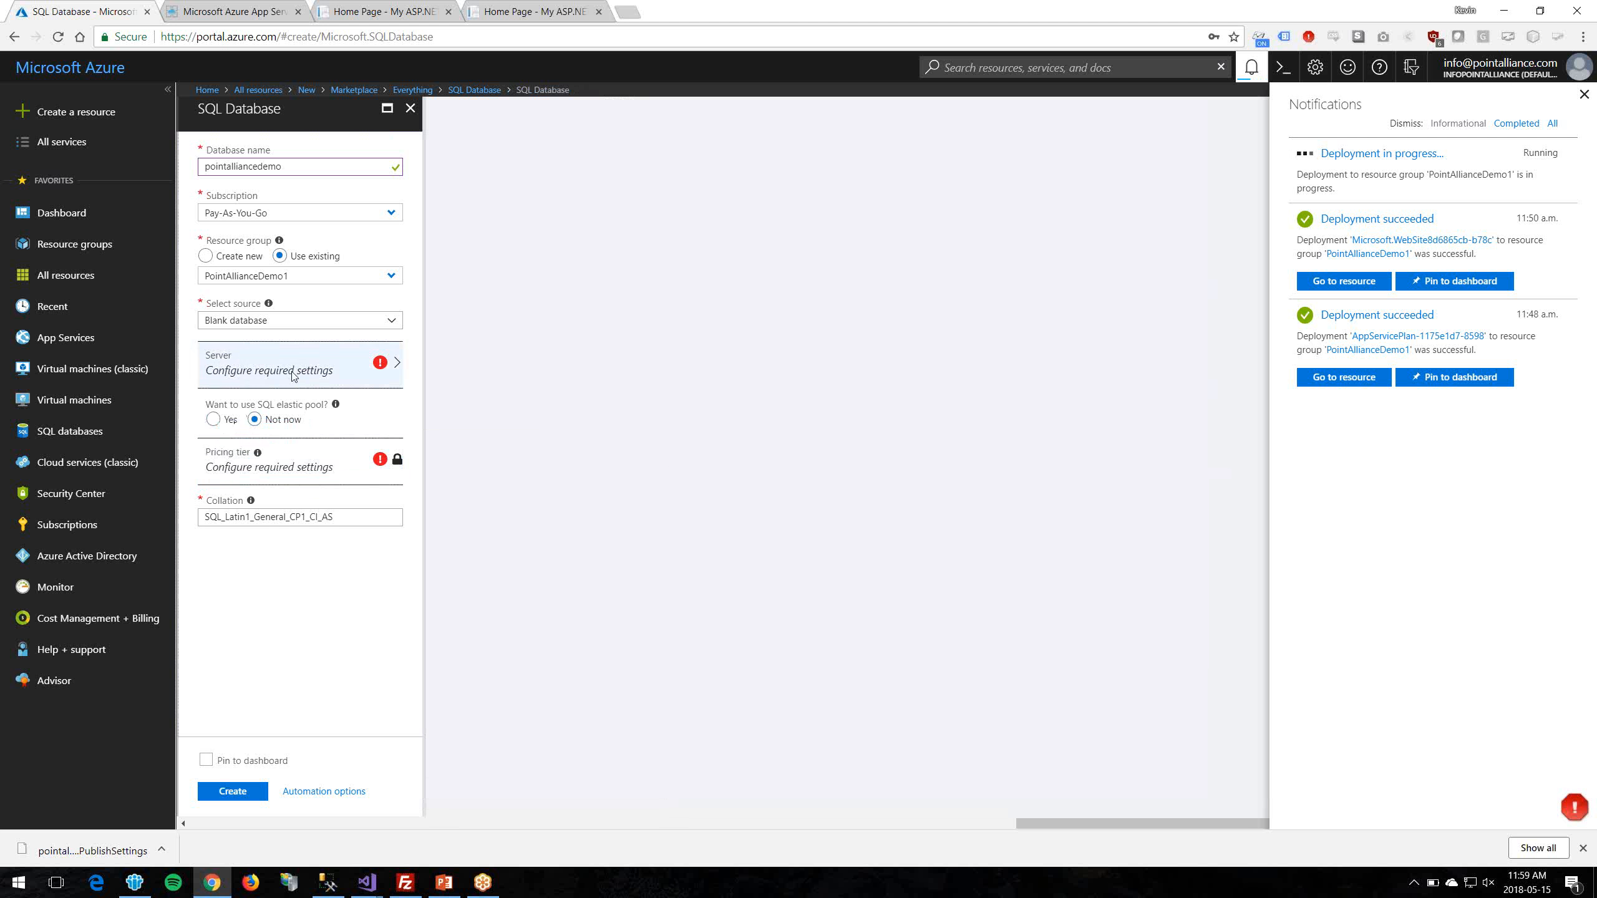
left_click(371, 368)
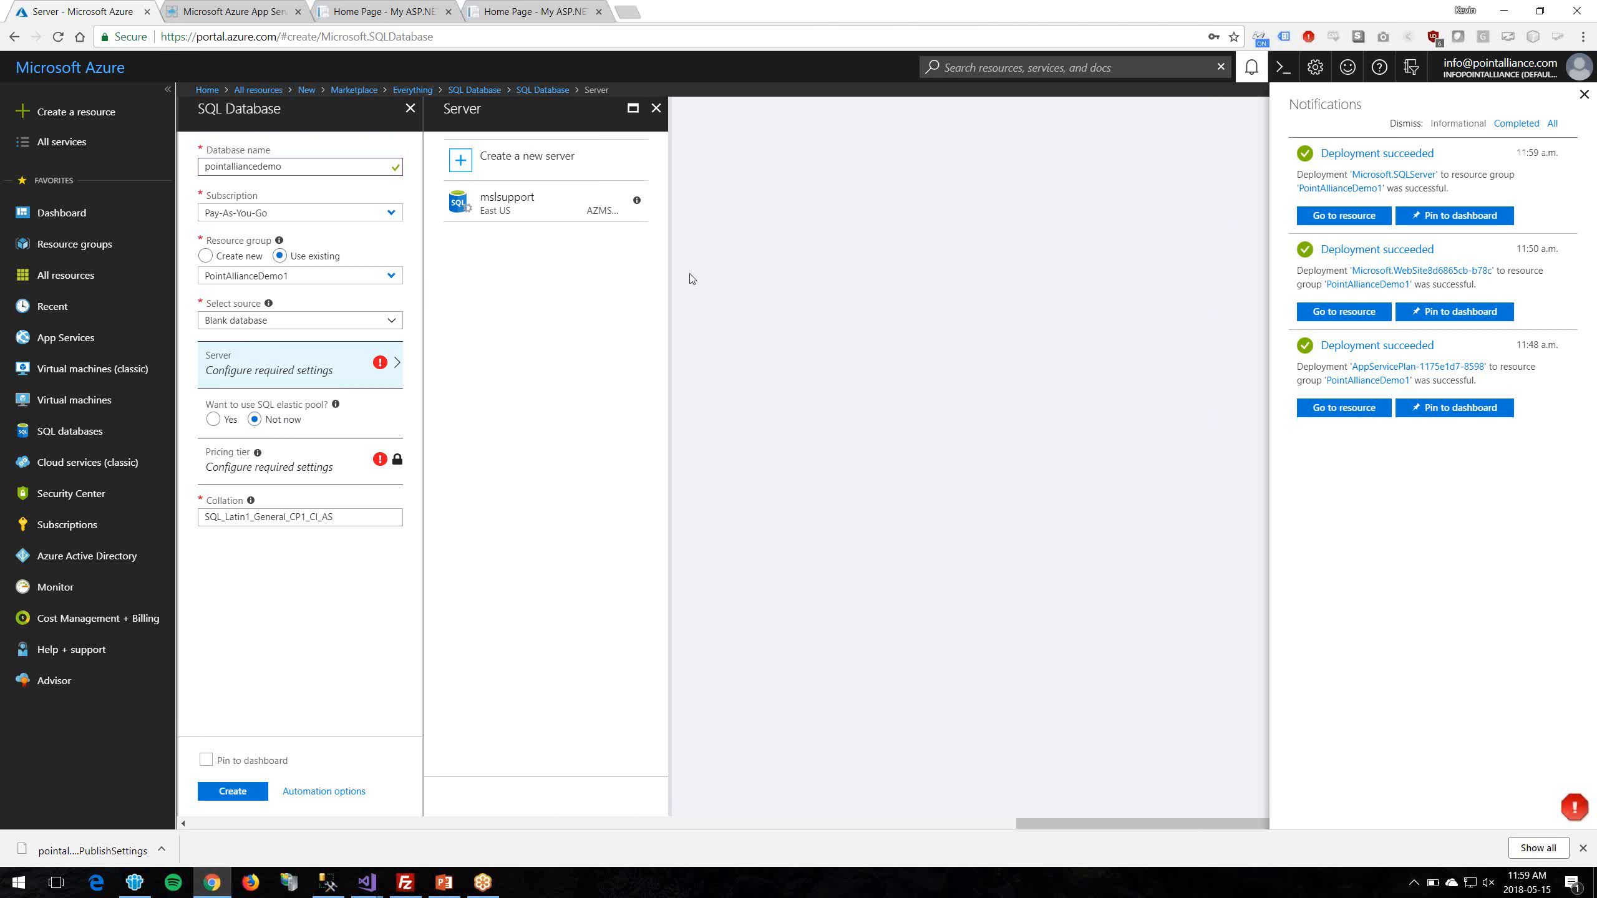
left_click(252, 373)
left_click(655, 108)
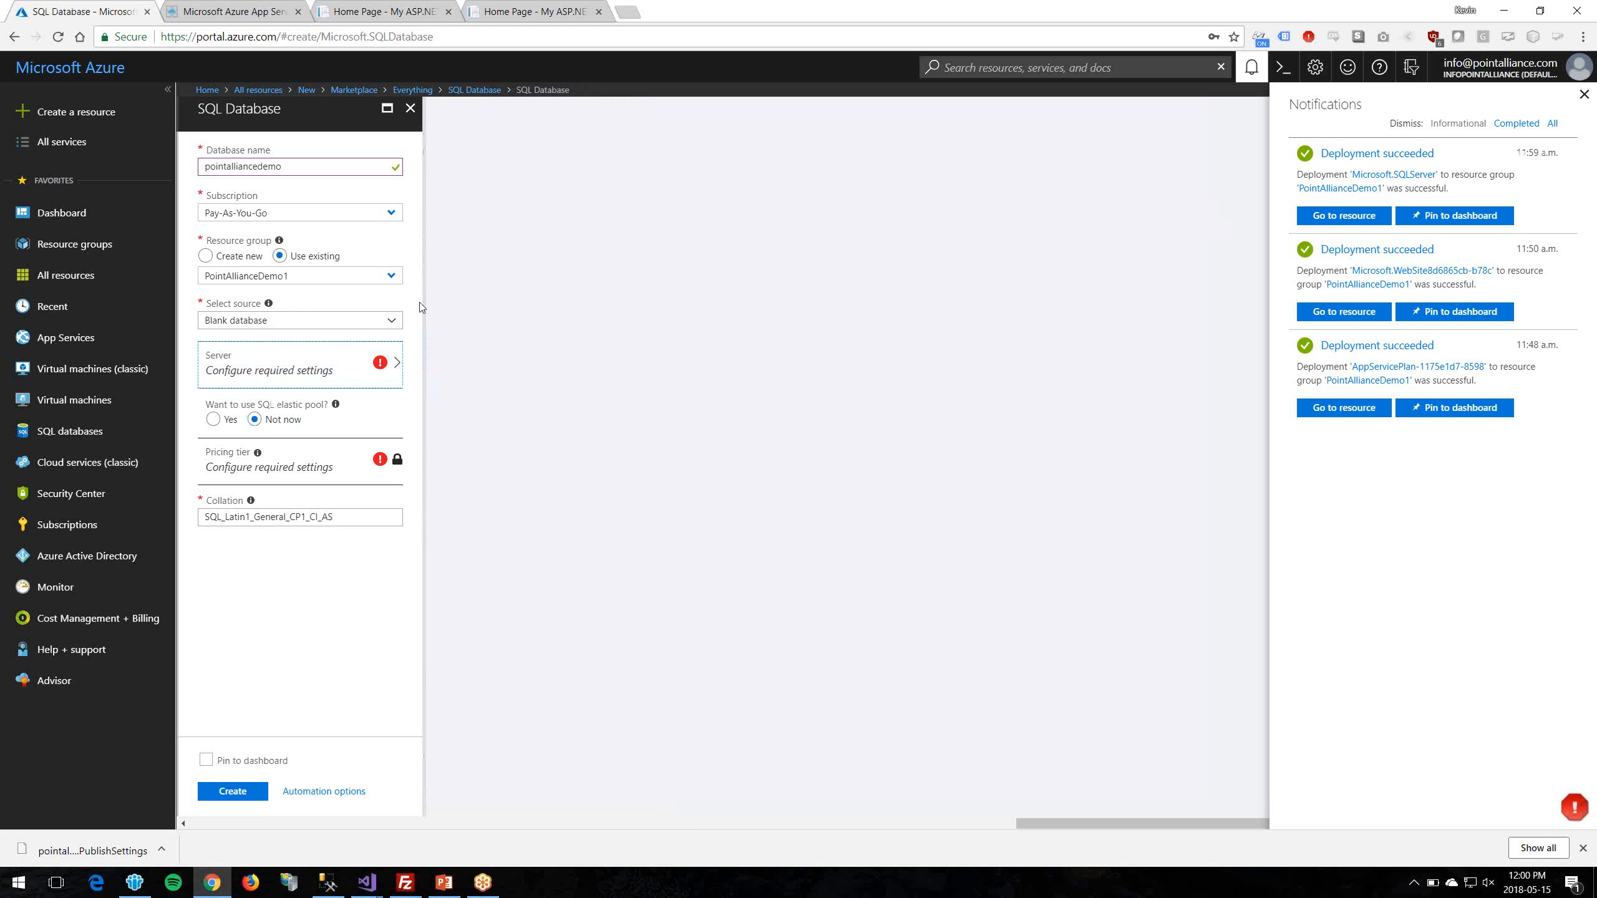
left_click(298, 362)
left_click(652, 114)
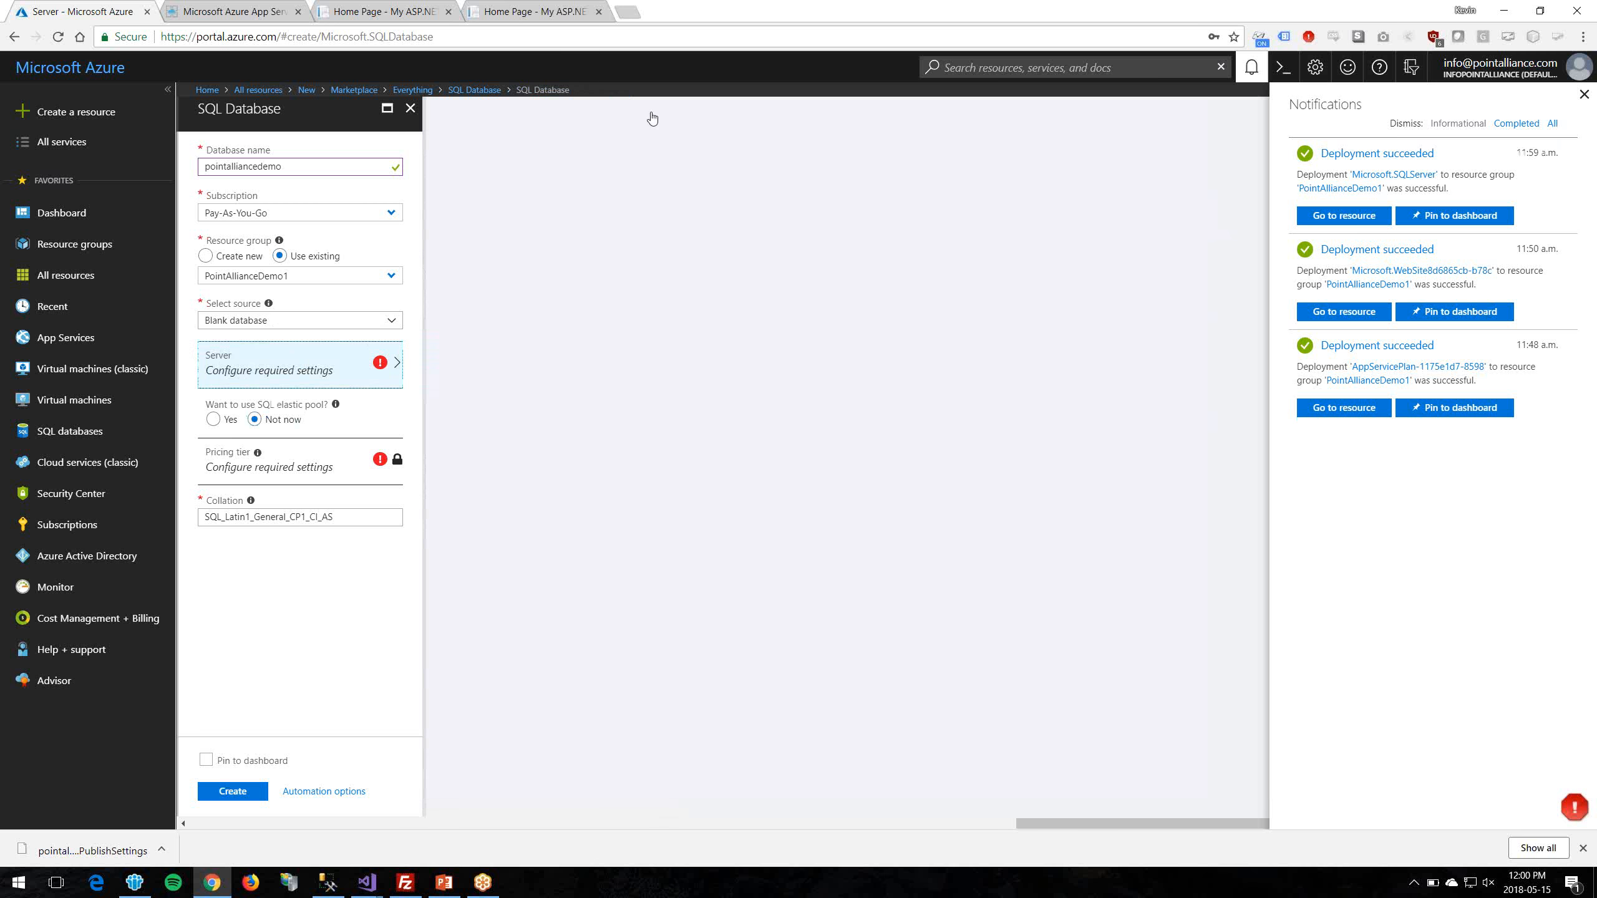
left_click(90, 288)
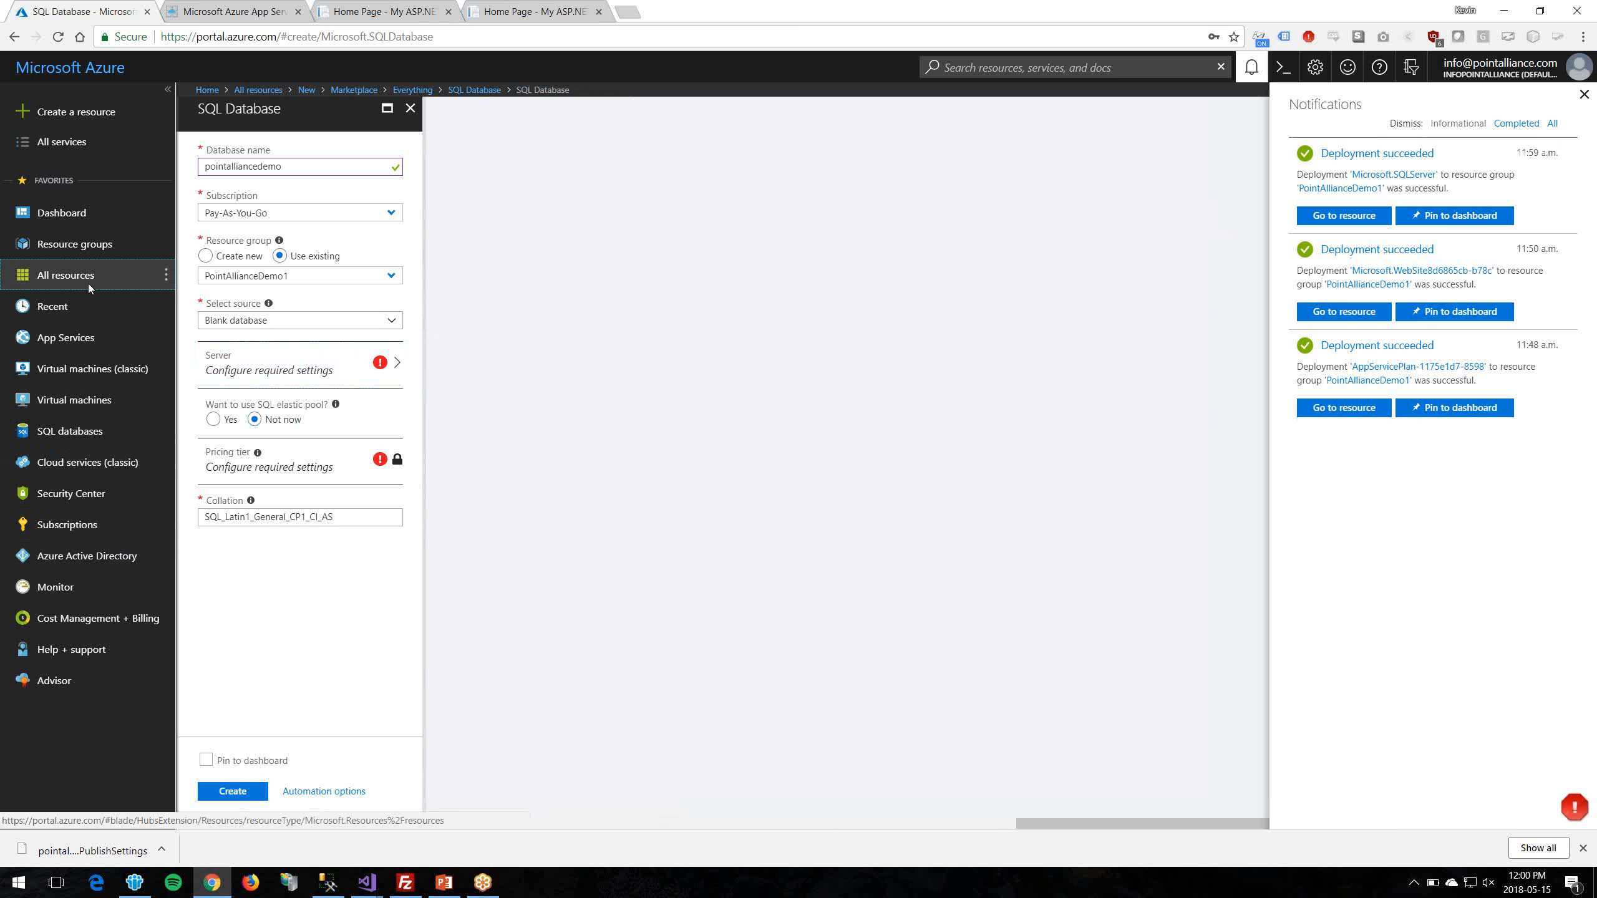
Step: Restart from the Marketplace: search 'sql server database' and begin a new SQL Database
left_click(867, 122)
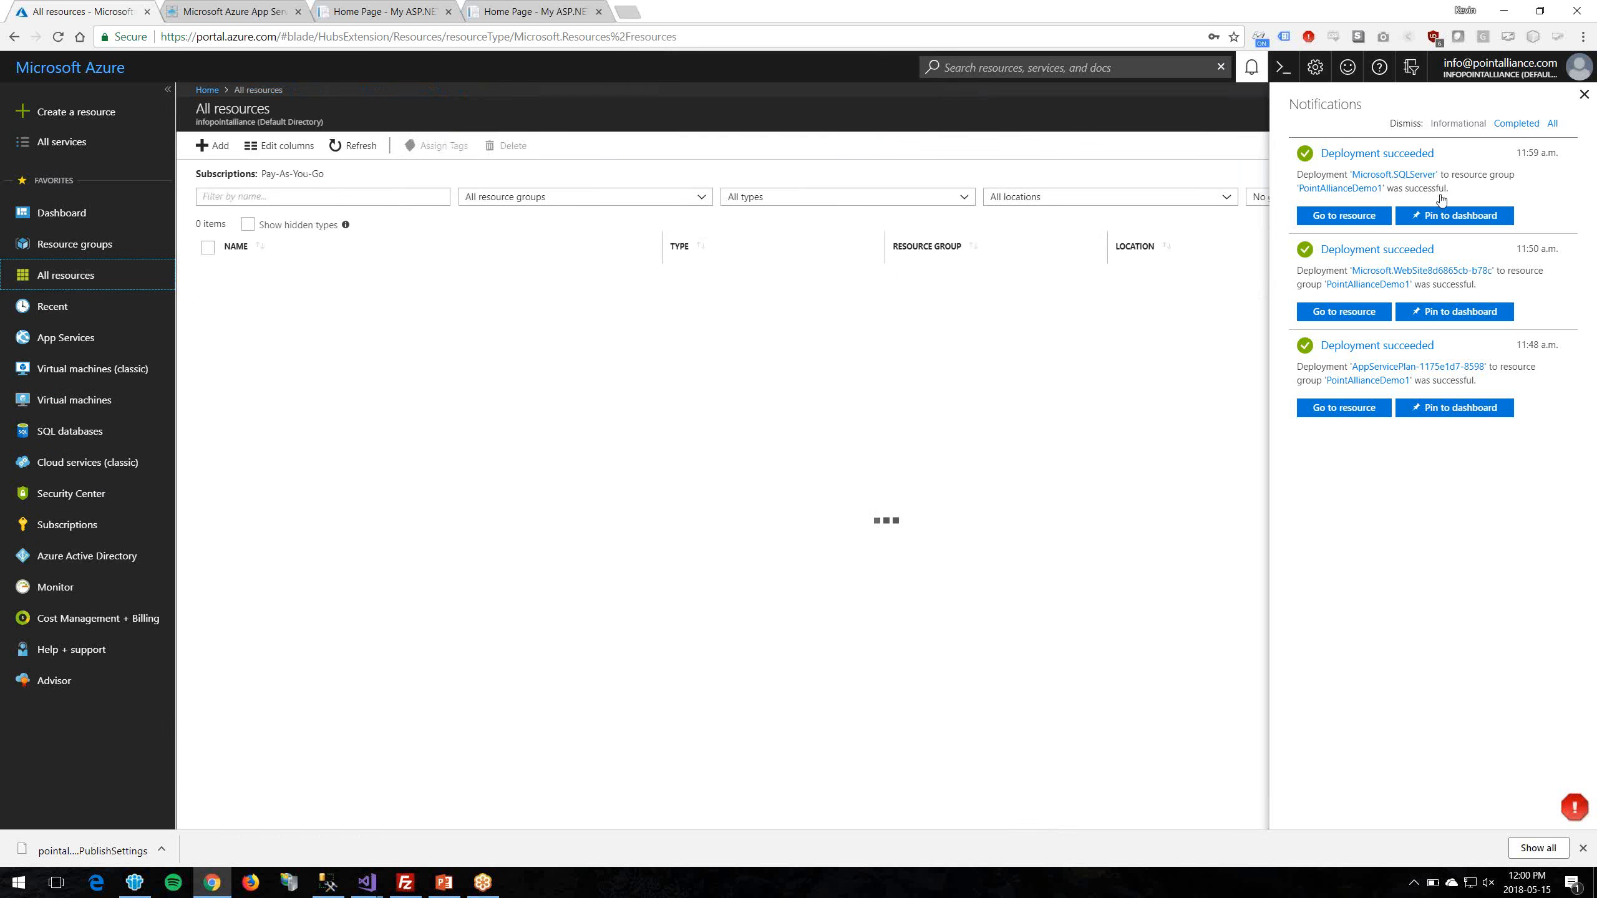
left_click(457, 219)
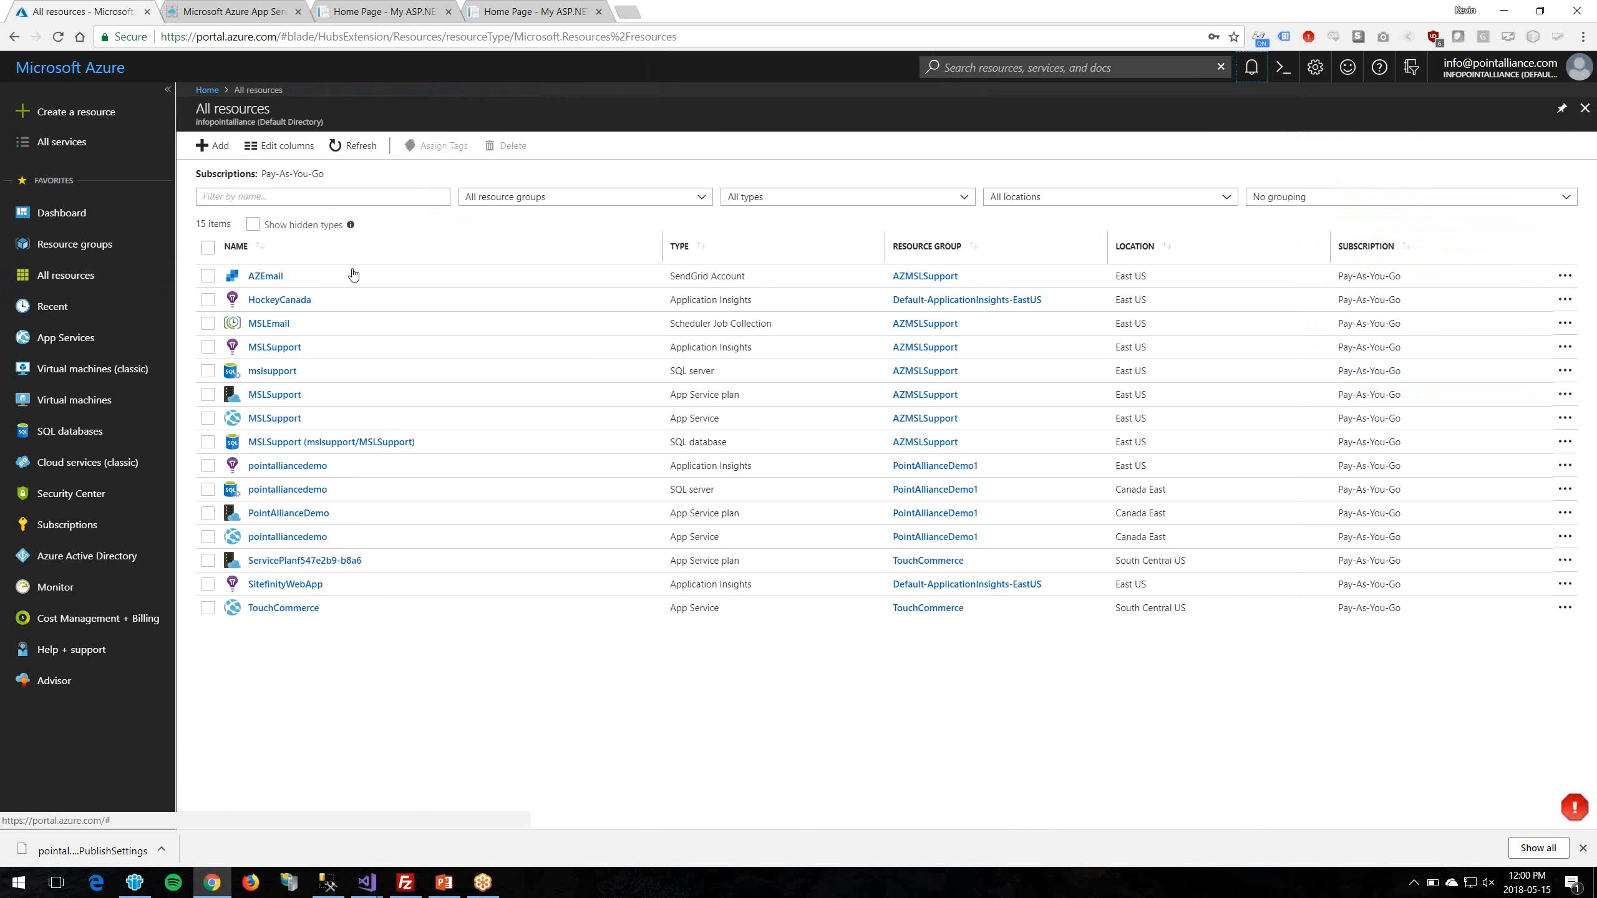
left_click(212, 146)
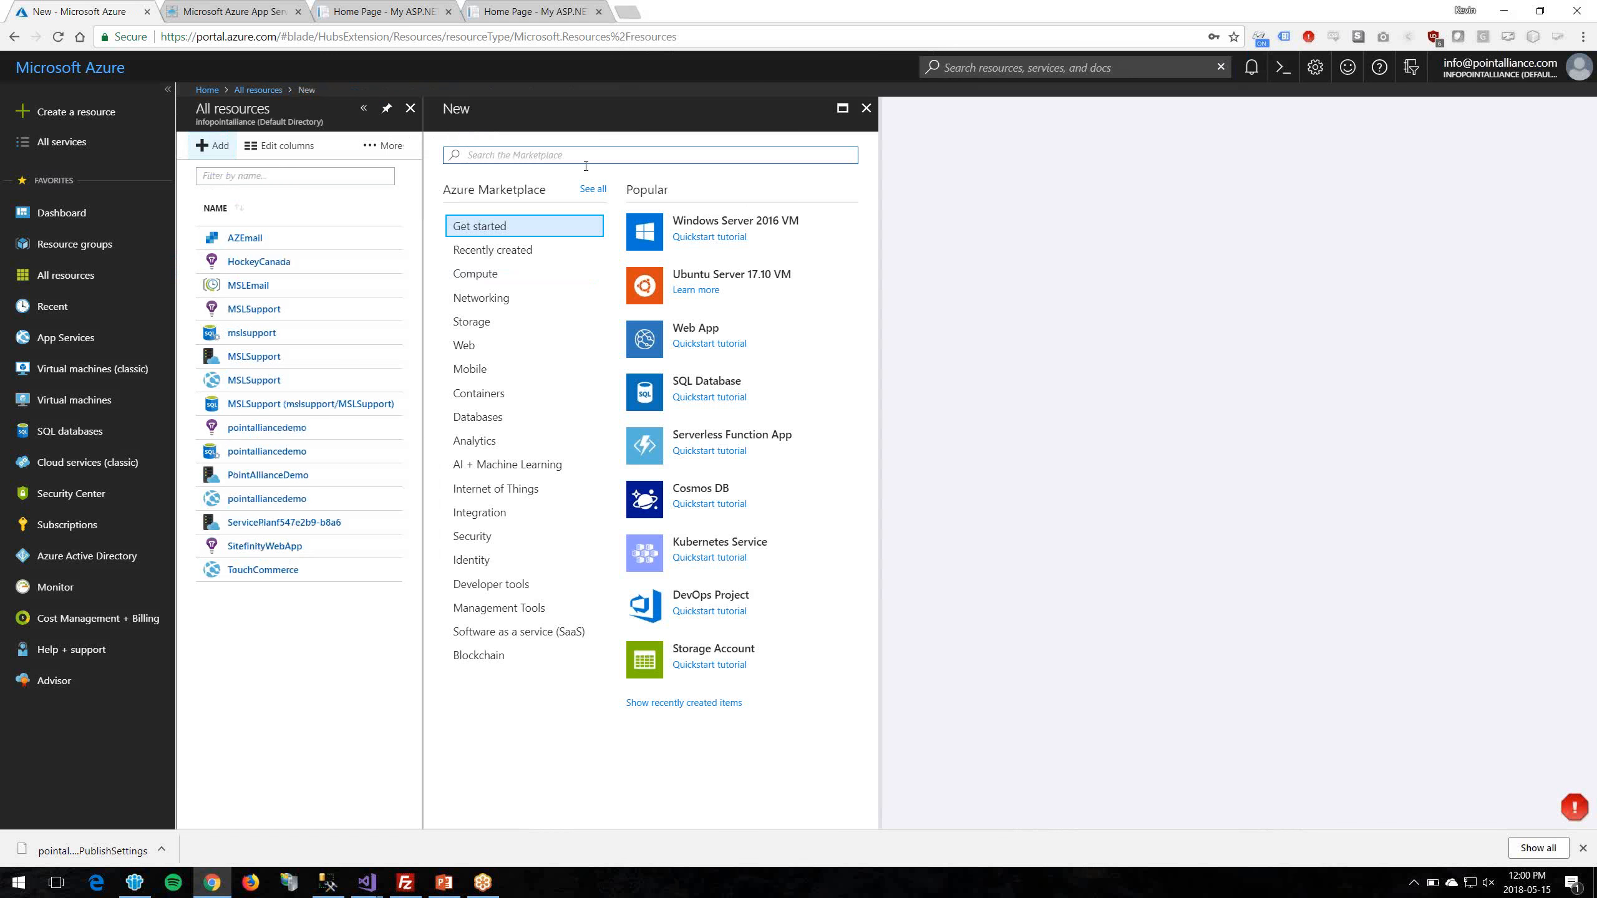
left_click(587, 156)
type("sql server da")
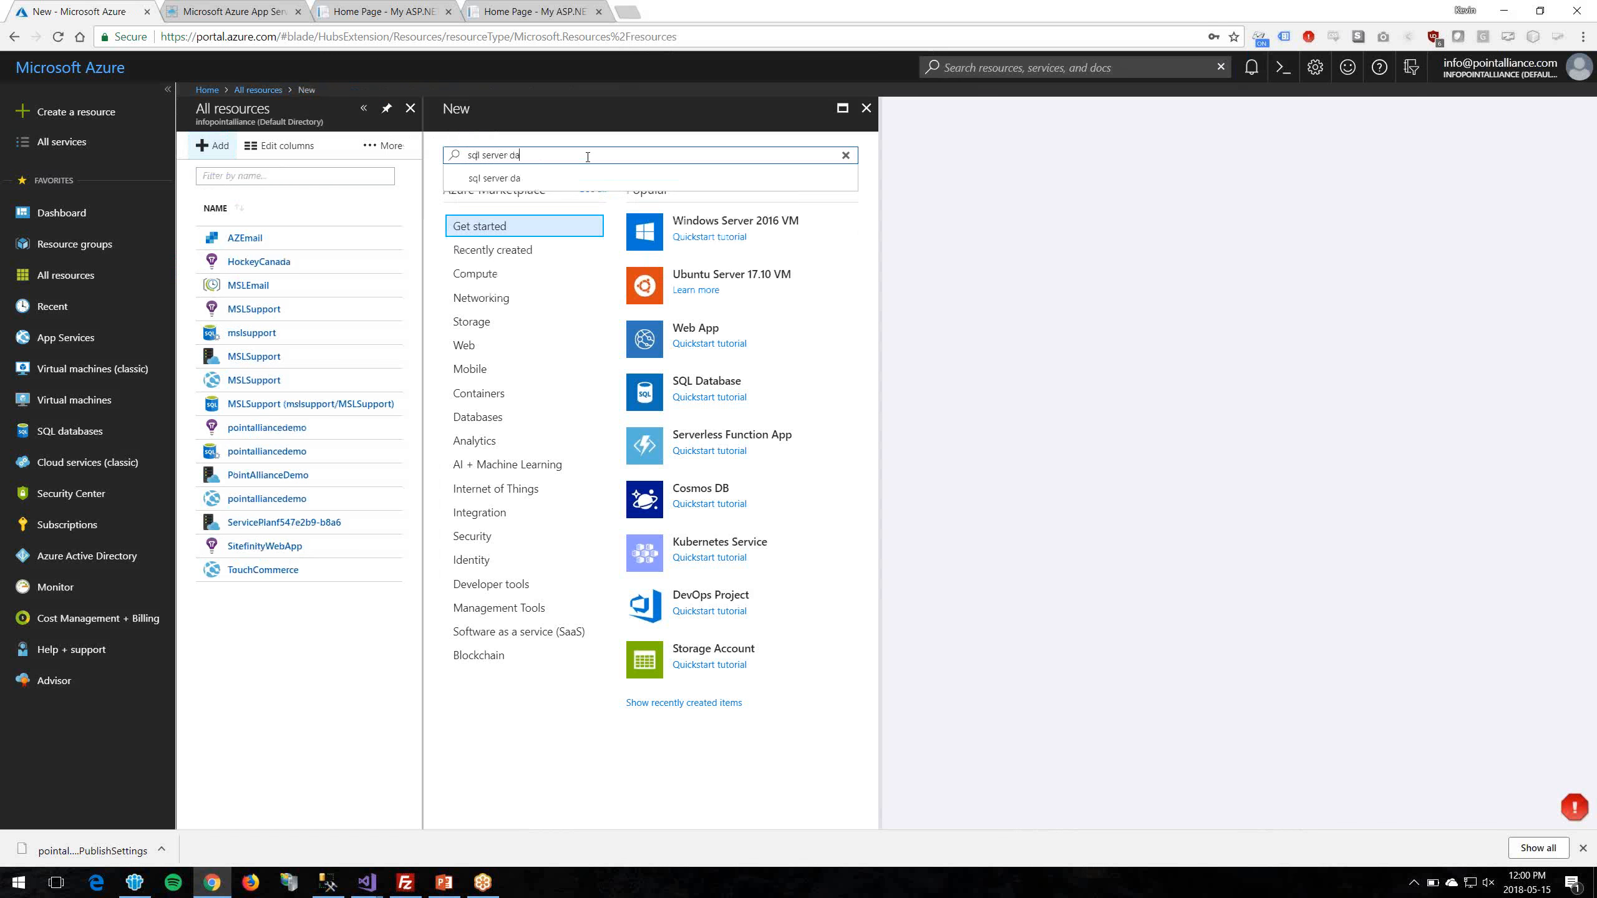
type("tabase")
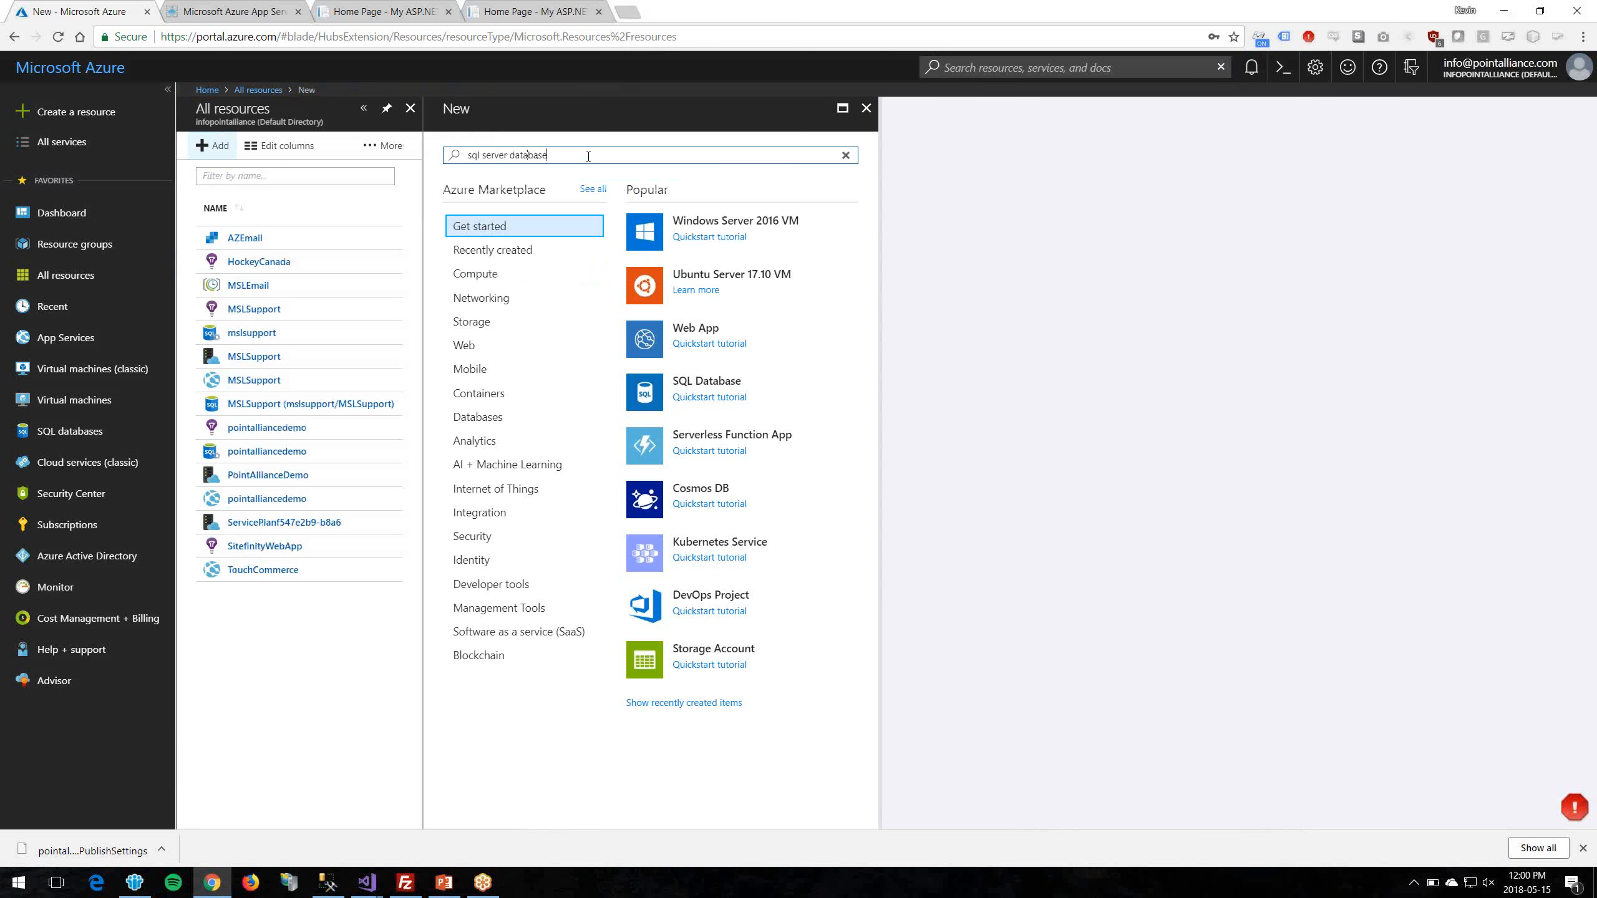
key("Return")
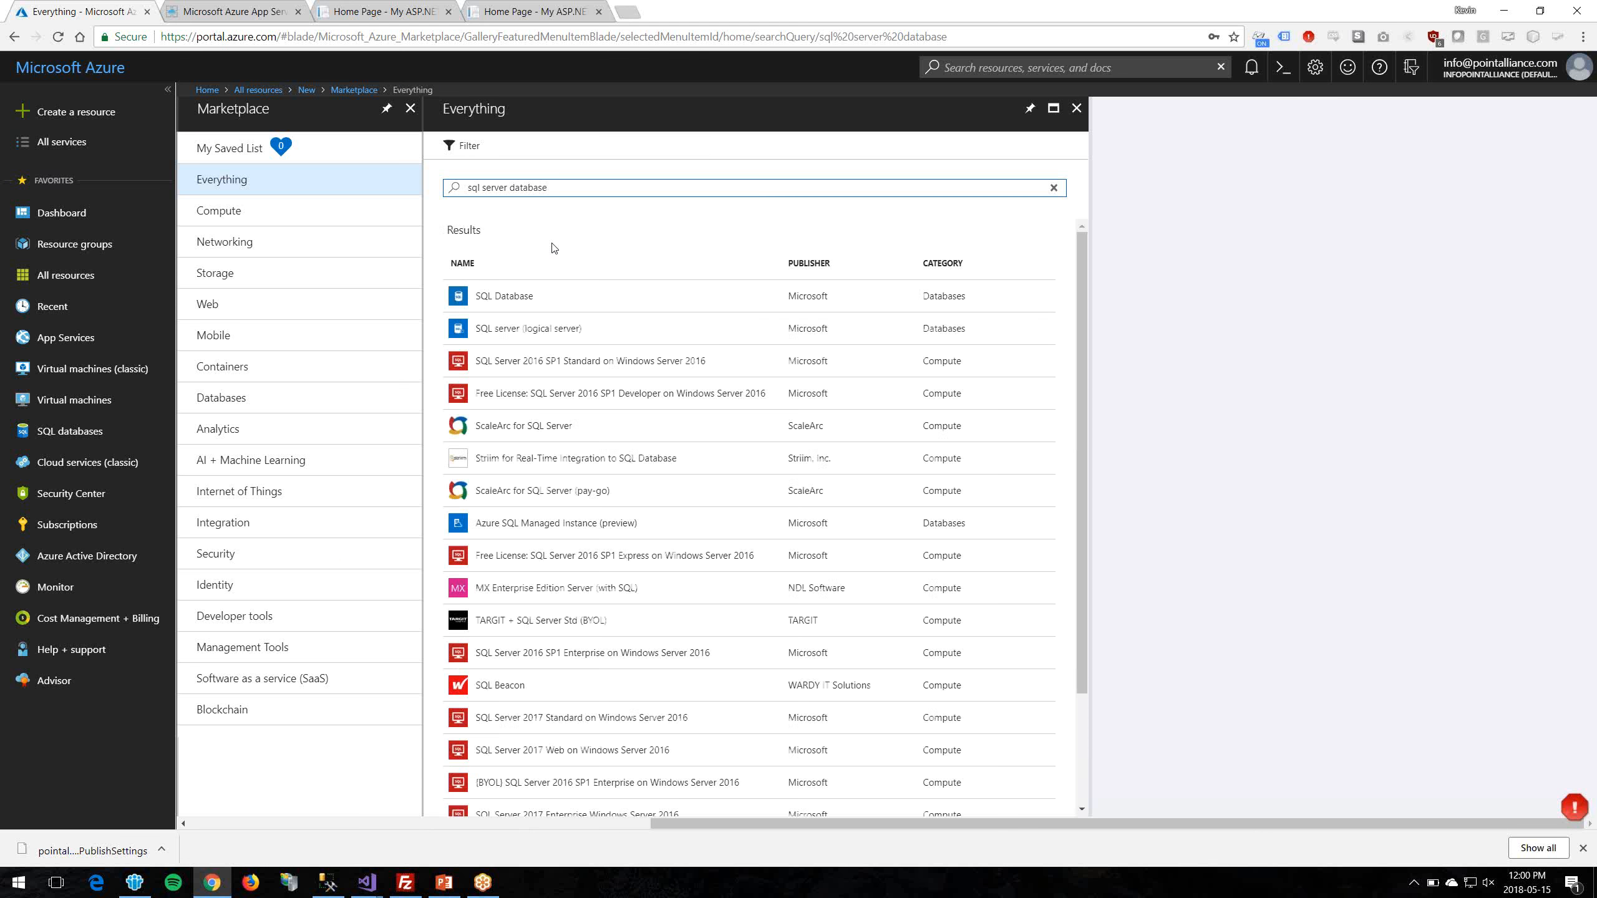
left_click(538, 296)
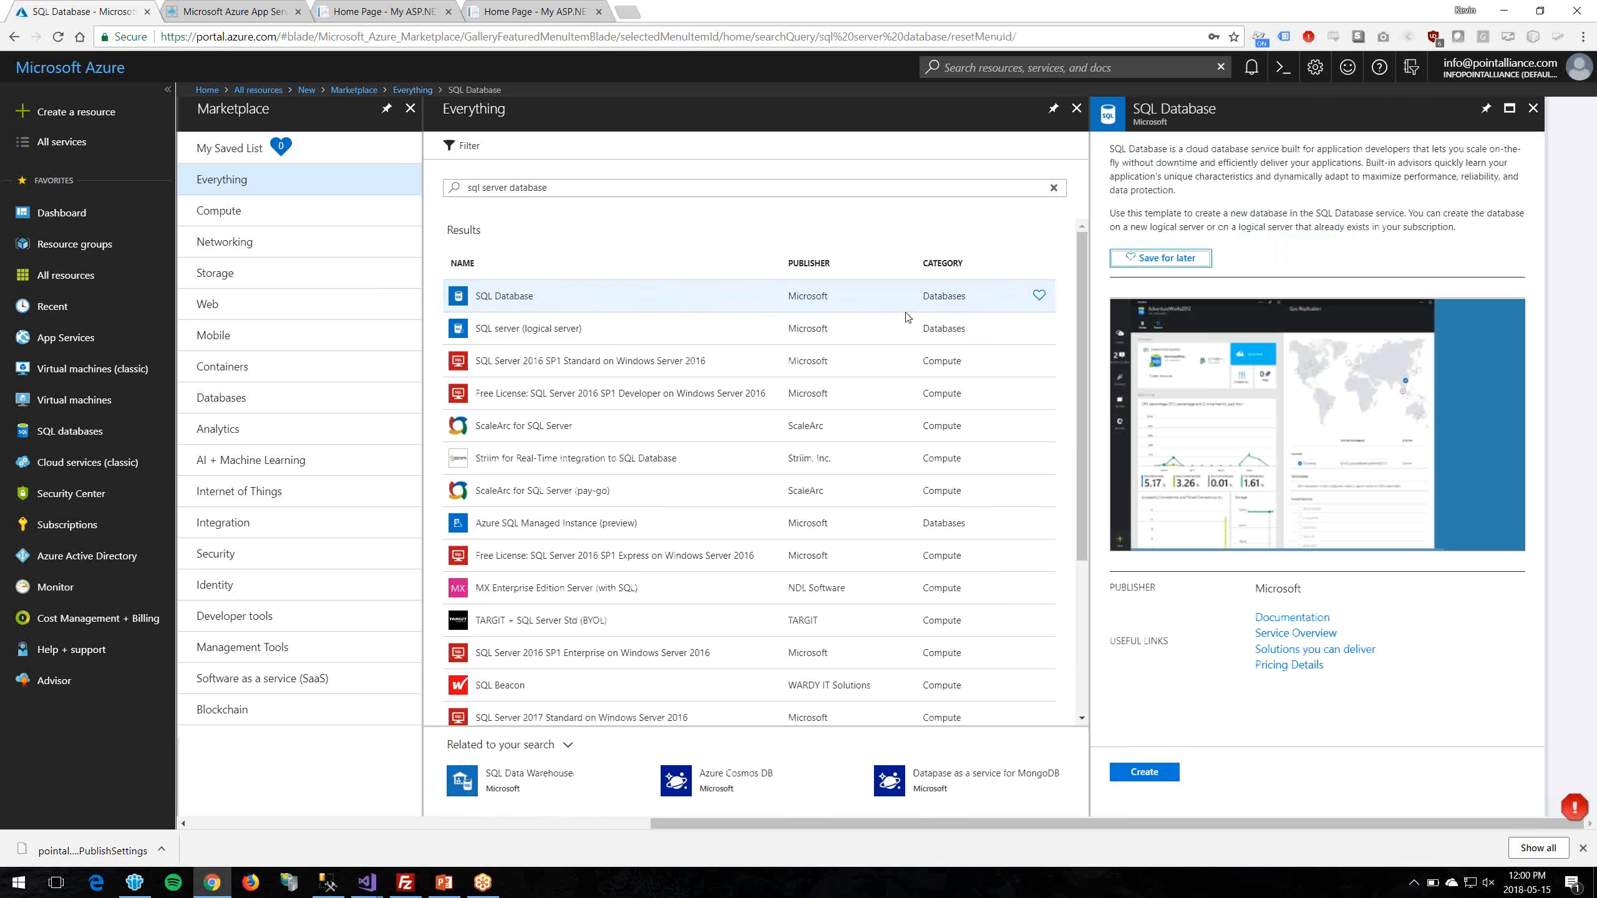
left_click(1147, 770)
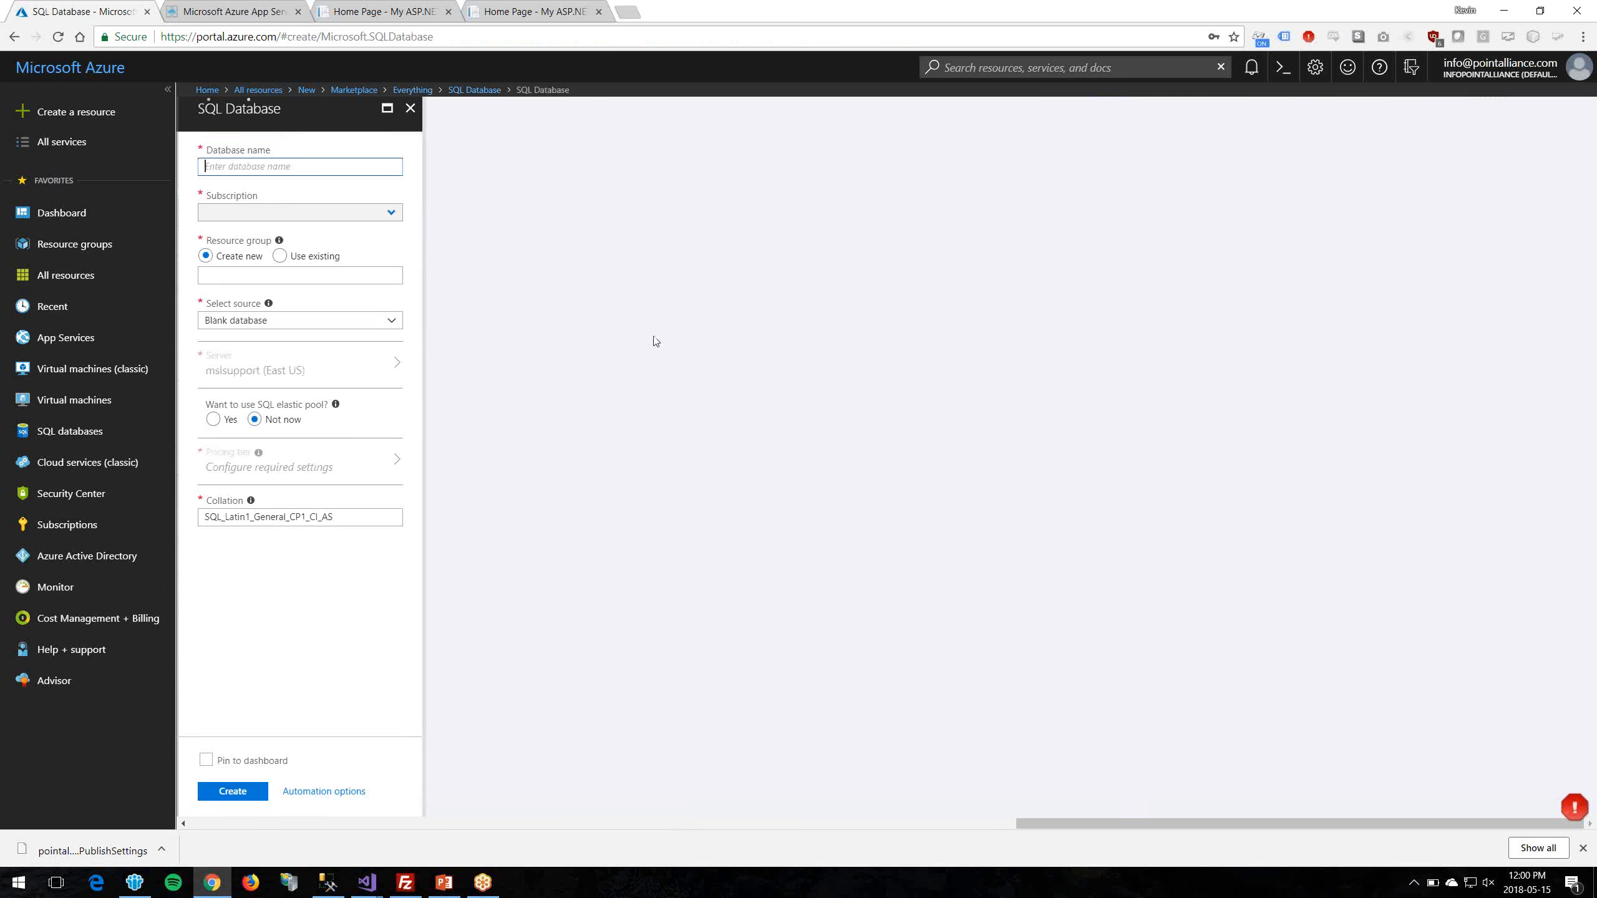
Step: Name the database and place it in PointAllianceDemo1 on server pointalliancedemo
type("pointallianedemo")
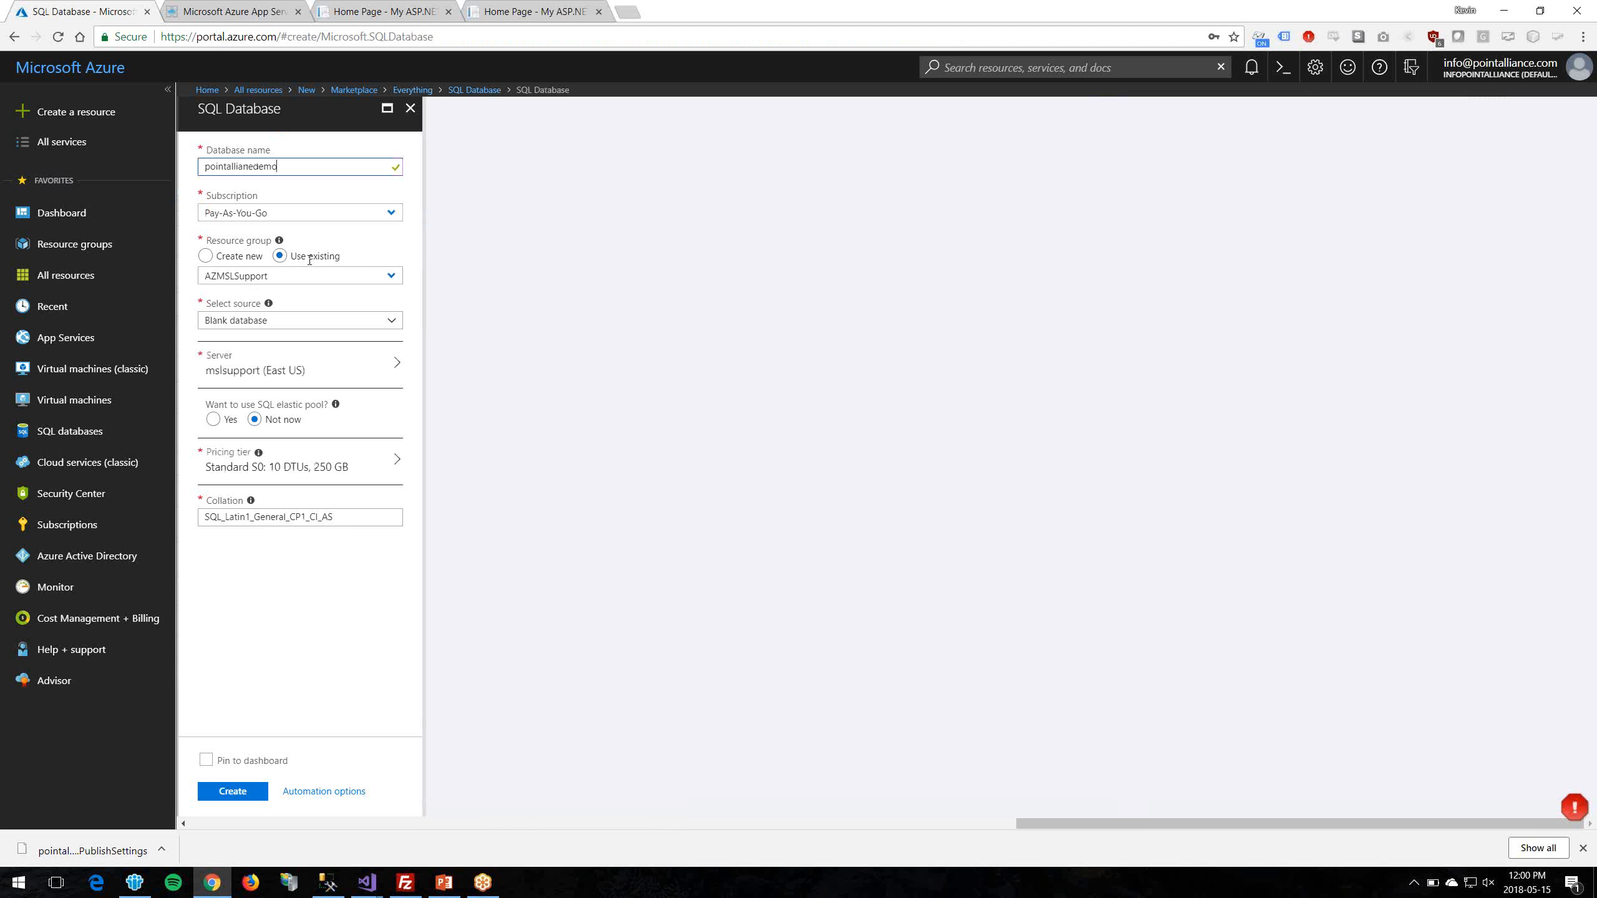
left_click(377, 279)
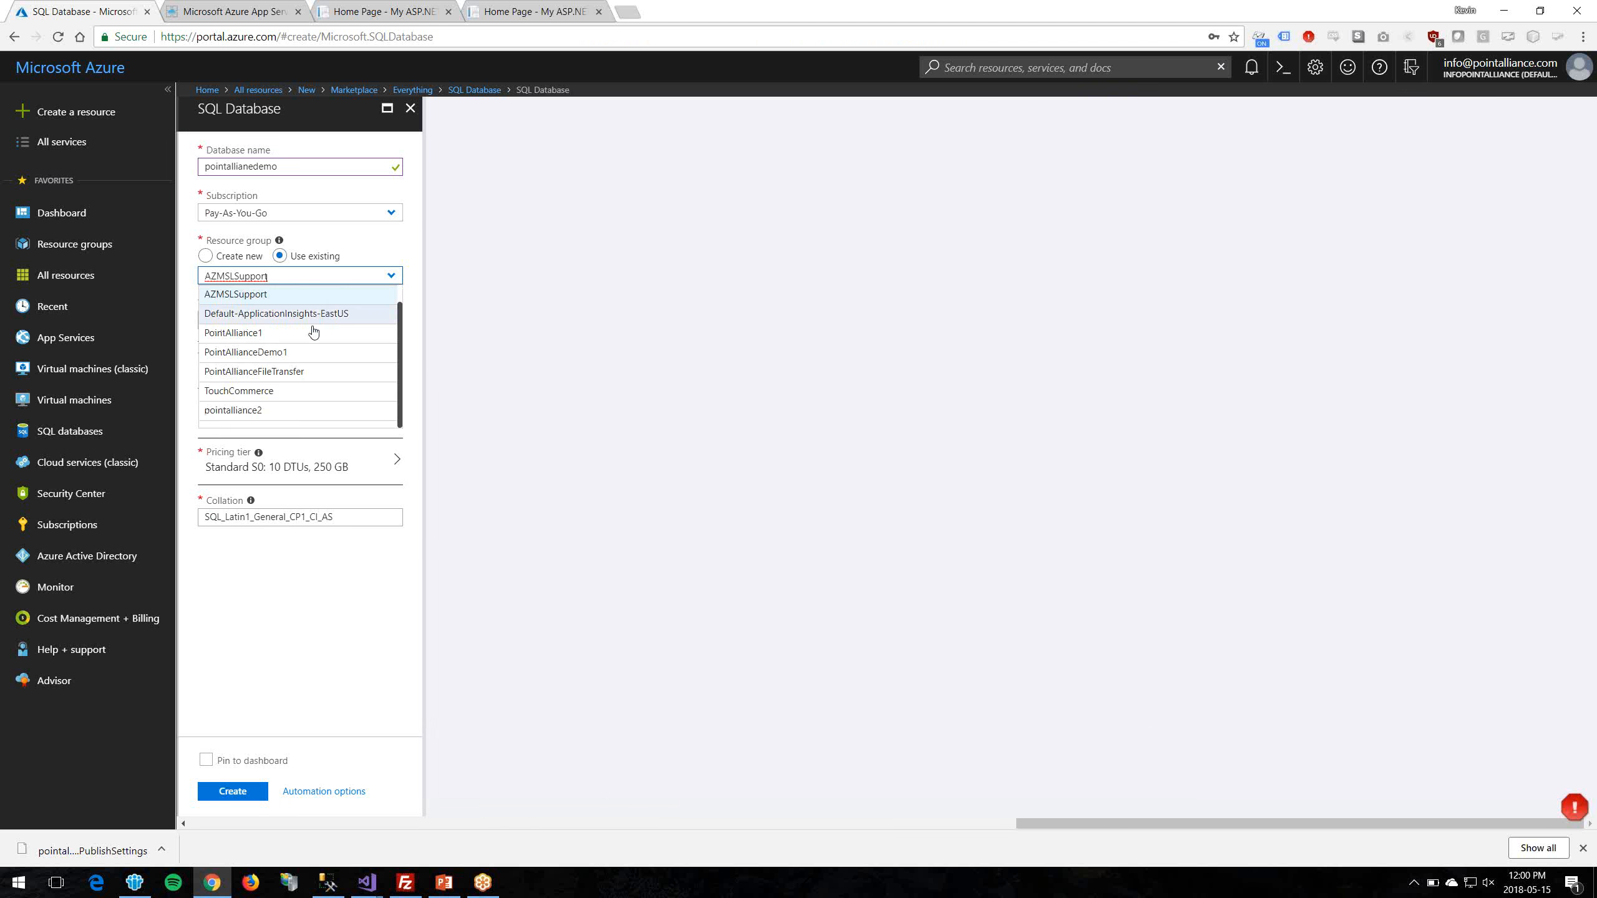
left_click(308, 354)
left_click(331, 359)
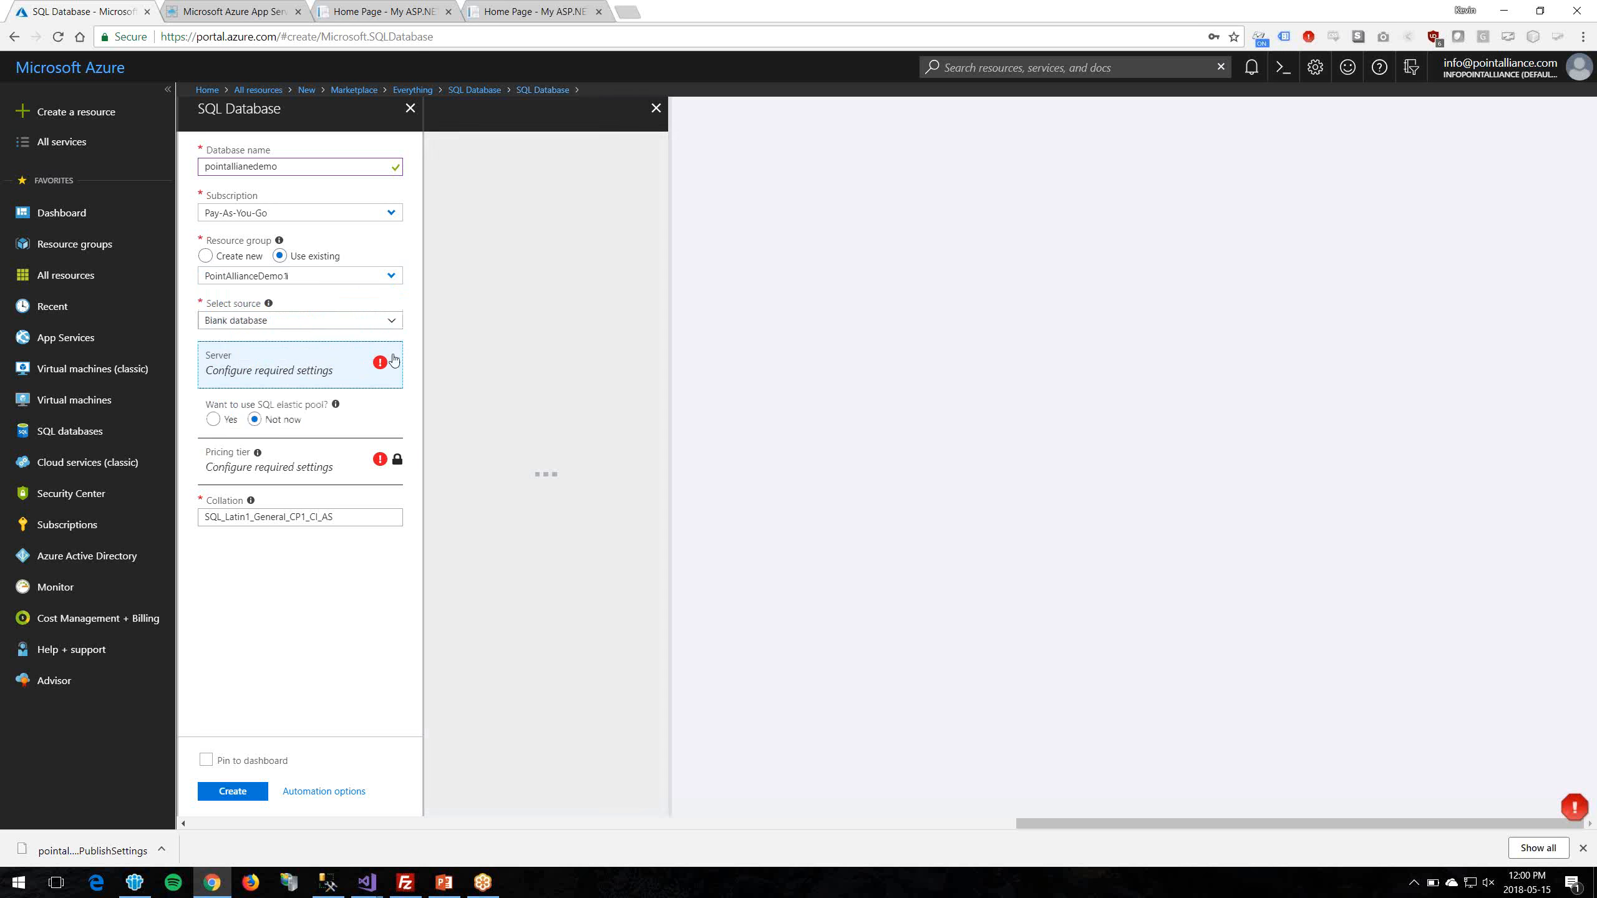
left_click(528, 205)
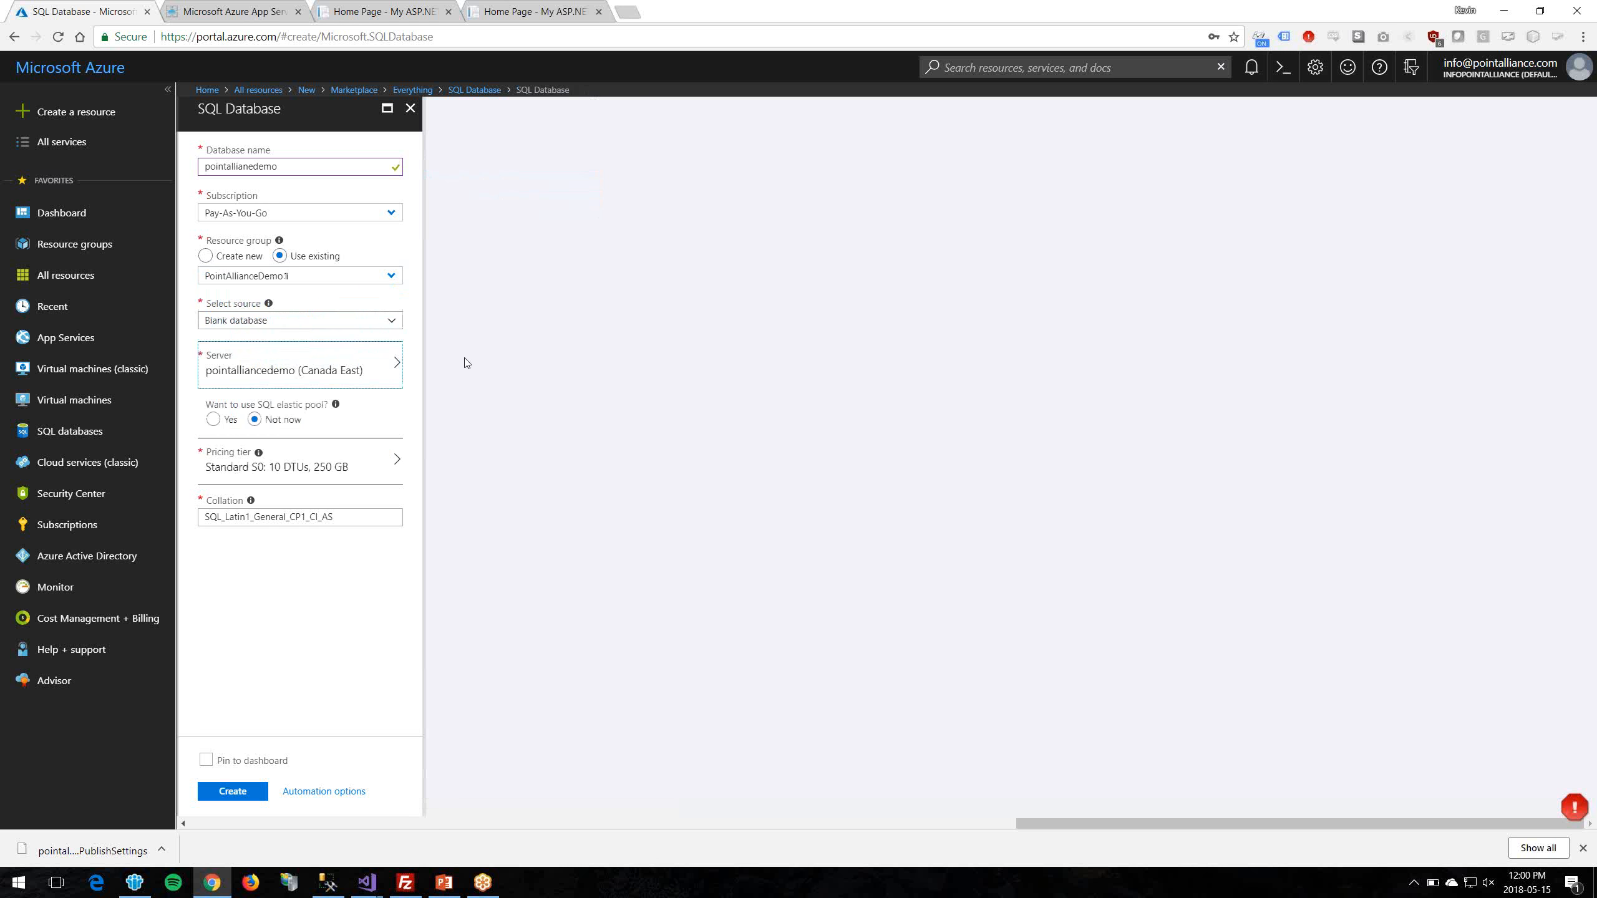
left_click(320, 476)
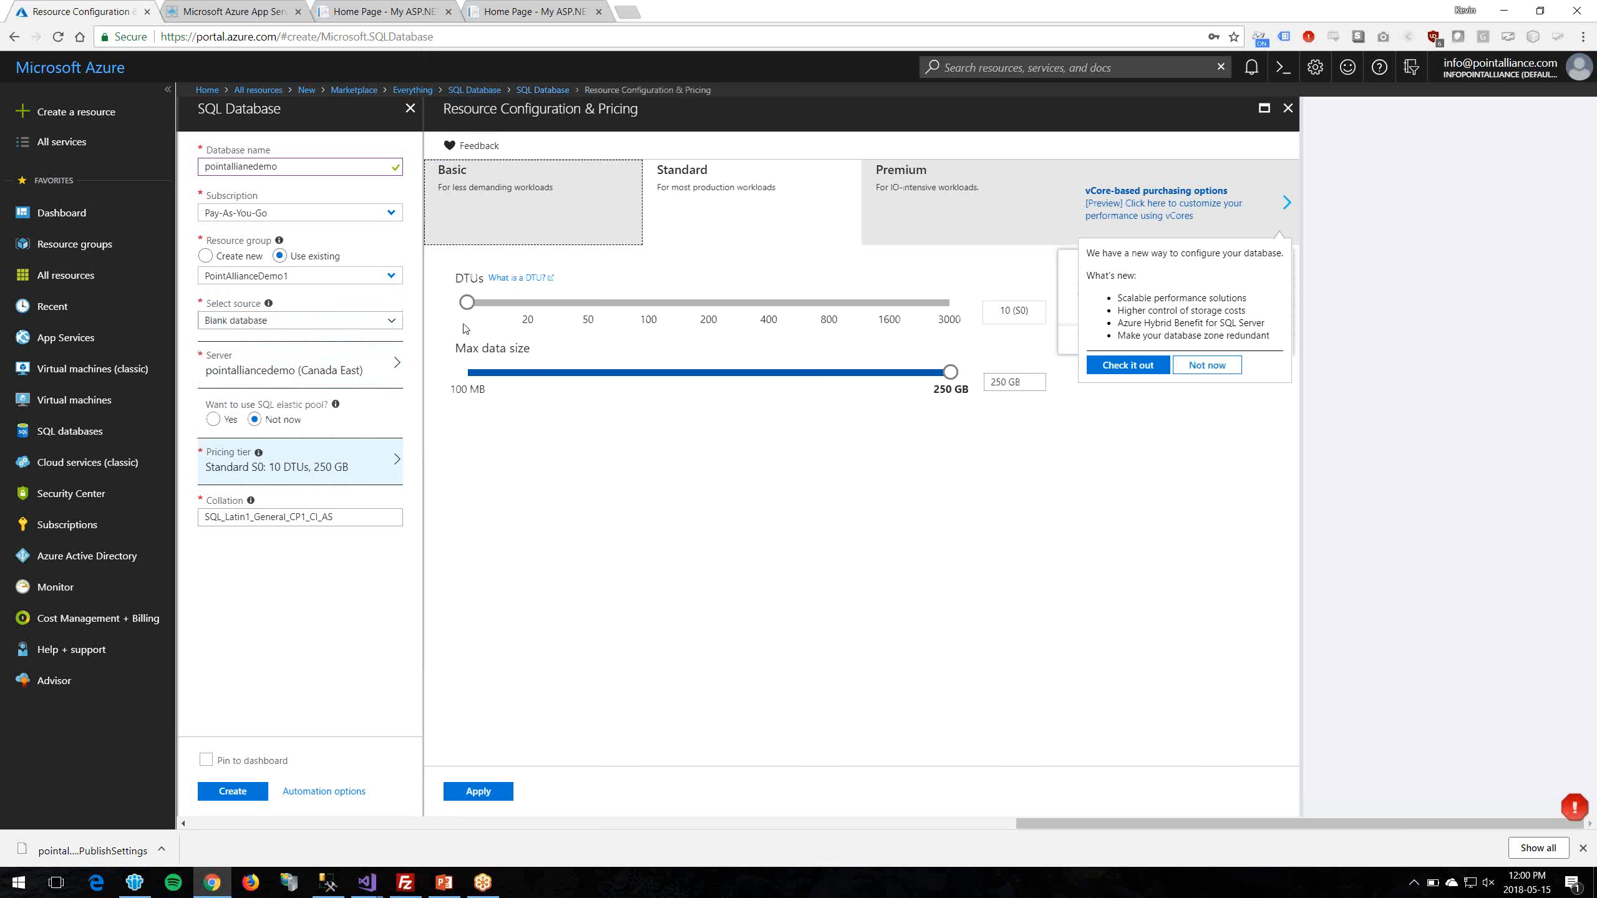
Step: Choose the Basic tier (5 DTUs, 2 GB, about 6.68 CAD/month) and apply it
left_click(467, 304)
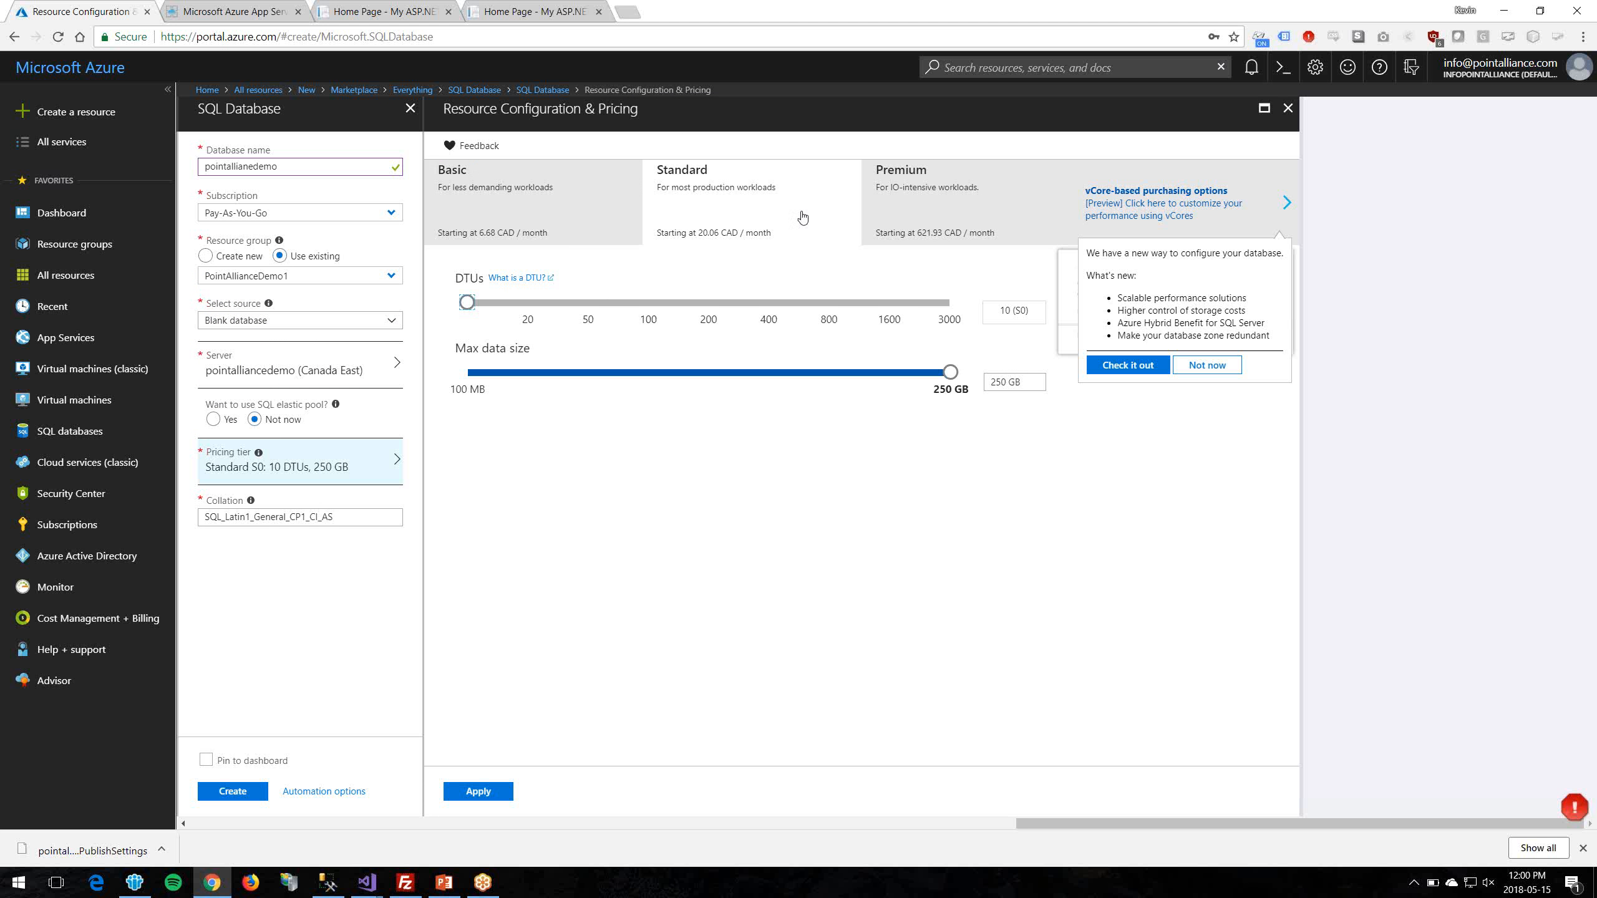
left_click(582, 200)
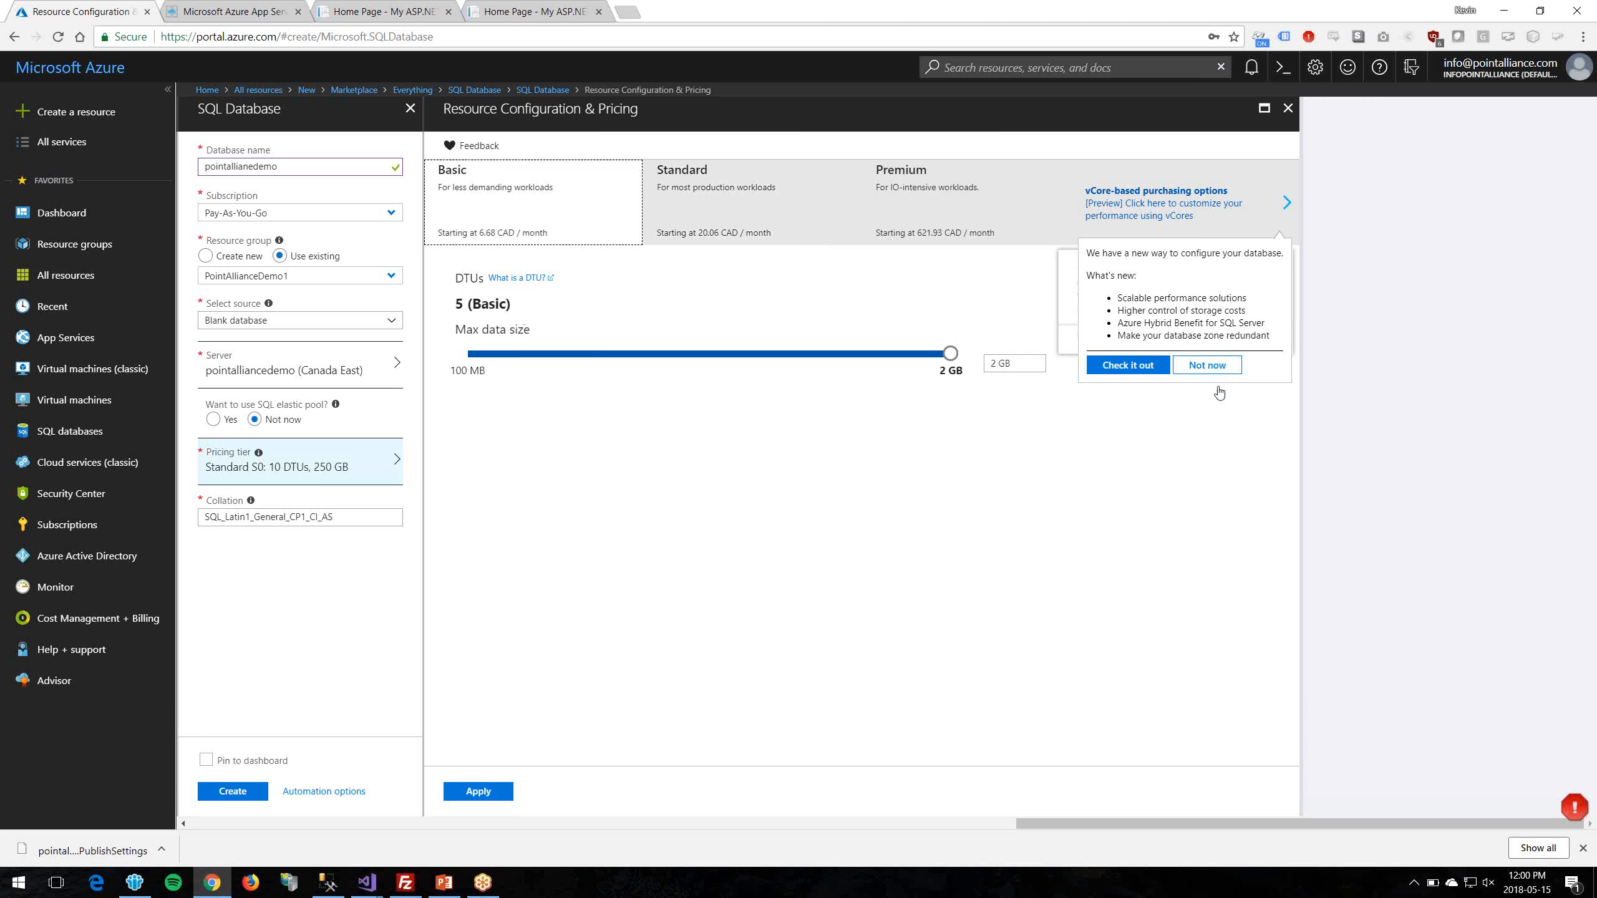
left_click(1205, 367)
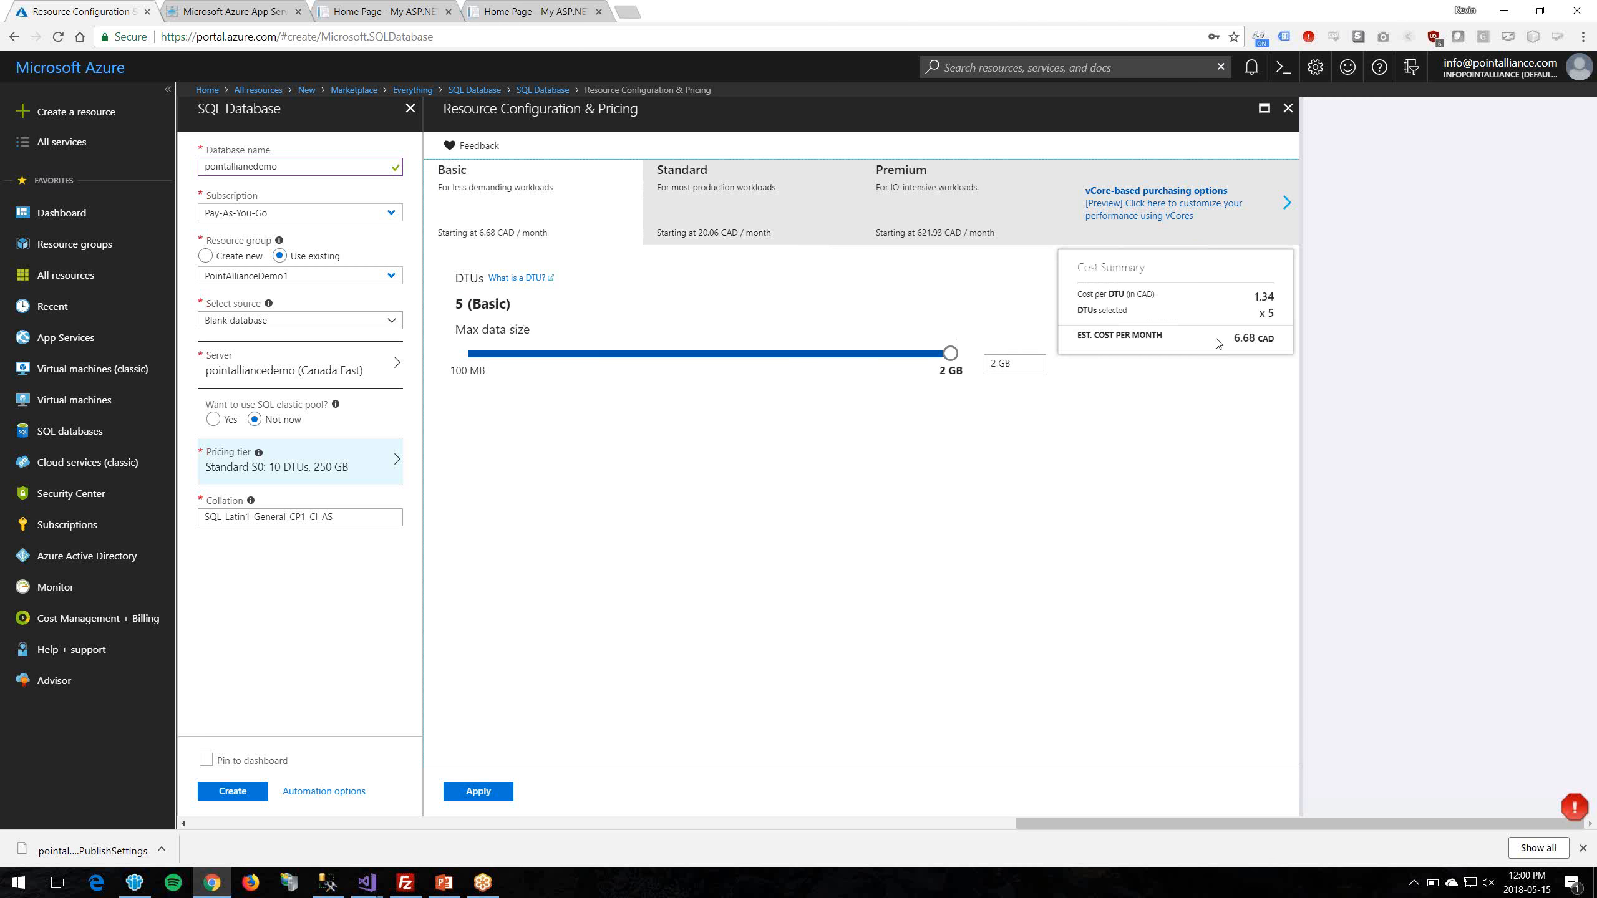
left_click_drag(1218, 343, 1241, 398)
left_click(500, 801)
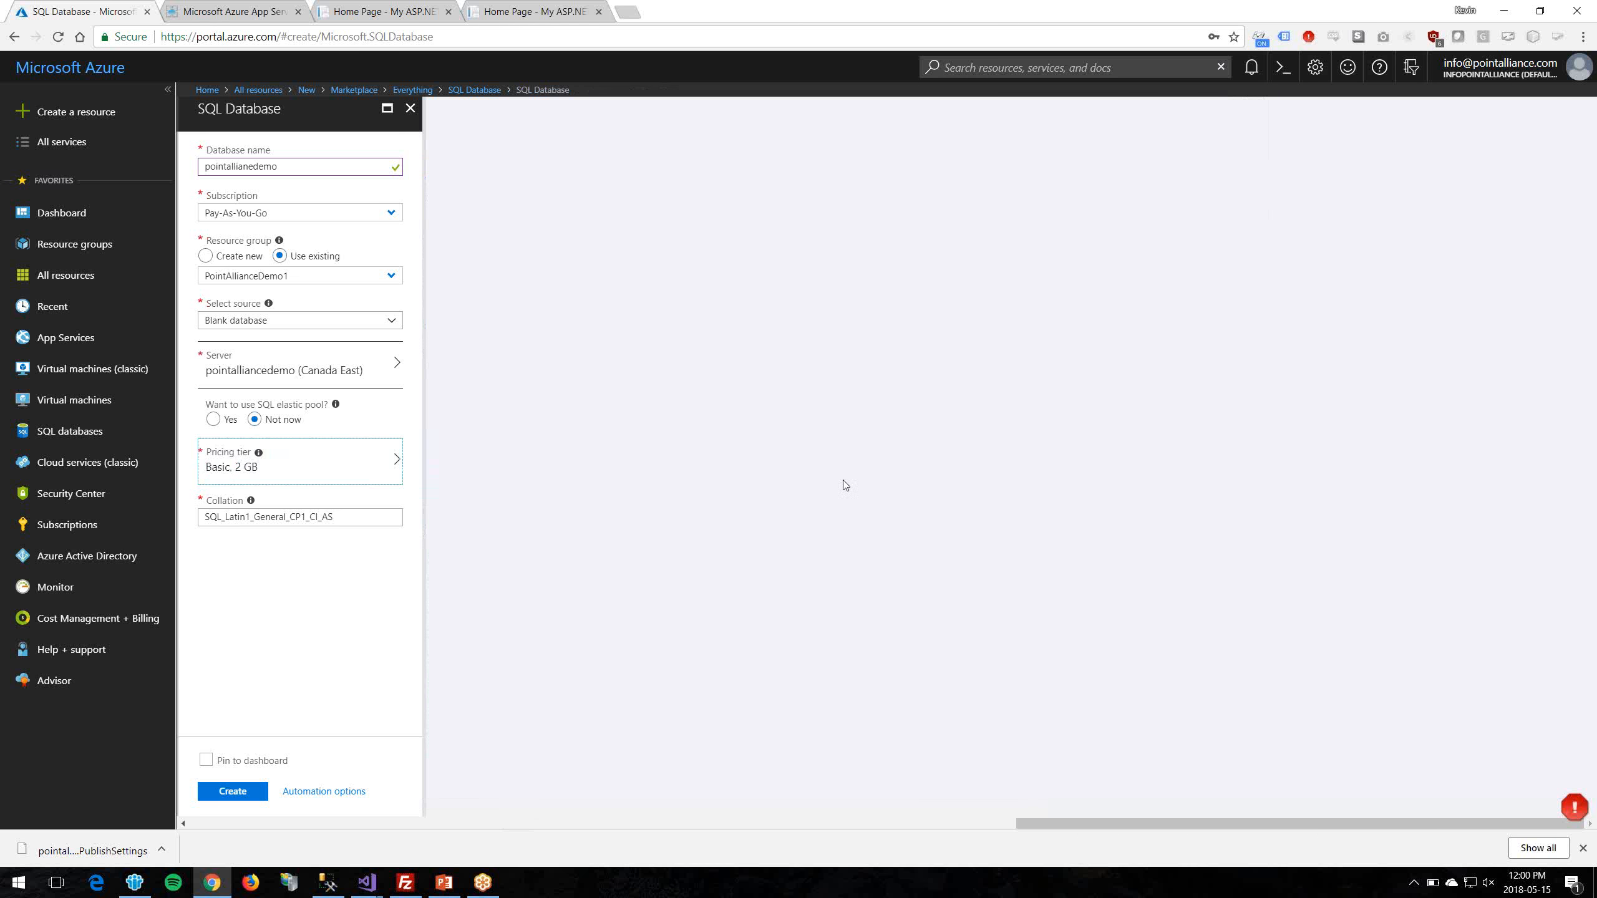
Step: Submit the pointalliancedemo database for creation and switch to the PointAllianceDemo Visual Studio window
left_click(233, 792)
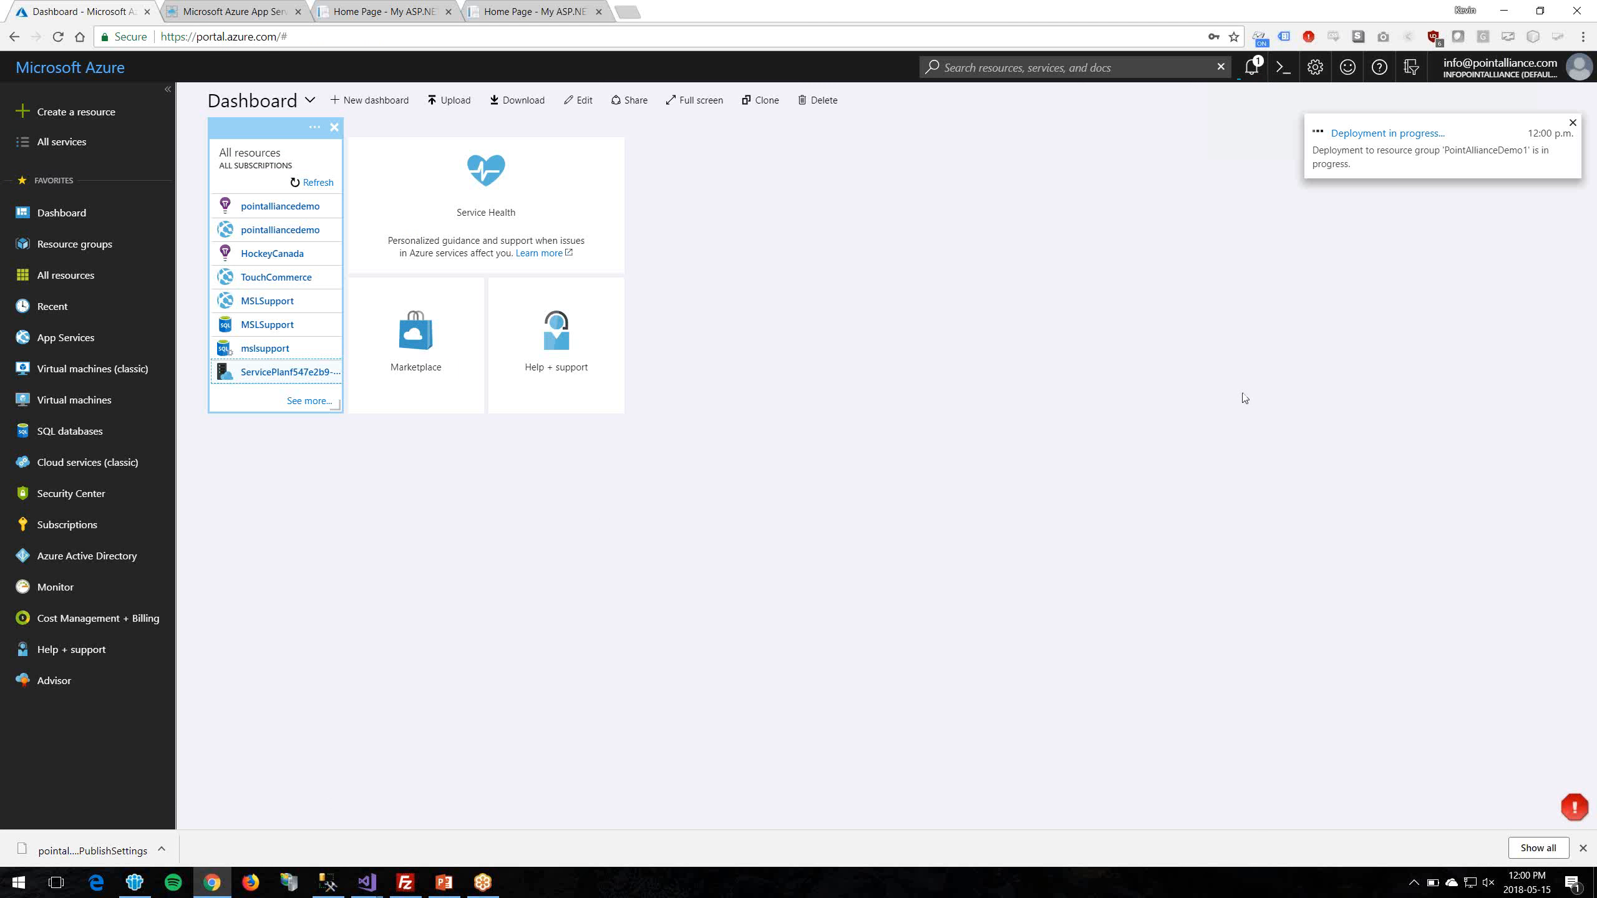
left_click(103, 214)
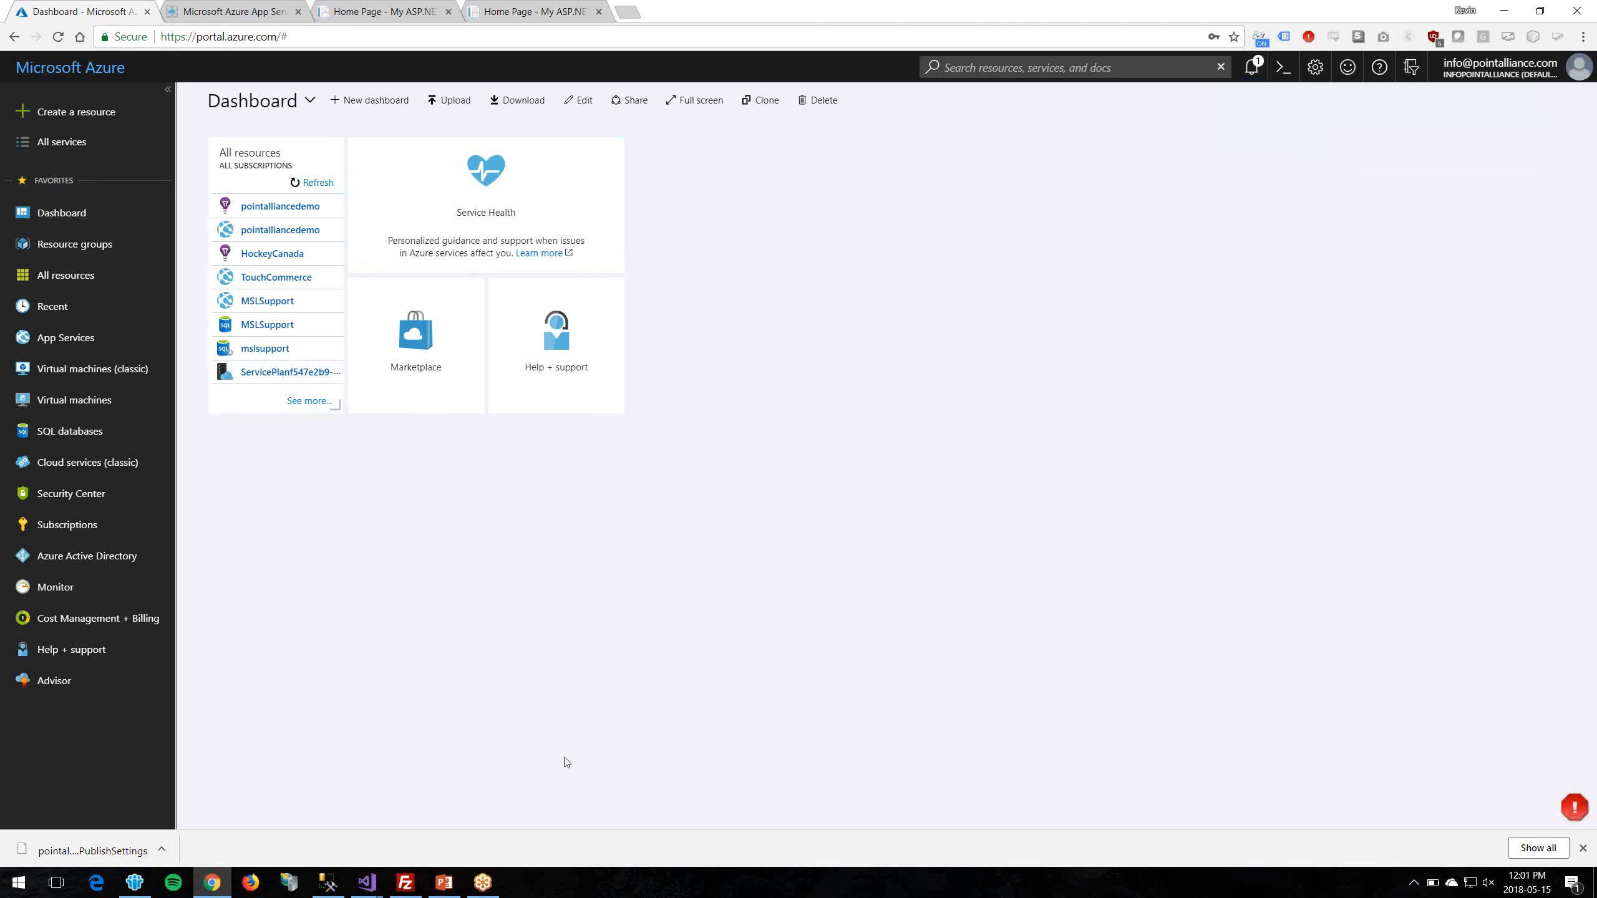
mouse_move(367, 882)
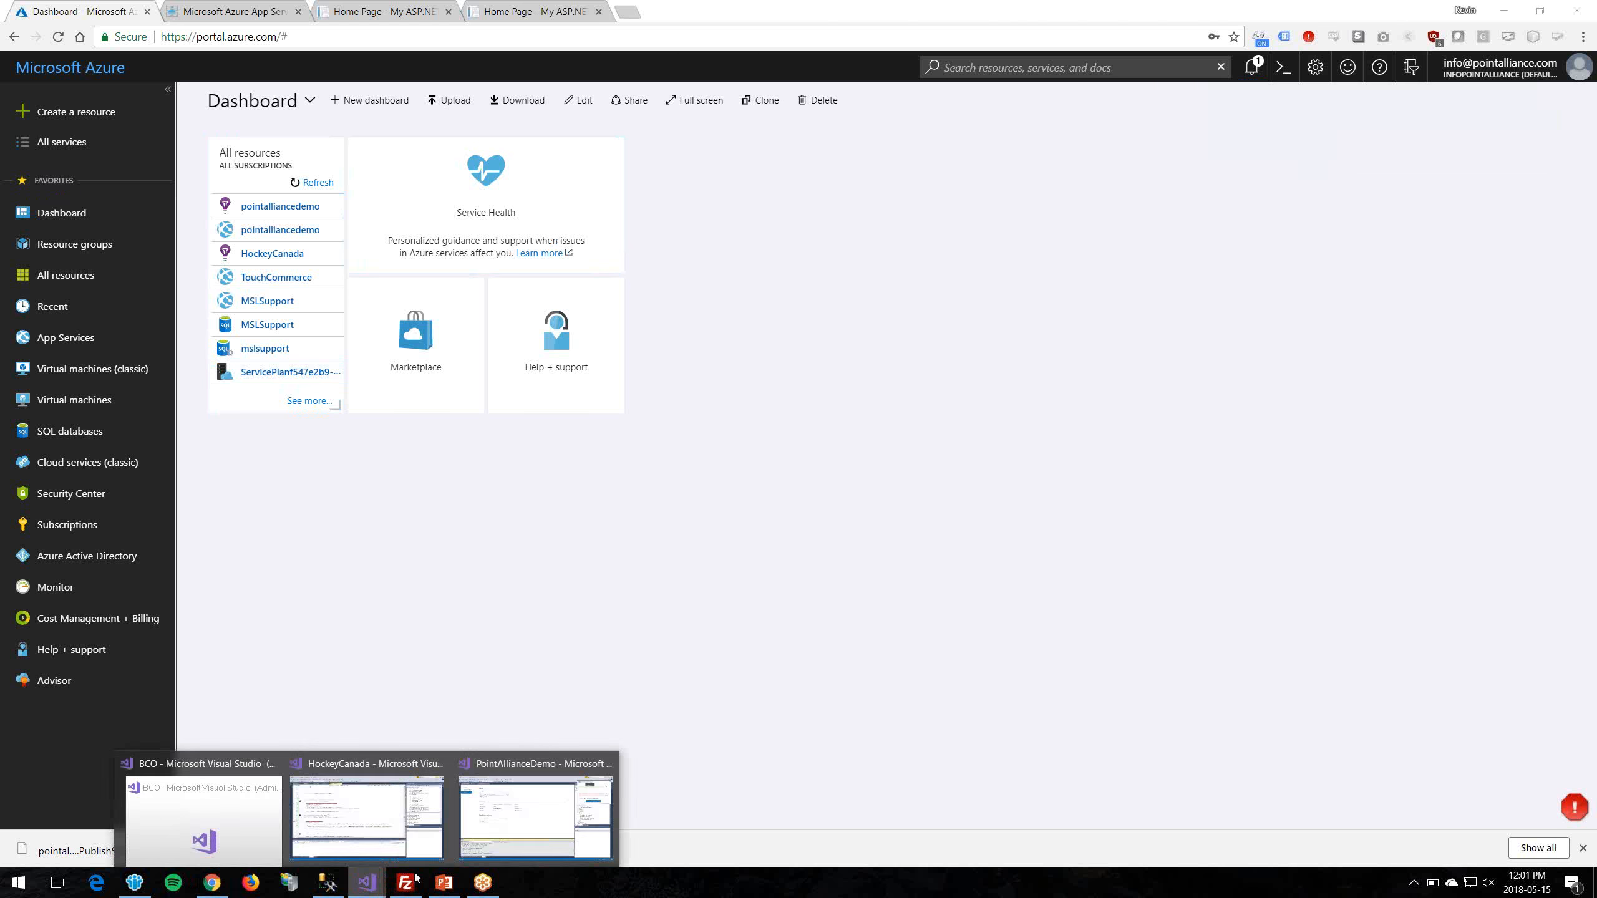
left_click(559, 829)
key("alt+Tab")
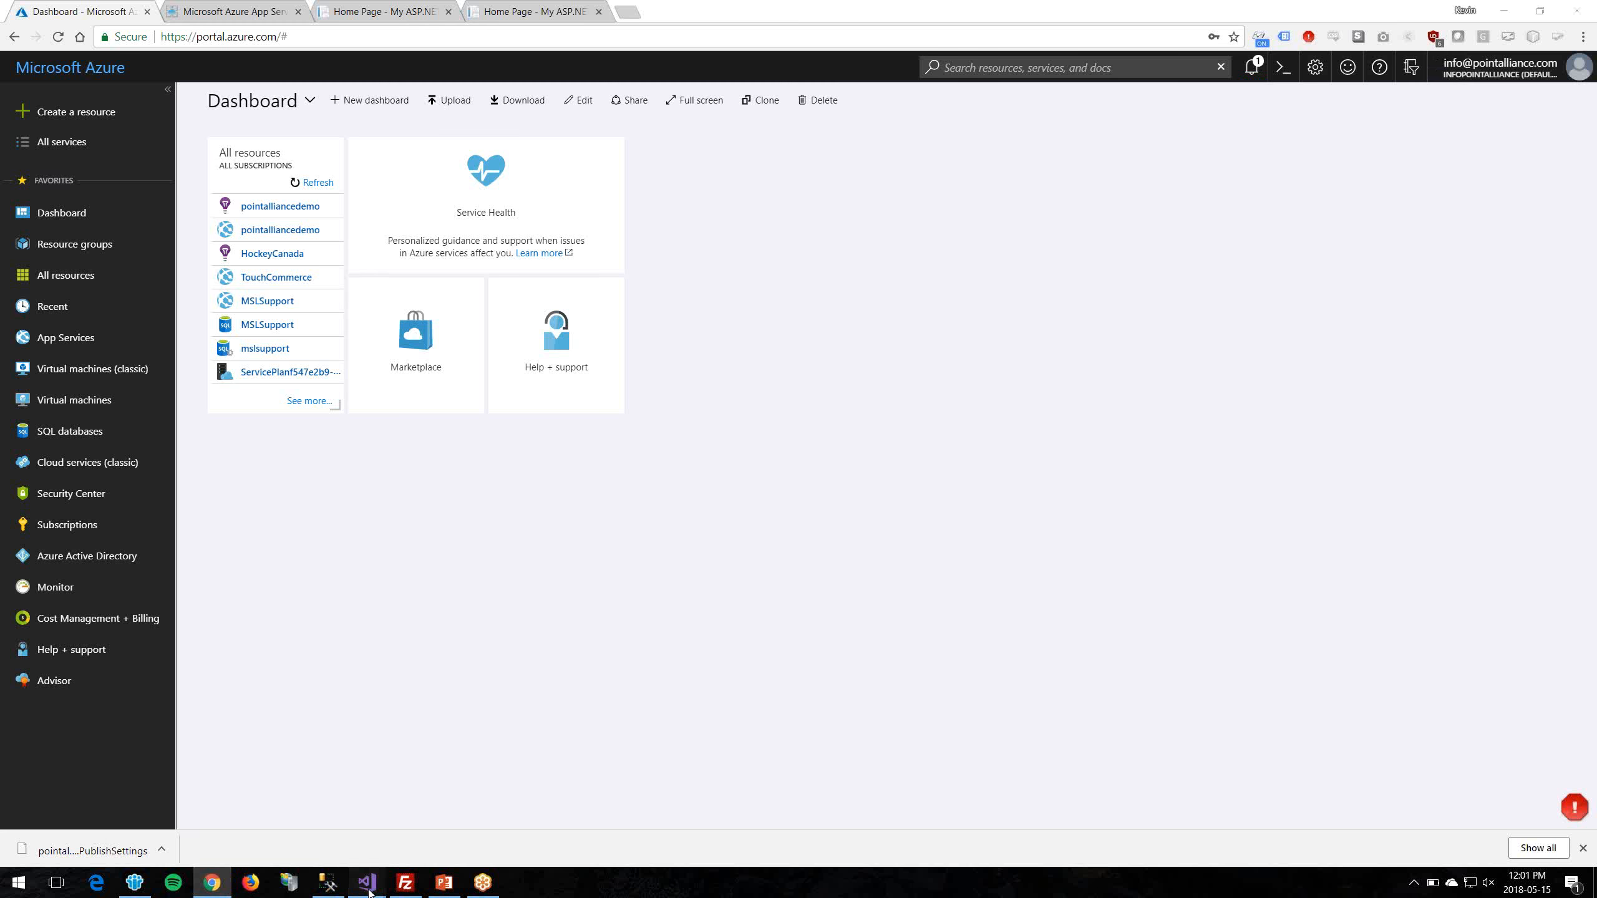
mouse_move(368, 882)
left_click(532, 812)
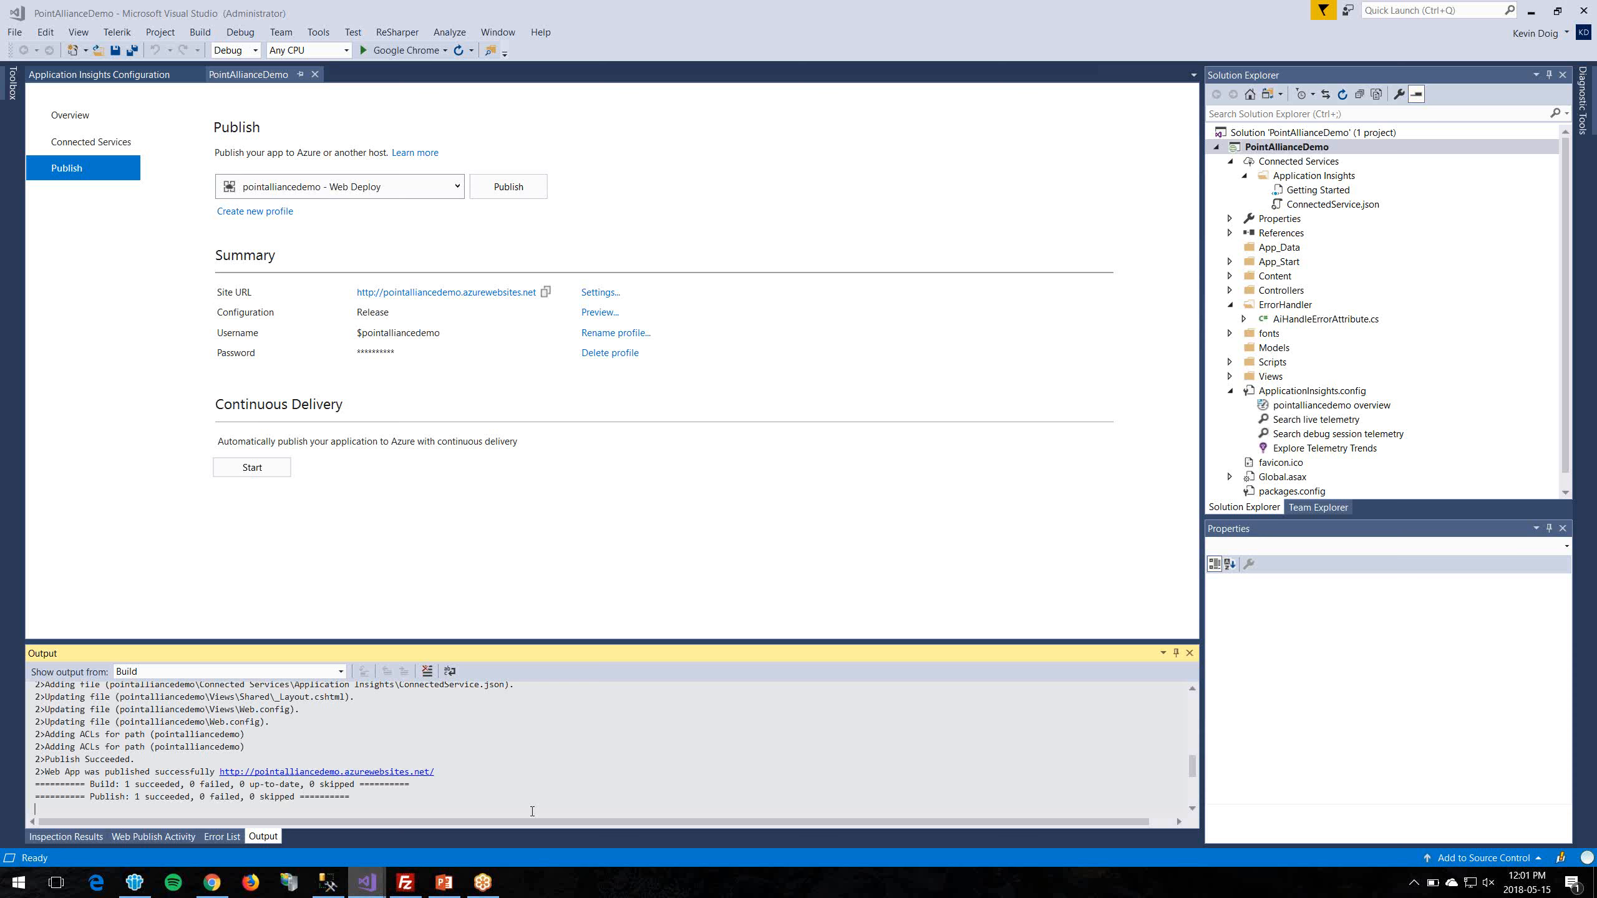
Step: Launch SQL Server Management Studio as administrator from its taskbar jump list
left_click(1337, 148)
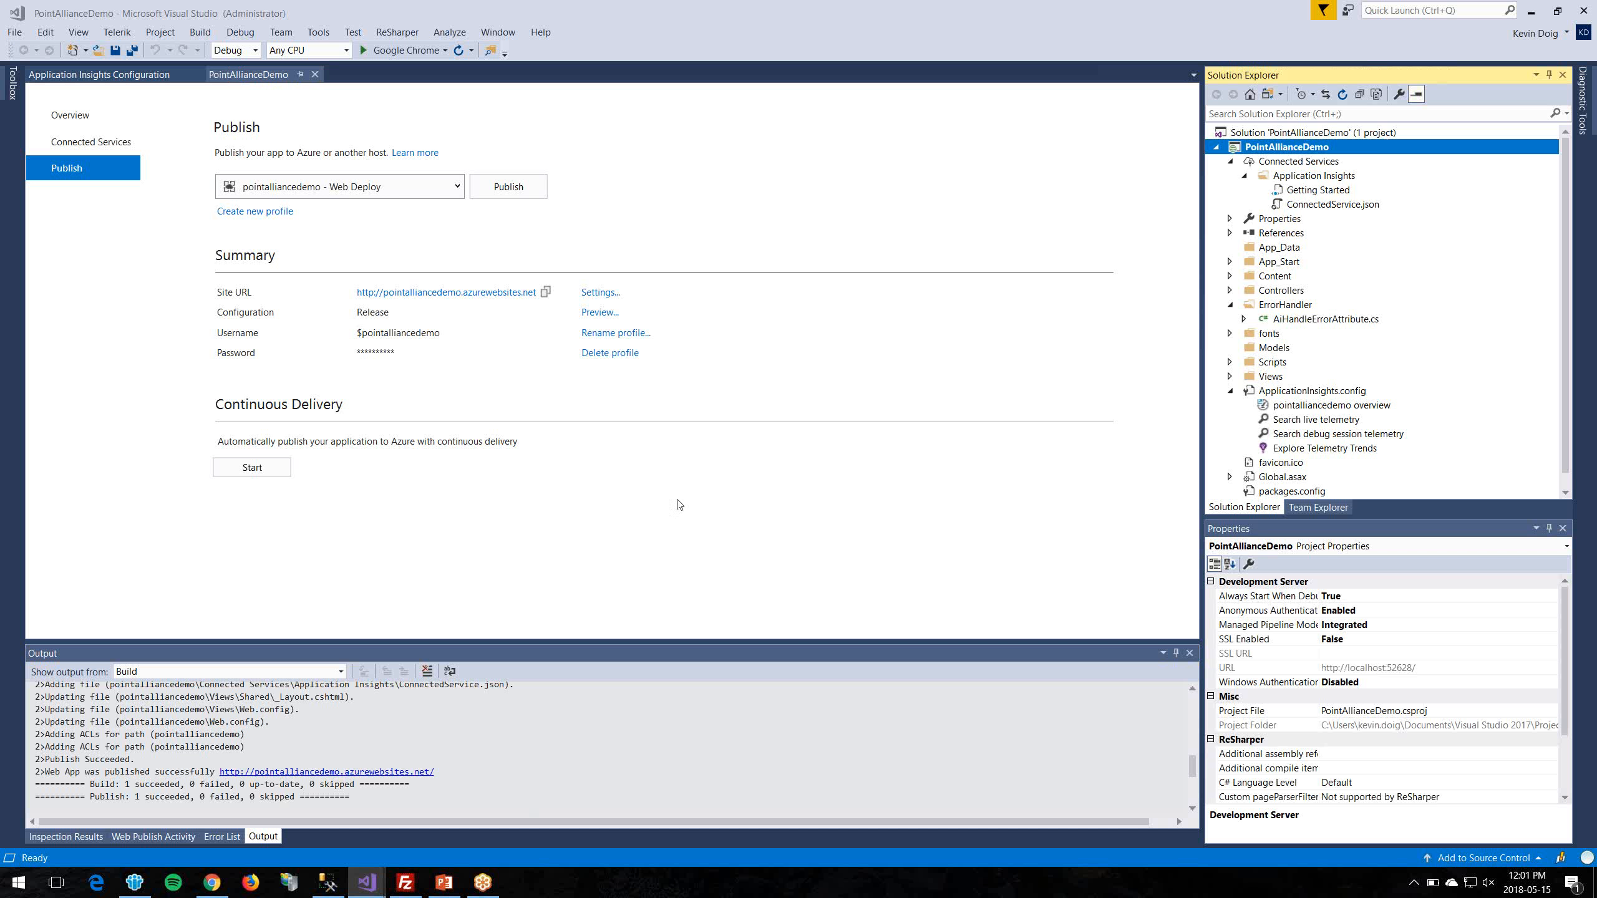
left_click(328, 882)
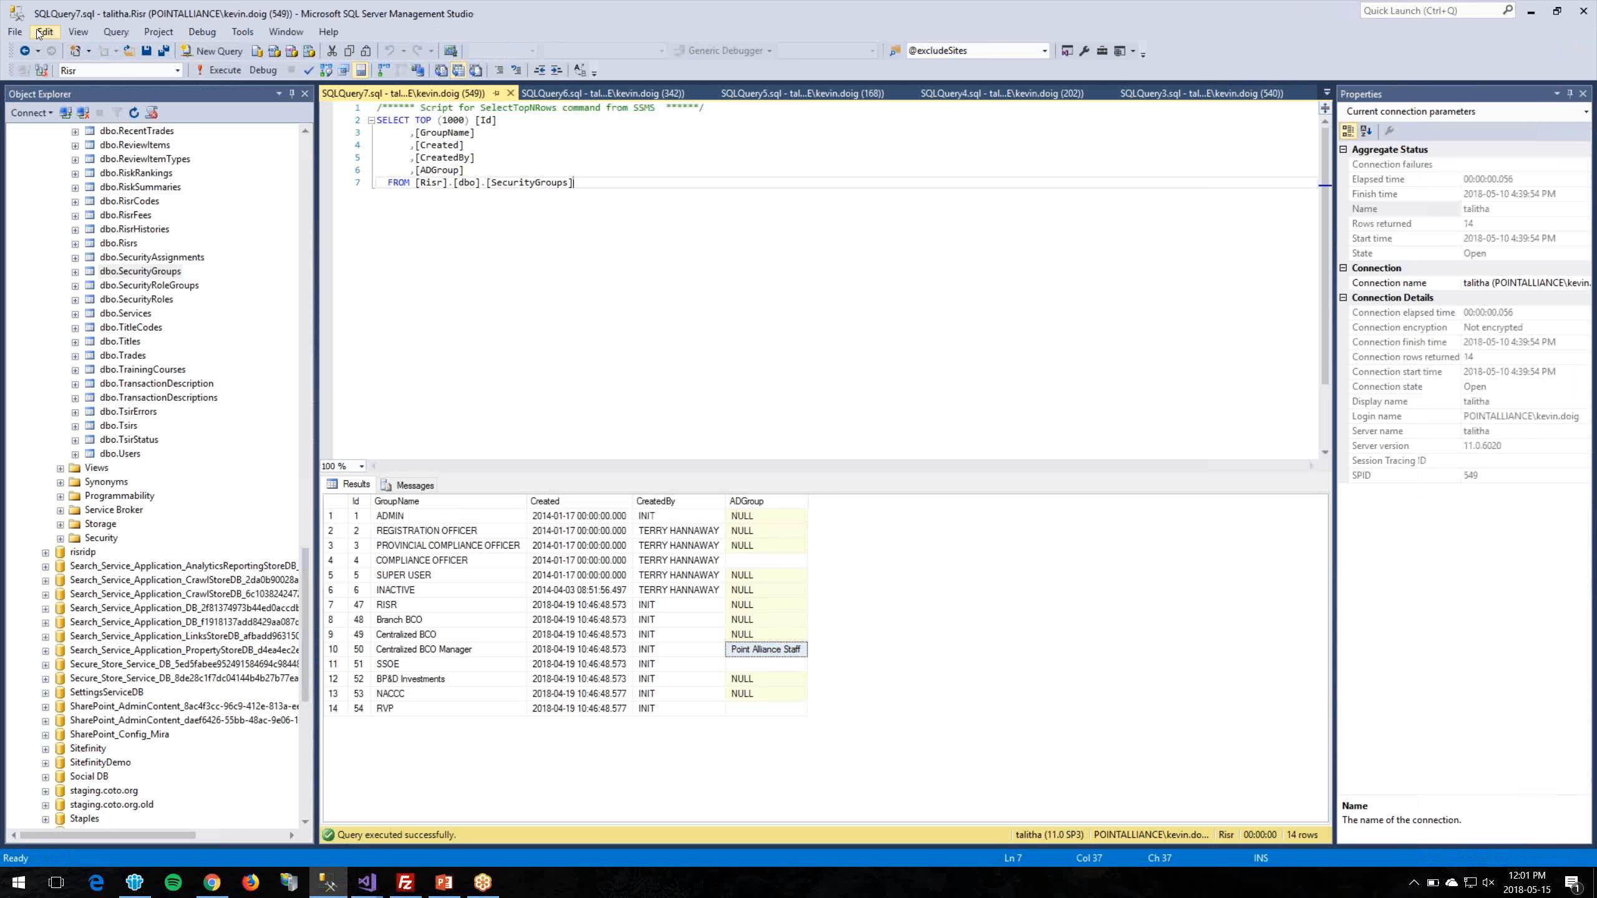
left_click(15, 31)
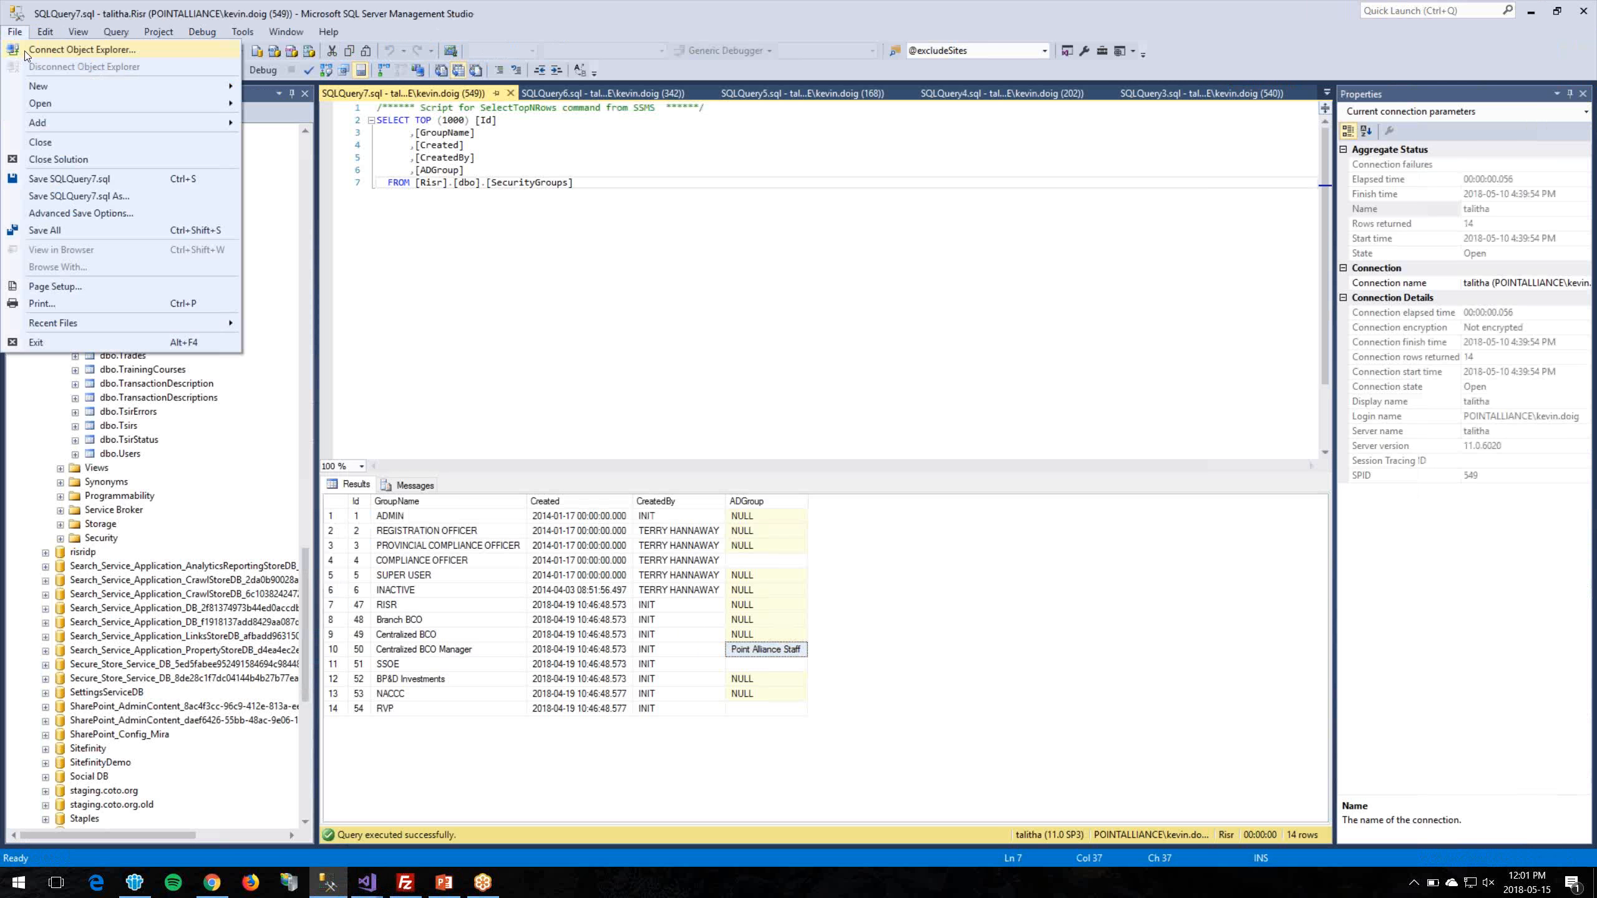
left_click(621, 251)
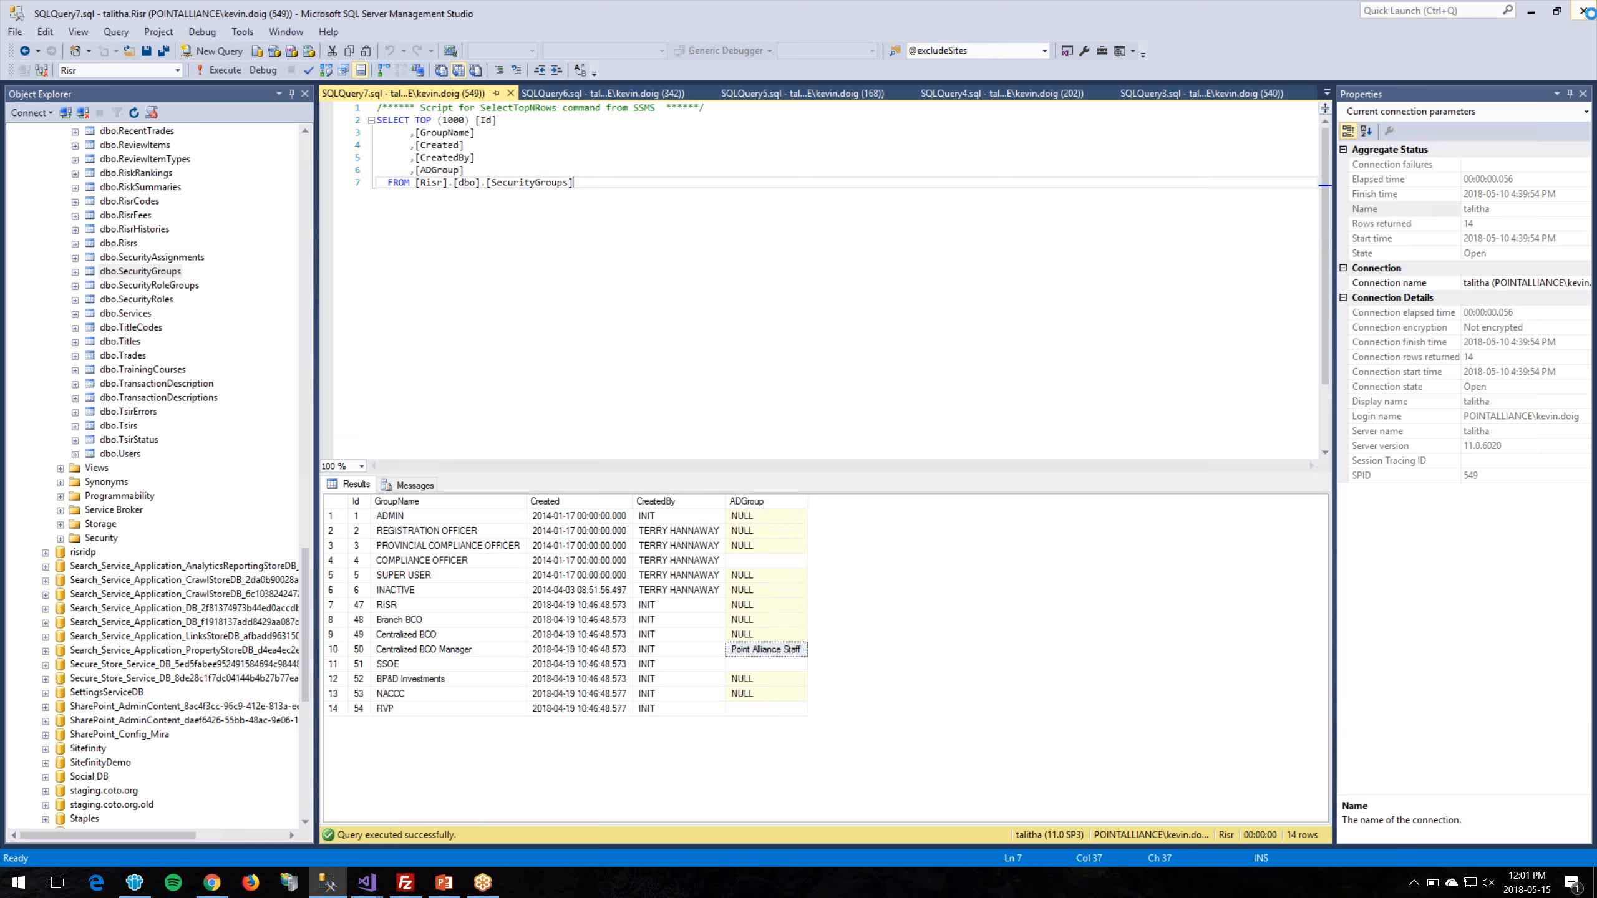
left_click(348, 883)
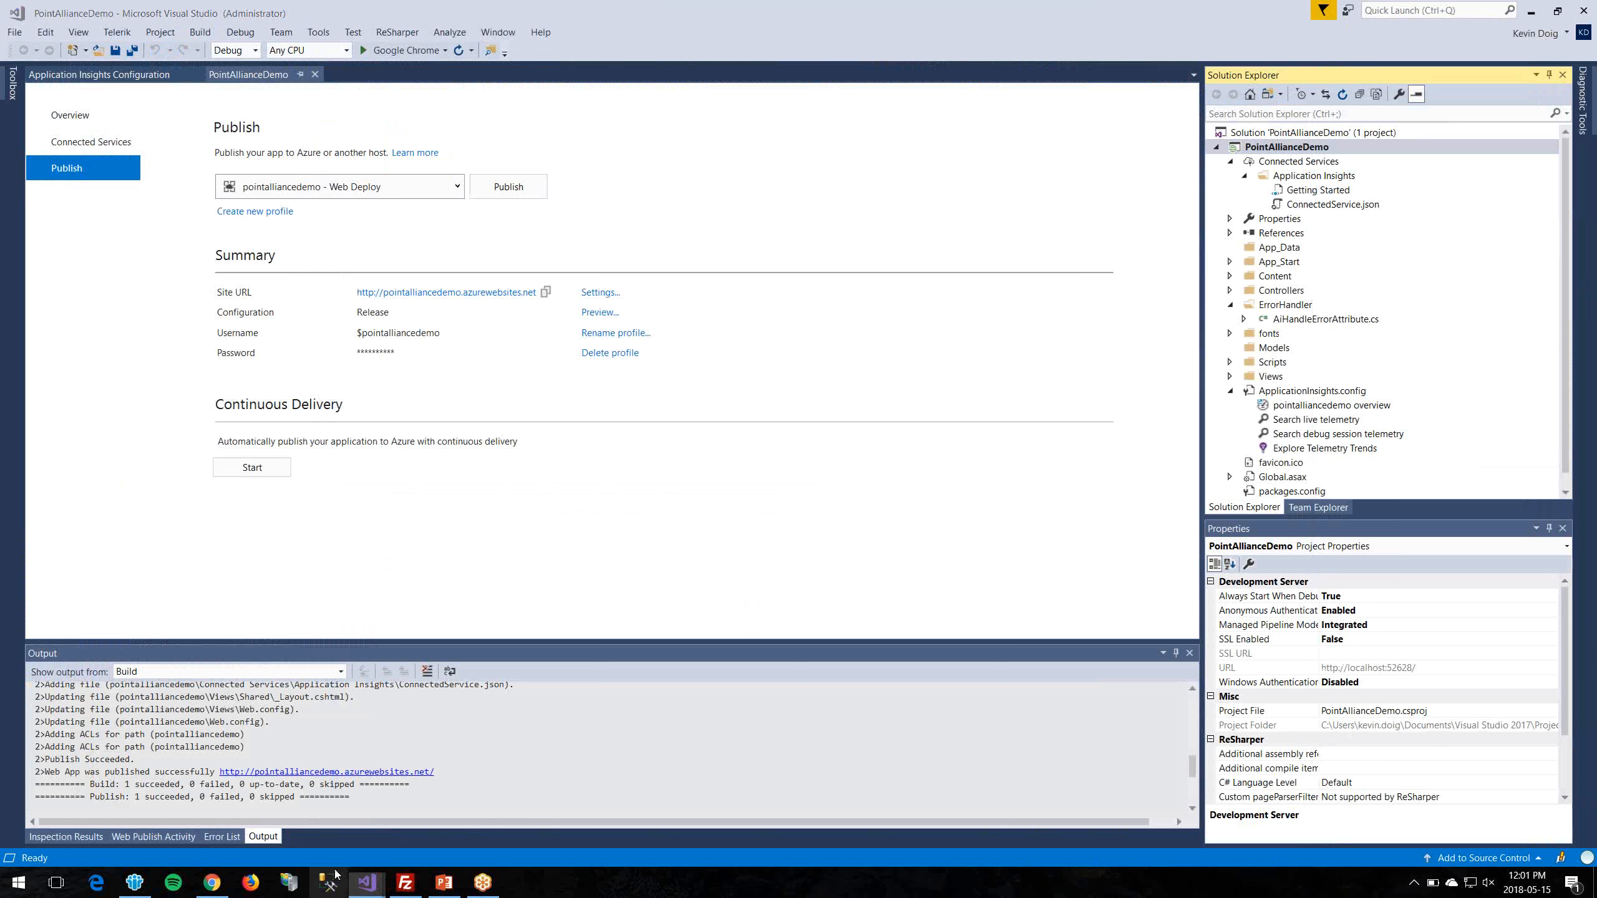
right_click(340, 881)
right_click(338, 824)
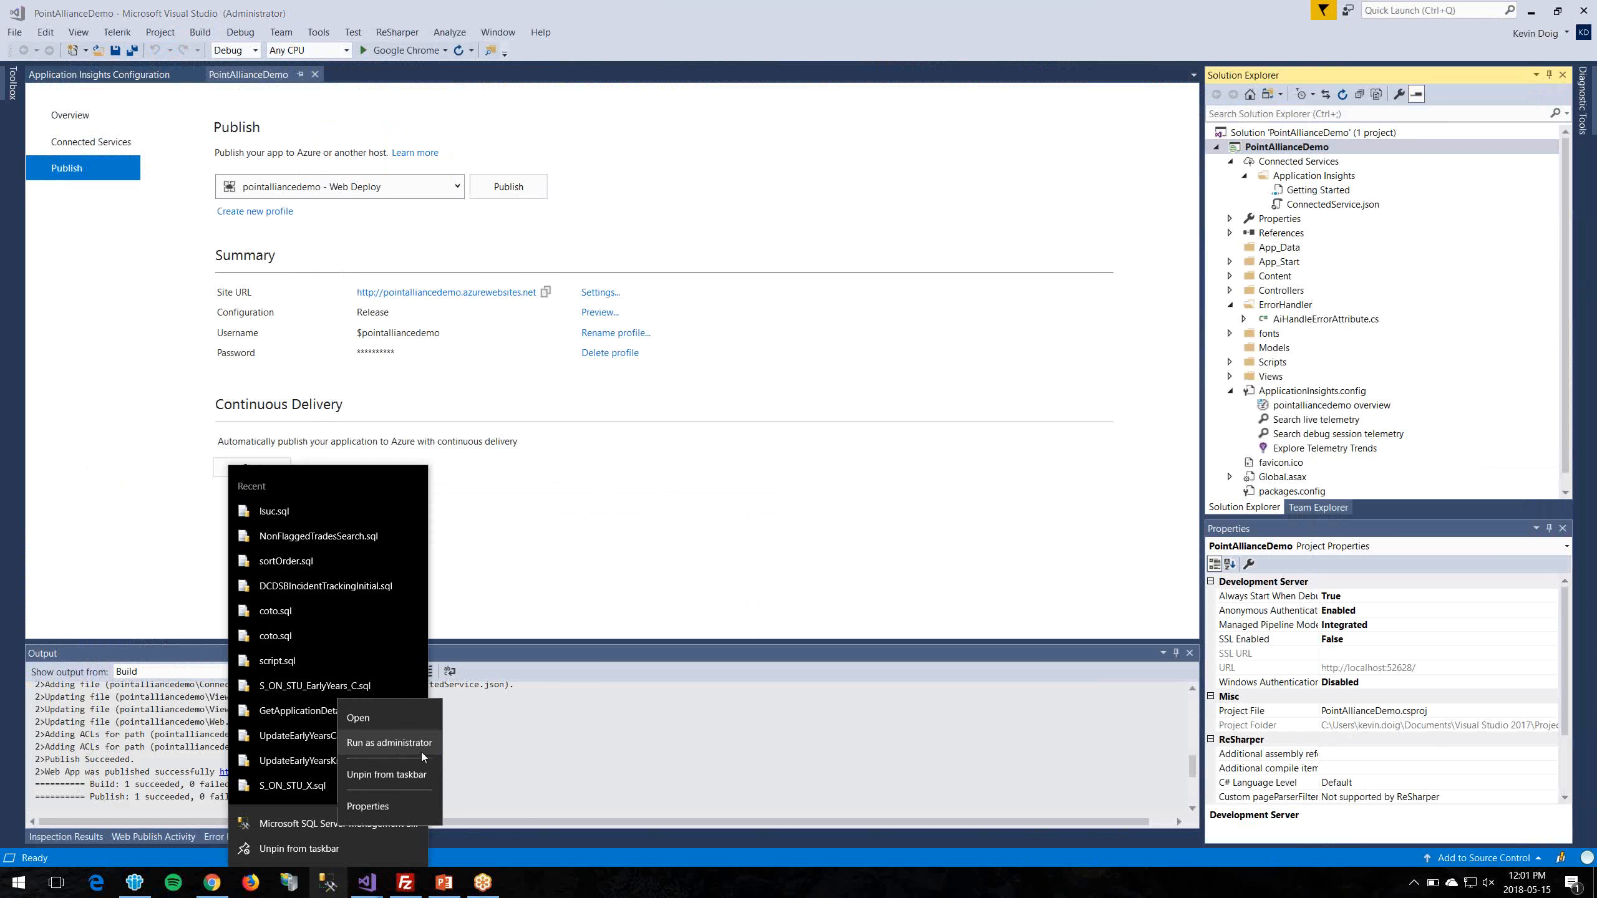
left_click(397, 747)
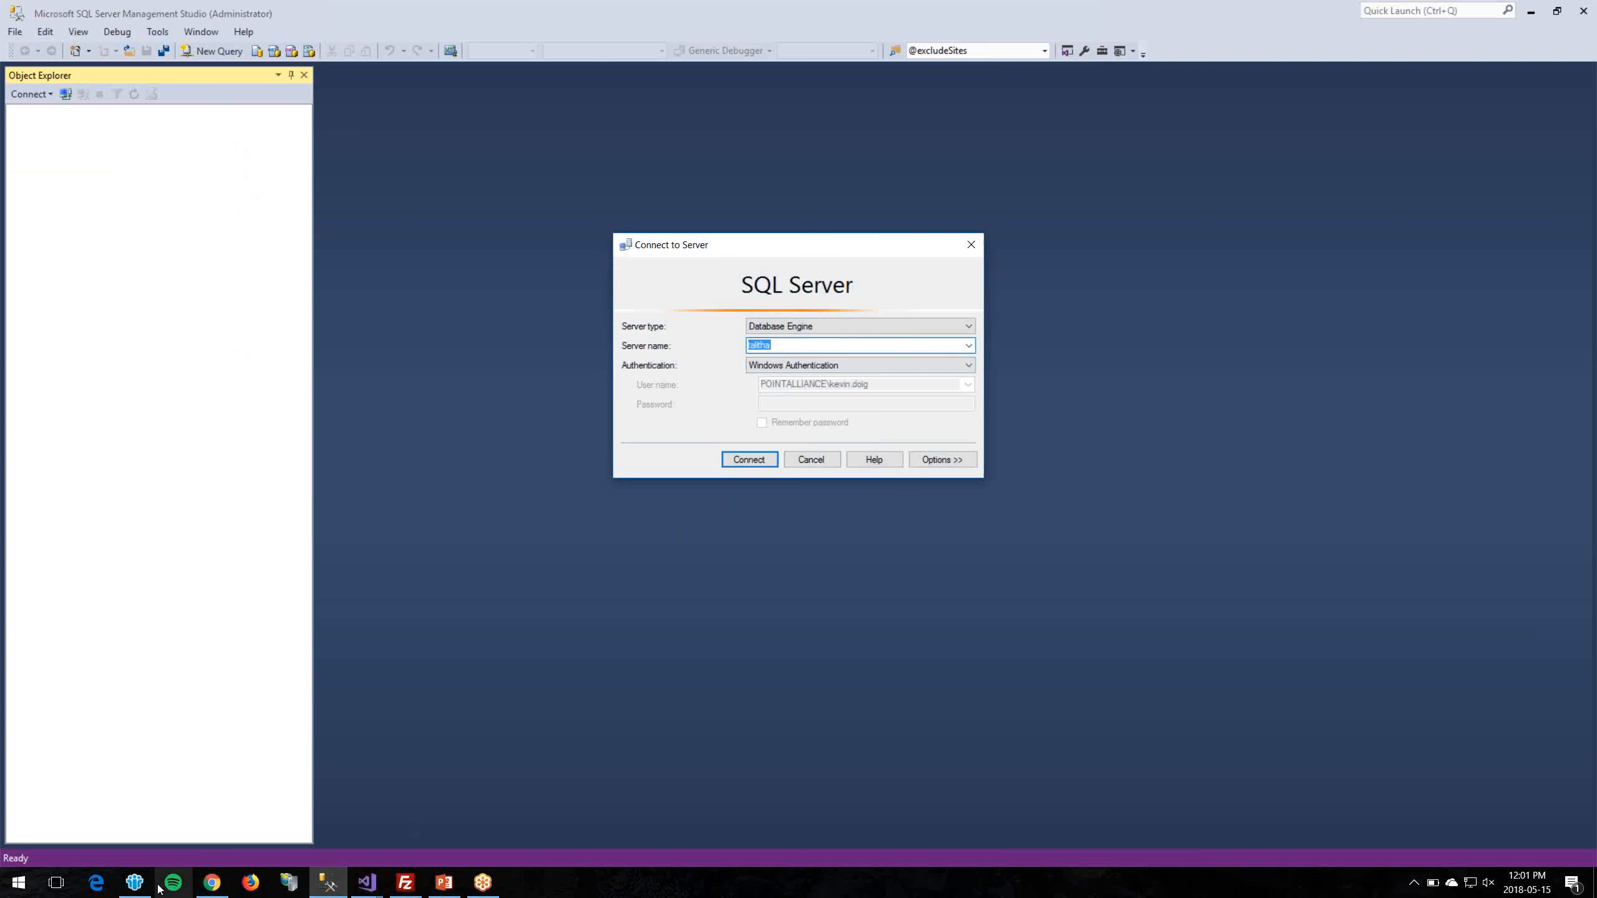
Step: Confirm the deployment succeeded, open the pointalliancedemo database, and show its connection strings
left_click(210, 888)
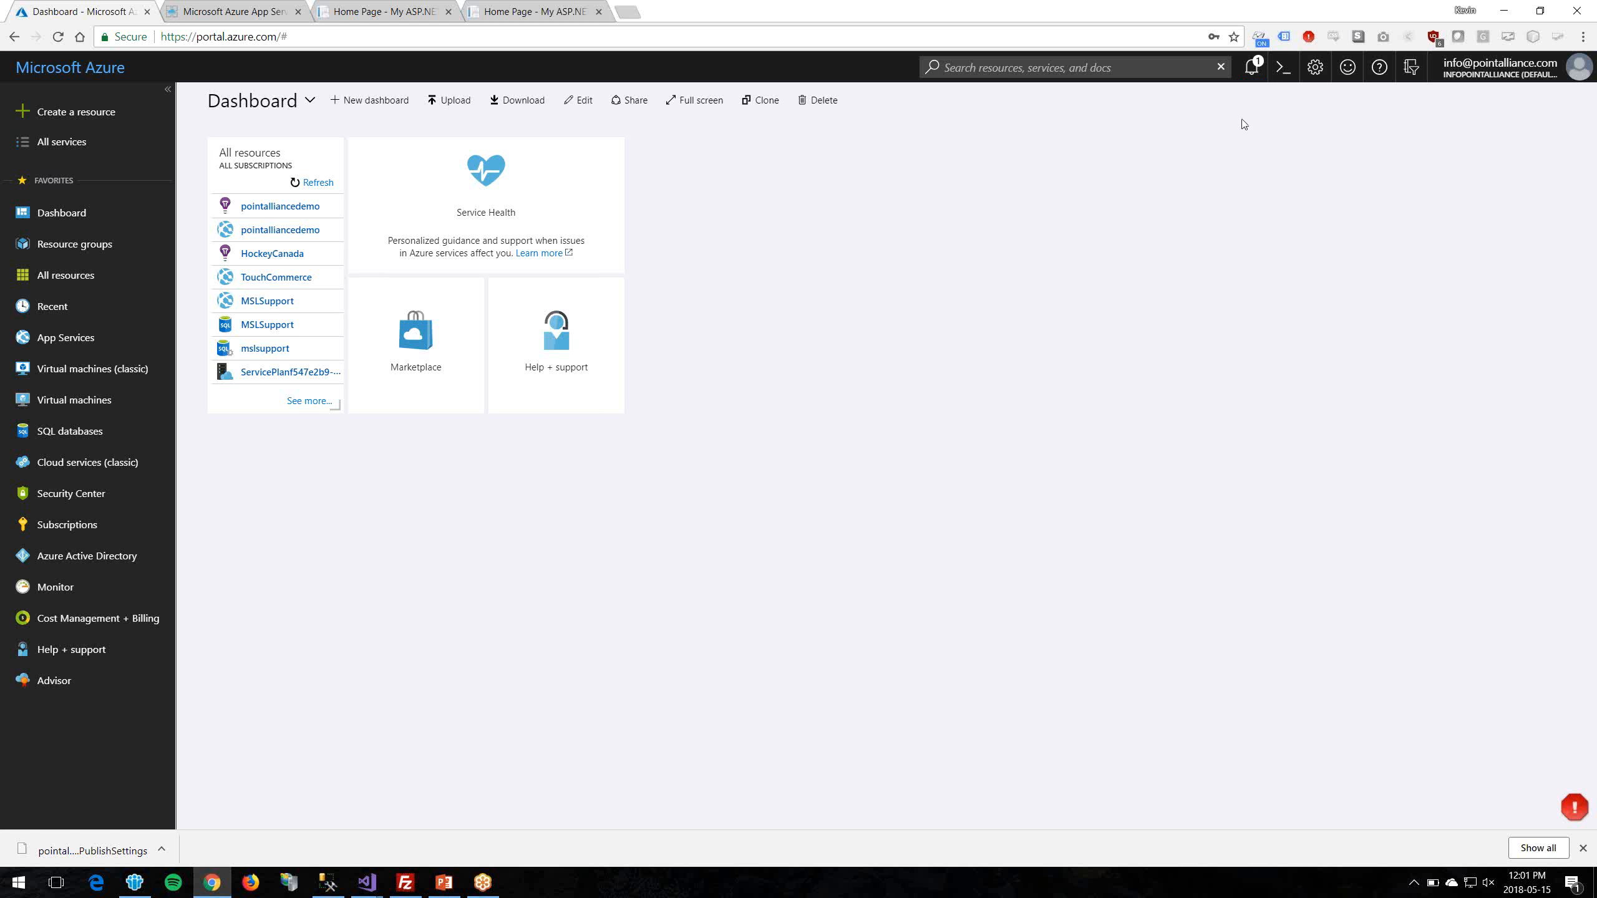
left_click(1254, 68)
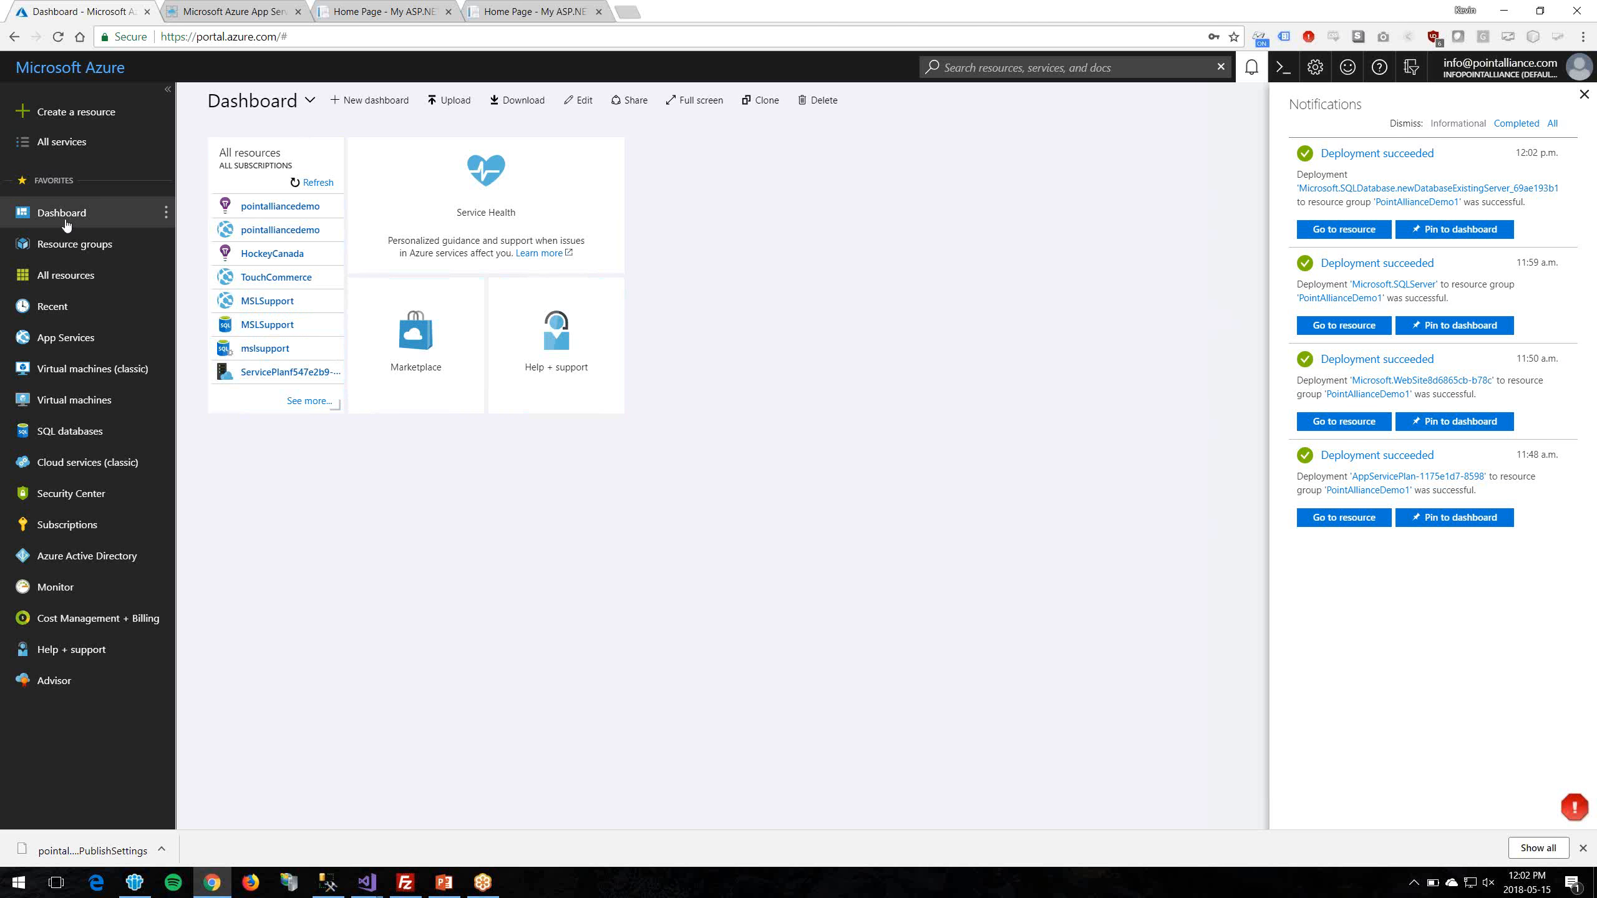
left_click(63, 275)
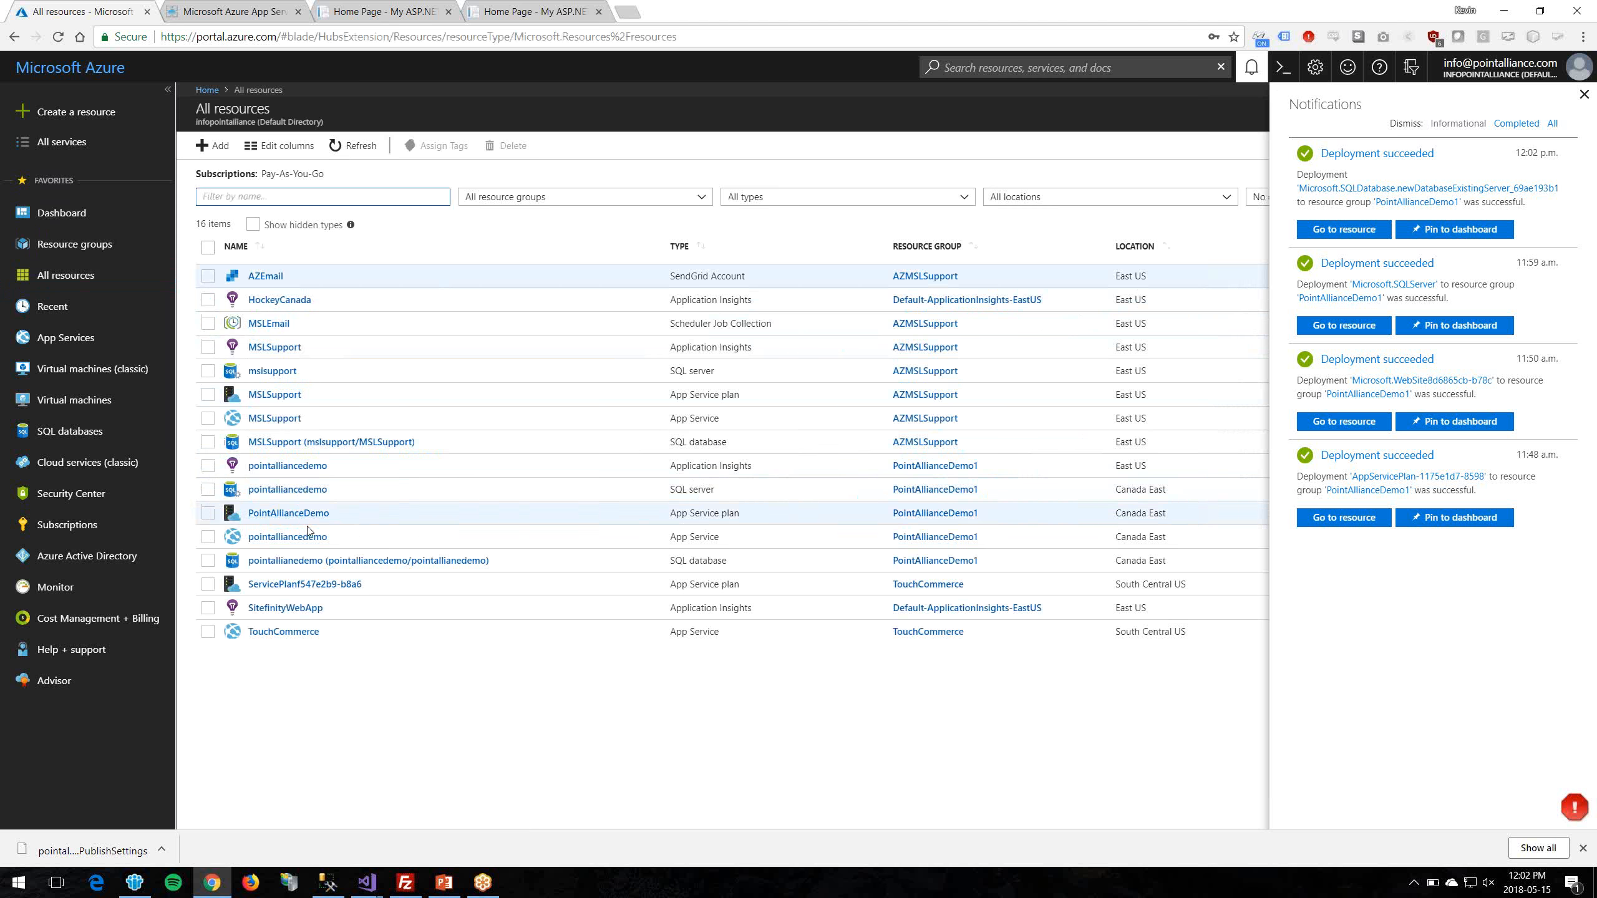
left_click(495, 563)
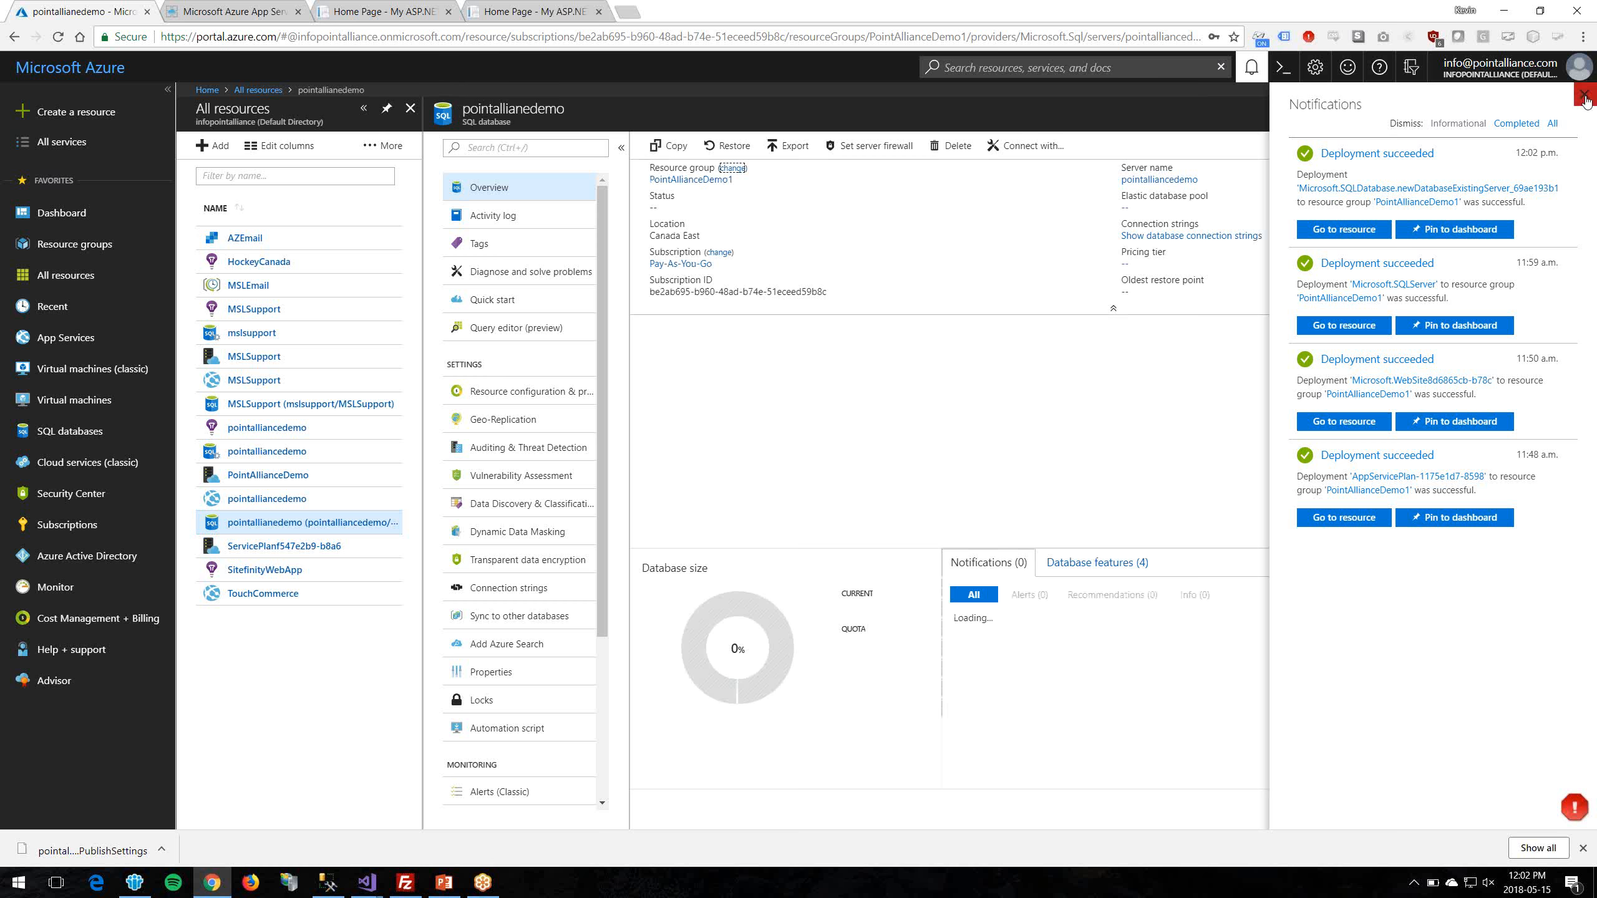
left_click(1328, 324)
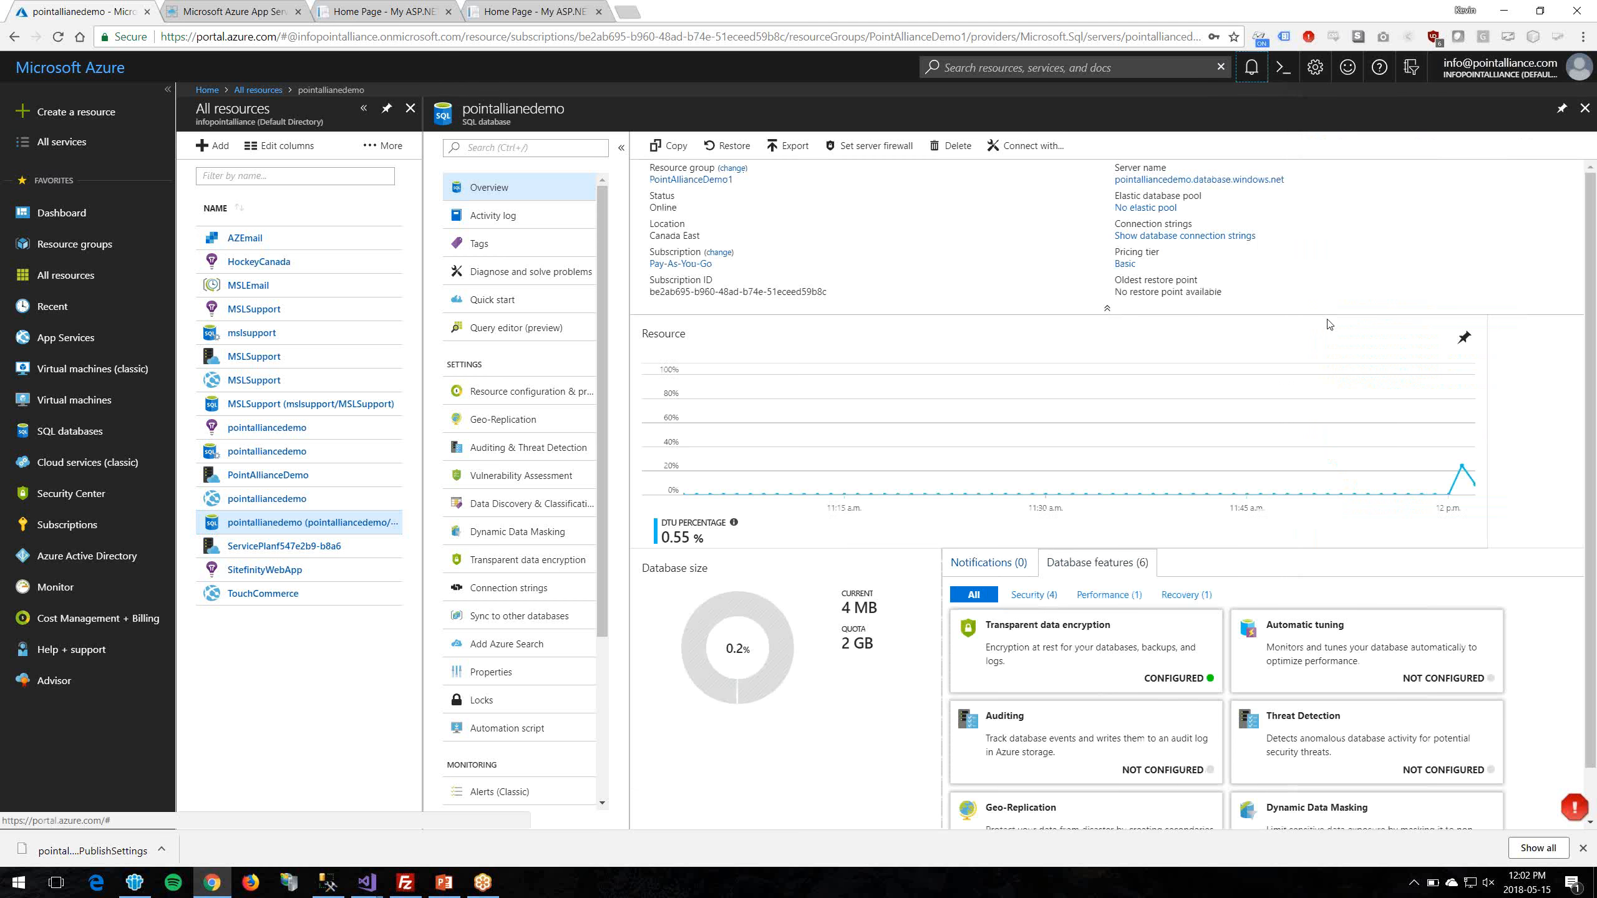
left_click(1210, 237)
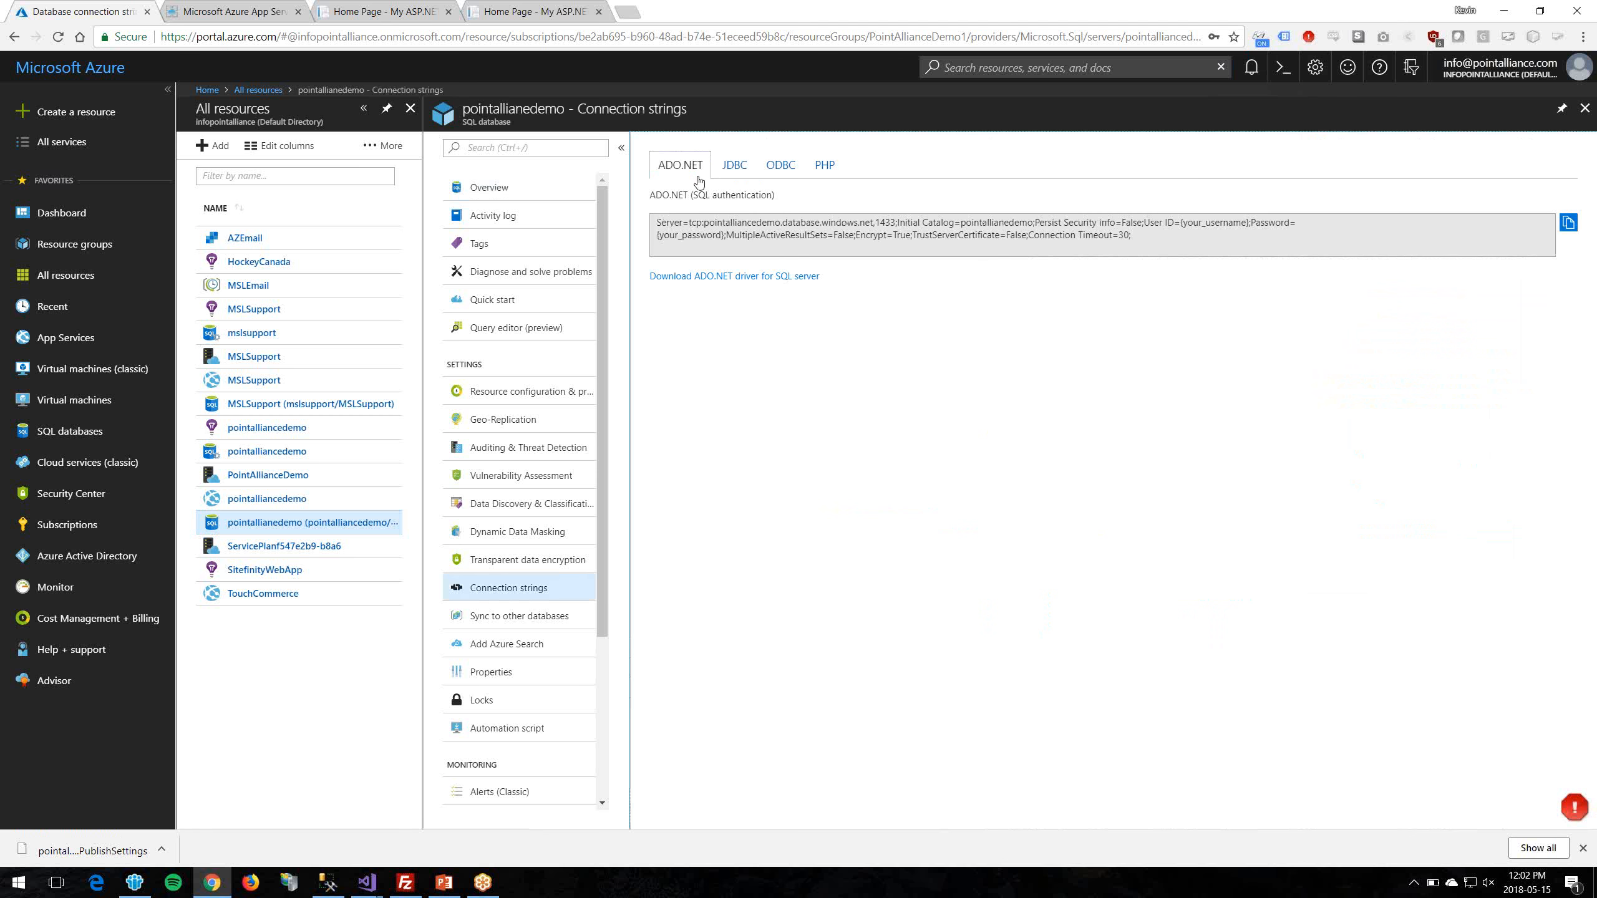
Step: Review the ADO.NET, JDBC, ODBC and PHP strings, then select the pointalliancedemo.database.windows.net address
left_click(1152, 232)
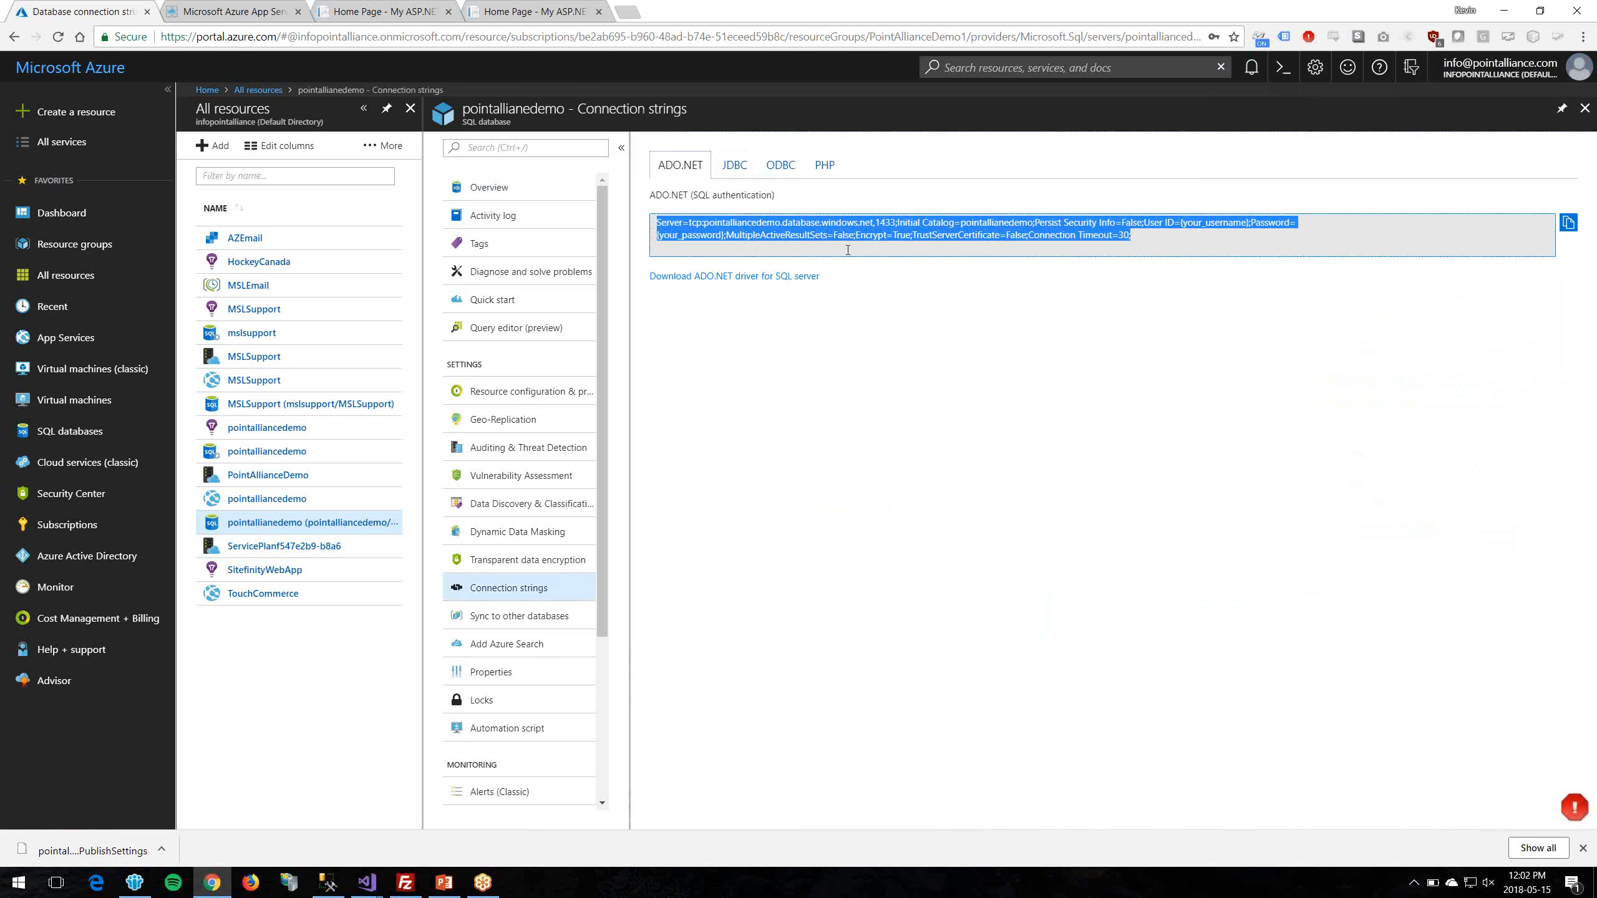
left_click(773, 315)
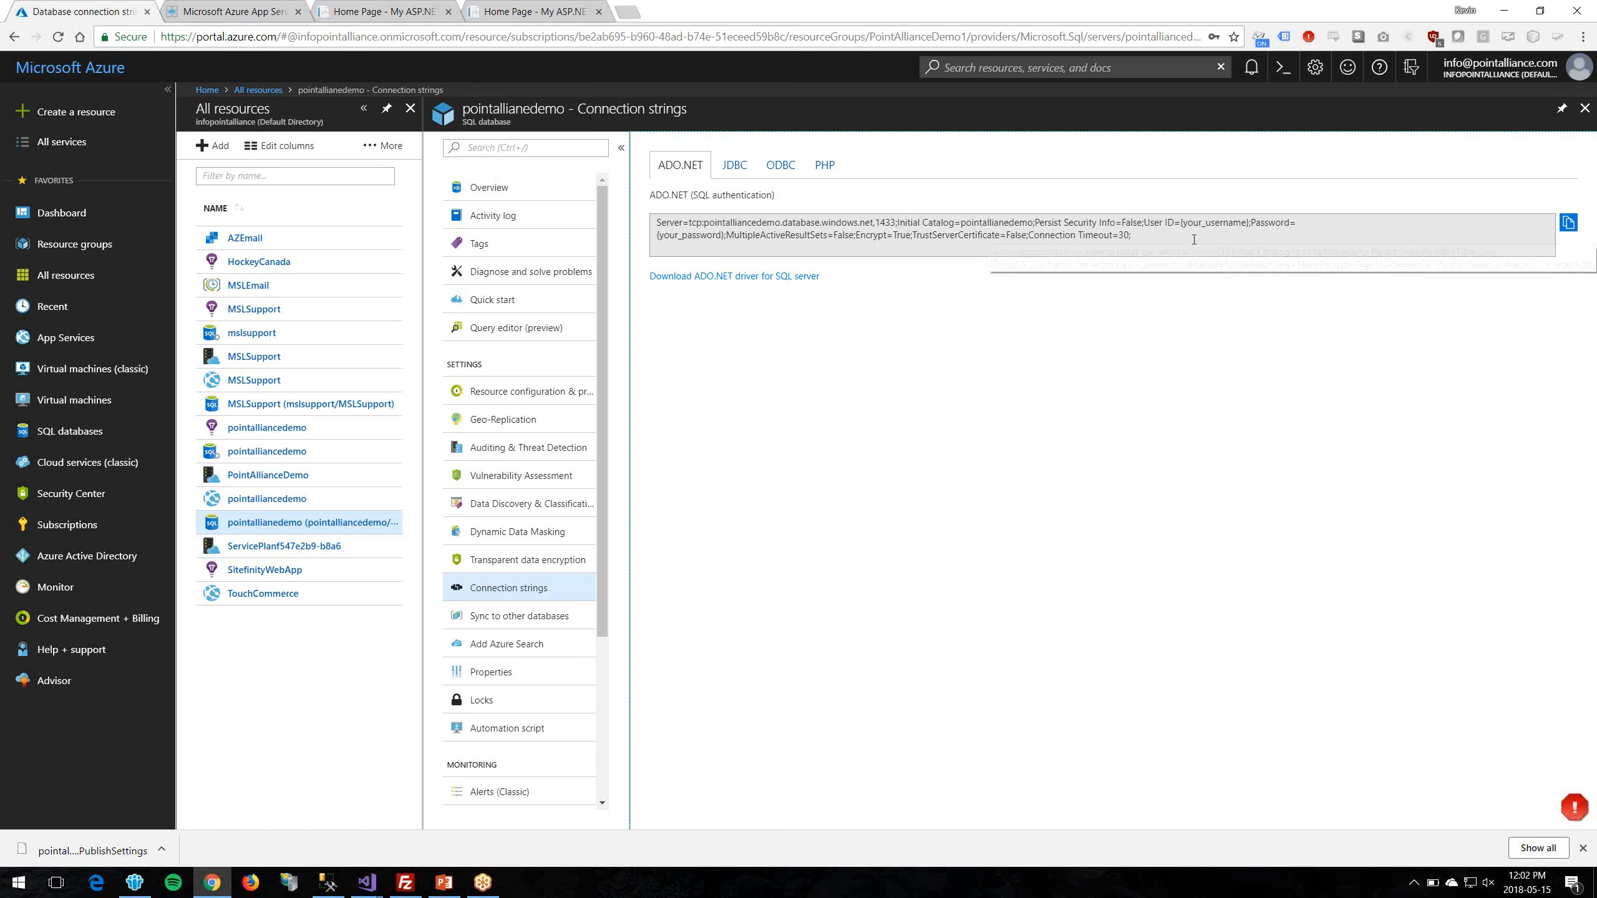
left_click(1114, 251)
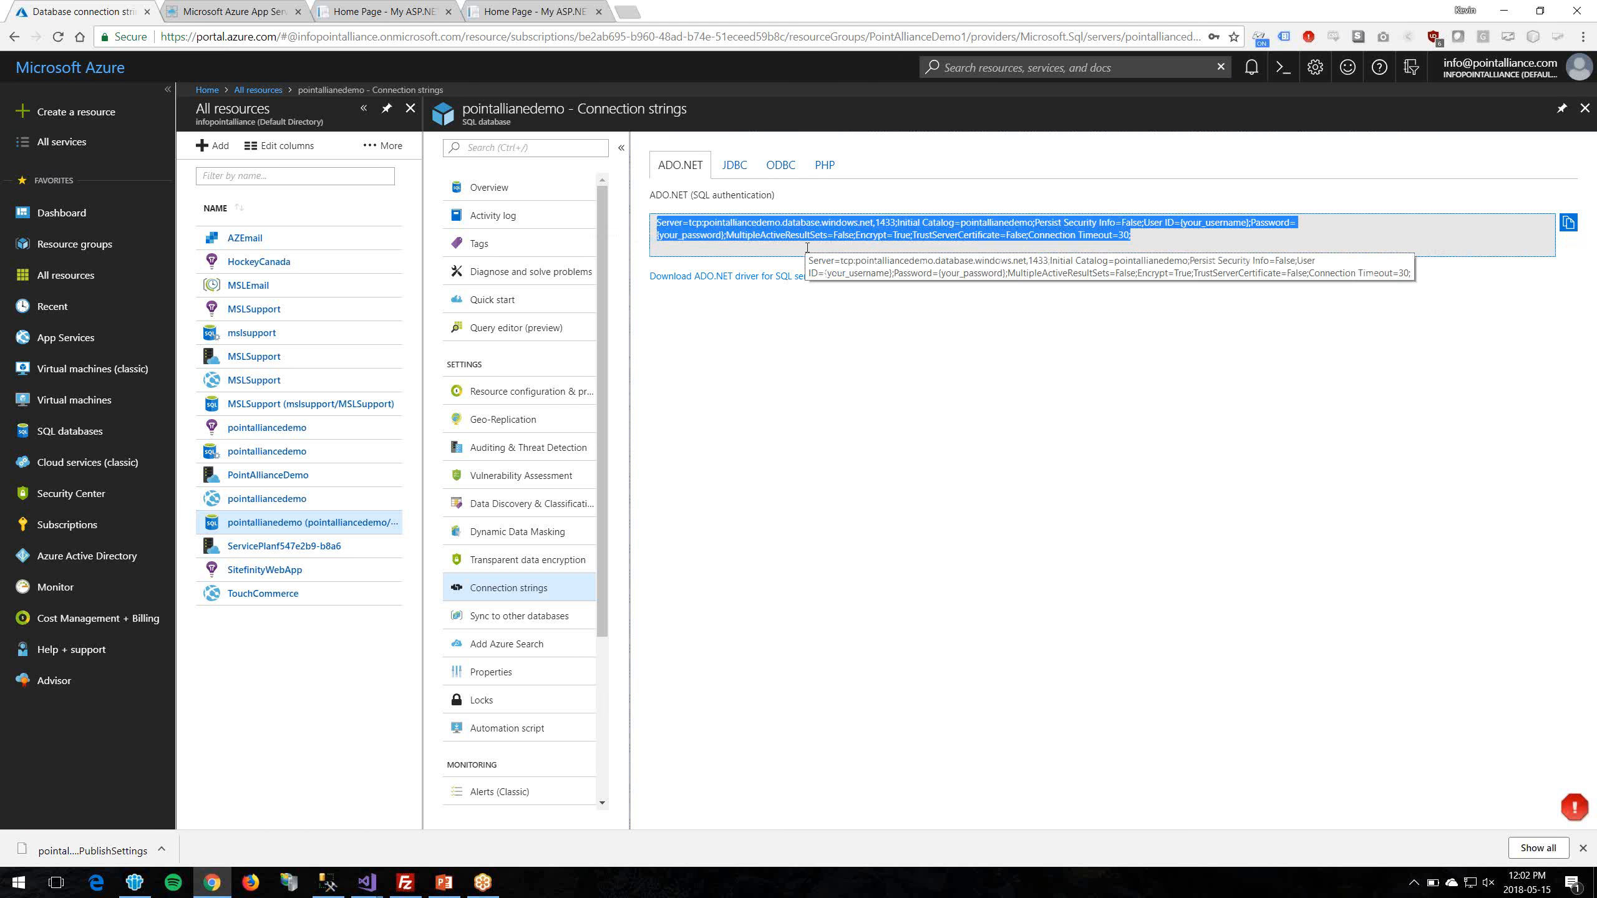
left_click(741, 169)
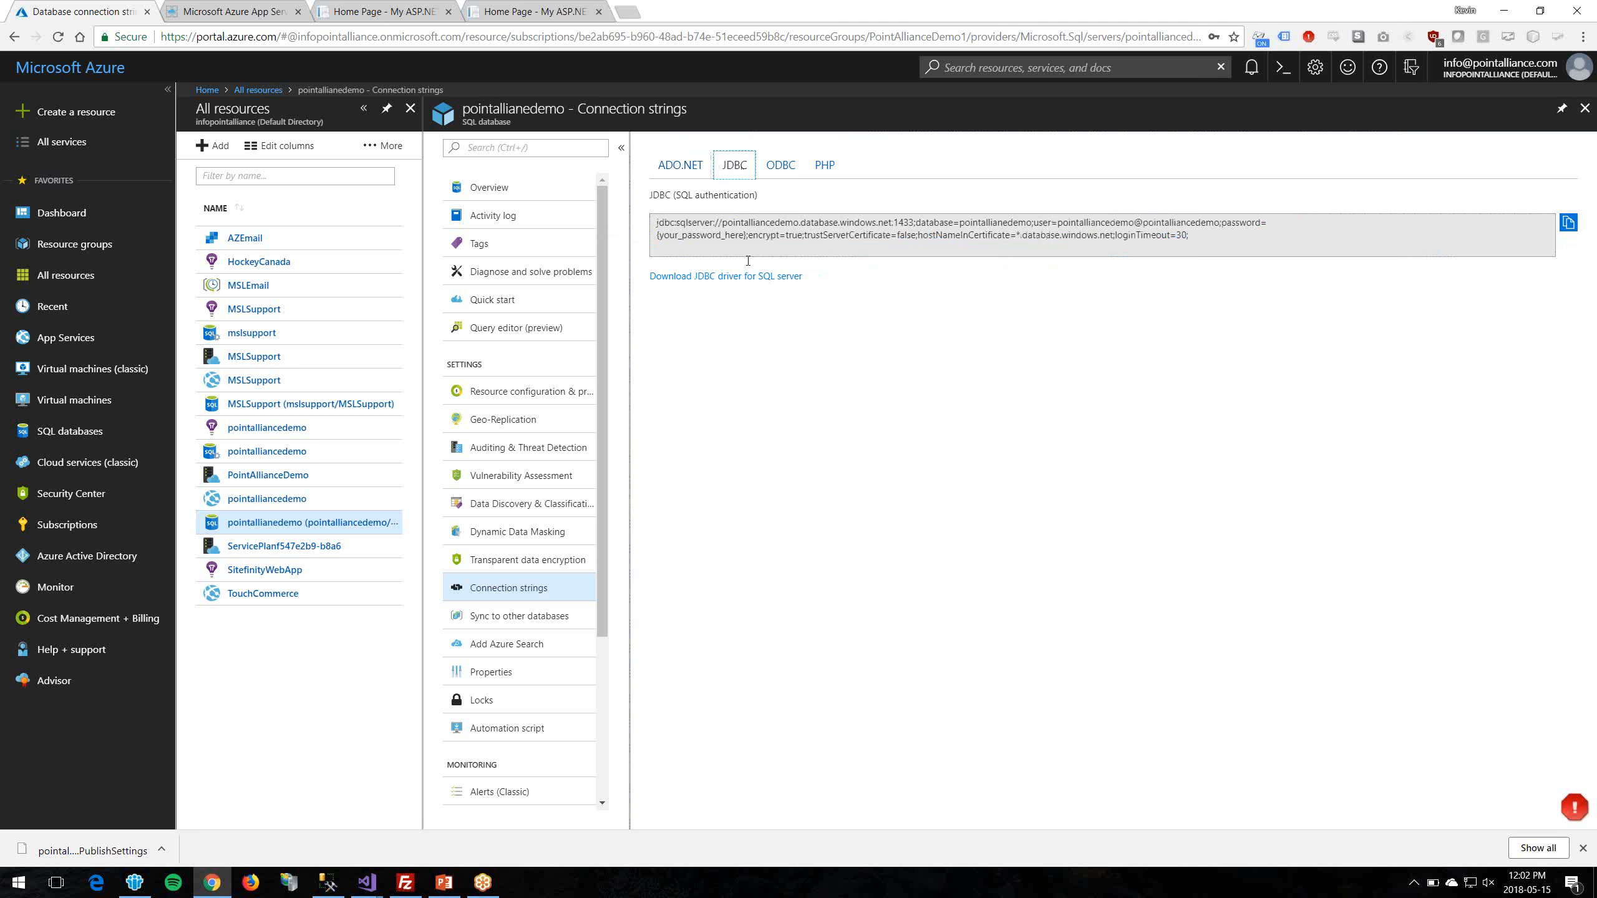
left_click(781, 165)
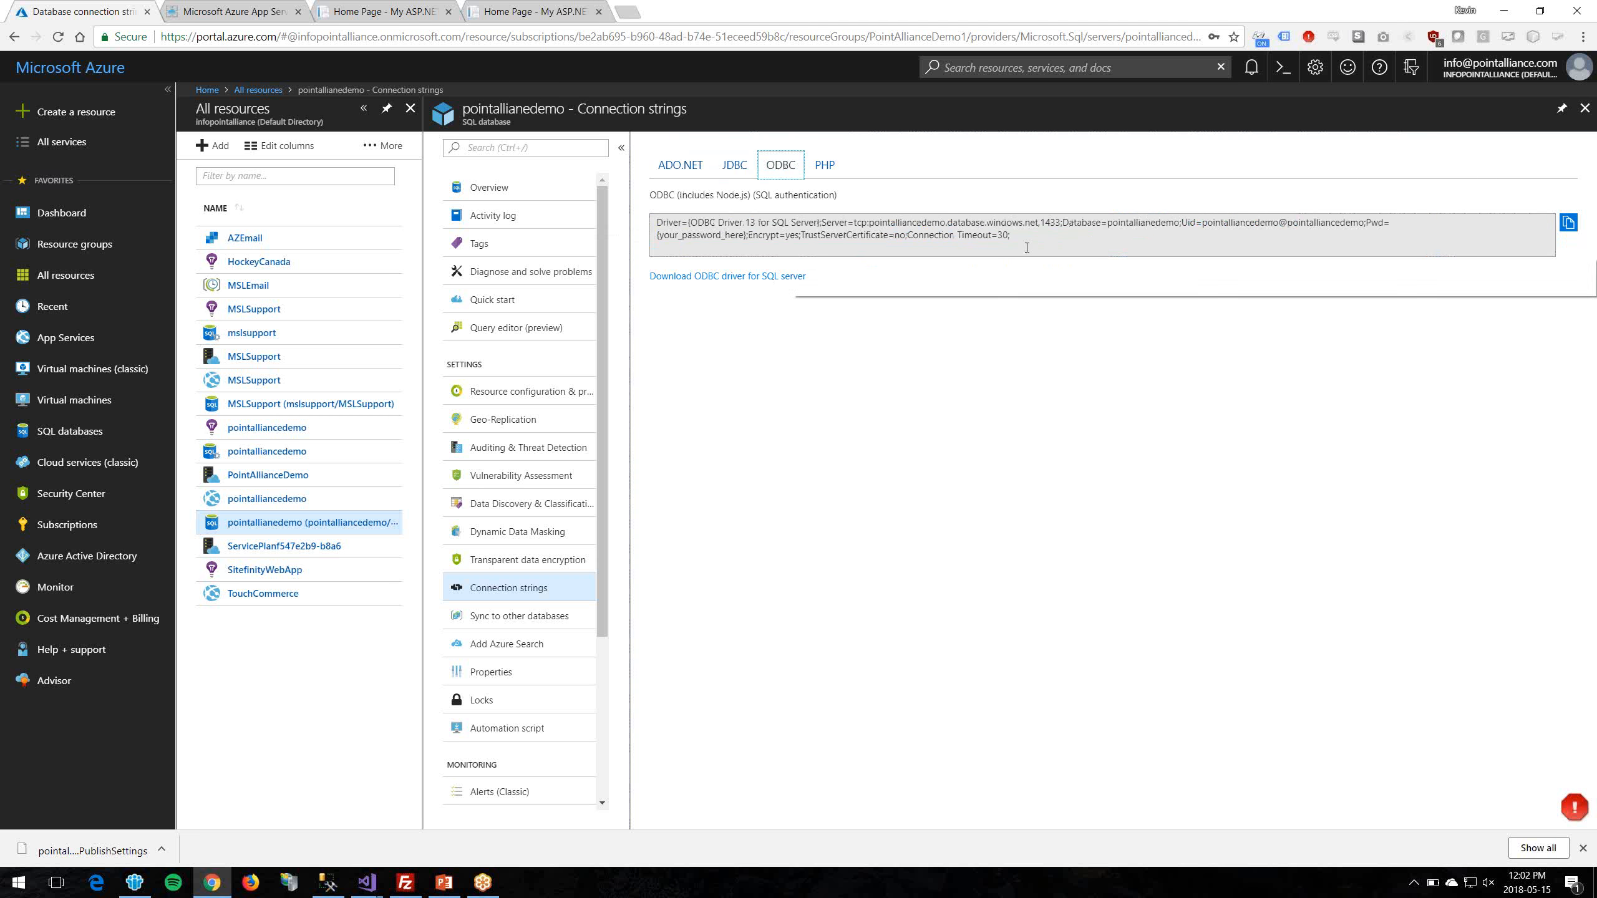
left_click(825, 165)
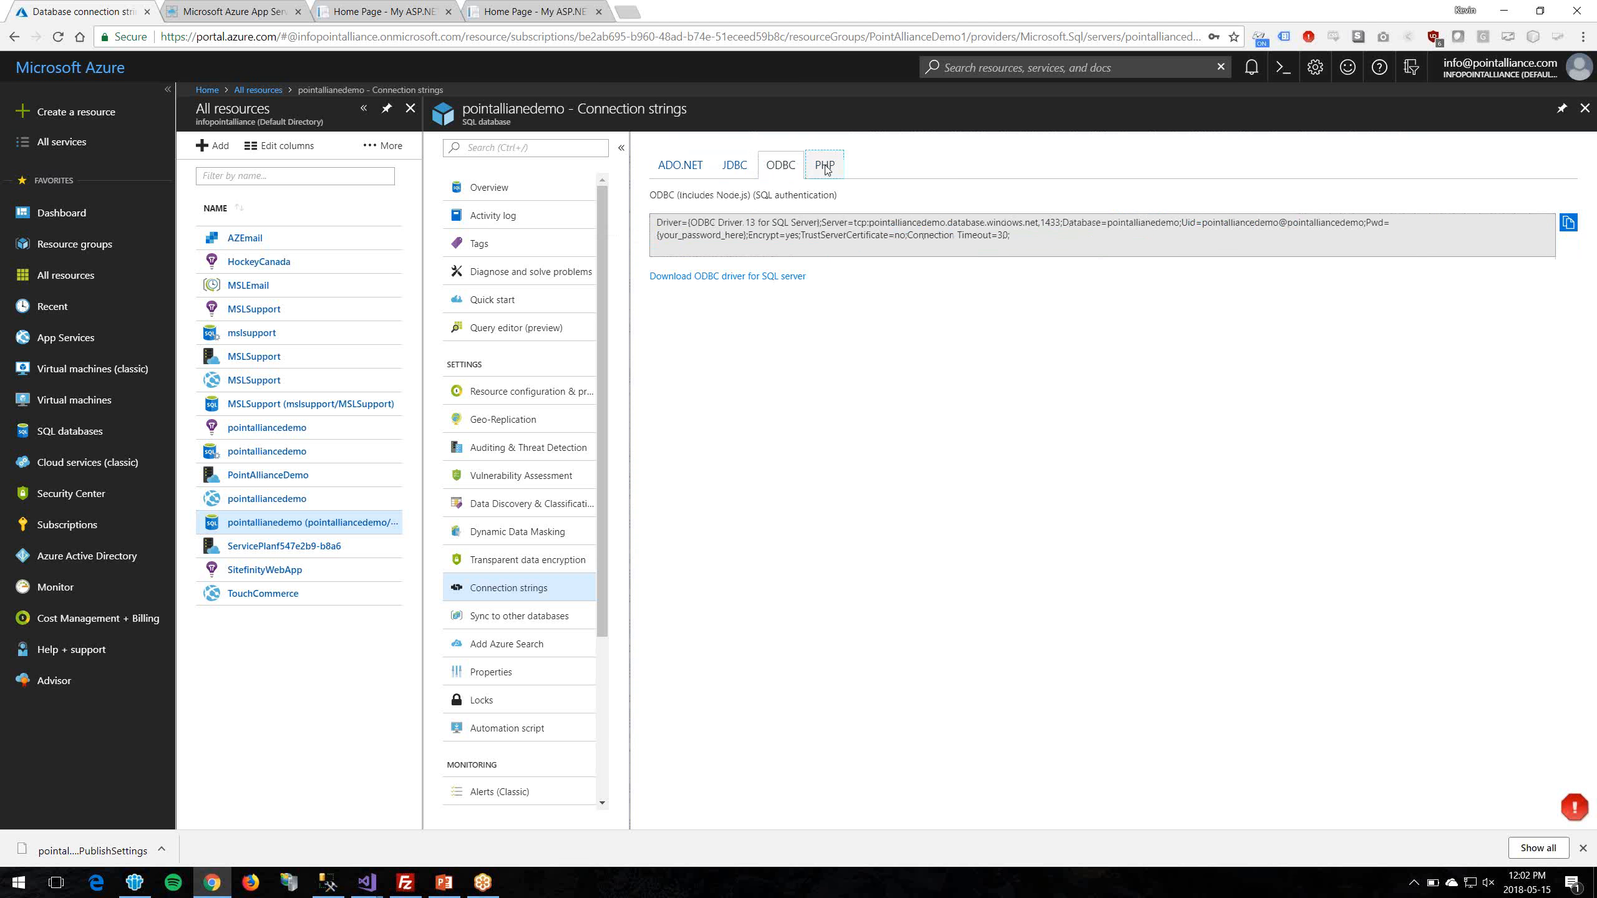
left_click(668, 171)
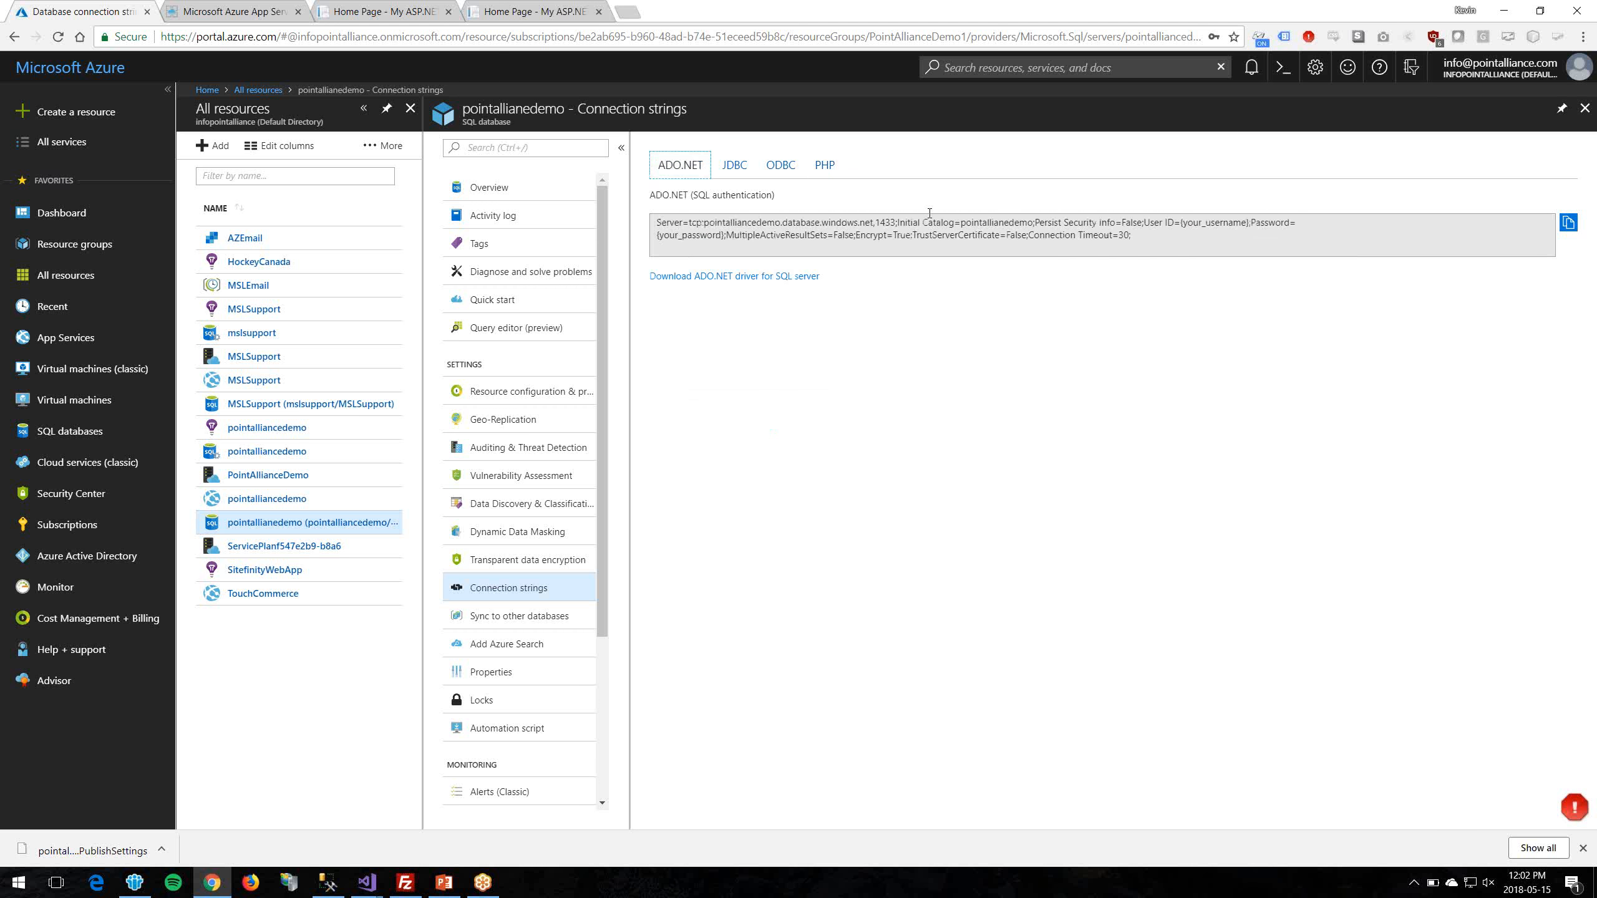
left_click(1034, 224)
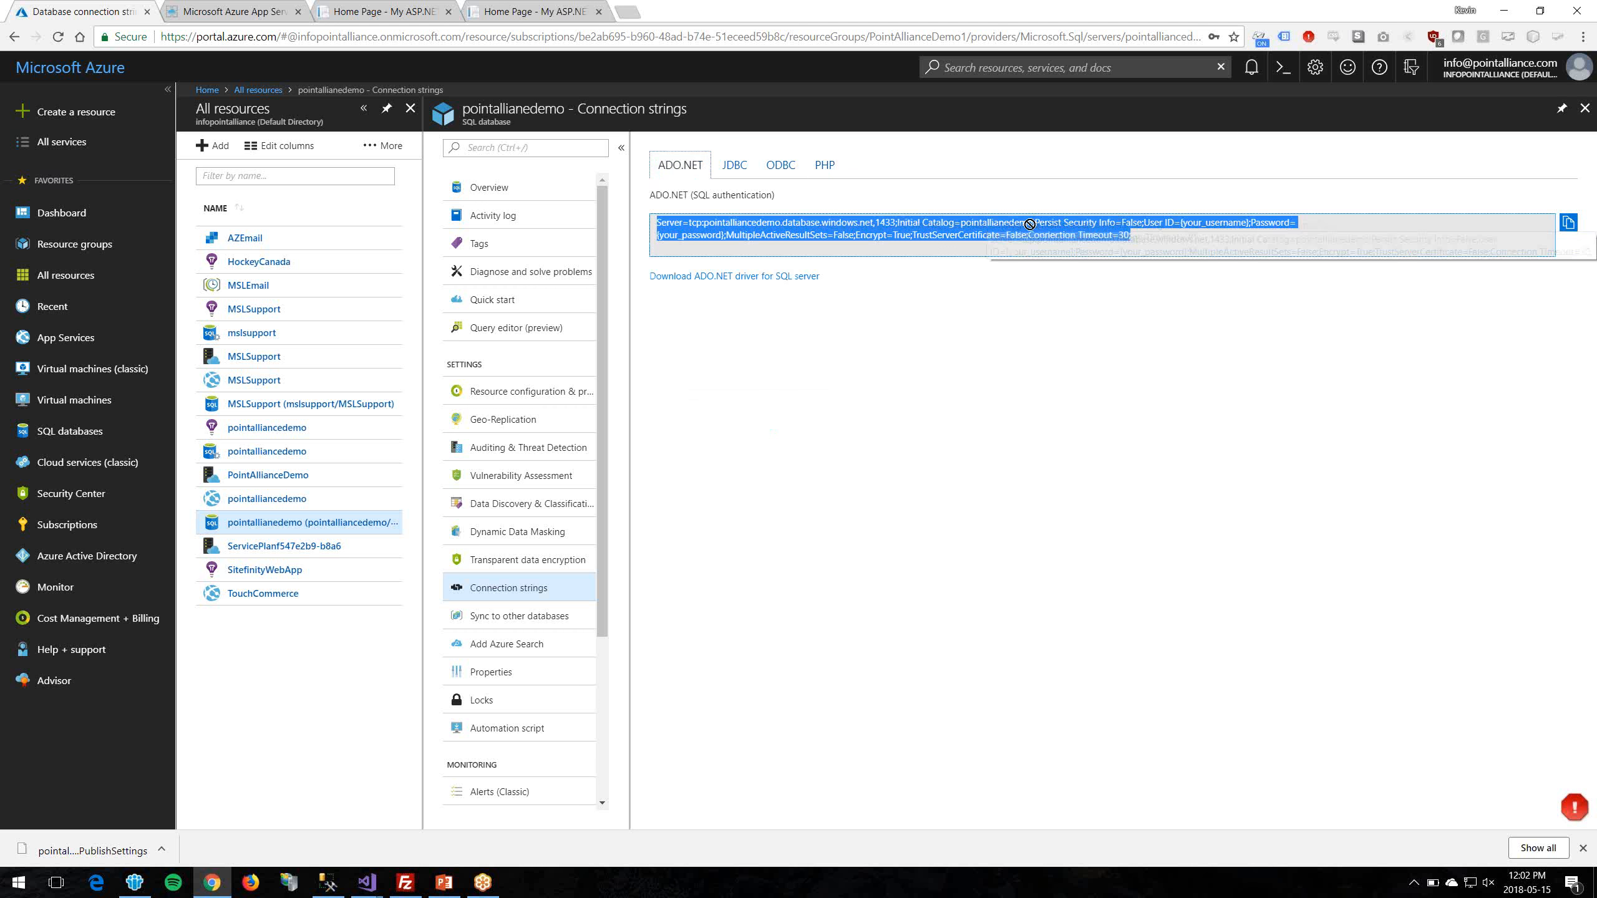
left_click(1002, 233)
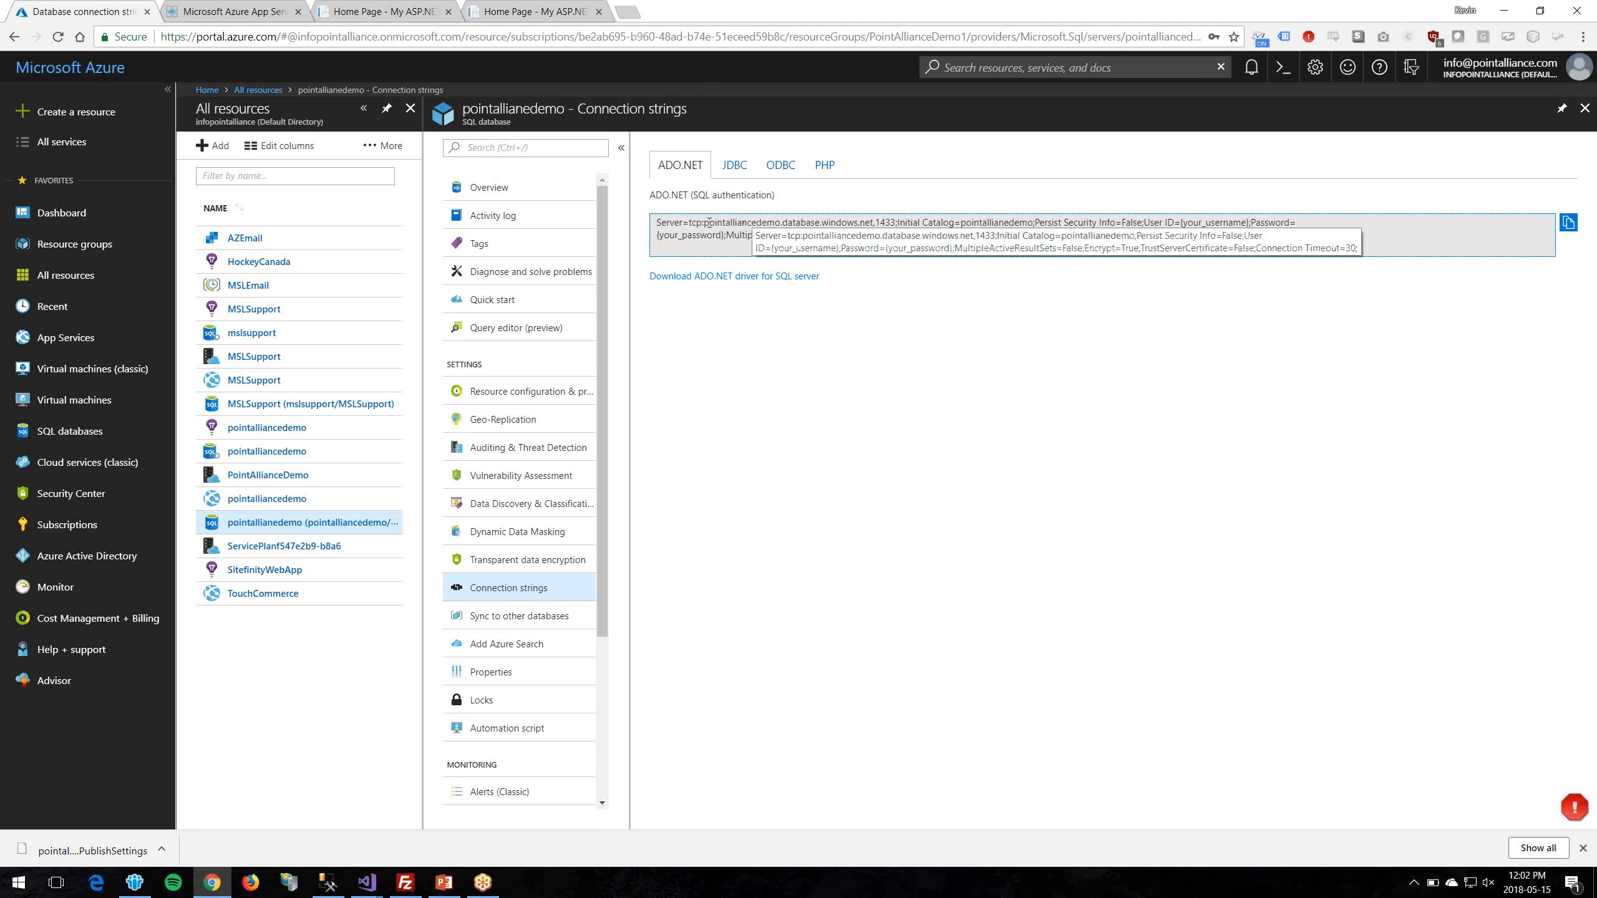
left_click_drag(706, 225, 879, 225)
key("ctrl+c")
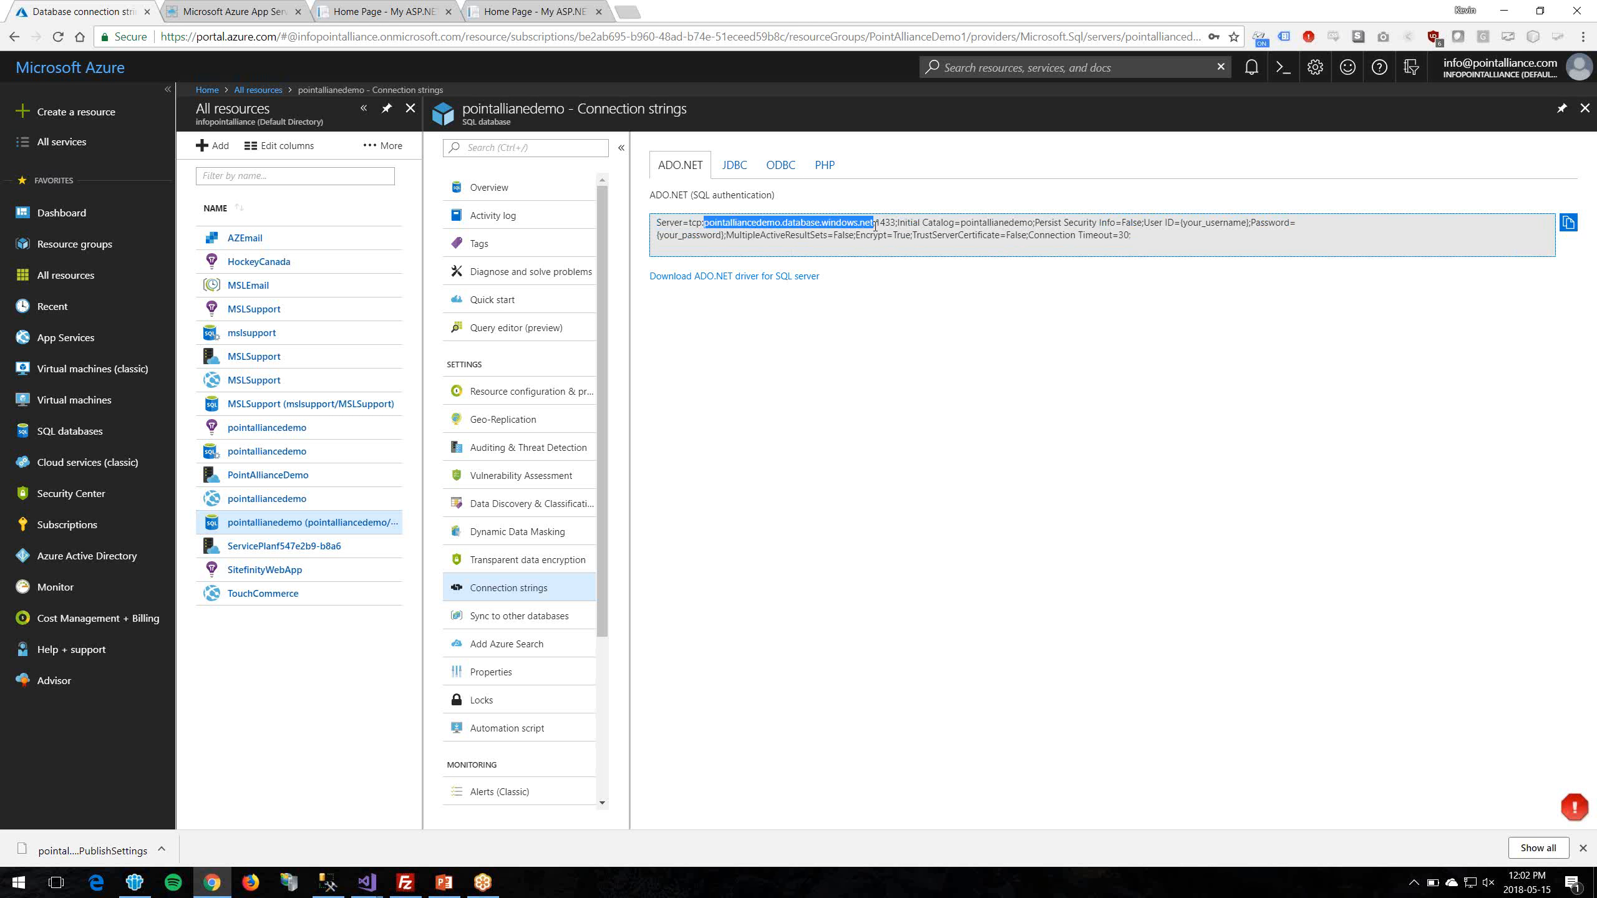
Step: In SSMS, connect to pointalliancedemo.database.windows.net using SQL Server Authentication
key("alt+Tab")
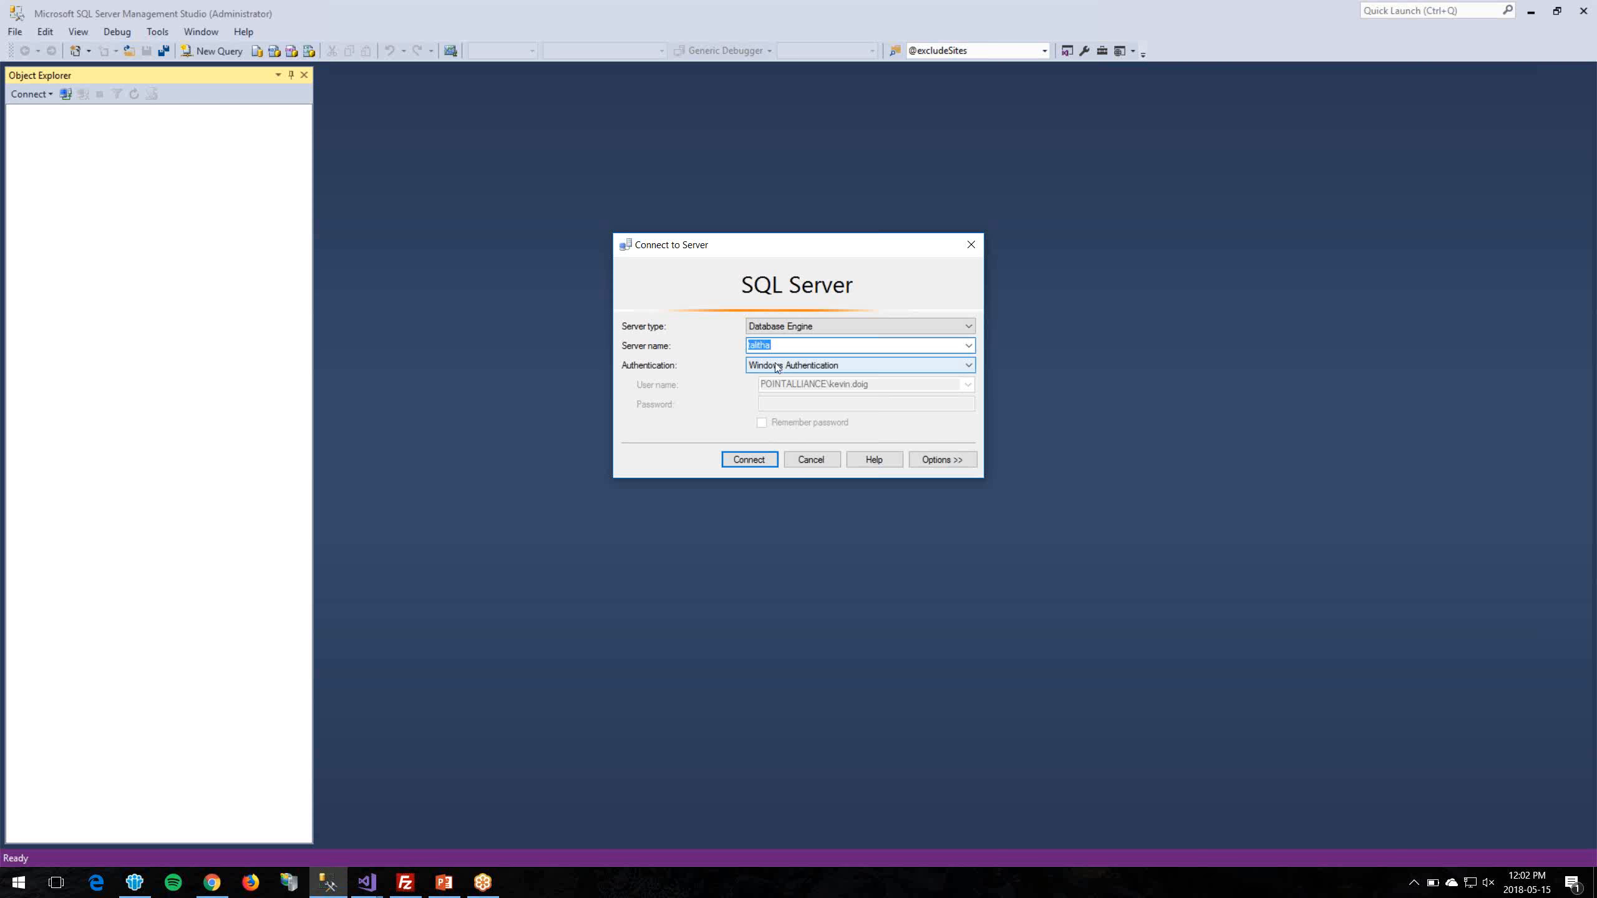
key("ctrl+v")
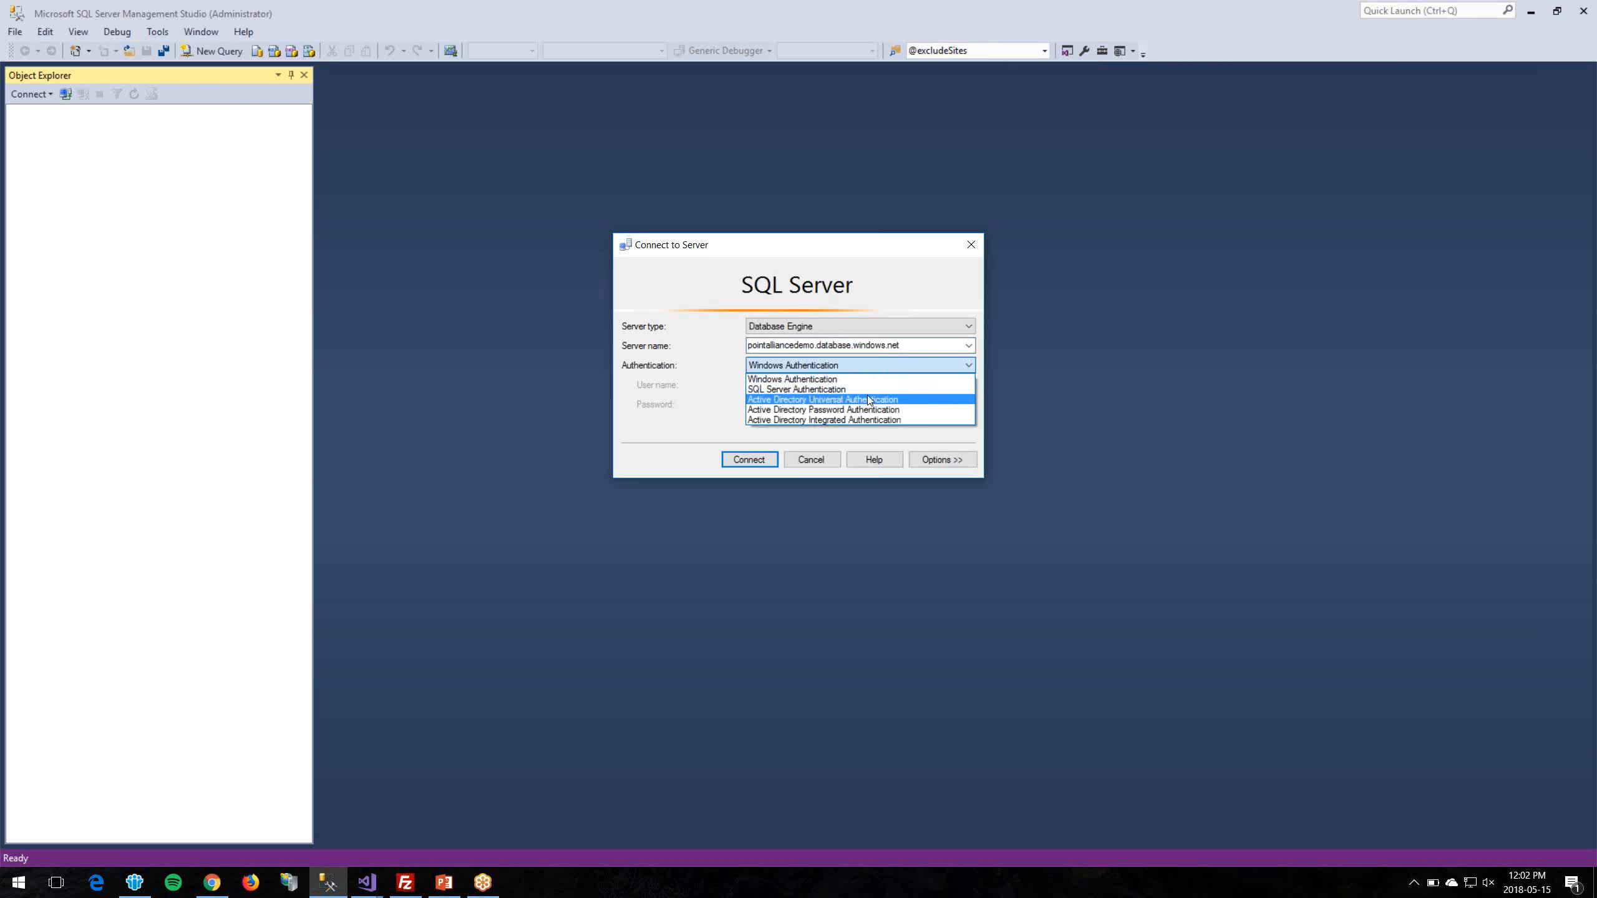
left_click(876, 386)
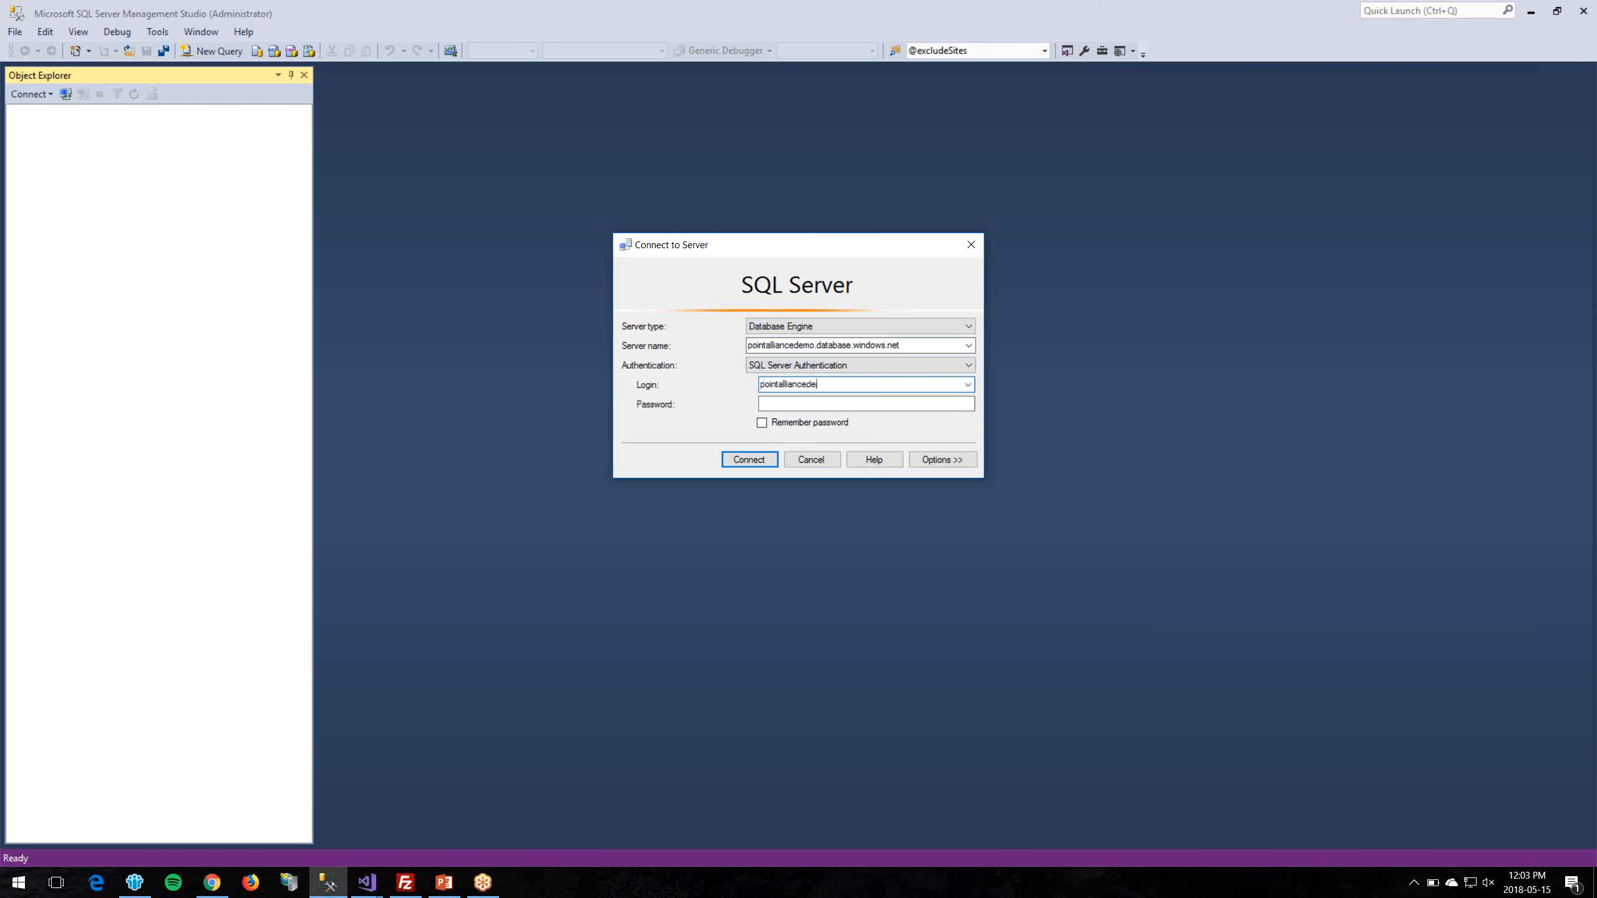
key("Return")
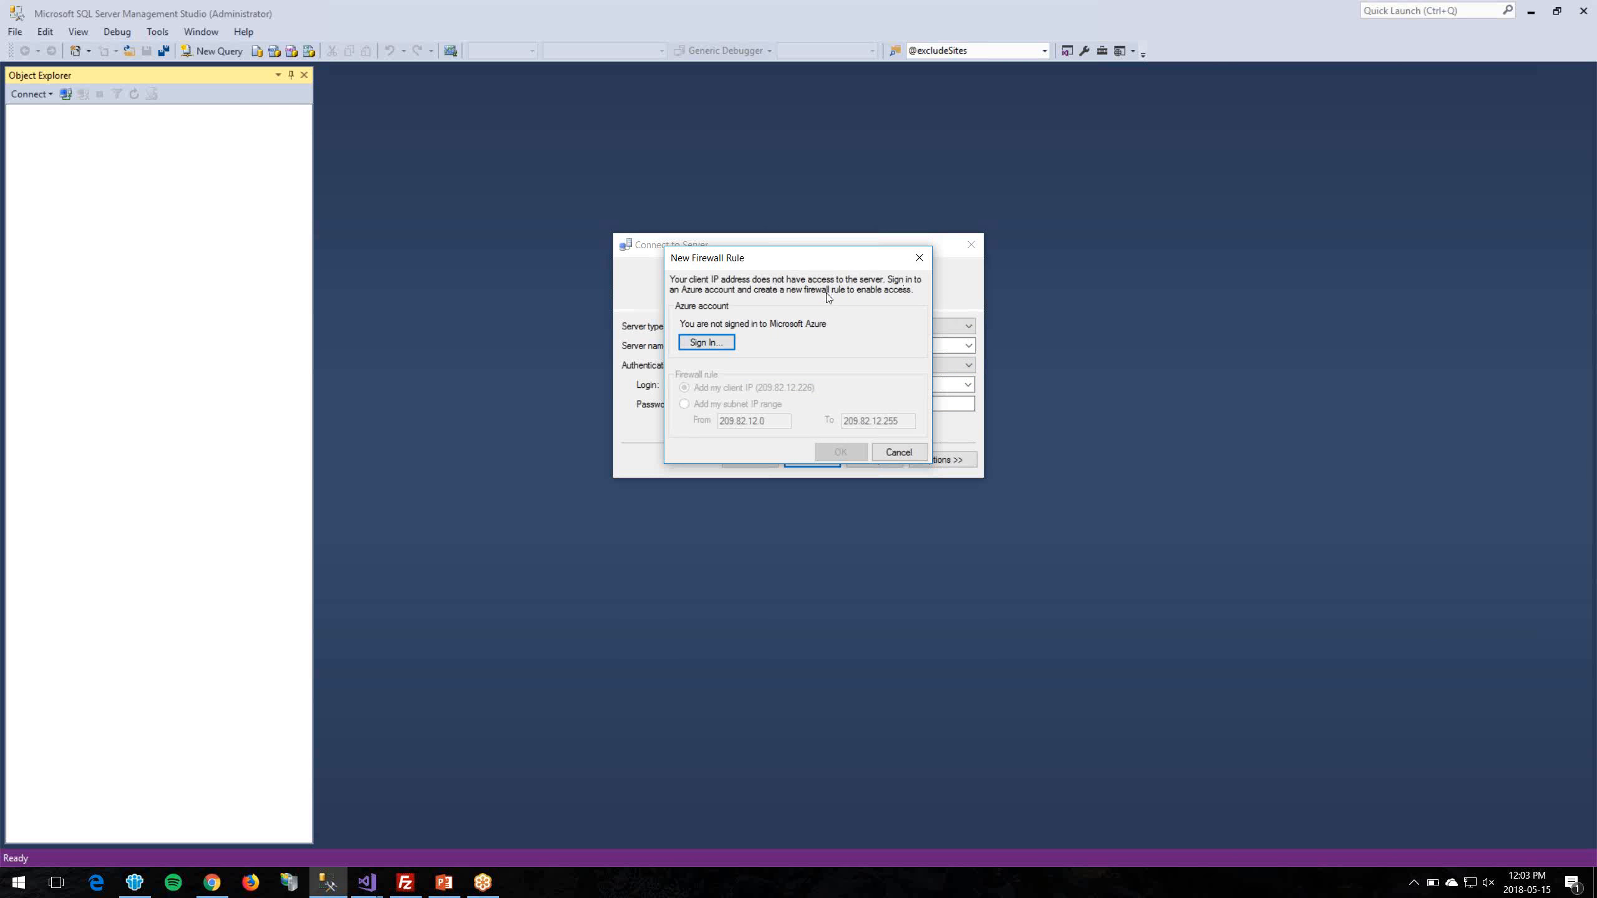
Step: Sign in to Azure with the account e-mail and password, then add the client-IP firewall rule
left_click(705, 343)
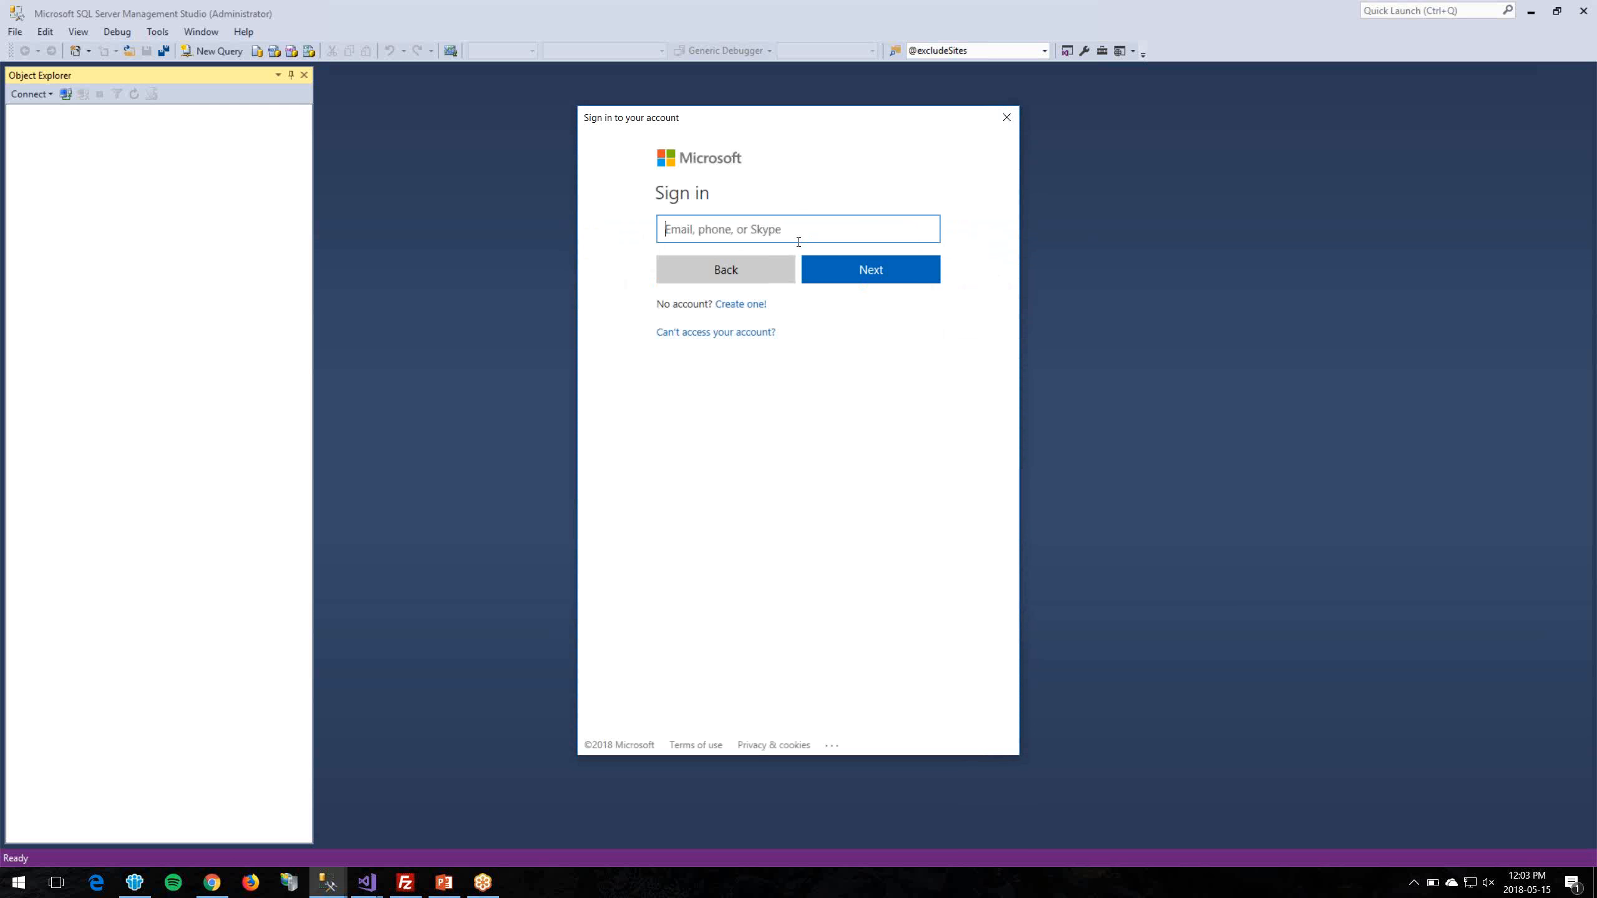
left_click(846, 274)
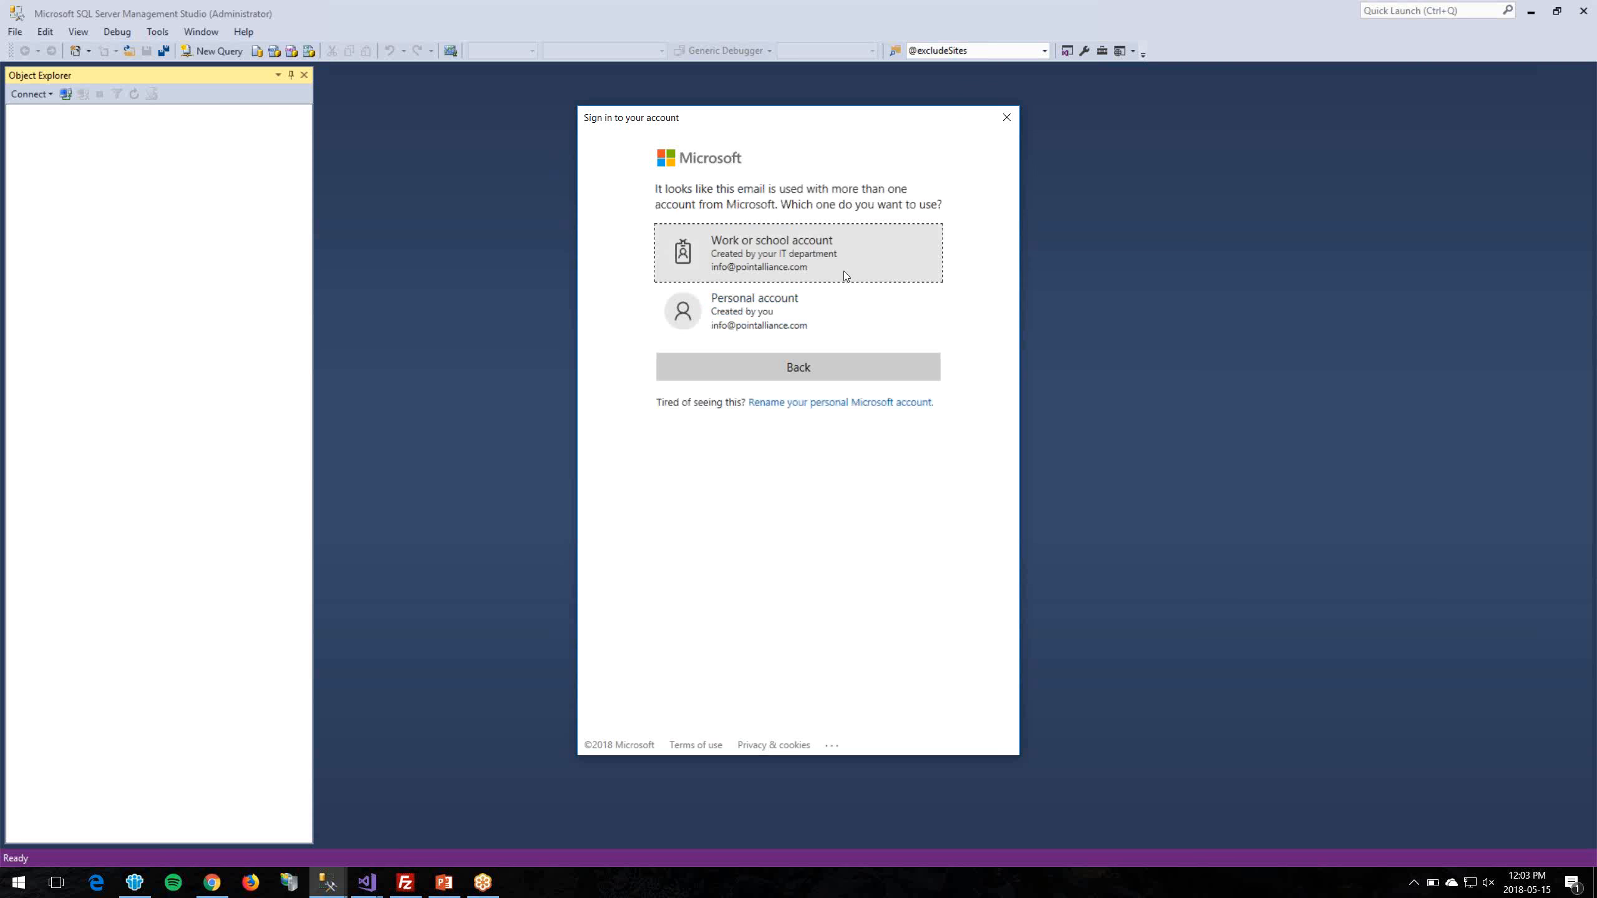
left_click(811, 314)
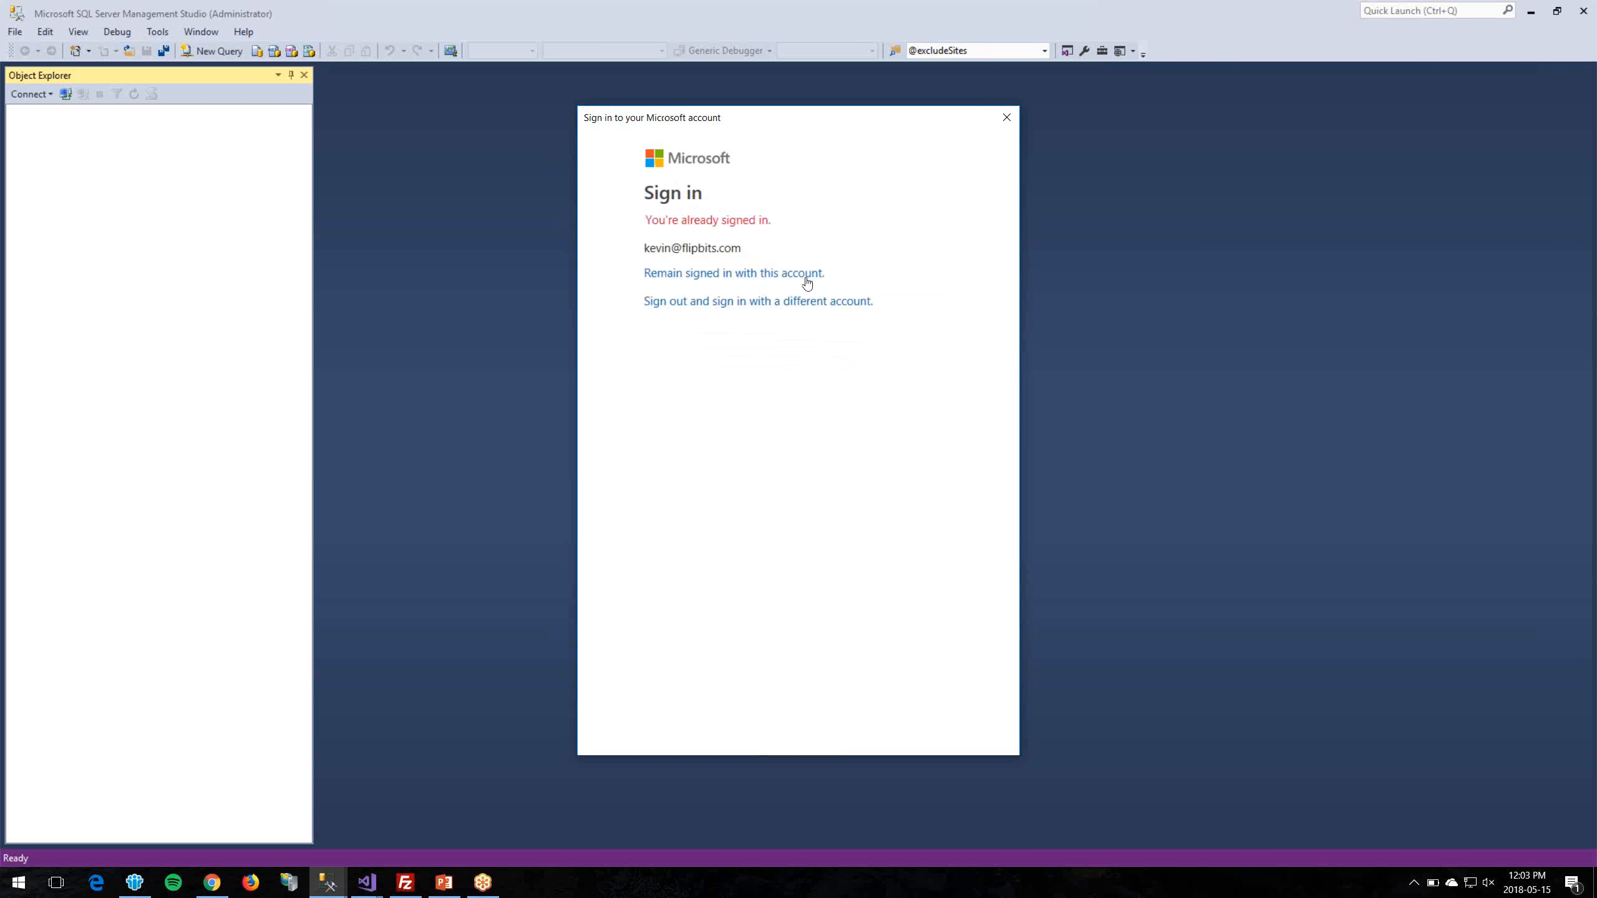
left_click(731, 303)
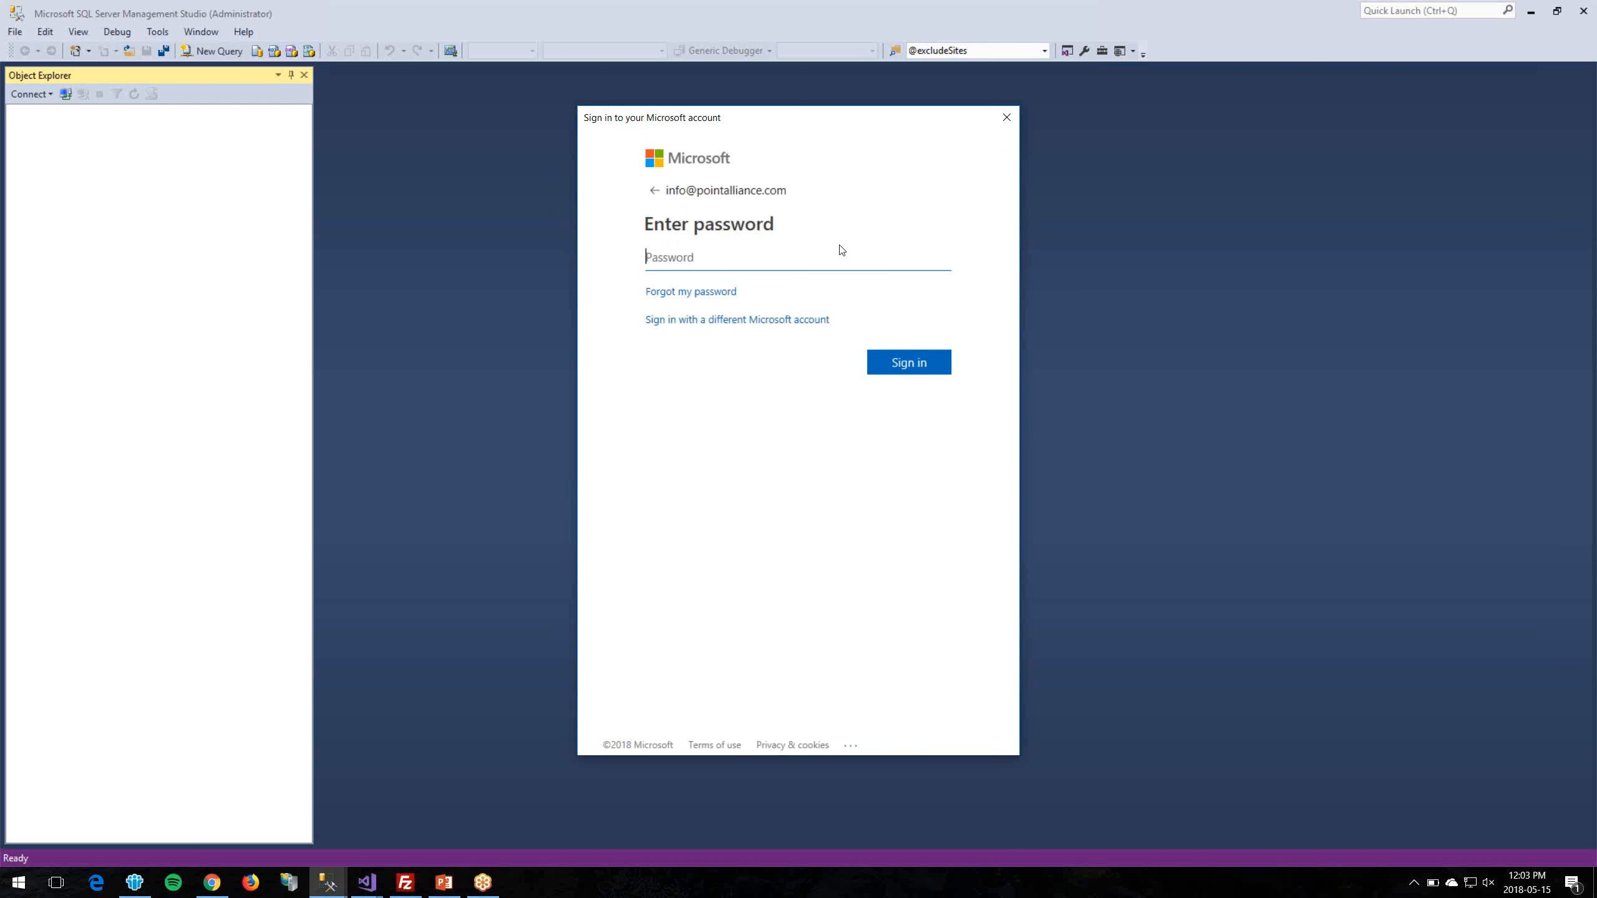
type("**********")
key("Return")
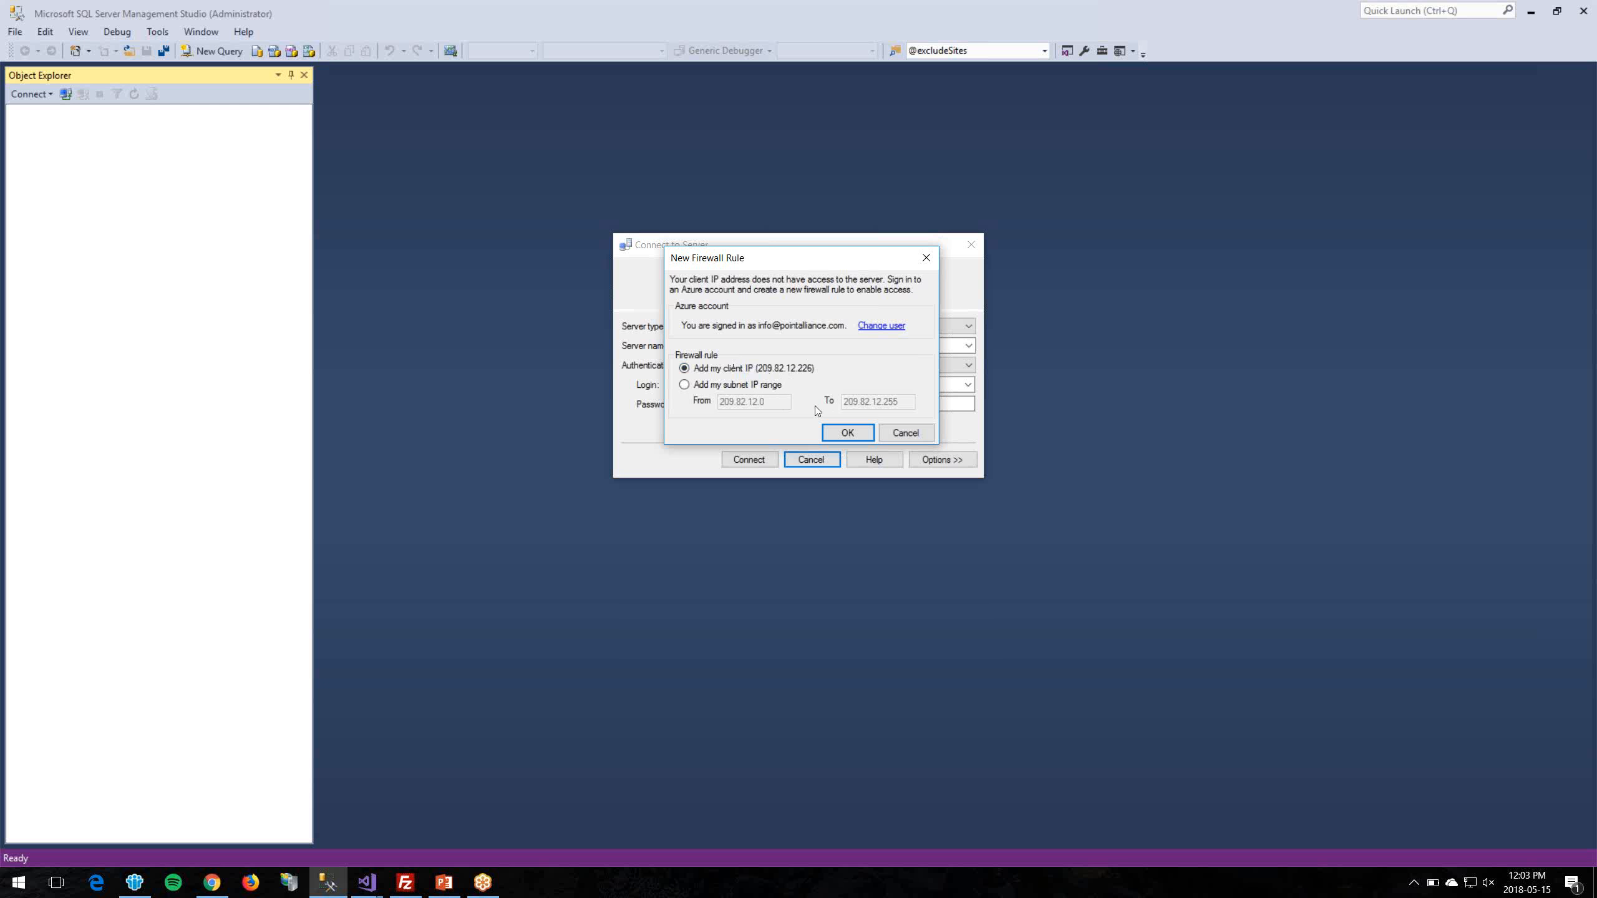
left_click(848, 435)
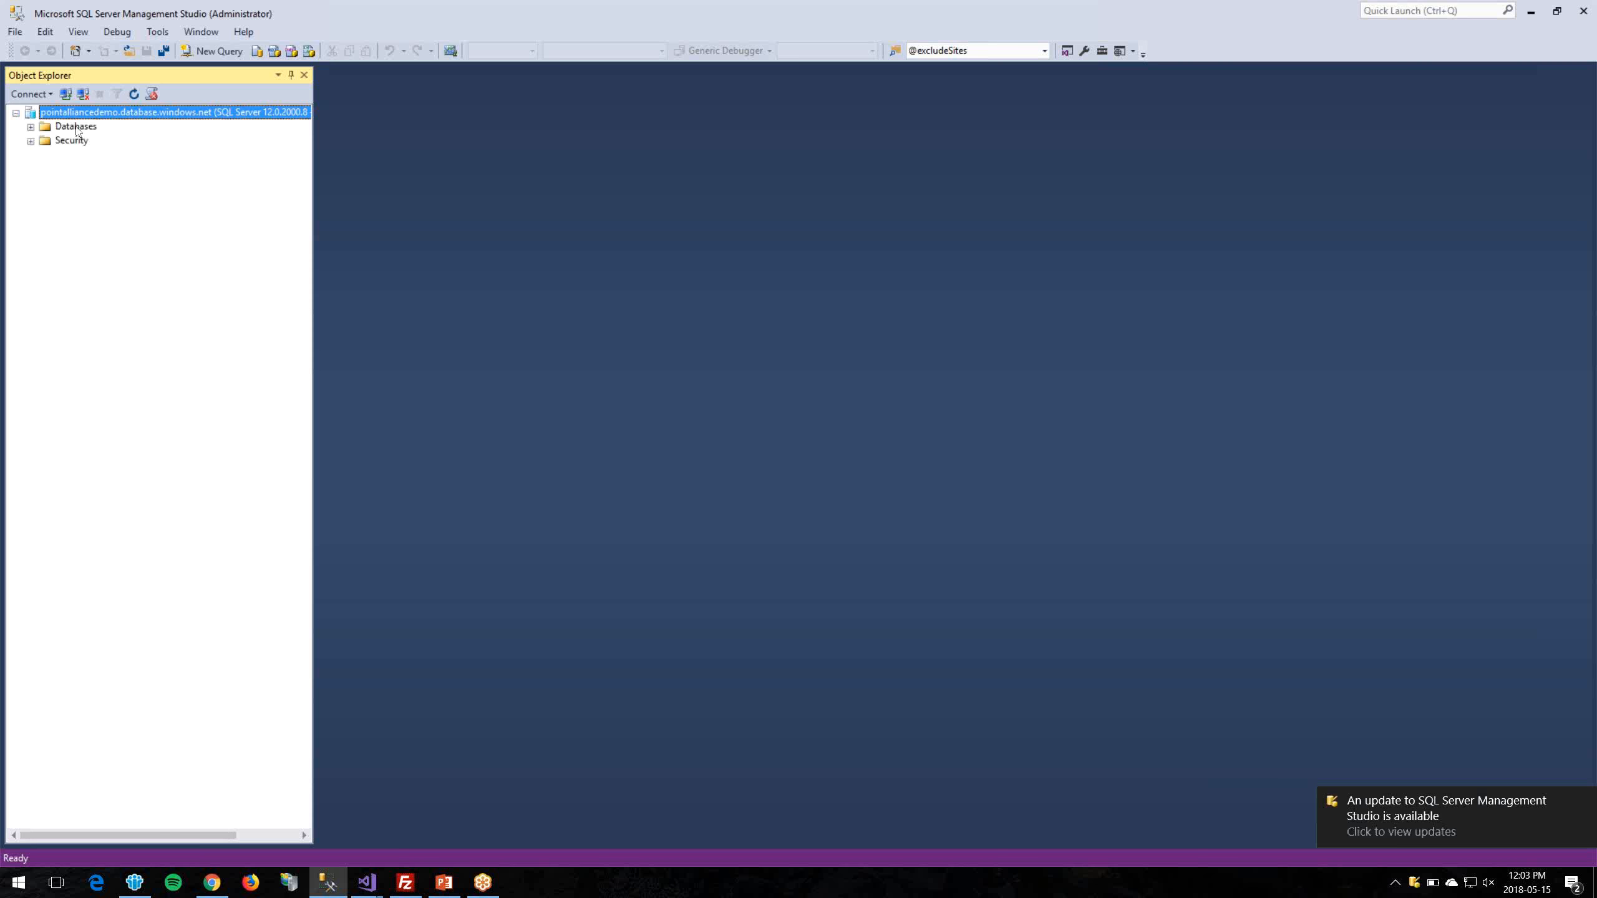
Step: Expand Databases > pointalliancedemo > Tables in Object Explorer, then return to the Azure connection strings page
double_click(76, 127)
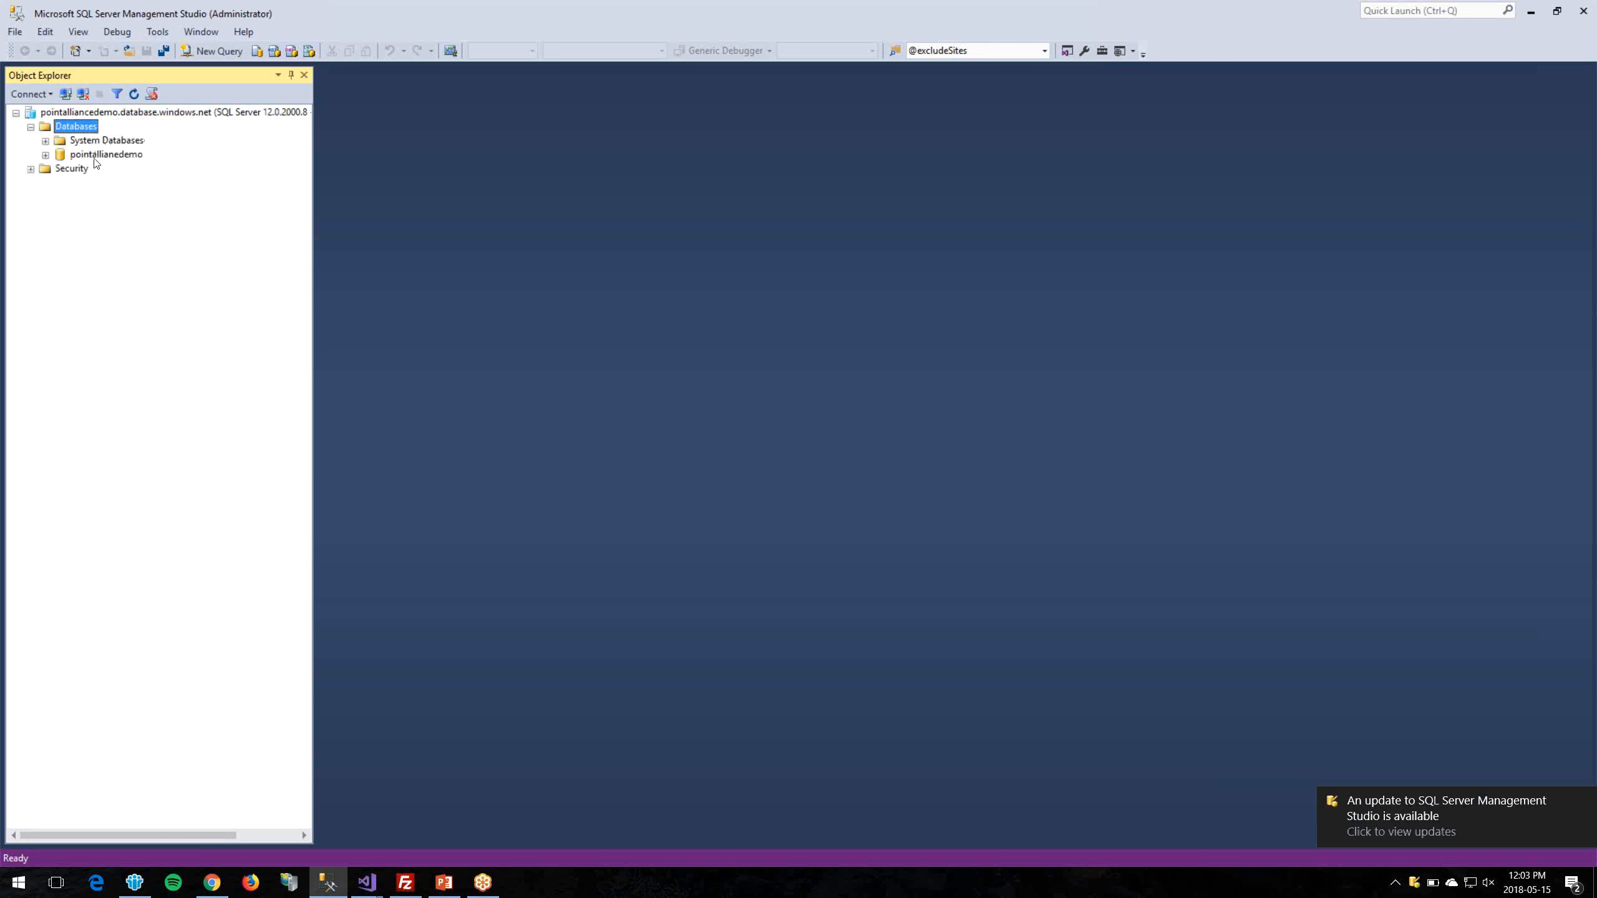
double_click(113, 155)
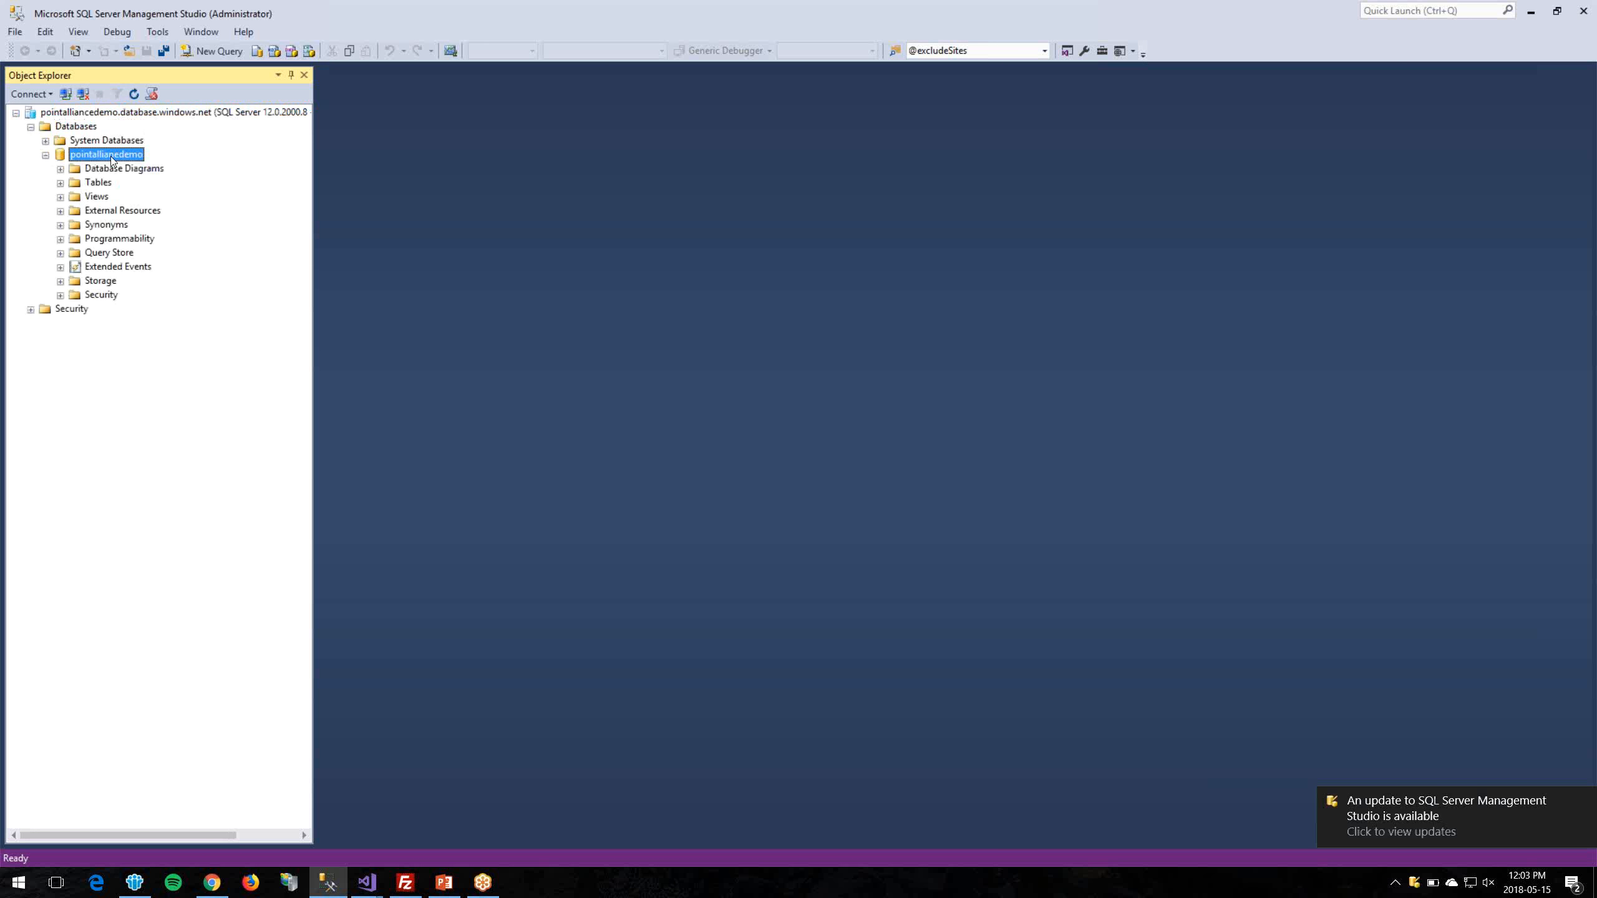
double_click(98, 182)
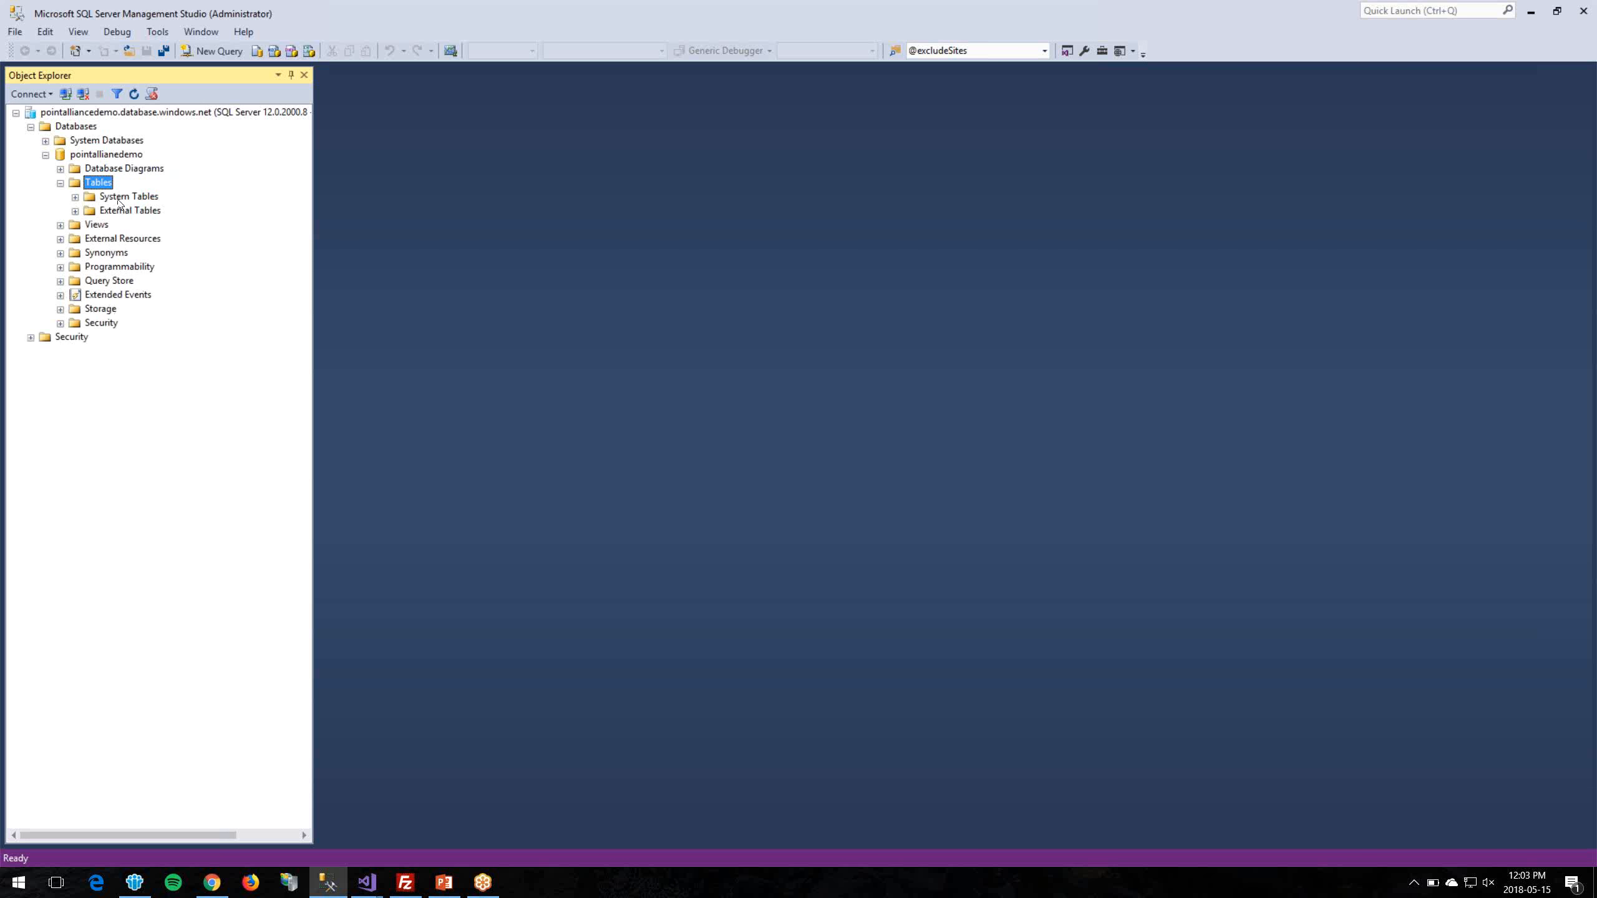
key("Down")
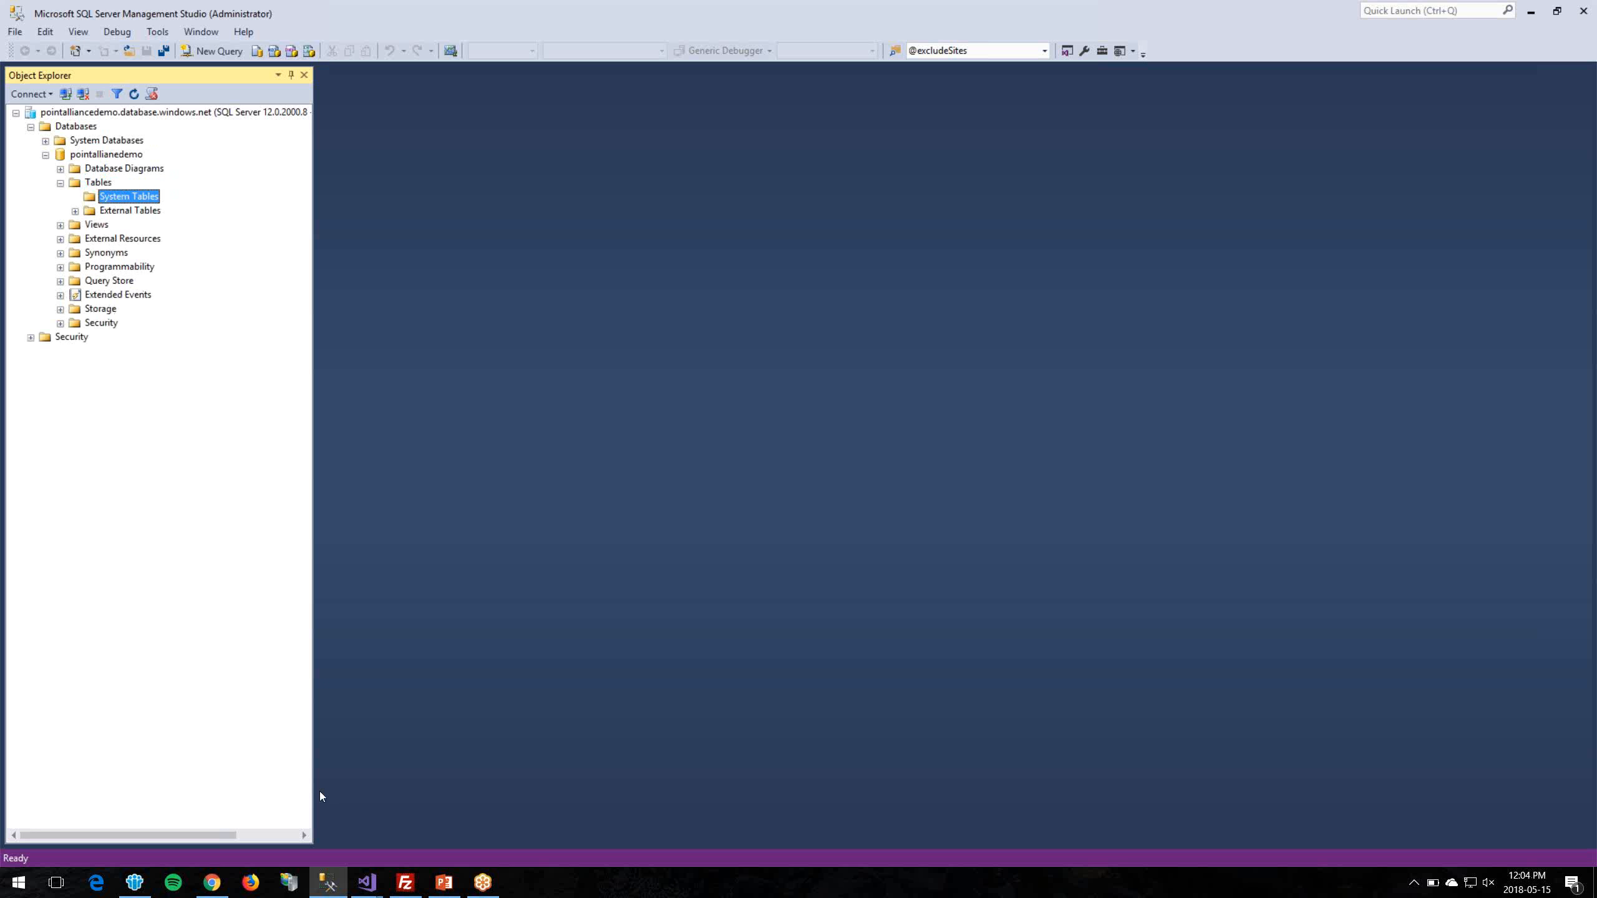
left_click(212, 883)
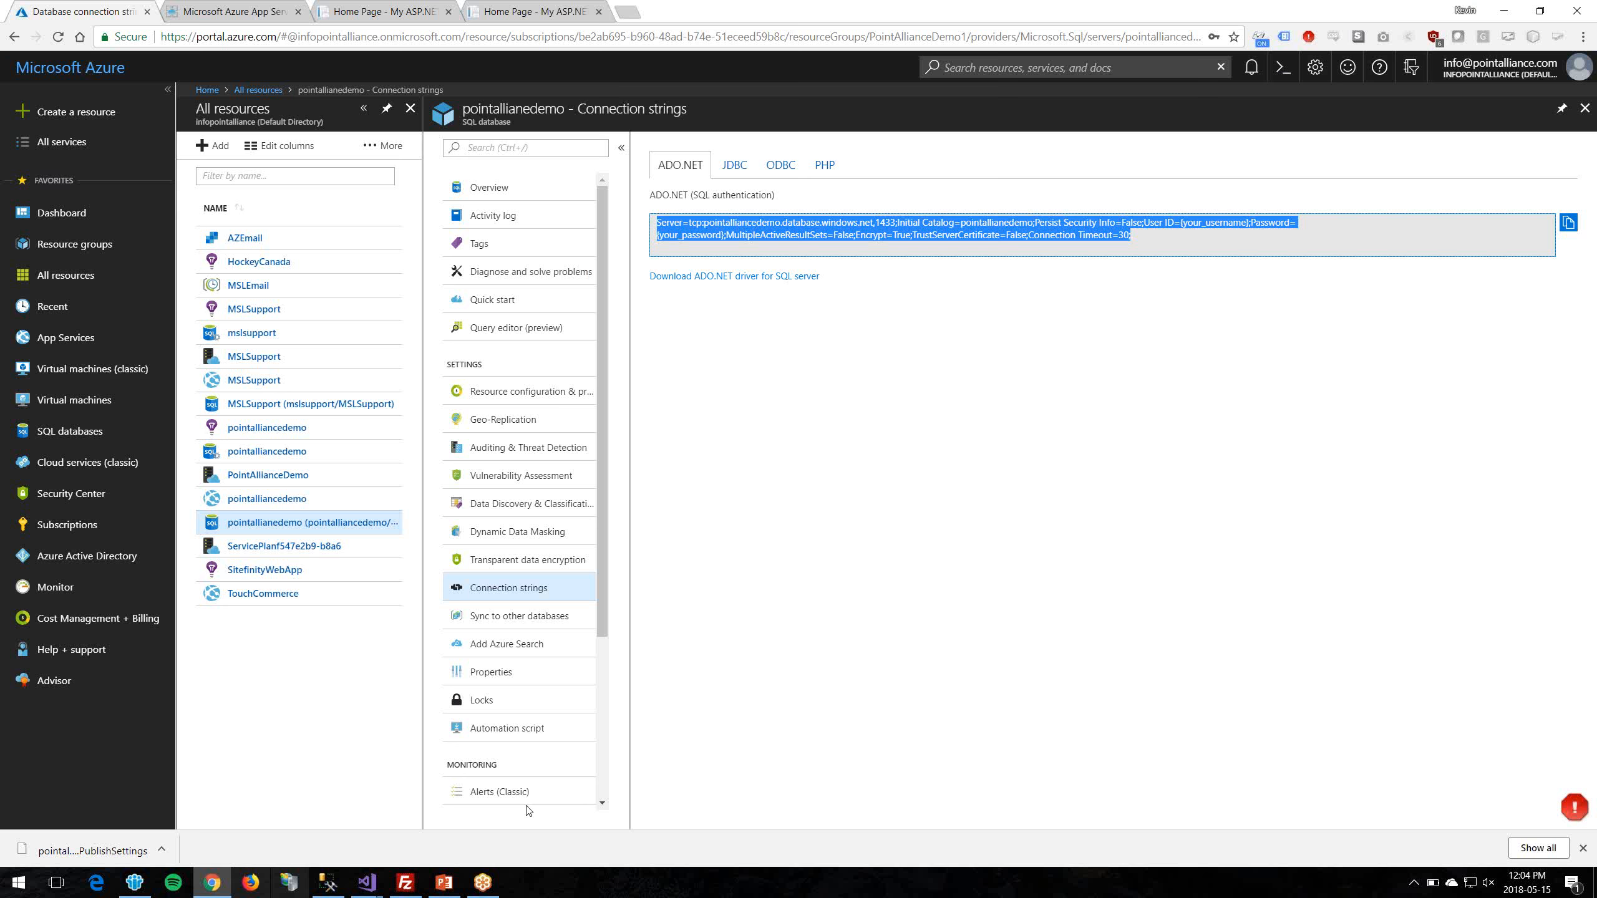